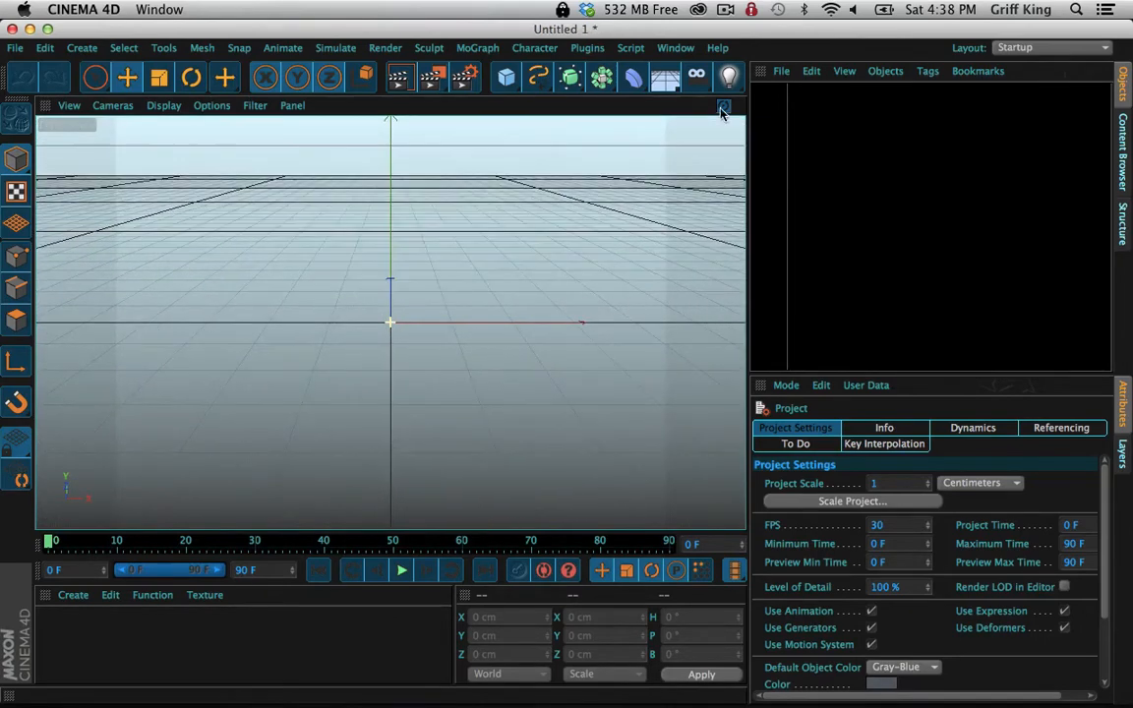
# Bring up the Open dialog and browse to the AI's folder inside the Cinema 4D folder
pyautogui.click(15, 47)
pyautogui.click(26, 109)
pyautogui.press('super+o')
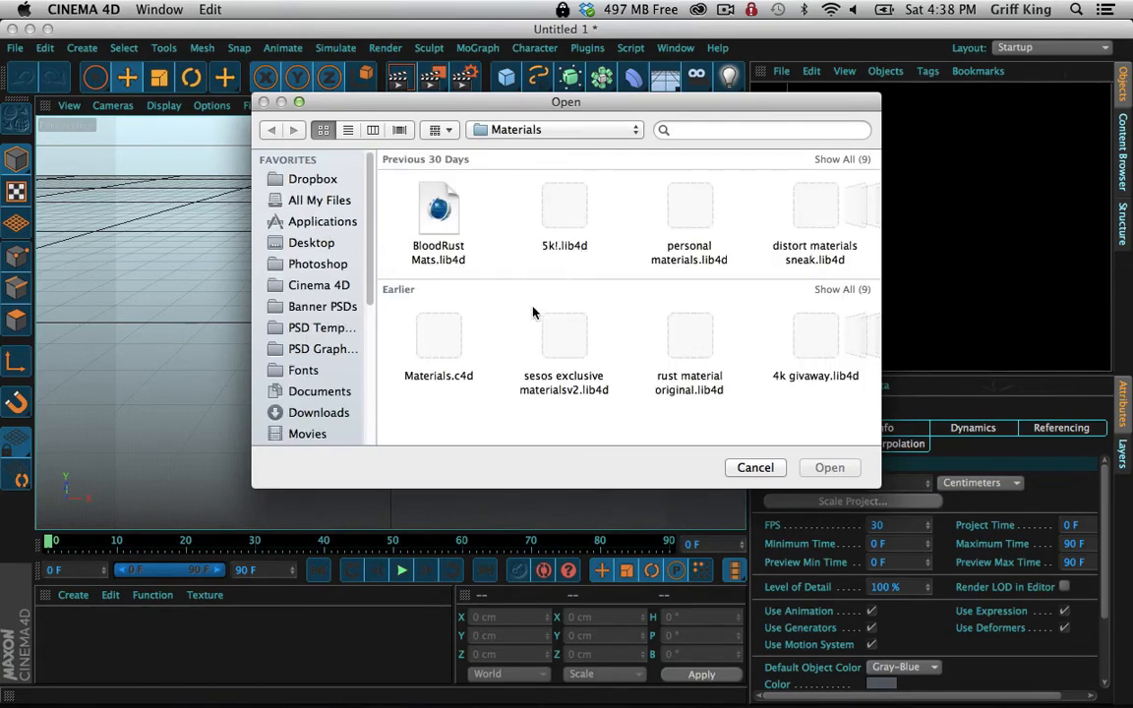
pyautogui.hscroll(5, 607, 190)
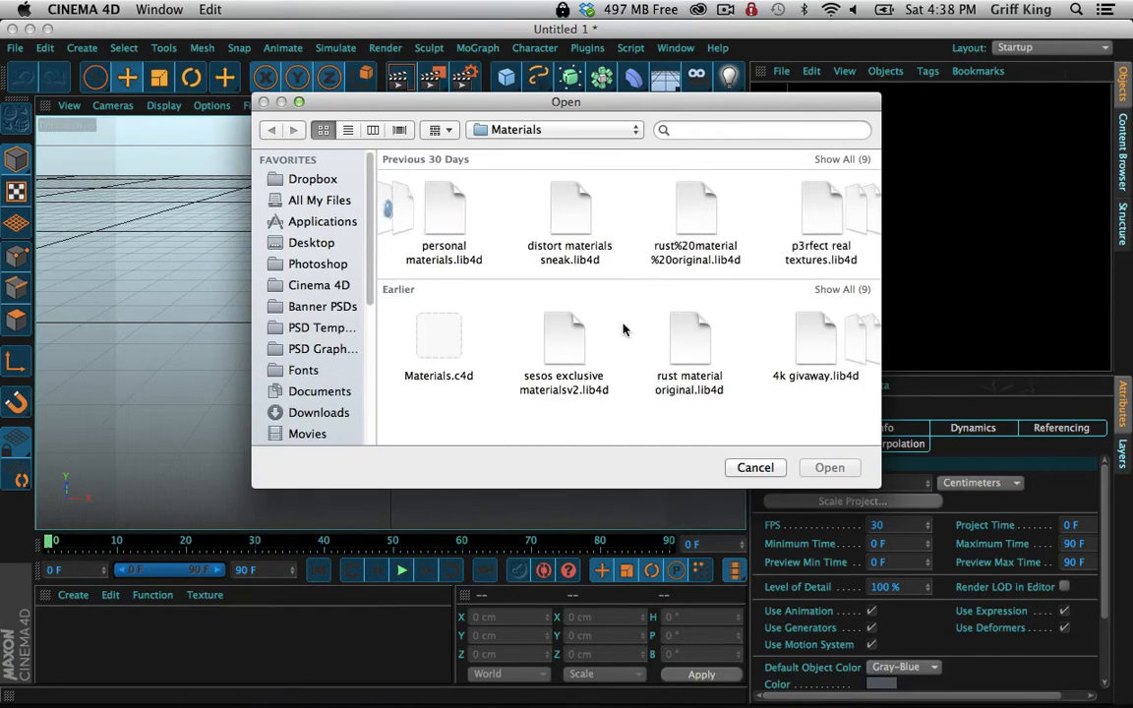
pyautogui.hscroll(-5, 554, 210)
pyautogui.hscroll(10, 574, 217)
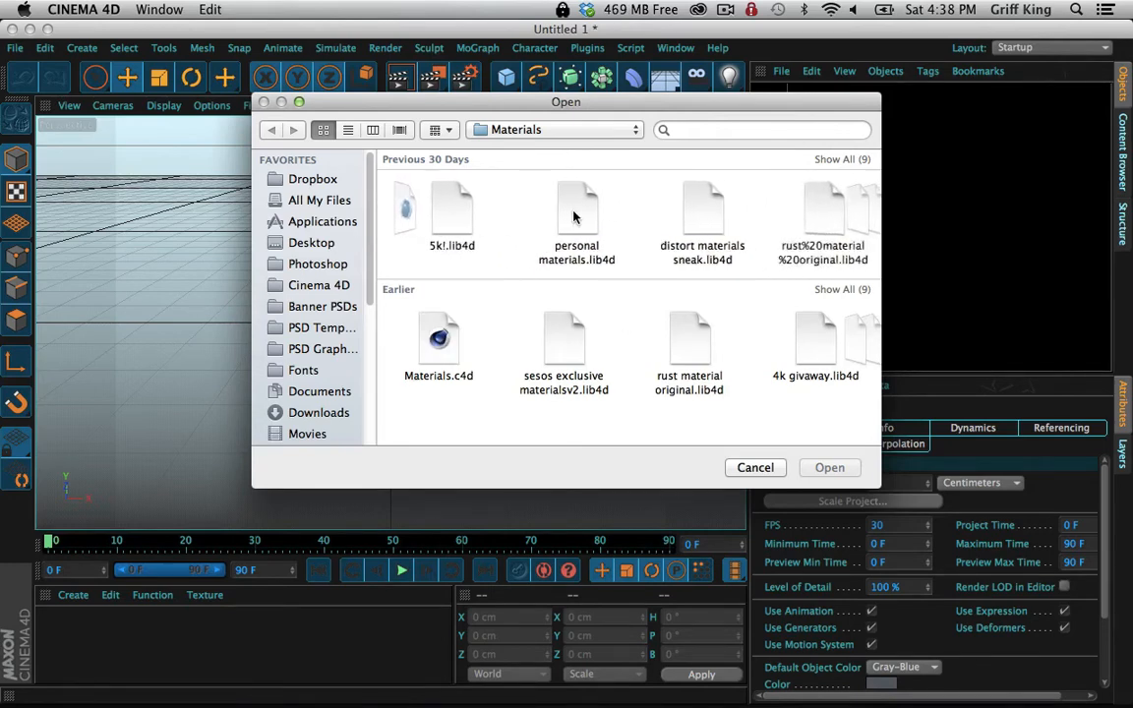
pyautogui.hscroll(2, 574, 217)
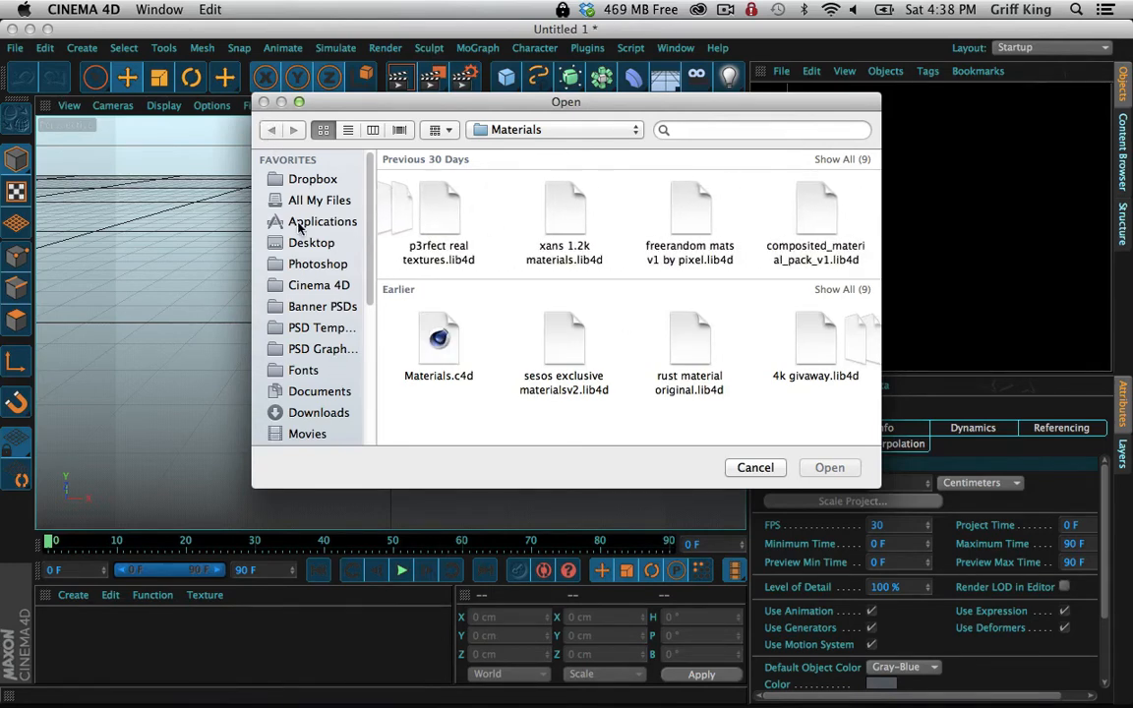
pyautogui.scroll(-6, 300, 226)
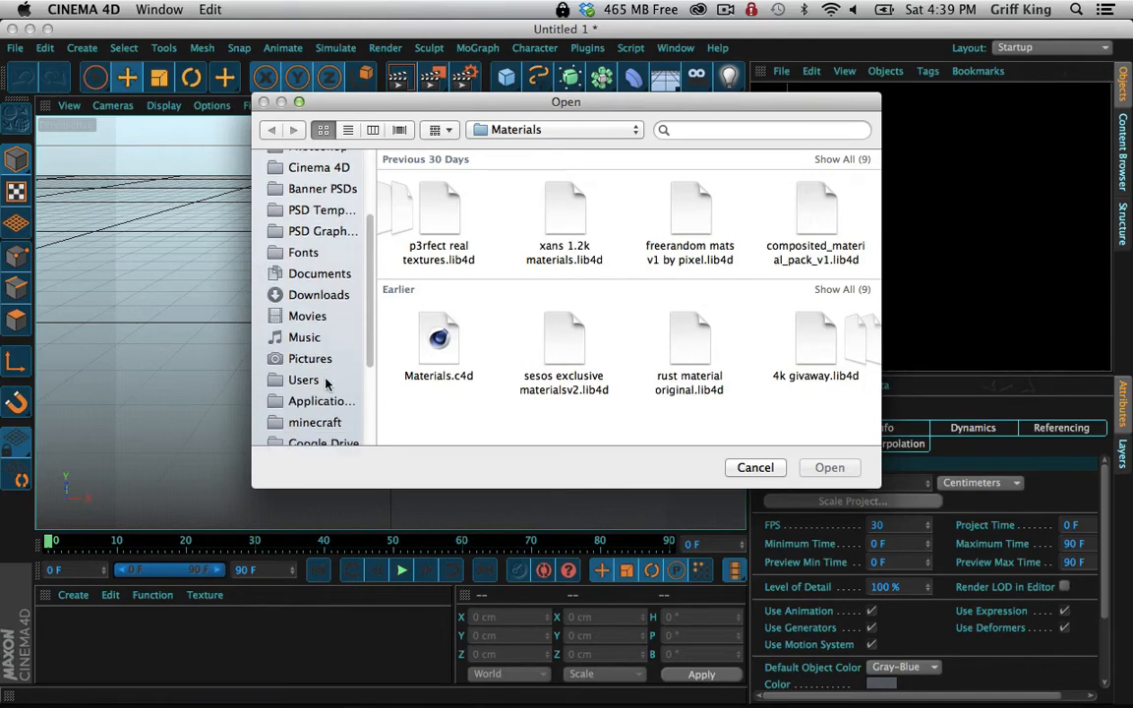
pyautogui.scroll(3, 326, 383)
pyautogui.click(335, 205)
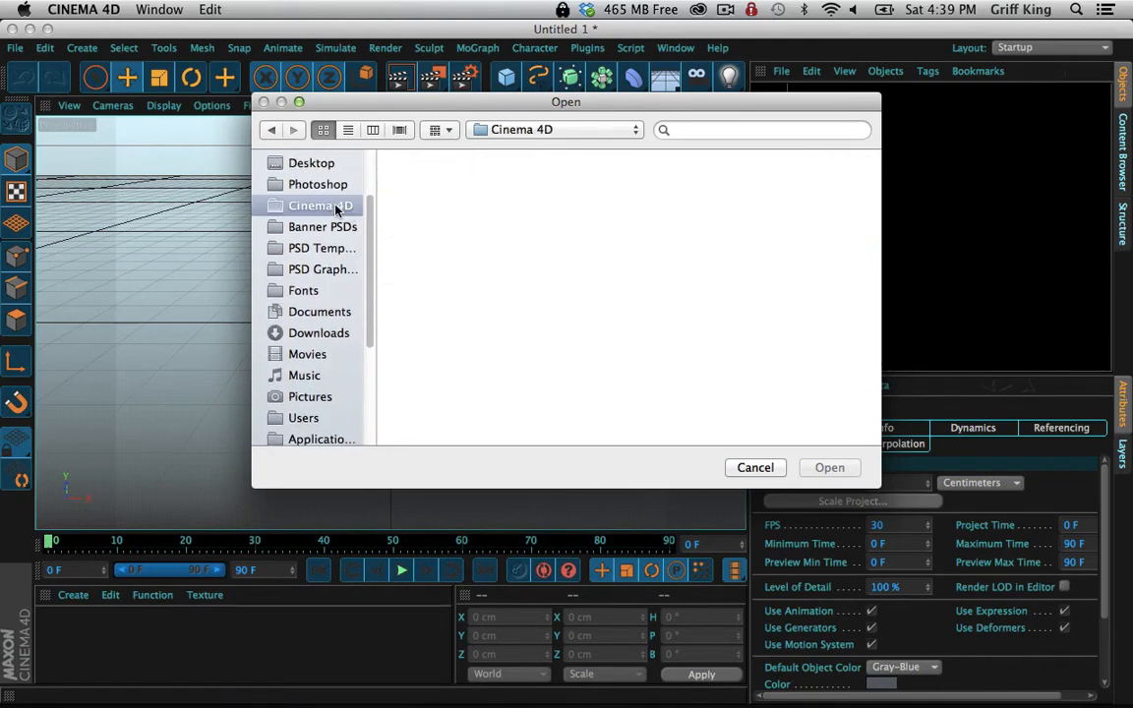
pyautogui.doubleClick(710, 215)
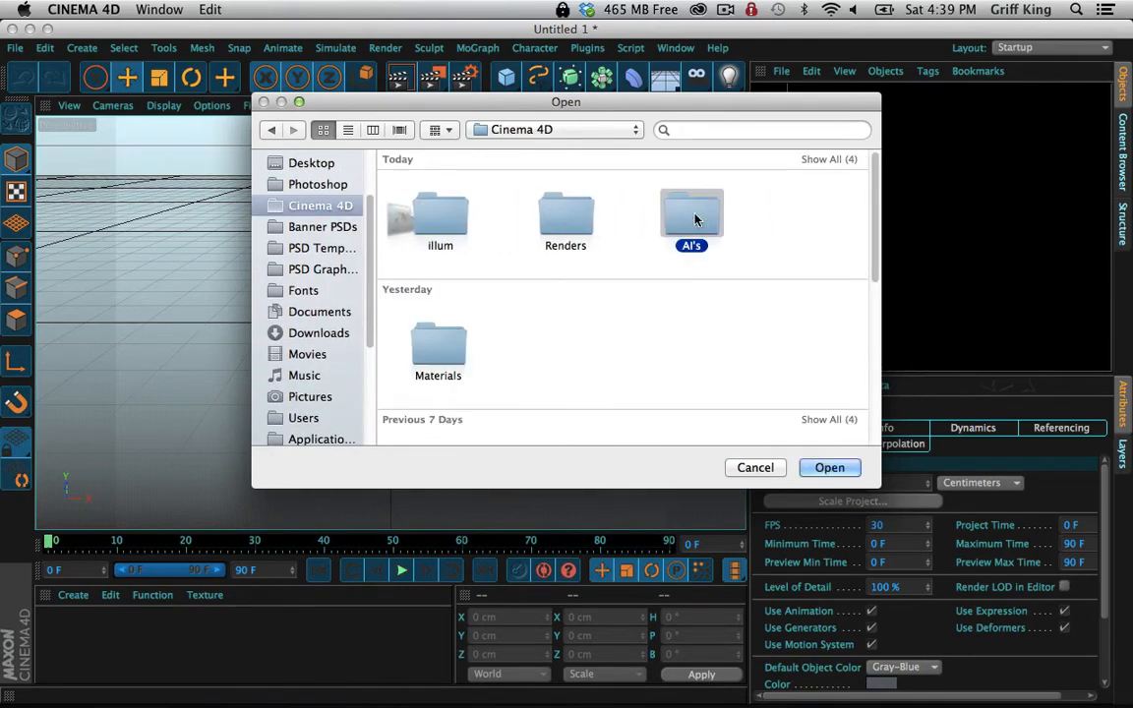
# Open DooM Path.ai and accept the Illustrator import at scale 1 in centimeters with Connect Splines enabled
pyautogui.hscroll(5, 621, 356)
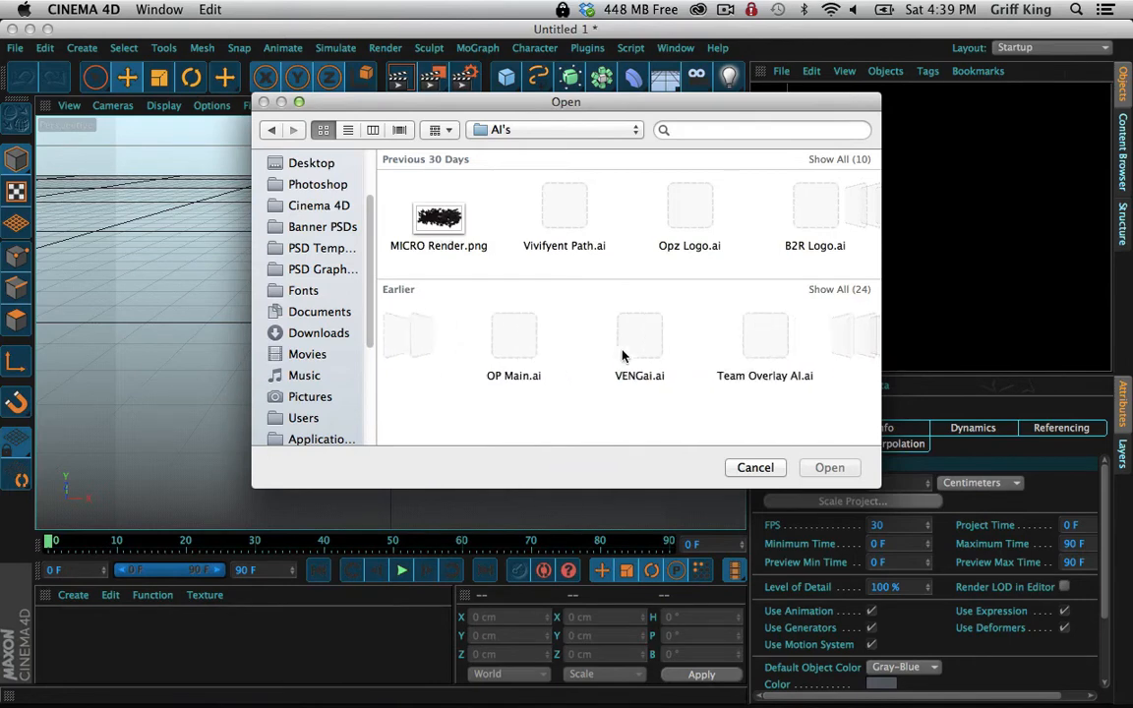
pyautogui.click(689, 352)
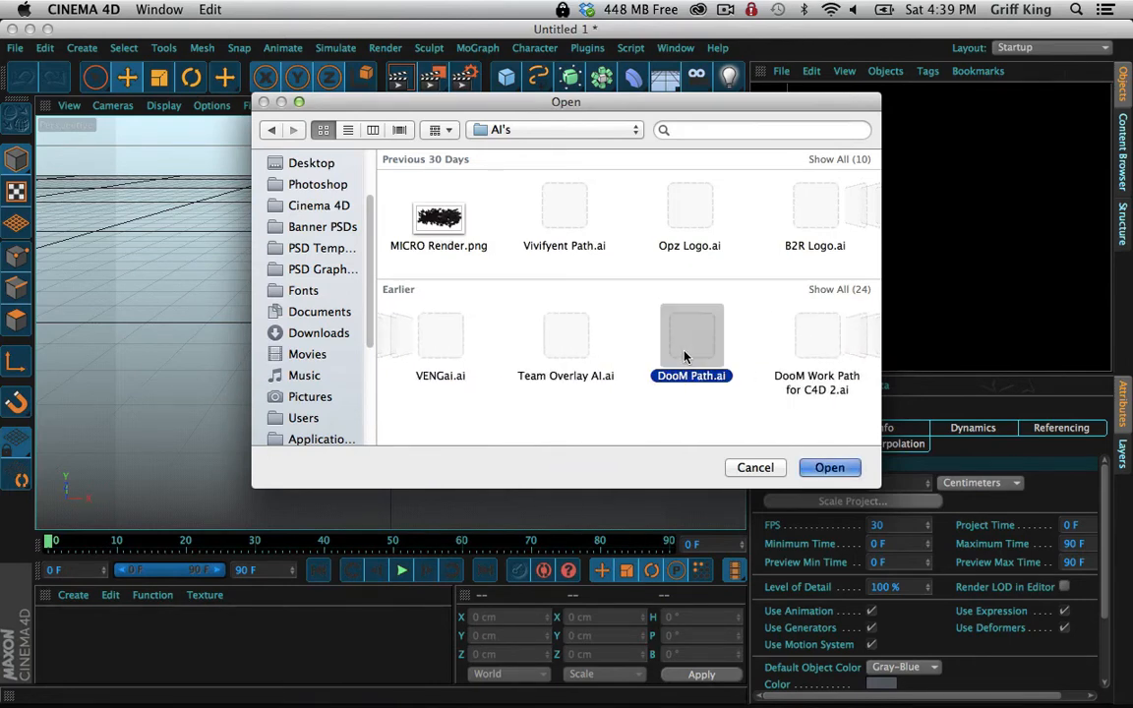
pyautogui.click(829, 467)
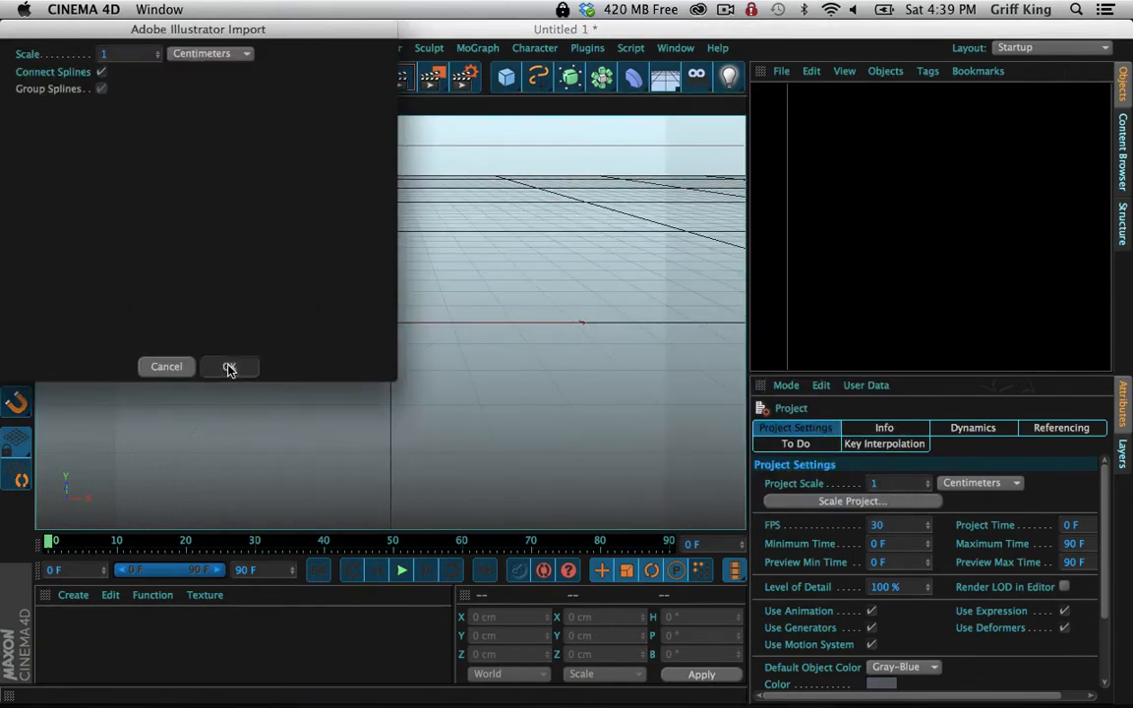
pyautogui.click(229, 368)
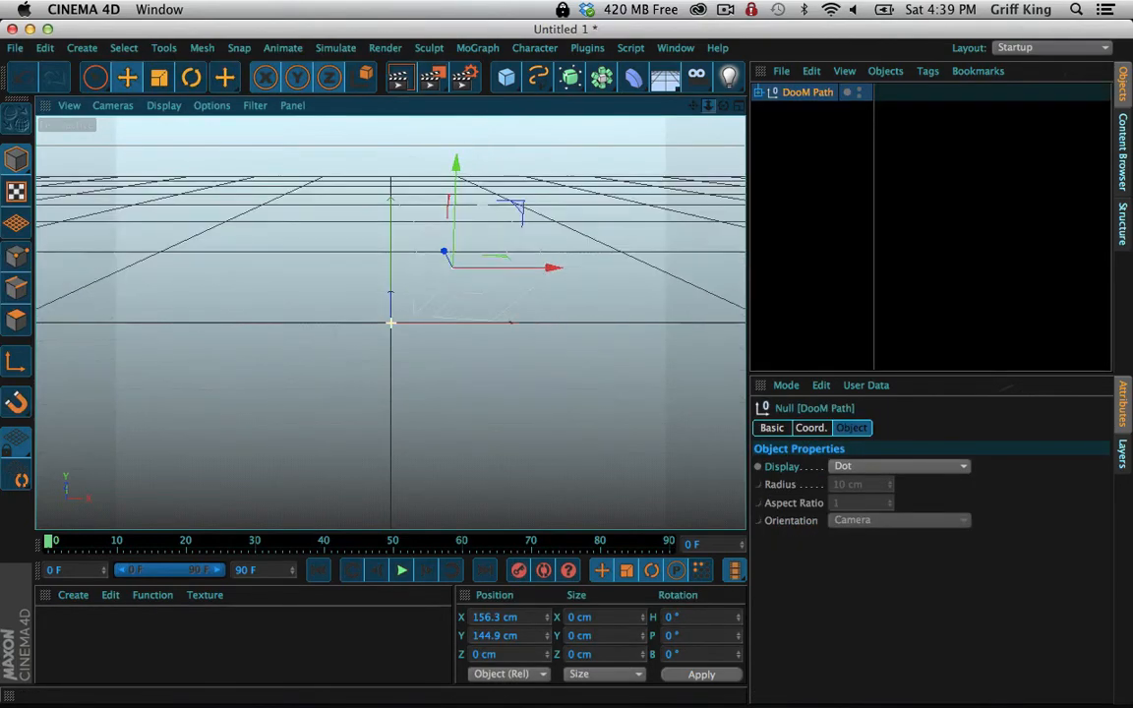
# Move the imported DooM Path null along X to about -126 cm
pyautogui.moveTo(571, 248); pyautogui.dragTo(448, 248)
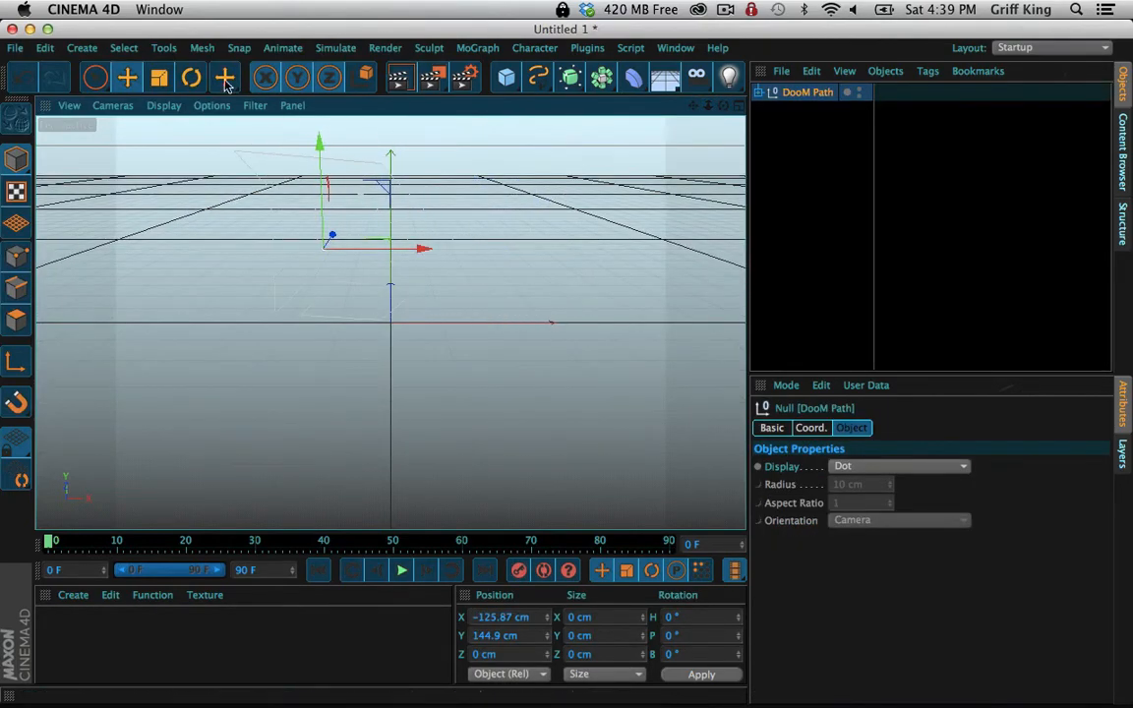
pyautogui.click(450, 286)
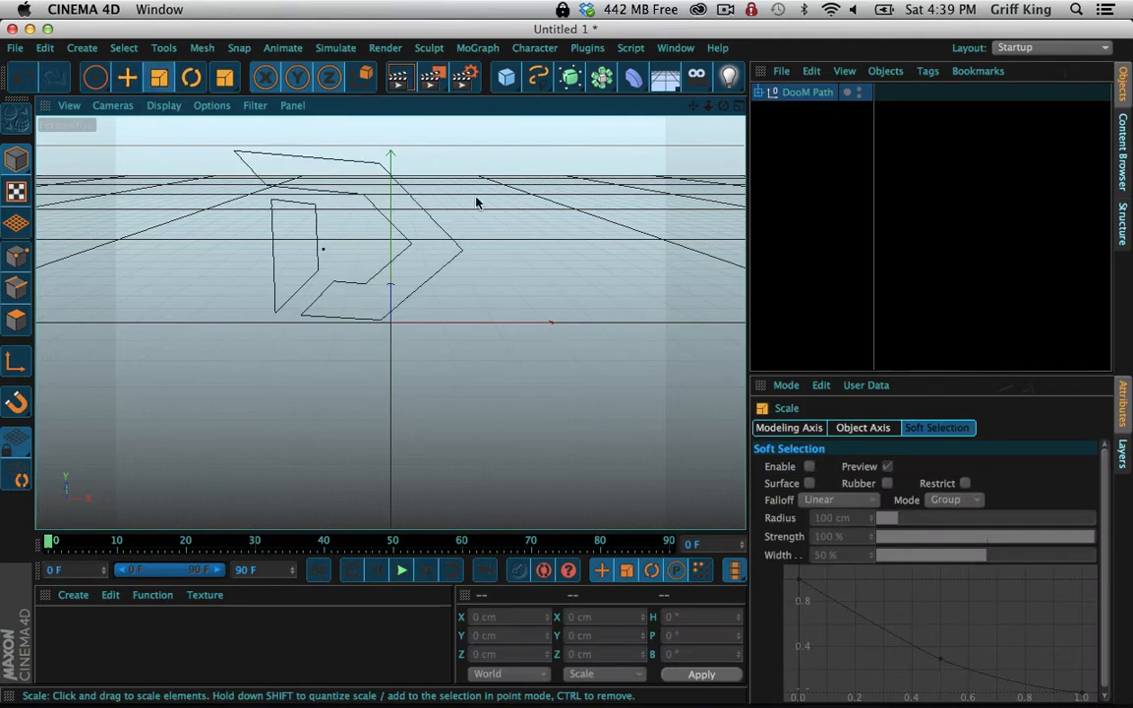
# Select the DooM Path null with its children and merge them into one spline using Connect Objects + Delete
pyautogui.click(820, 94)
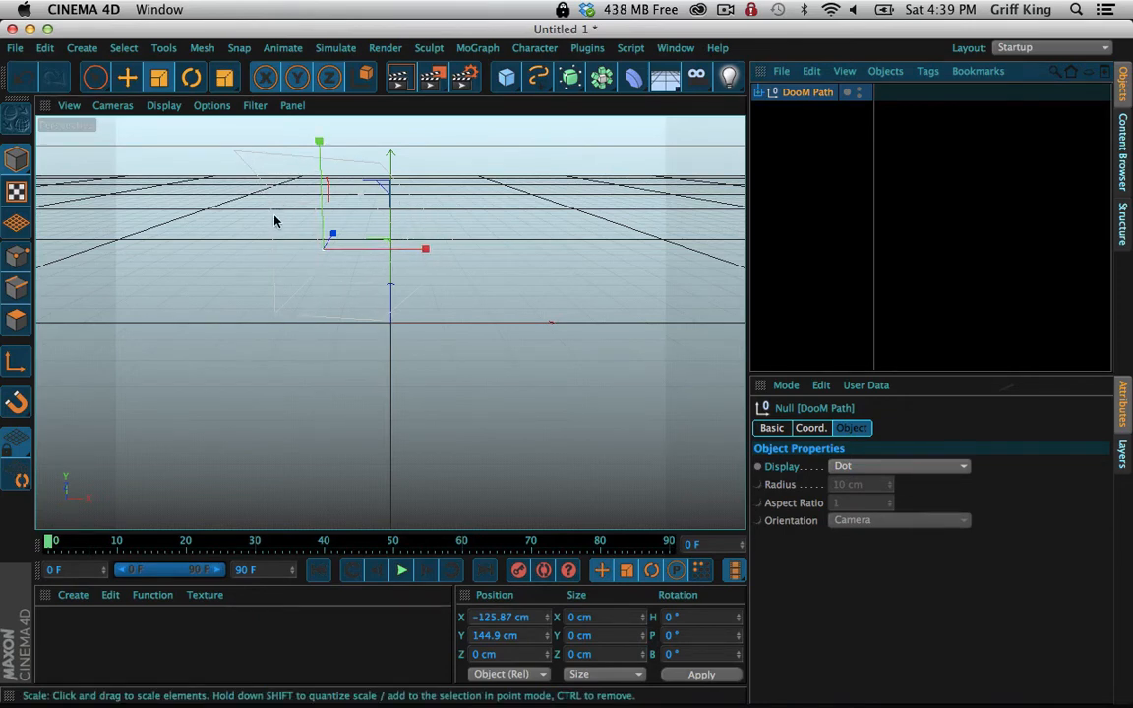
pyautogui.rightClick(822, 96)
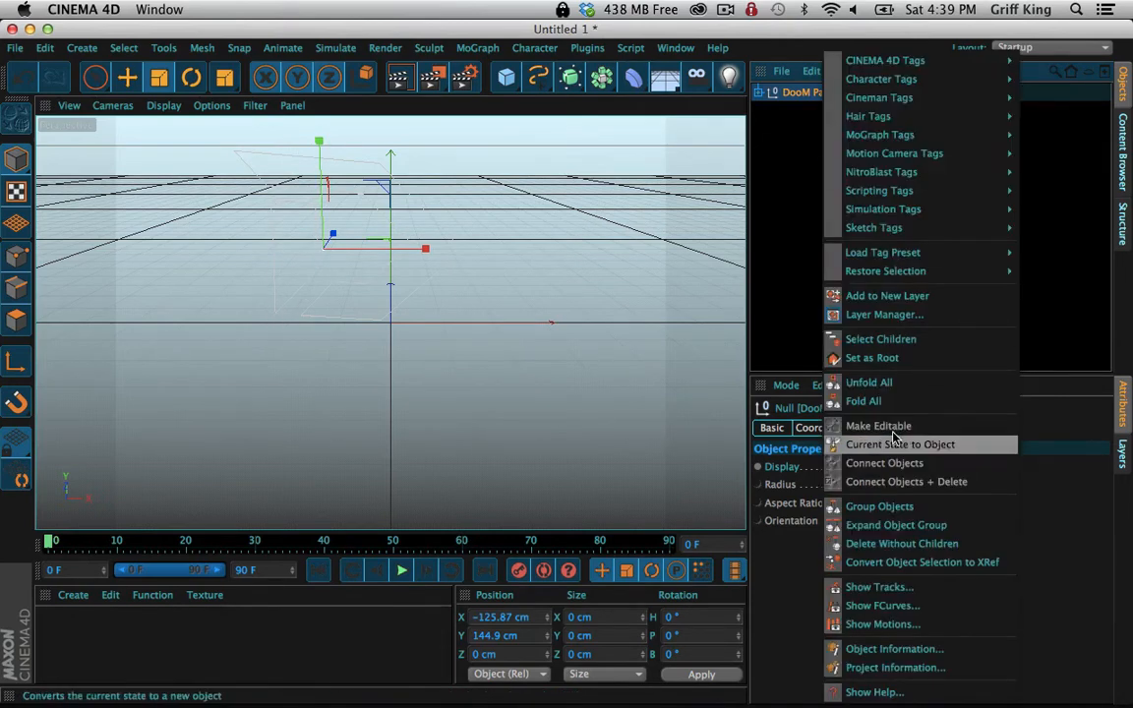
pyautogui.click(878, 338)
pyautogui.rightClick(797, 134)
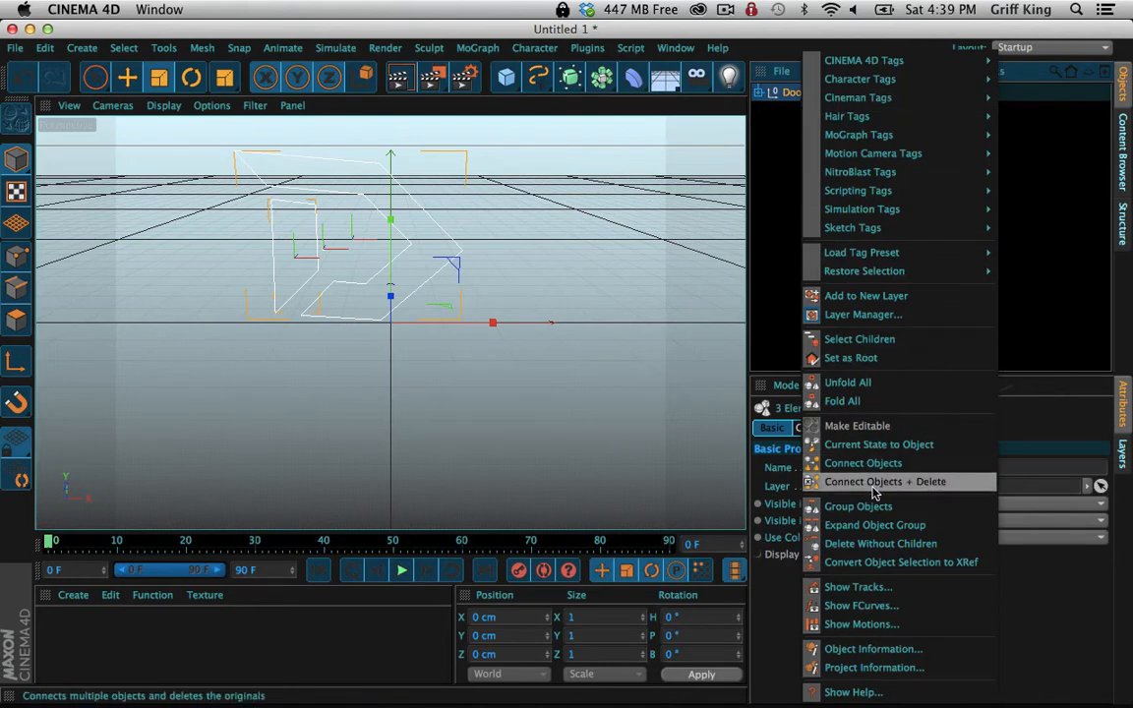
pyautogui.click(905, 481)
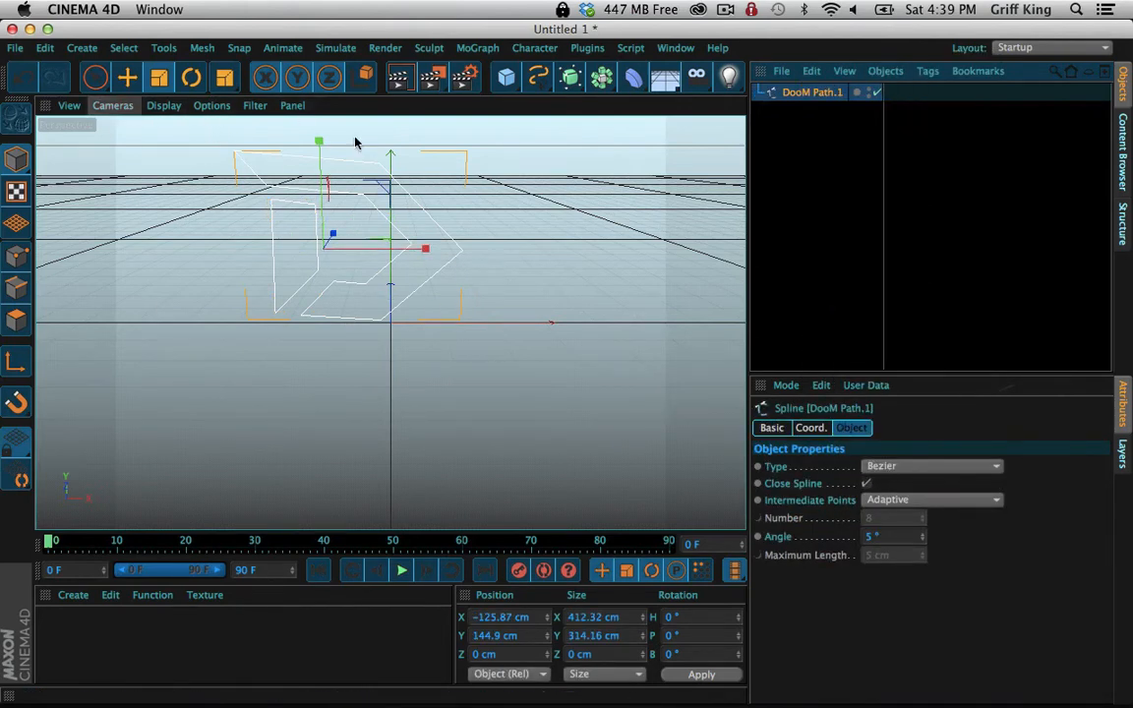
# Scale the merged spline down to about 299 × 228 cm and move it to about X -9 cm, Y 176 cm
pyautogui.moveTo(473, 185); pyautogui.dragTo(329, 291)
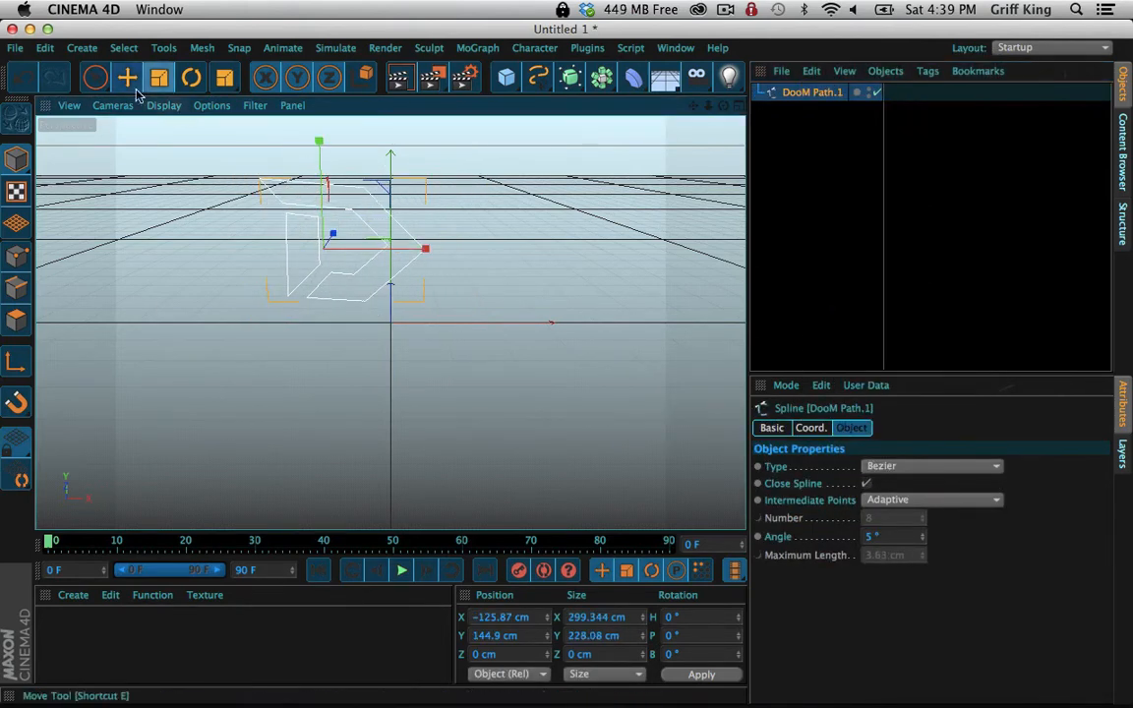
pyautogui.click(95, 78)
pyautogui.moveTo(425, 248); pyautogui.dragTo(486, 249)
pyautogui.moveTo(384, 152); pyautogui.dragTo(390, 127)
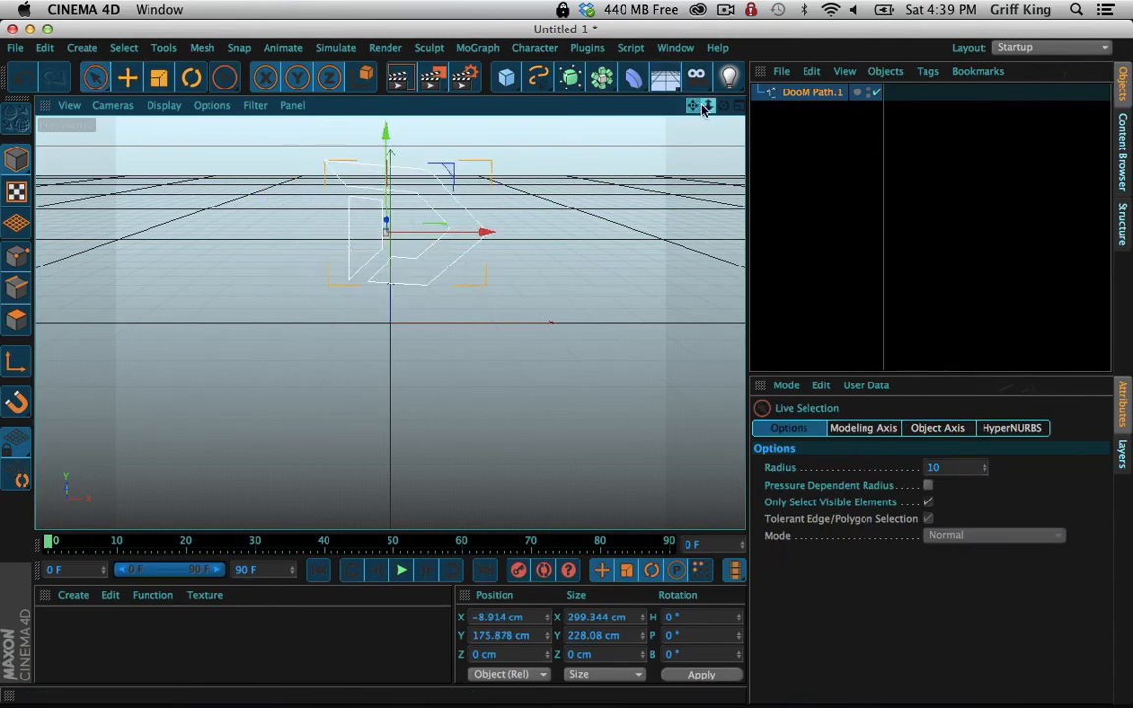
# Add a cube, place it below DooM Path.1 in the object list, and raise it to about Y 197 cm
pyautogui.moveTo(694, 106); pyautogui.dragTo(723, 86)
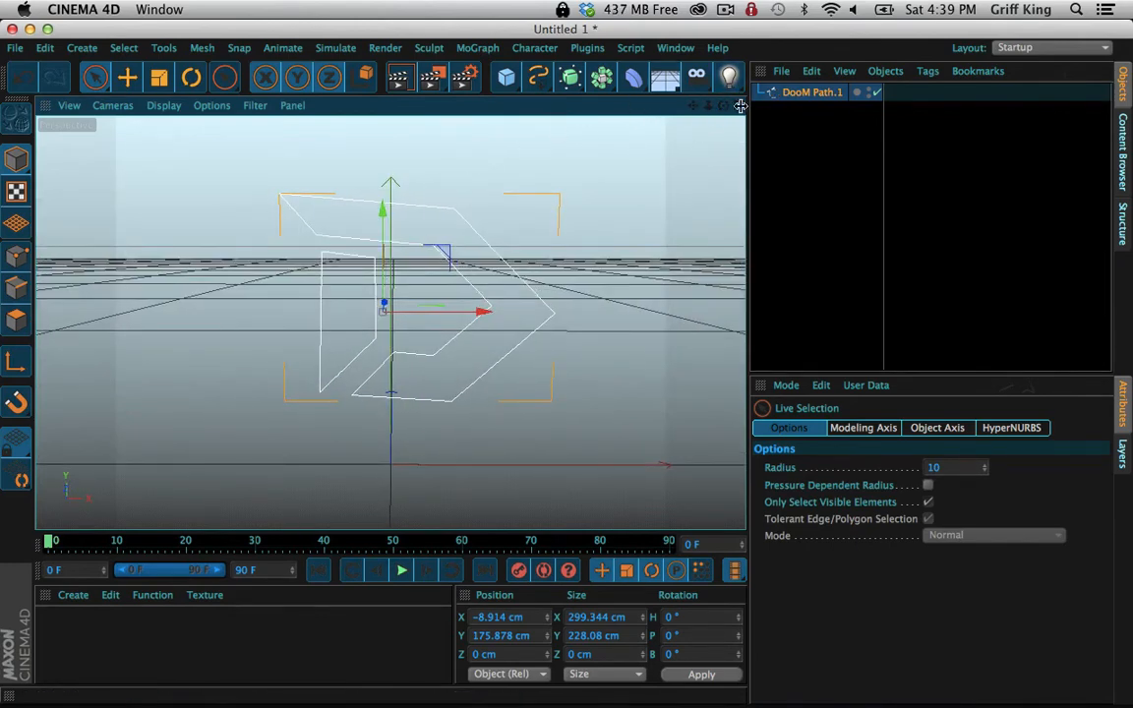
pyautogui.moveTo(708, 106); pyautogui.dragTo(687, 108)
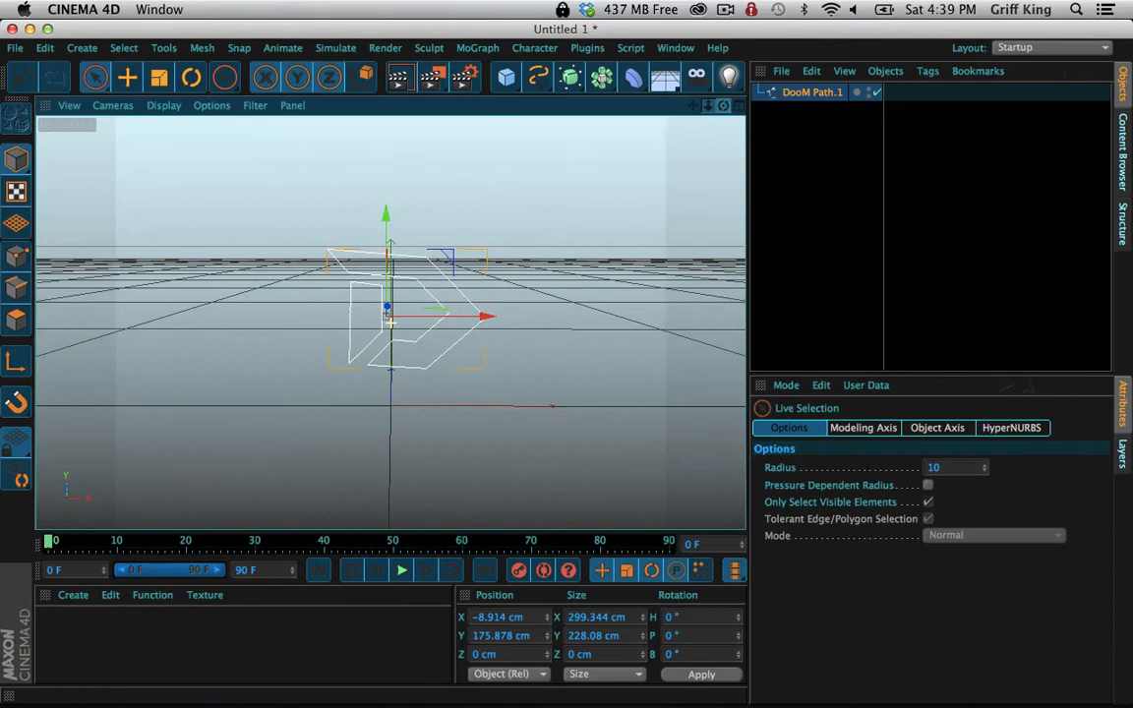
pyautogui.click(505, 78)
pyautogui.click(670, 100)
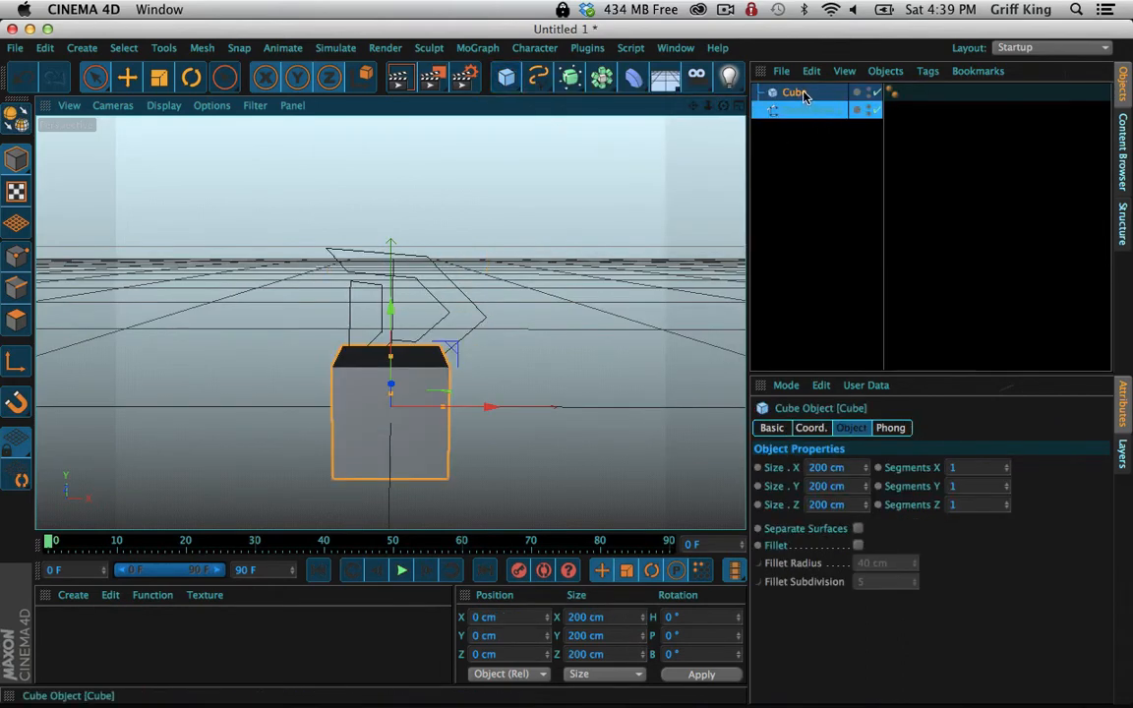
pyautogui.moveTo(802, 93); pyautogui.dragTo(799, 140)
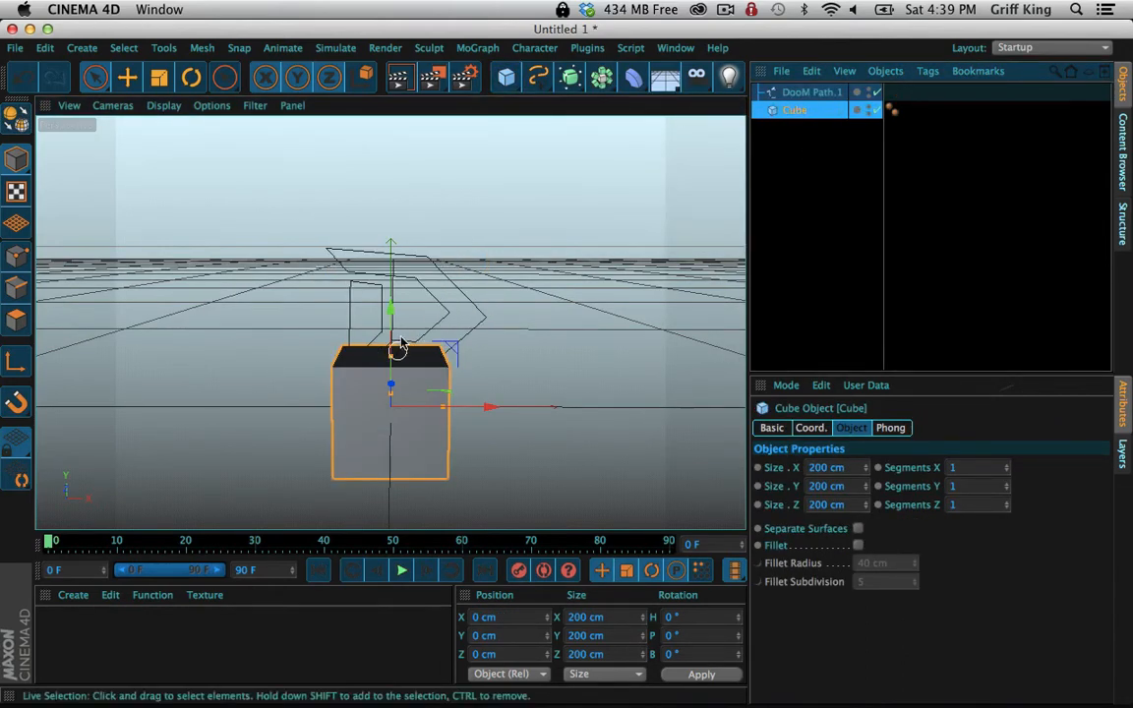
pyautogui.moveTo(391, 309); pyautogui.dragTo(414, 204)
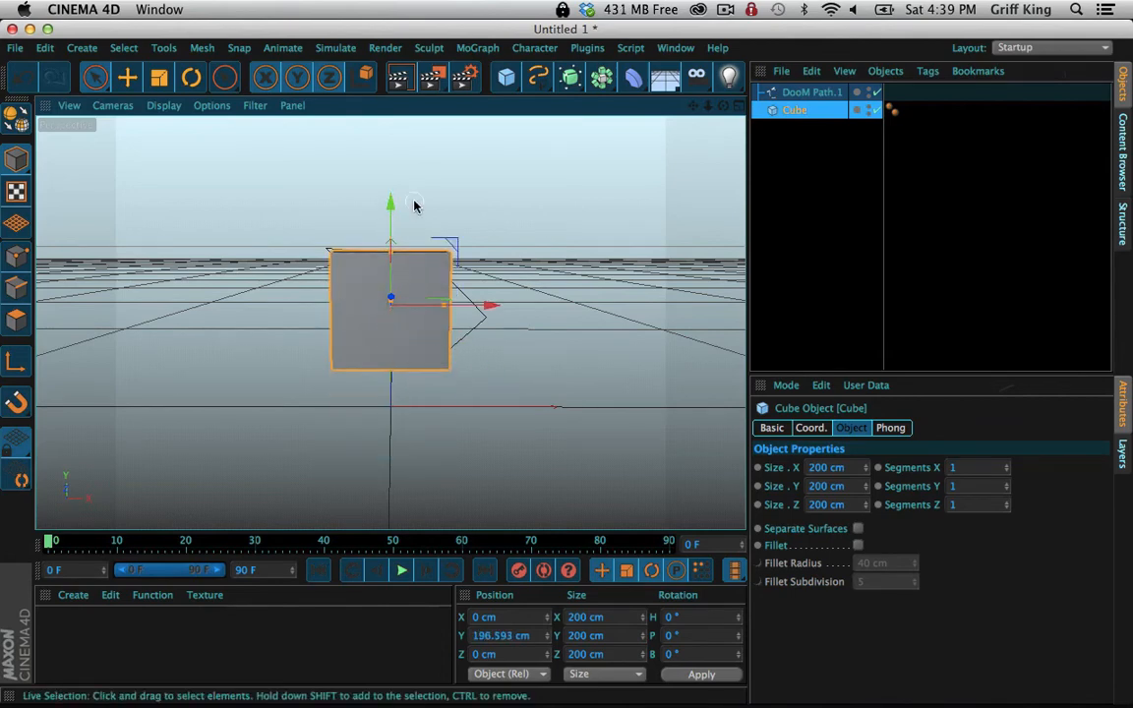
# Open the recent file 10K Lightroom.c4d and dismiss the missing plugin message
pyautogui.click(15, 47)
pyautogui.moveTo(98, 359)
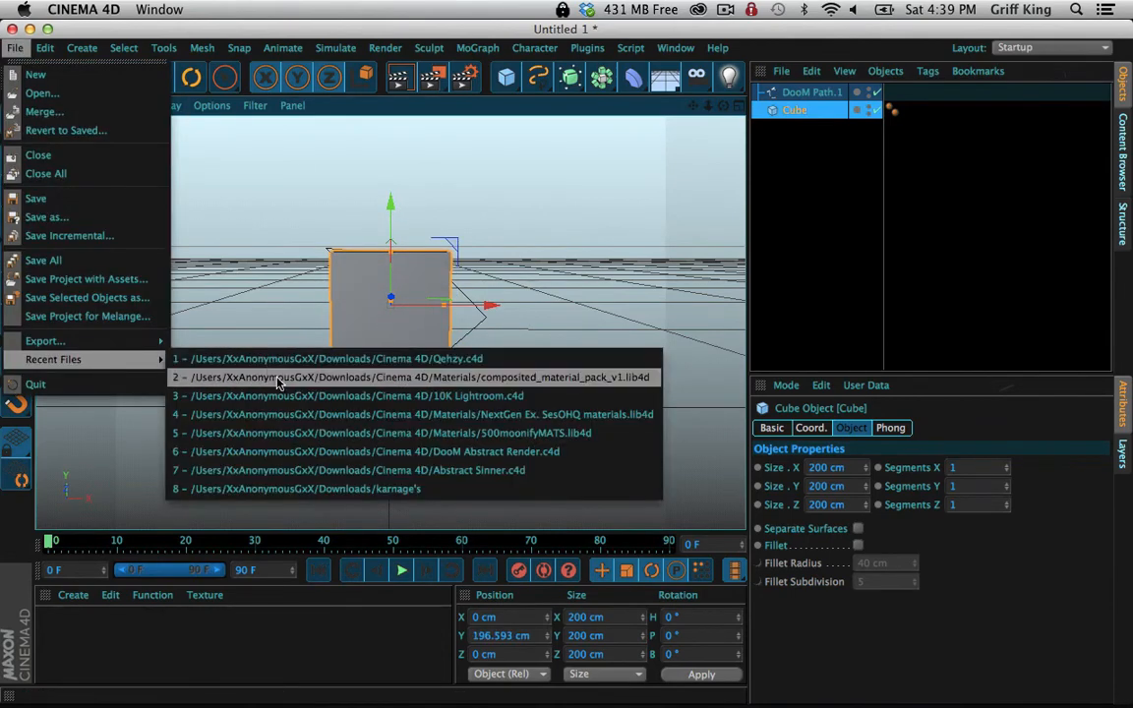
pyautogui.click(318, 397)
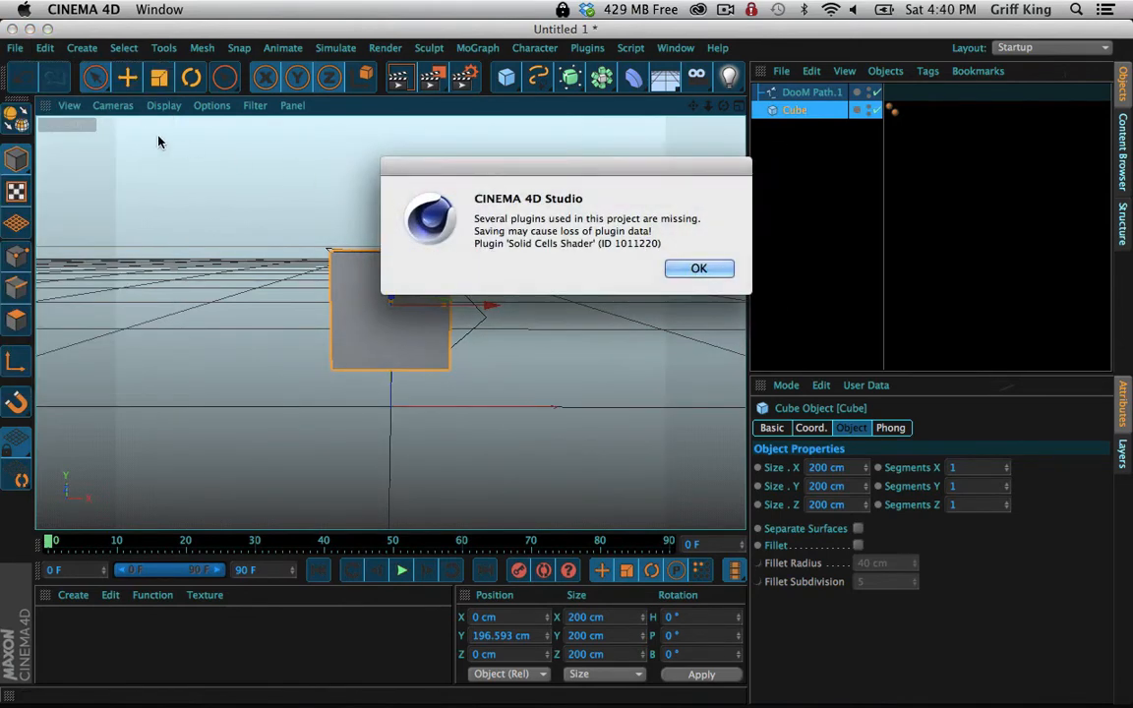
pyautogui.click(679, 272)
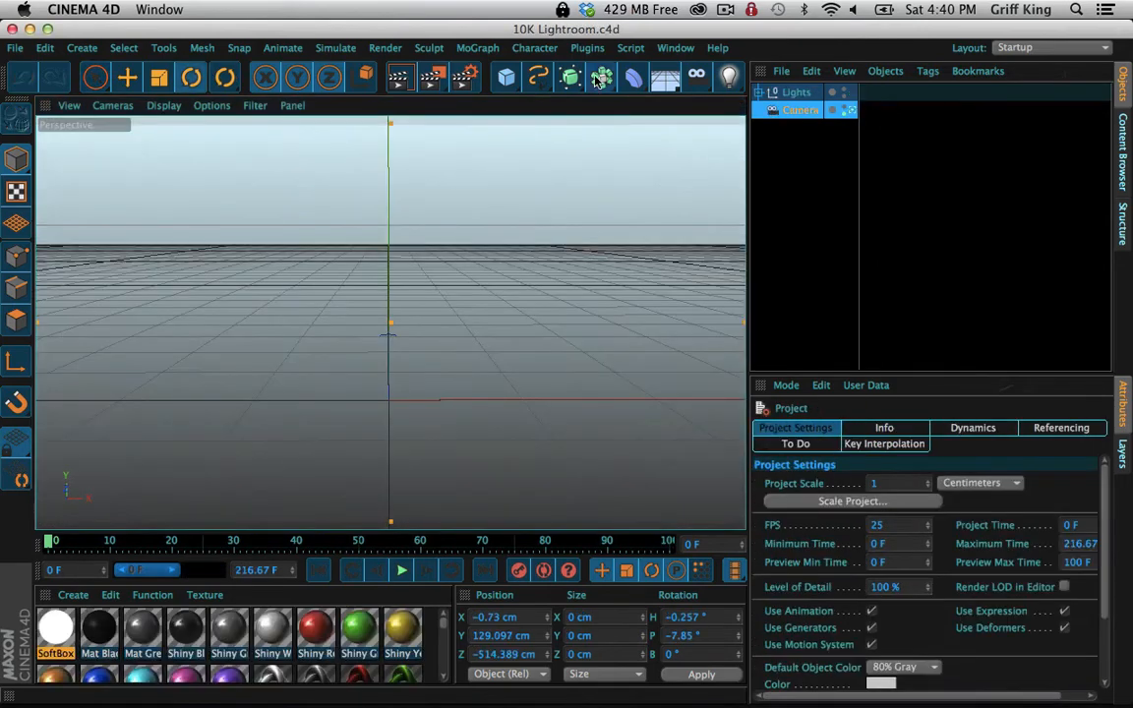
# Copy DooM Path.1 and the cube from the untitled project and paste them into the 10K Lightroom project
pyautogui.click(675, 47)
pyautogui.click(700, 445)
pyautogui.click(801, 93)
pyautogui.keyDown('shift'); pyautogui.click(795, 110); pyautogui.keyUp('shift')
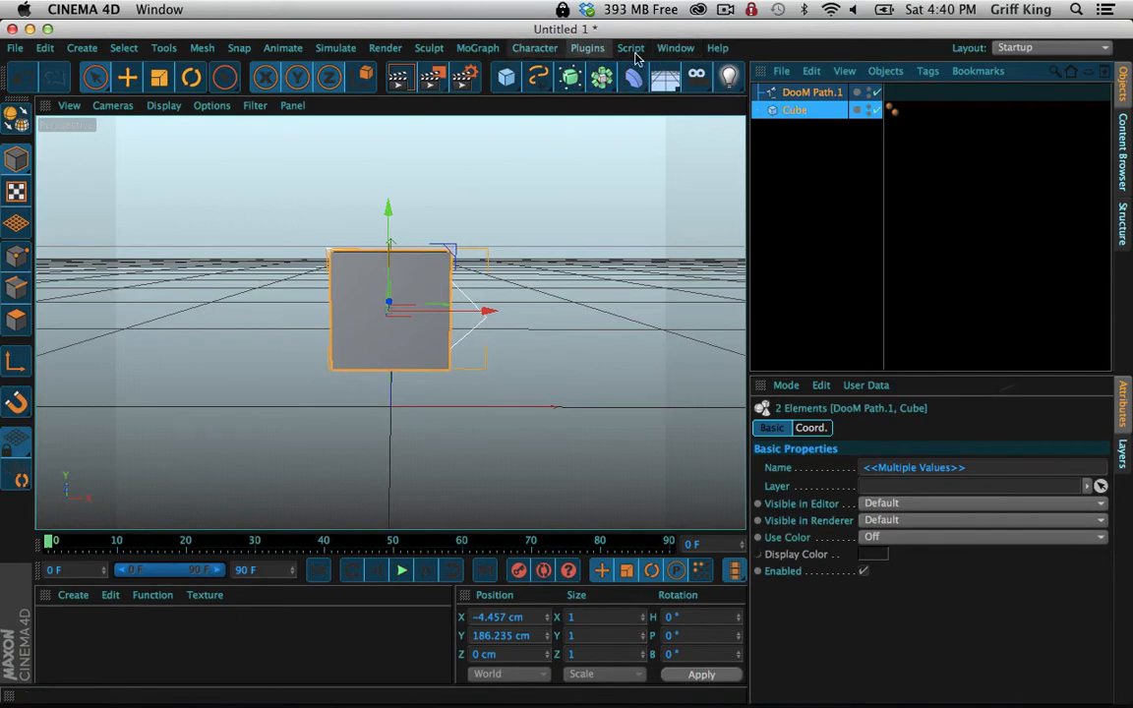
pyautogui.click(676, 47)
pyautogui.click(716, 432)
pyautogui.hotkey('ctrl', 'v')
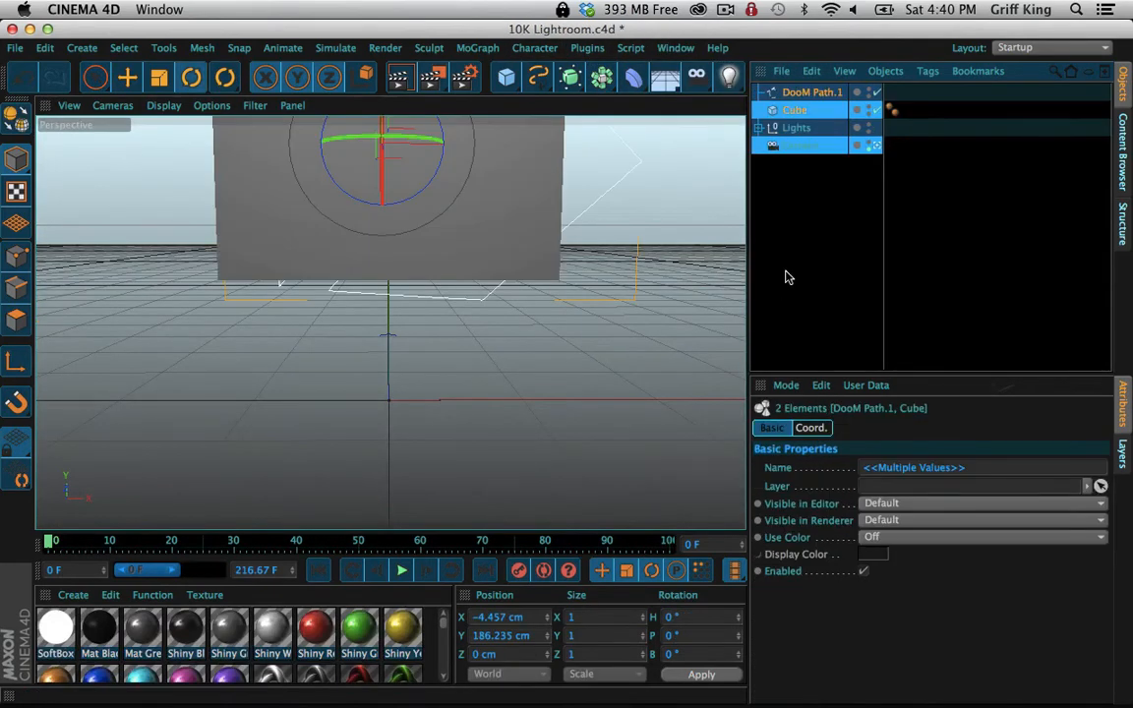
# Shrink the pasted spline and cube together until the spline is about 131 × 99 cm, and lower them to about Y 87 cm
pyautogui.click(158, 78)
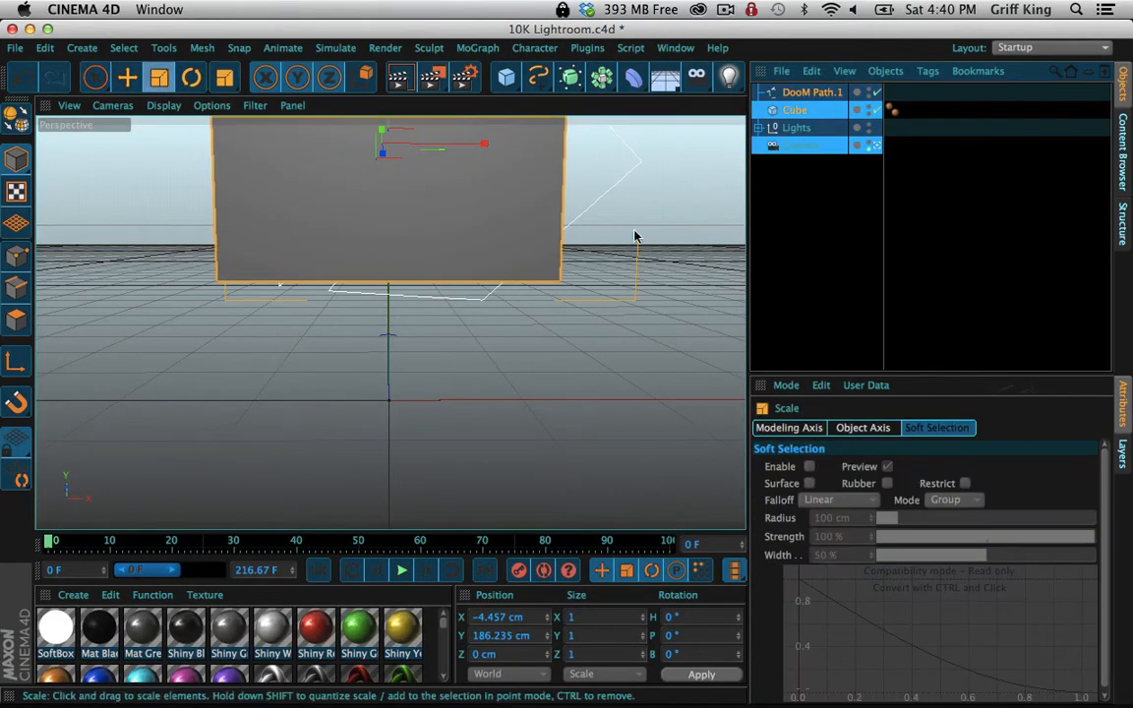
pyautogui.moveTo(631, 224); pyautogui.dragTo(472, 317)
pyautogui.click(95, 78)
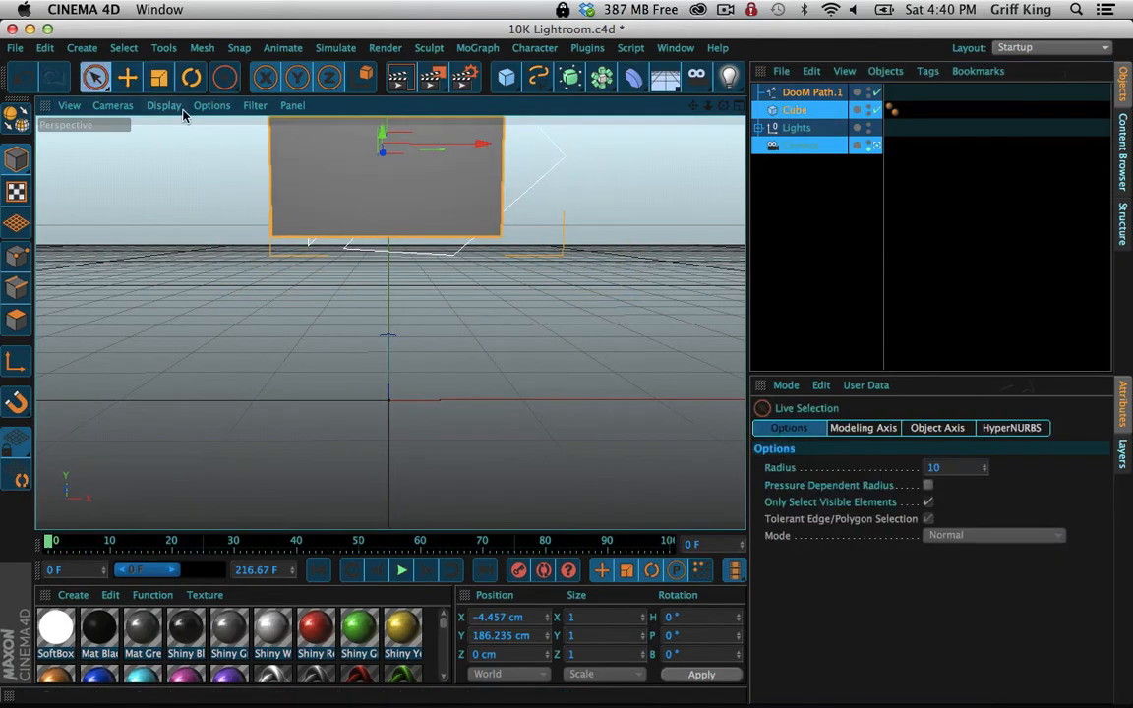
pyautogui.moveTo(382, 133); pyautogui.dragTo(384, 258)
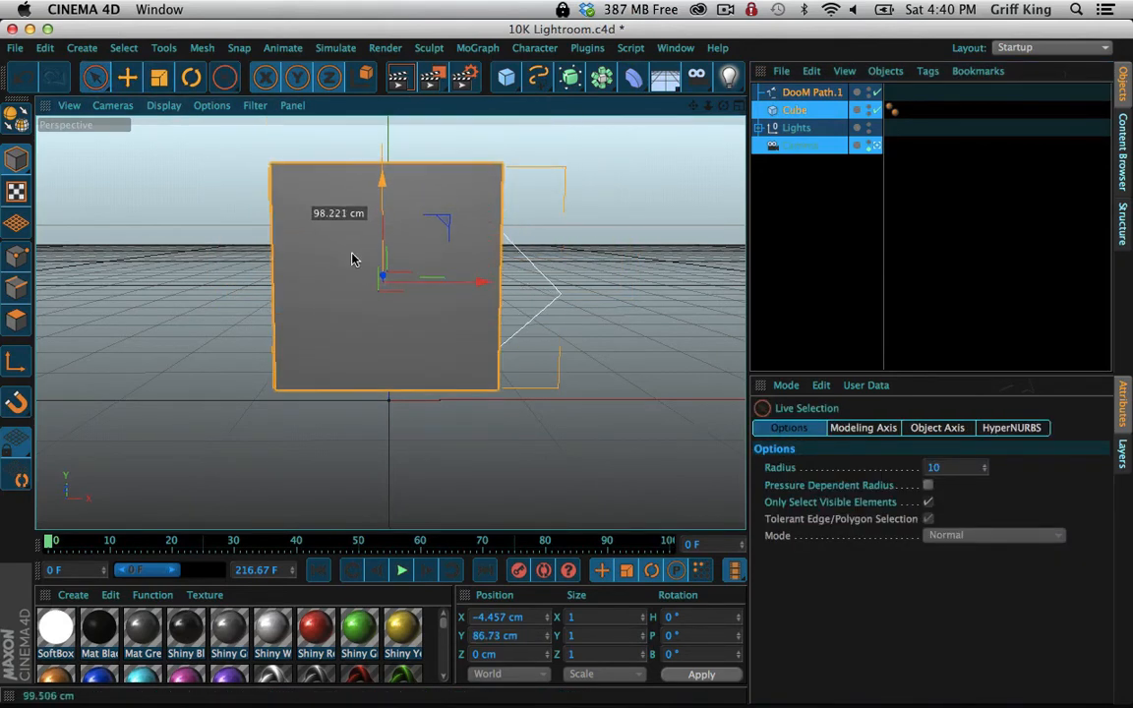
pyautogui.press('t')
pyautogui.moveTo(563, 200); pyautogui.dragTo(390, 332)
# Move the cube back to about Z 86 cm in the top view and reduce its depth to about 14 cm
pyautogui.keyDown('ctrl'); pyautogui.click(803, 110); pyautogui.keyUp('ctrl')
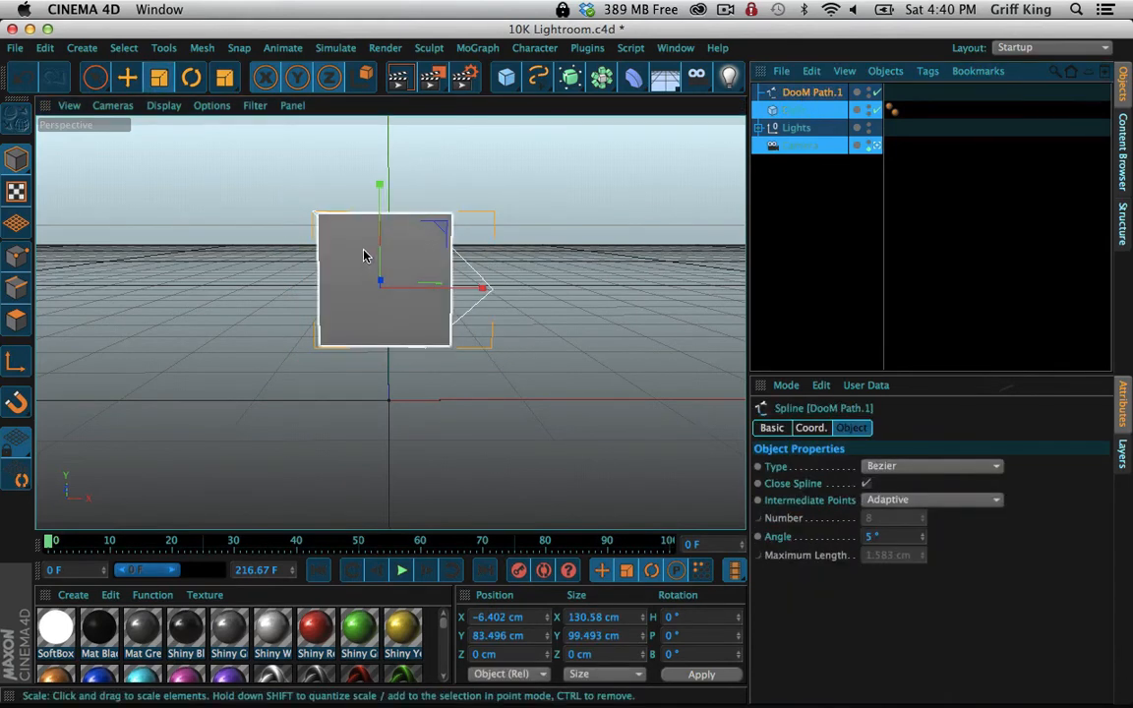
pyautogui.press('F2')
pyautogui.press('space')
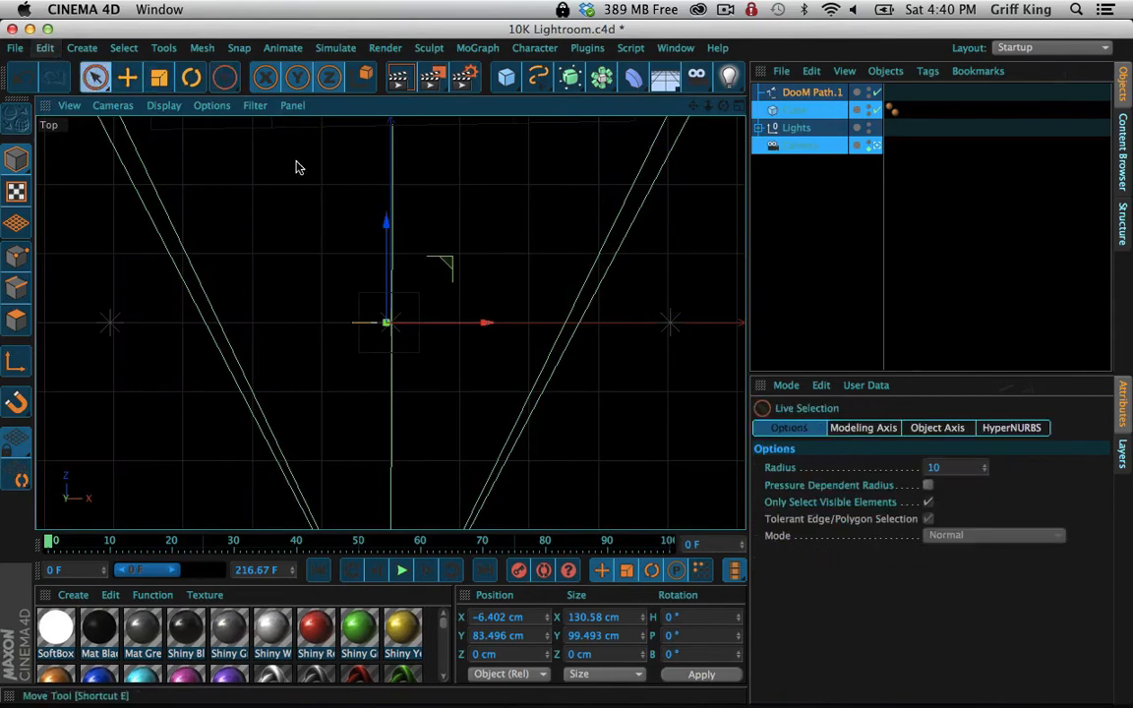
pyautogui.click(392, 222)
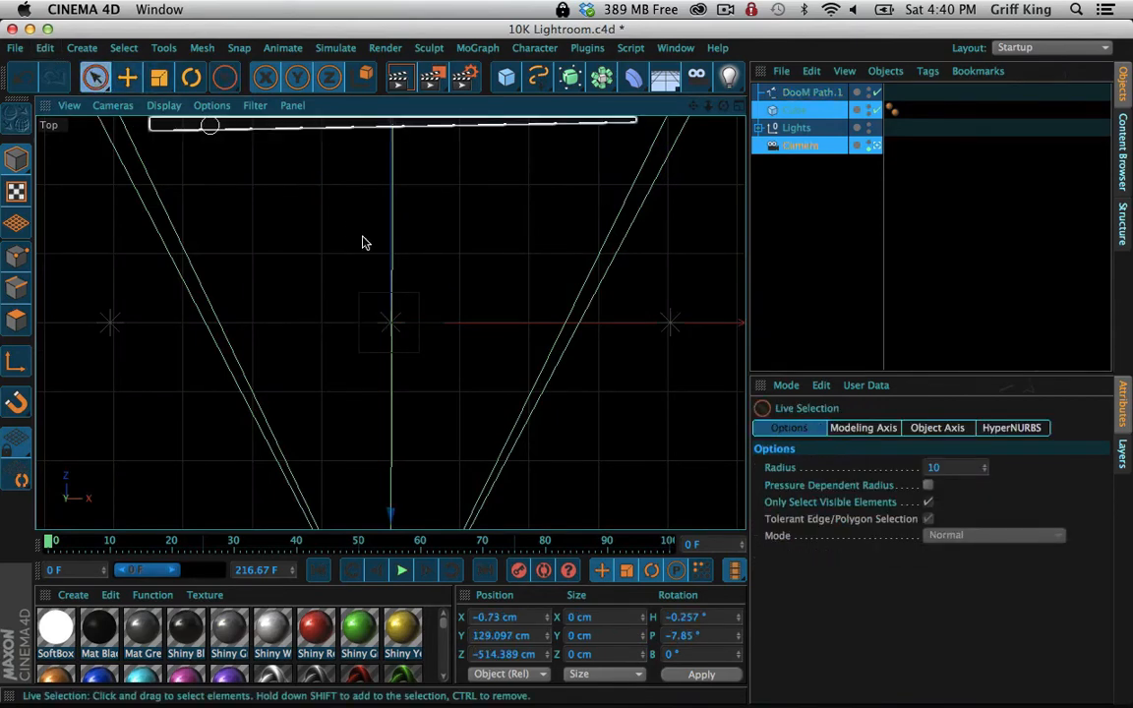
pyautogui.click(799, 111)
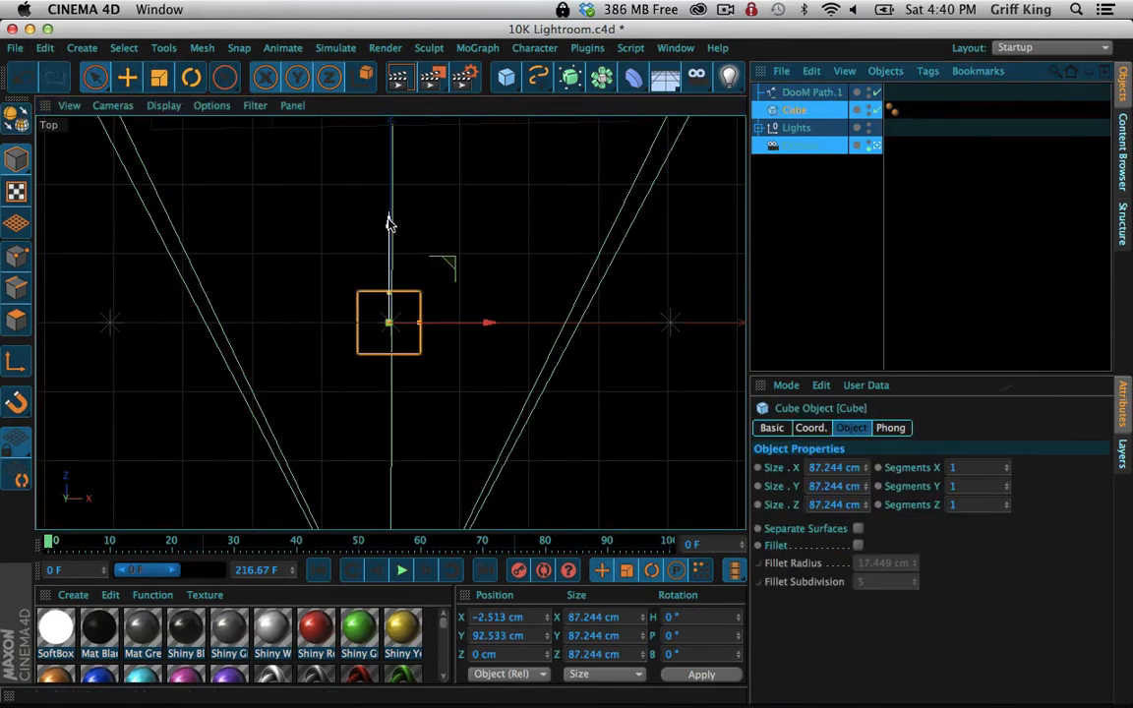
pyautogui.moveTo(390, 223); pyautogui.dragTo(397, 183)
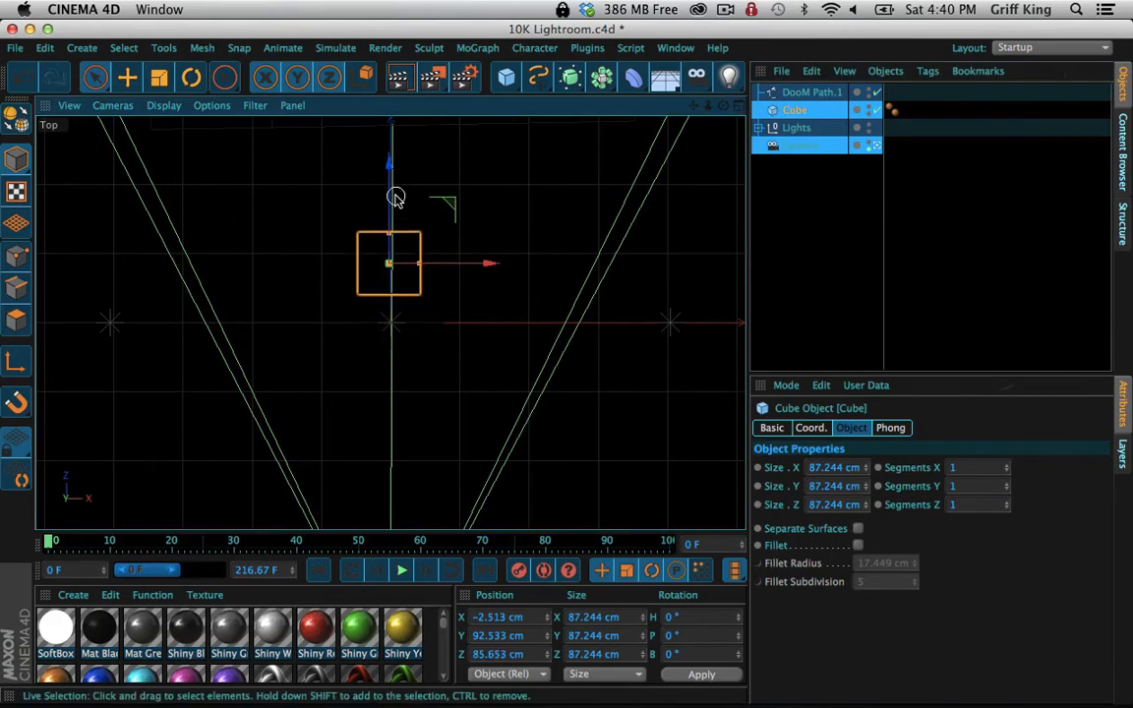
pyautogui.moveTo(390, 239); pyautogui.dragTo(388, 255)
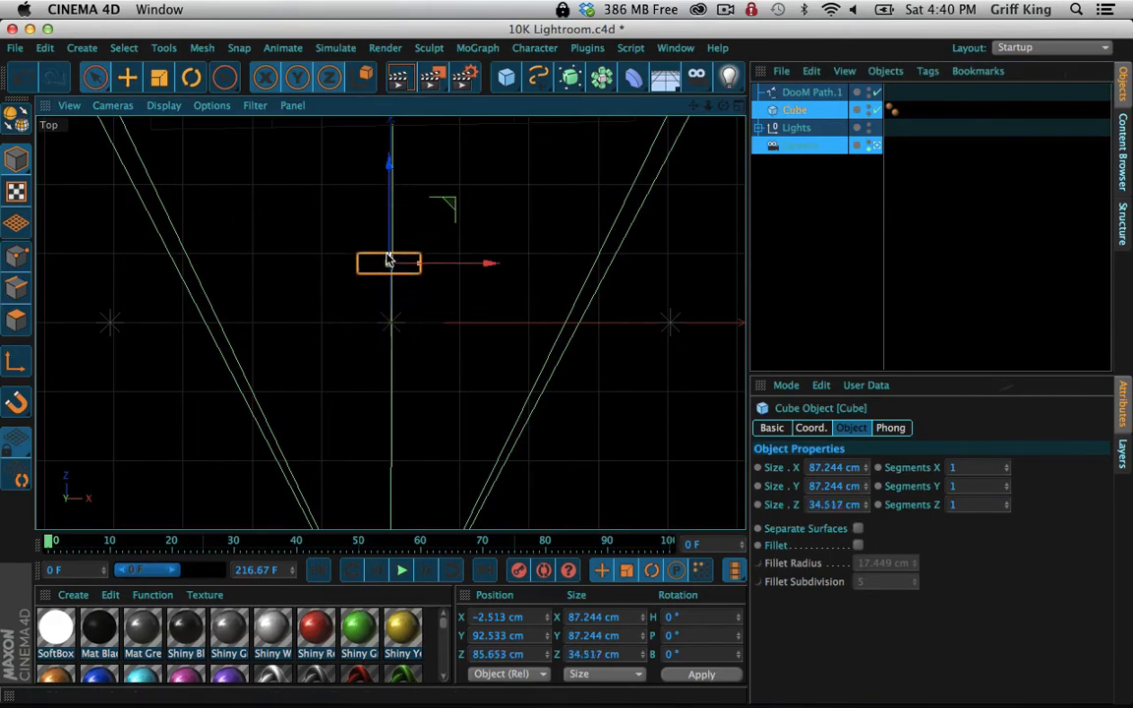
pyautogui.press('F1')
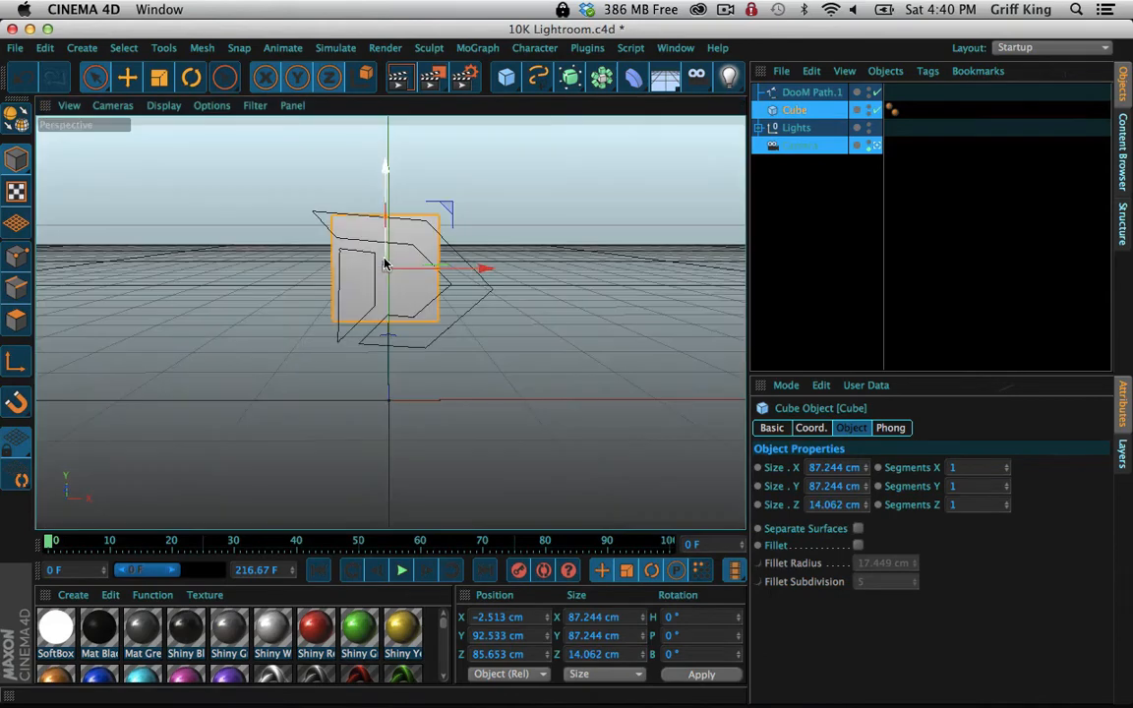
# Widen the cube to about 619 cm as a backdrop wall and position it at about X 5 cm, Y 67 cm
pyautogui.moveTo(481, 270)
pyautogui.mouseDown()
pyautogui.moveTo(500, 269)
pyautogui.moveTo(491, 266)
pyautogui.mouseUp()
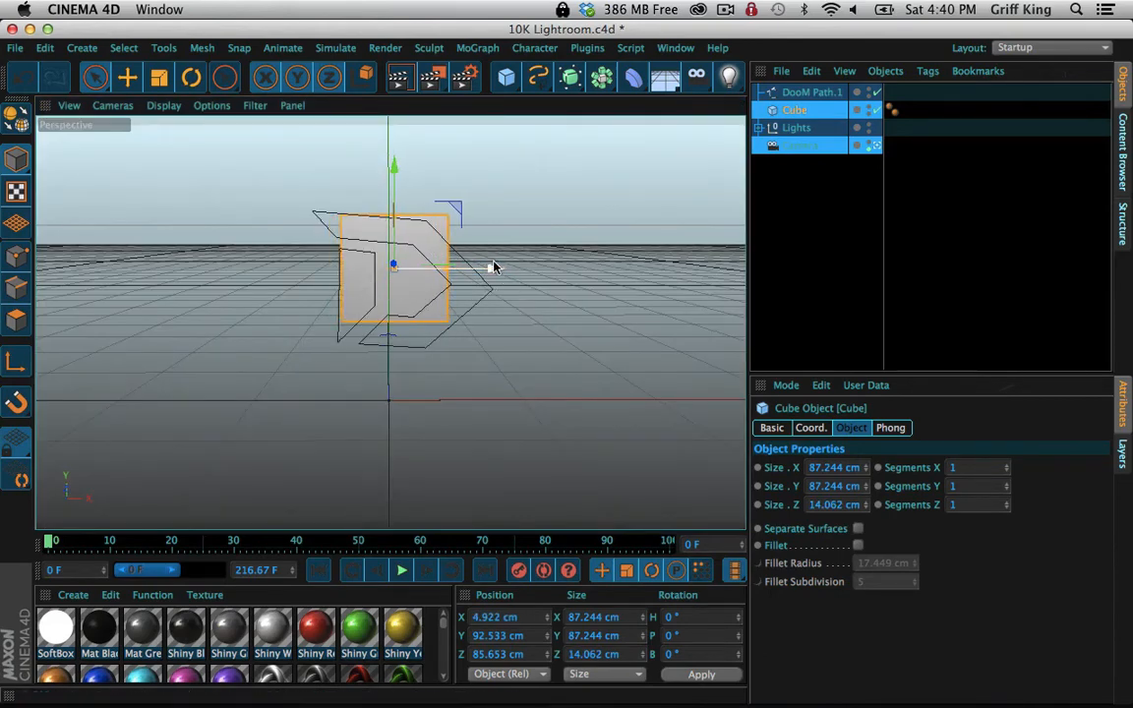
pyautogui.click(160, 81)
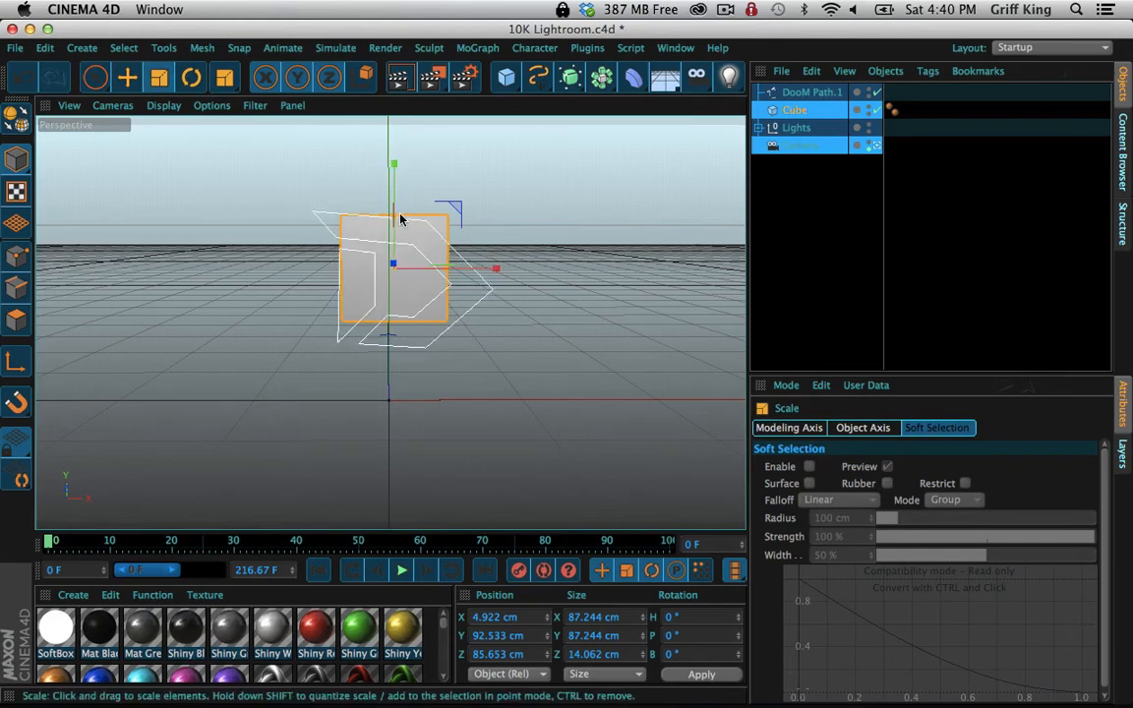
pyautogui.moveTo(450, 276); pyautogui.dragTo(688, 273)
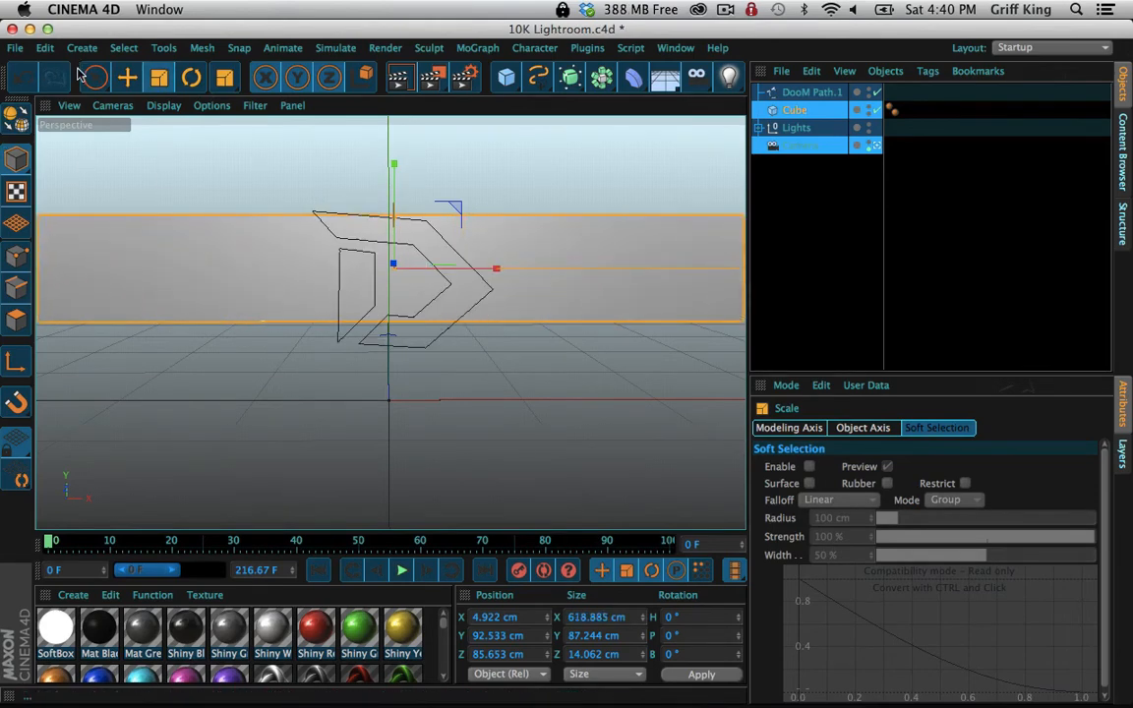
pyautogui.click(95, 78)
pyautogui.moveTo(390, 169); pyautogui.dragTo(395, 202)
pyautogui.moveTo(726, 108); pyautogui.dragTo(727, 104)
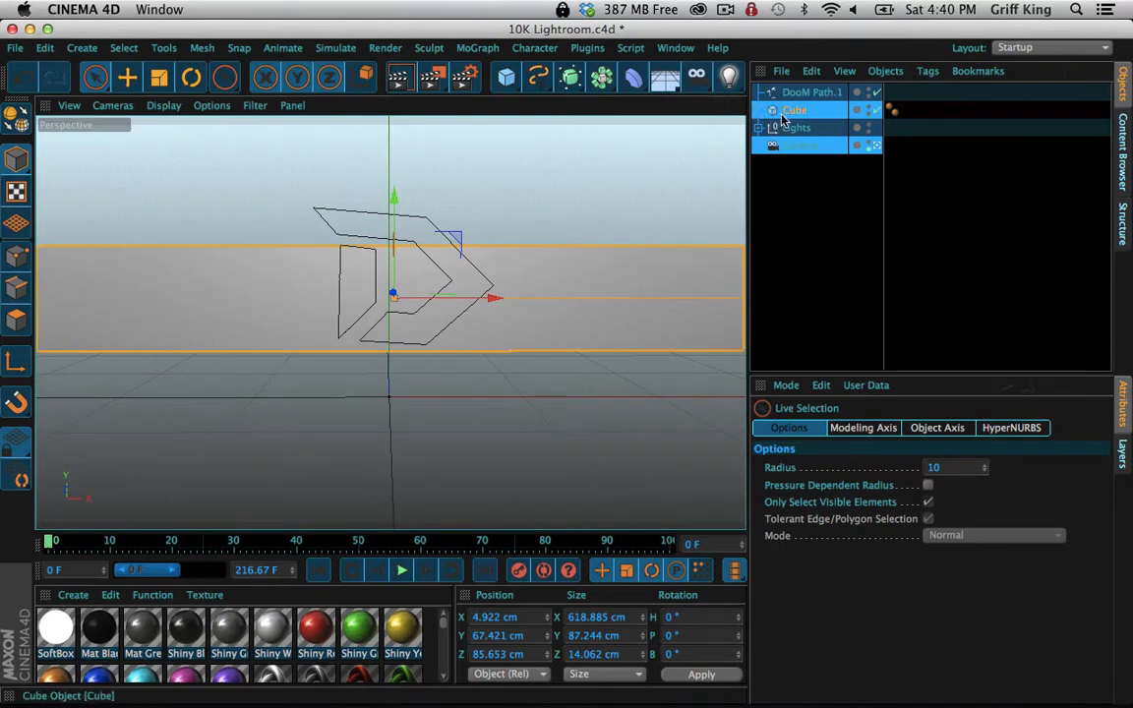
# Extrude the DooM Path.1 spline with an Extrude NURBS and set its Z movement to 32 cm
pyautogui.click(810, 91)
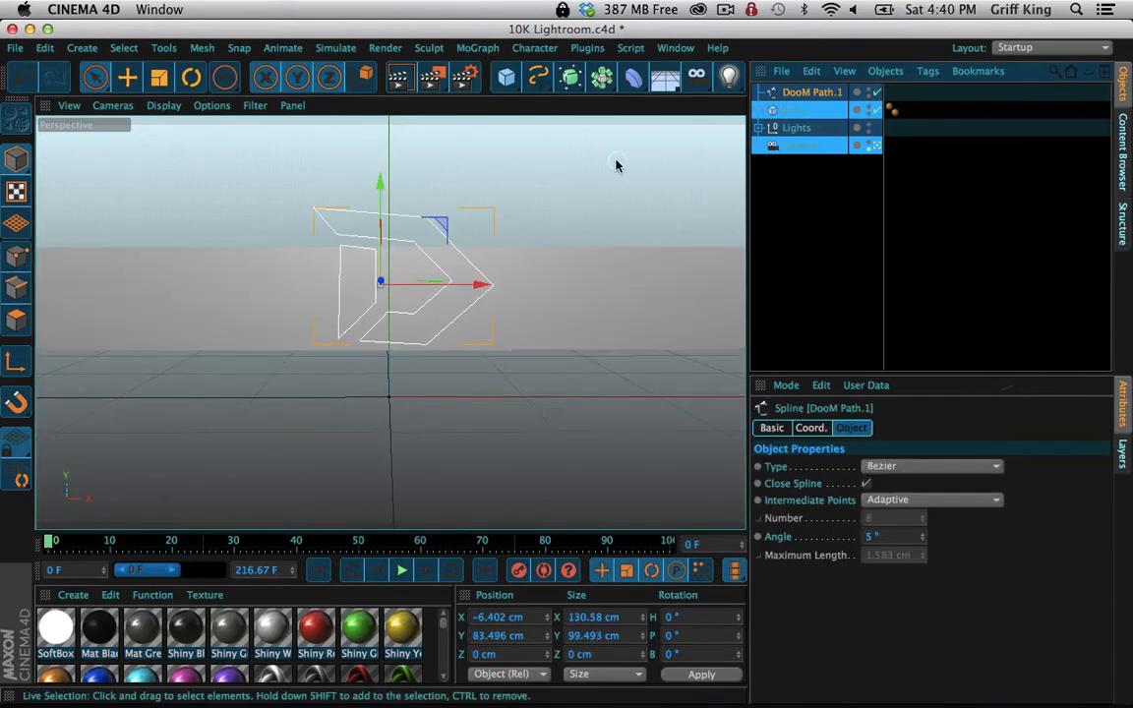
pyautogui.keyDown('alt'); pyautogui.moveTo(571, 76); pyautogui.dragTo(753, 102); pyautogui.keyUp('alt')
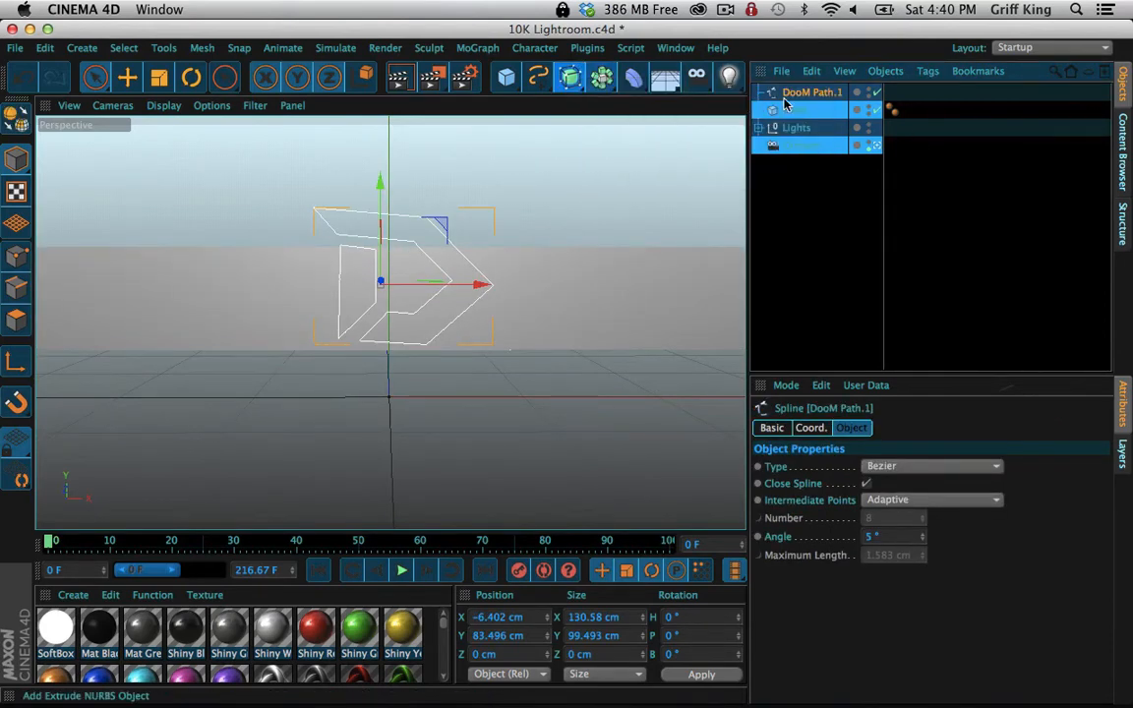
pyautogui.click(810, 111)
pyautogui.click(815, 94)
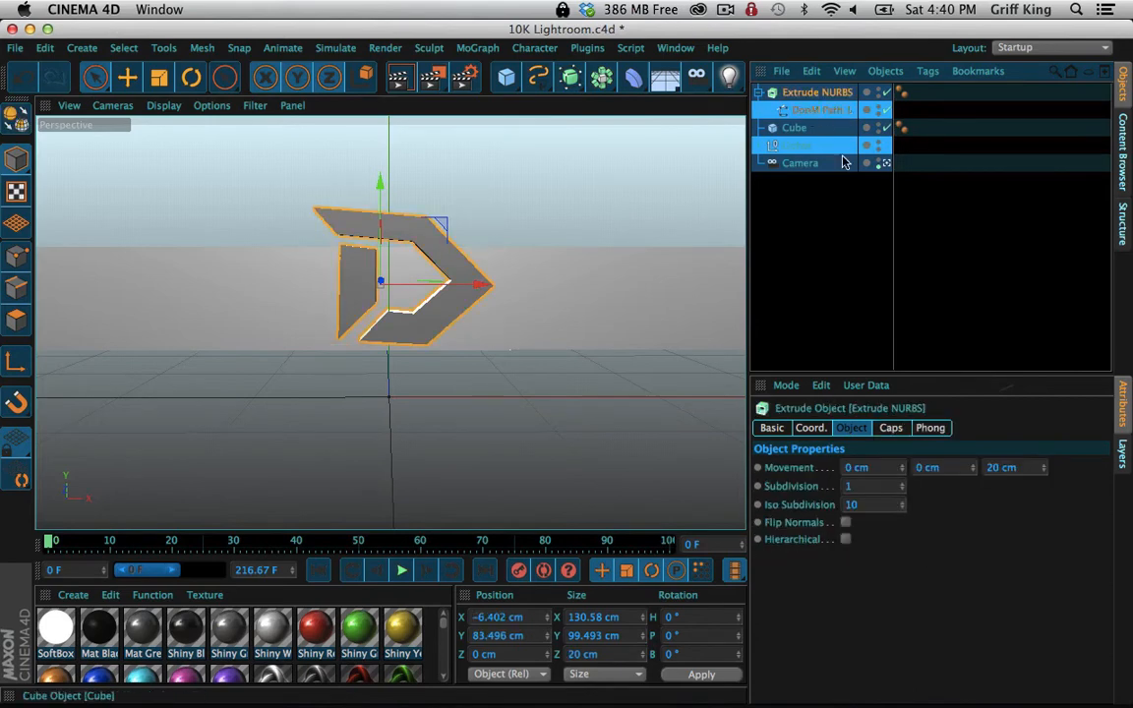
pyautogui.click(1042, 464)
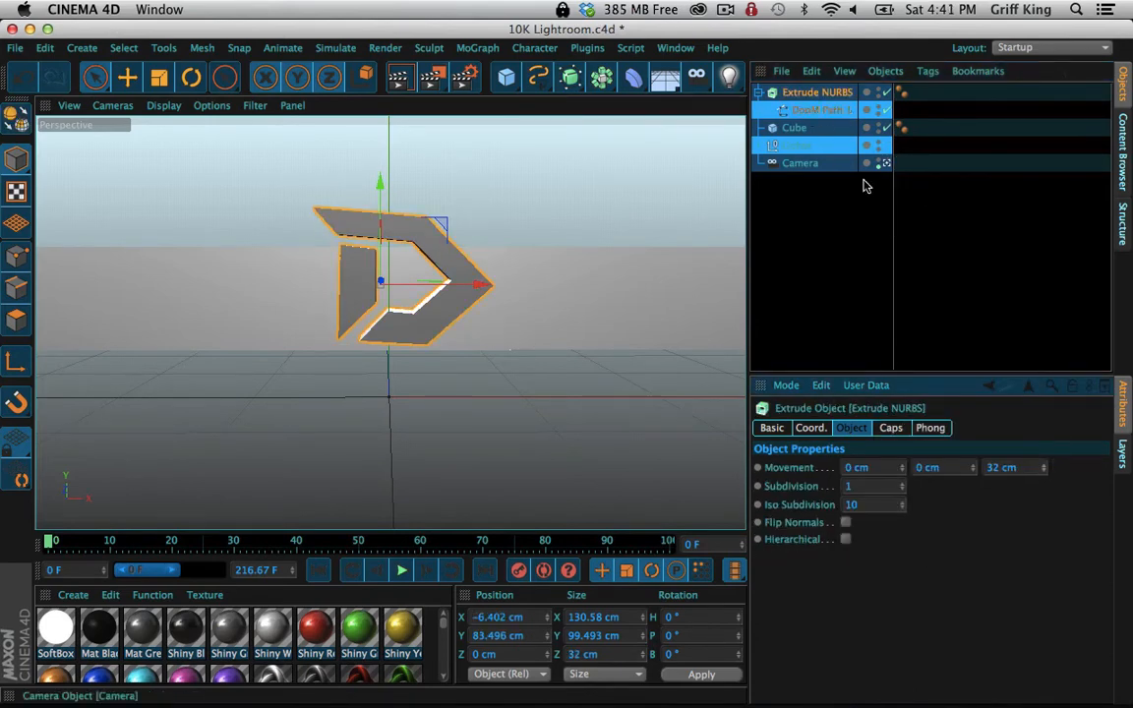
# Shrink the Extrude NURBS logo to about 81 × 62 × 20 cm and position it at about X 10 cm, Y 65 cm
pyautogui.click(797, 129)
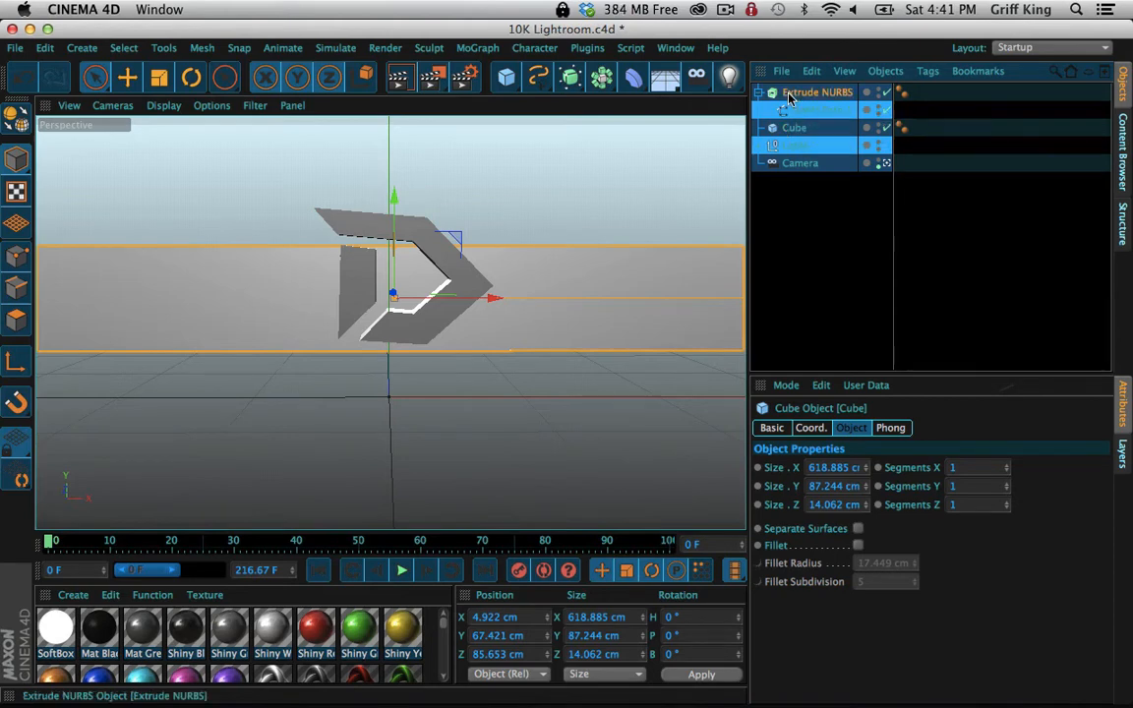
pyautogui.click(791, 95)
pyautogui.click(759, 93)
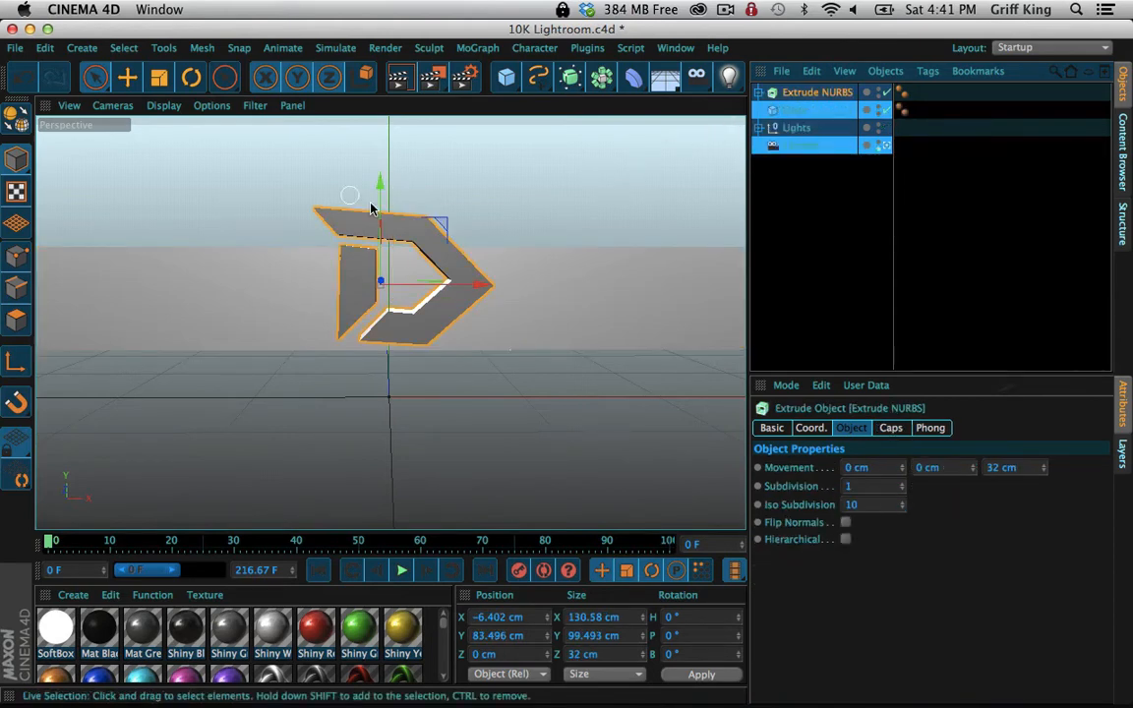
pyautogui.press('t')
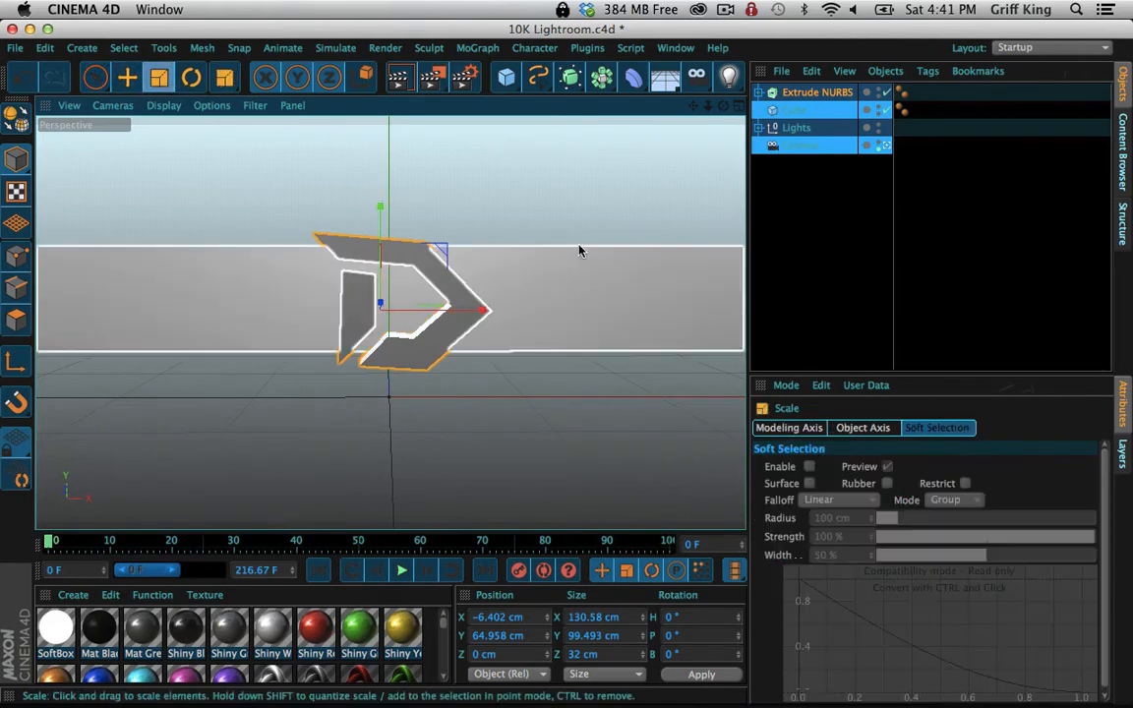
pyautogui.moveTo(580, 248); pyautogui.dragTo(404, 341)
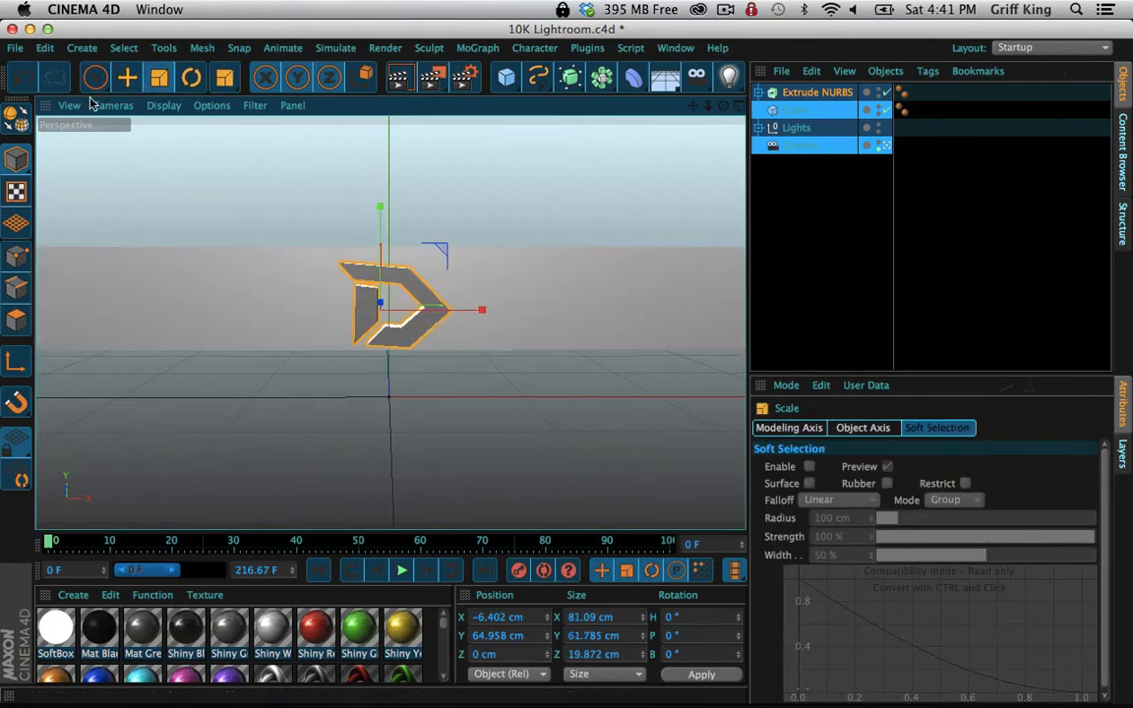
pyautogui.press('space')
pyautogui.moveTo(475, 308); pyautogui.dragTo(499, 306)
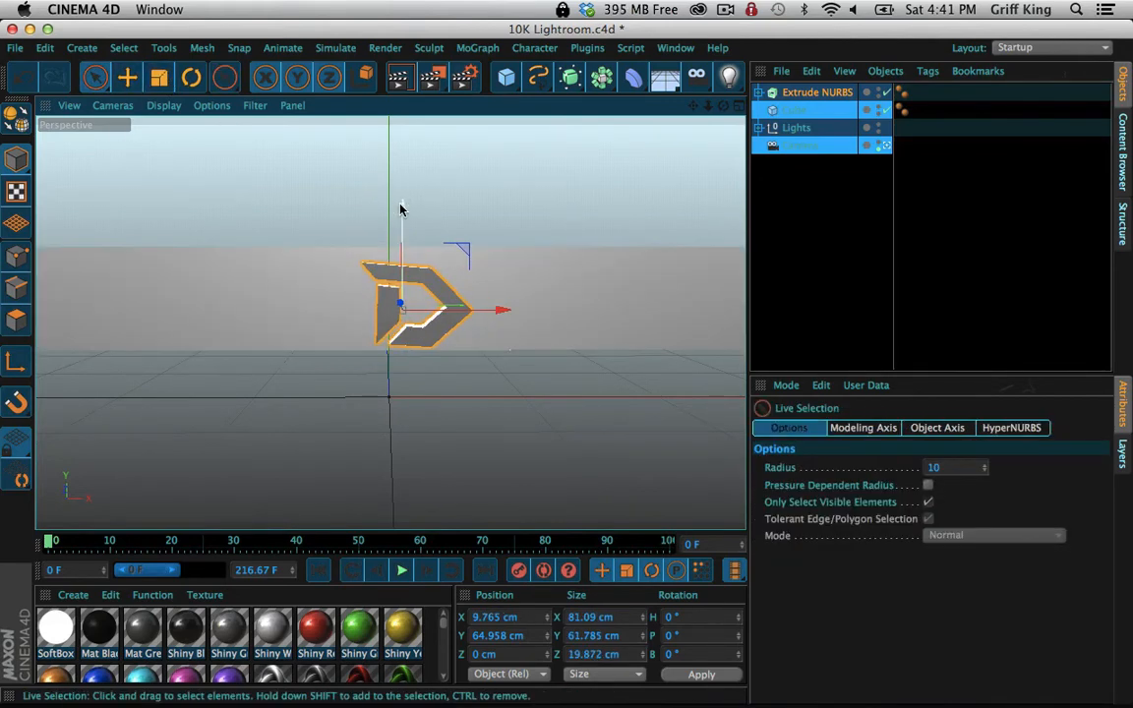
pyautogui.click(408, 297)
# Add a Platonic object, raise it to about Y 47 cm, and set its type to Tetra
pyautogui.click(505, 78)
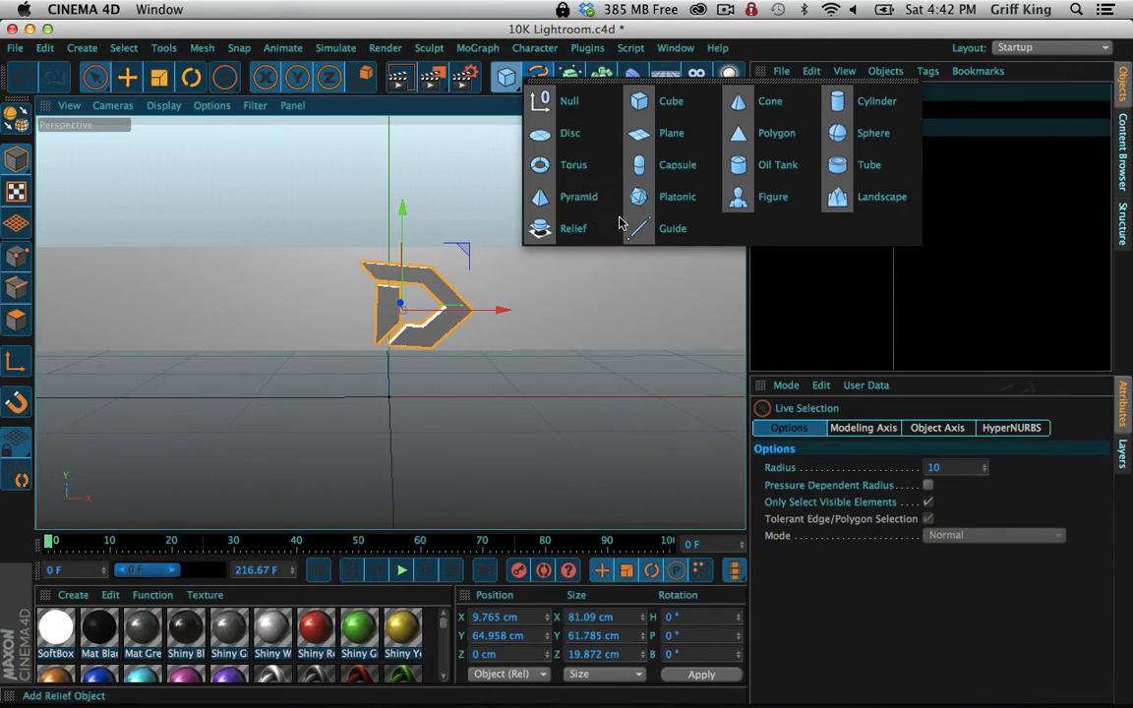
pyautogui.click(663, 200)
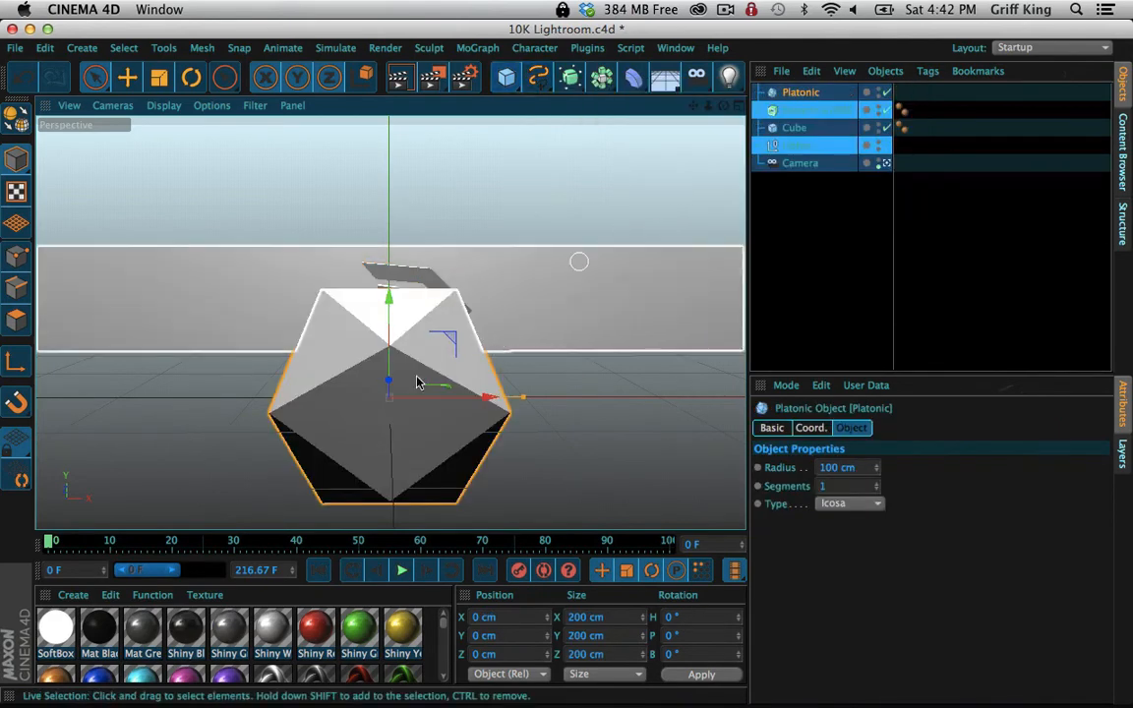
pyautogui.moveTo(387, 304); pyautogui.dragTo(407, 227)
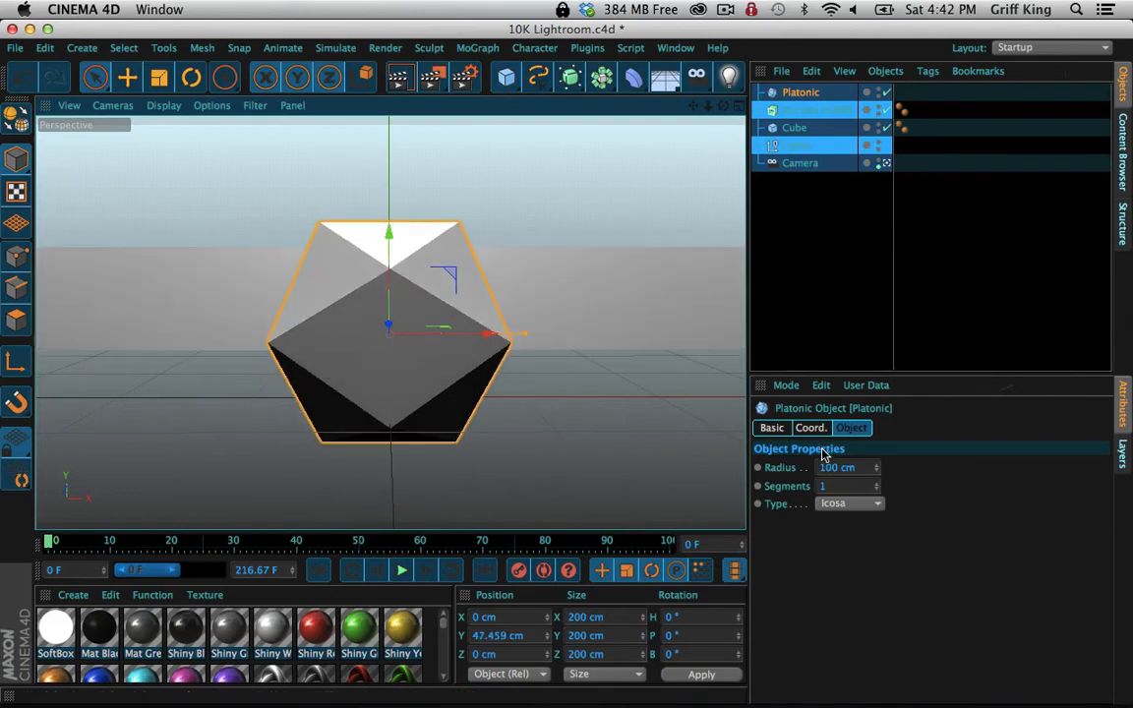
pyautogui.click(836, 504)
pyautogui.click(835, 519)
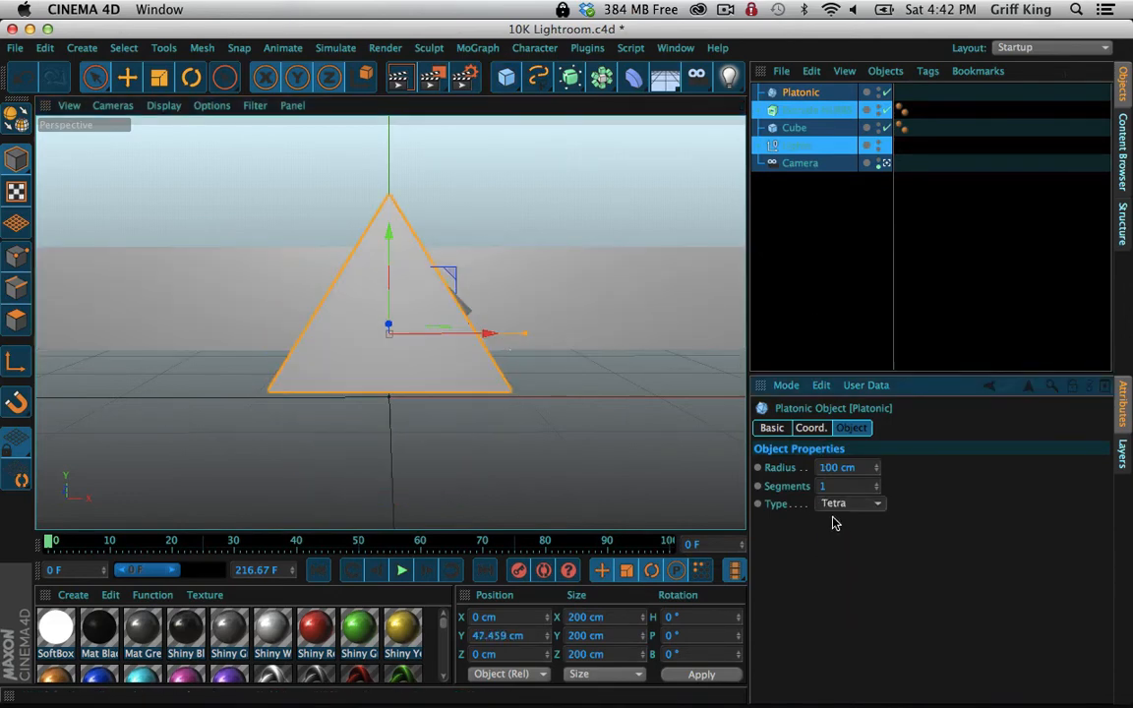
# Rotate the tetrahedron to about H 94°, P 13°, B -102° and move it to about X 15, Y 67, Z 56 cm
pyautogui.click(159, 76)
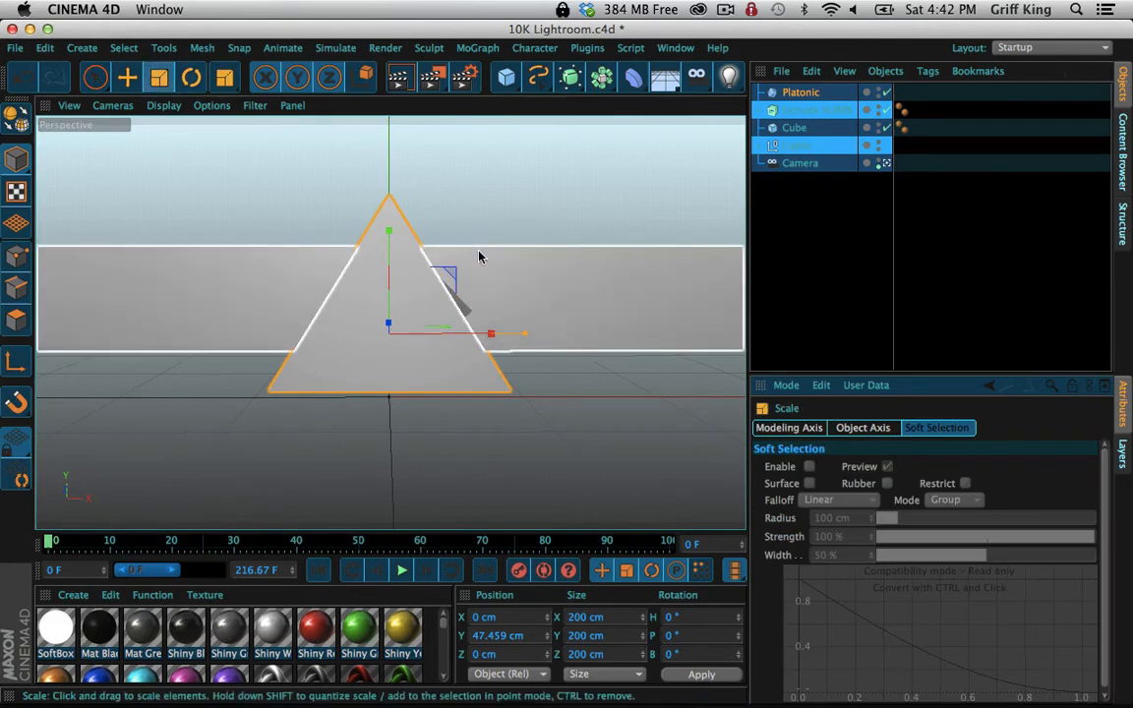
pyautogui.click(191, 77)
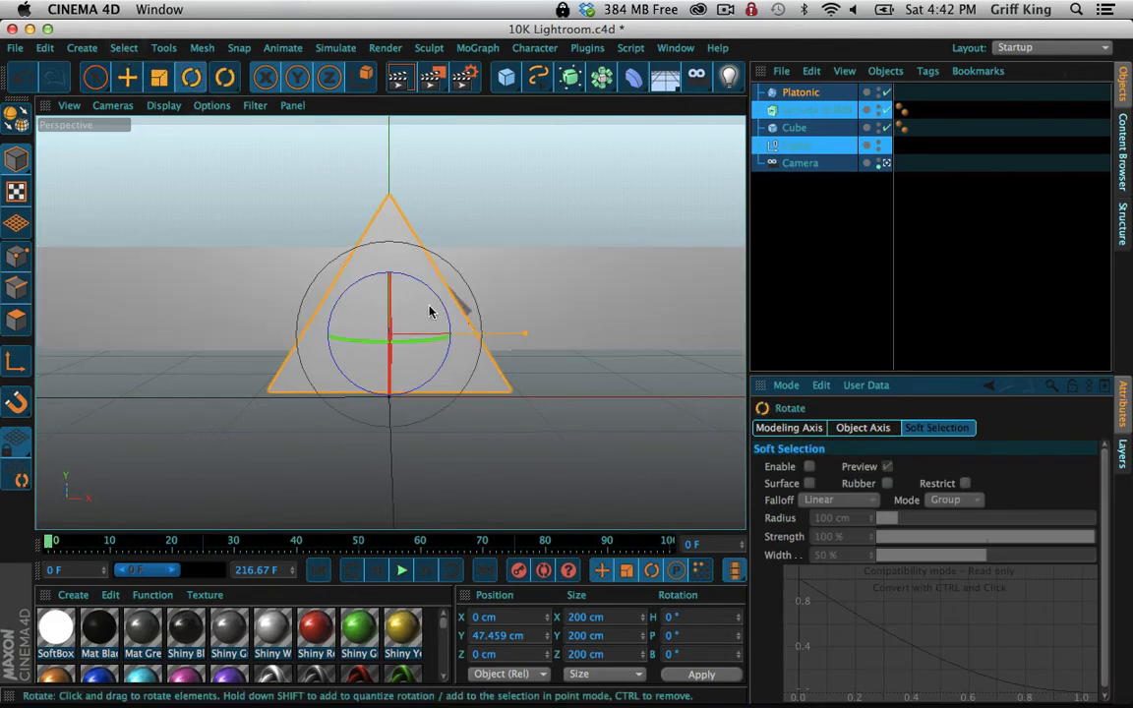
pyautogui.moveTo(433, 309); pyautogui.dragTo(406, 301)
pyautogui.click(96, 79)
pyautogui.moveTo(300, 271); pyautogui.dragTo(379, 287)
pyautogui.click(190, 79)
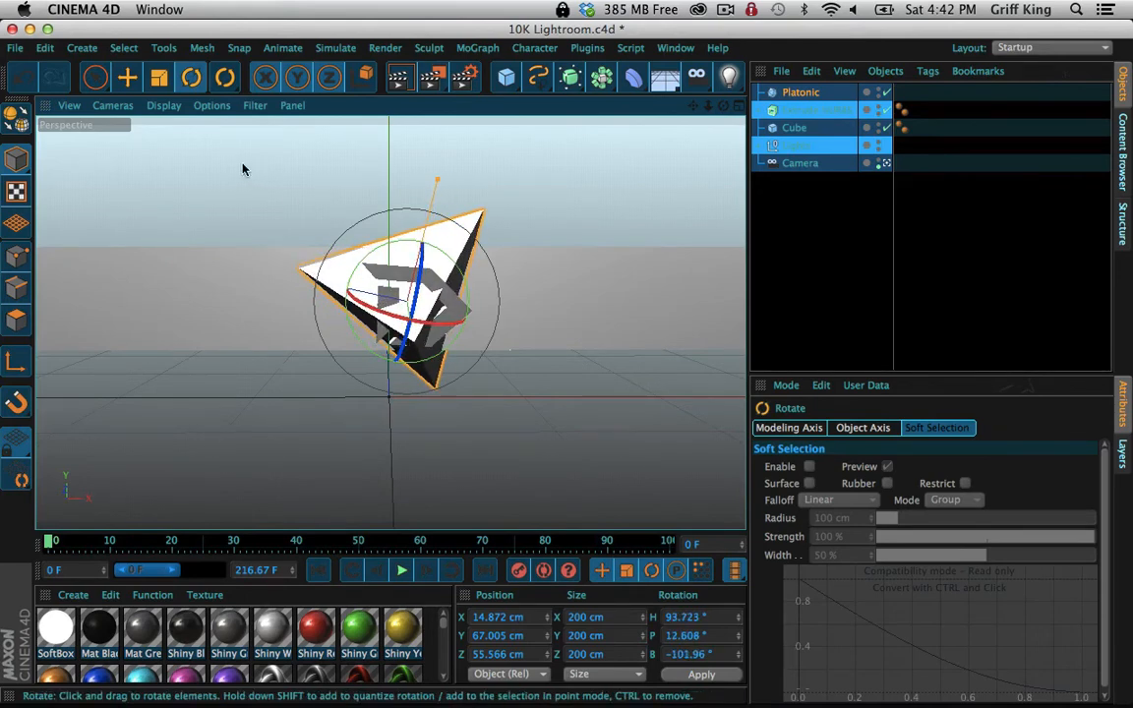
# Rotate the extruded logo to about H -27°, P -42°, B -24° and place it on the tetrahedron's upper face
pyautogui.click(809, 110)
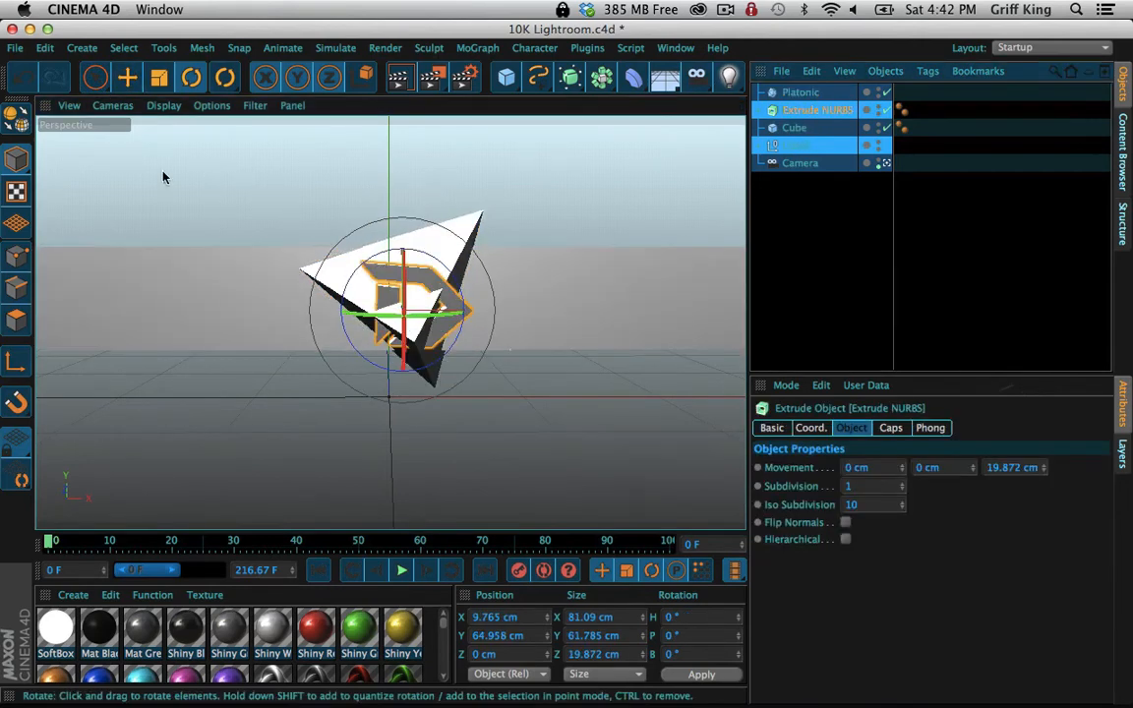
pyautogui.moveTo(425, 288); pyautogui.dragTo(392, 232)
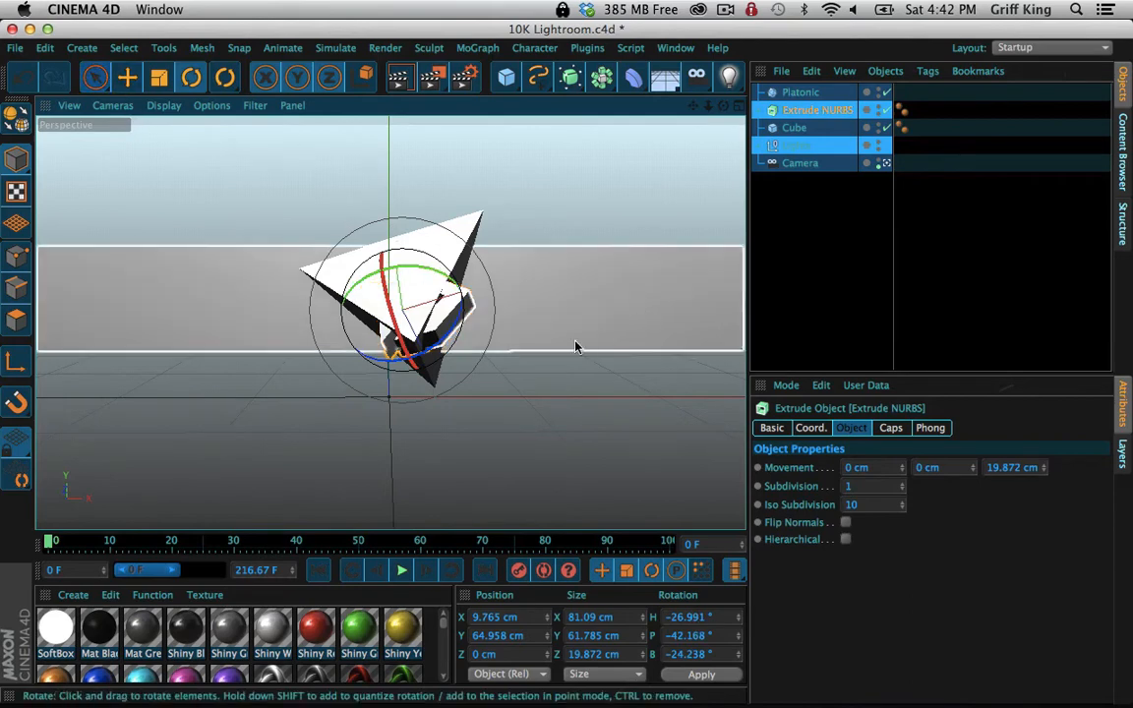
pyautogui.click(96, 77)
pyautogui.moveTo(354, 212); pyautogui.dragTo(383, 179)
pyautogui.moveTo(491, 213); pyautogui.dragTo(459, 221)
pyautogui.moveTo(358, 194); pyautogui.dragTo(365, 224)
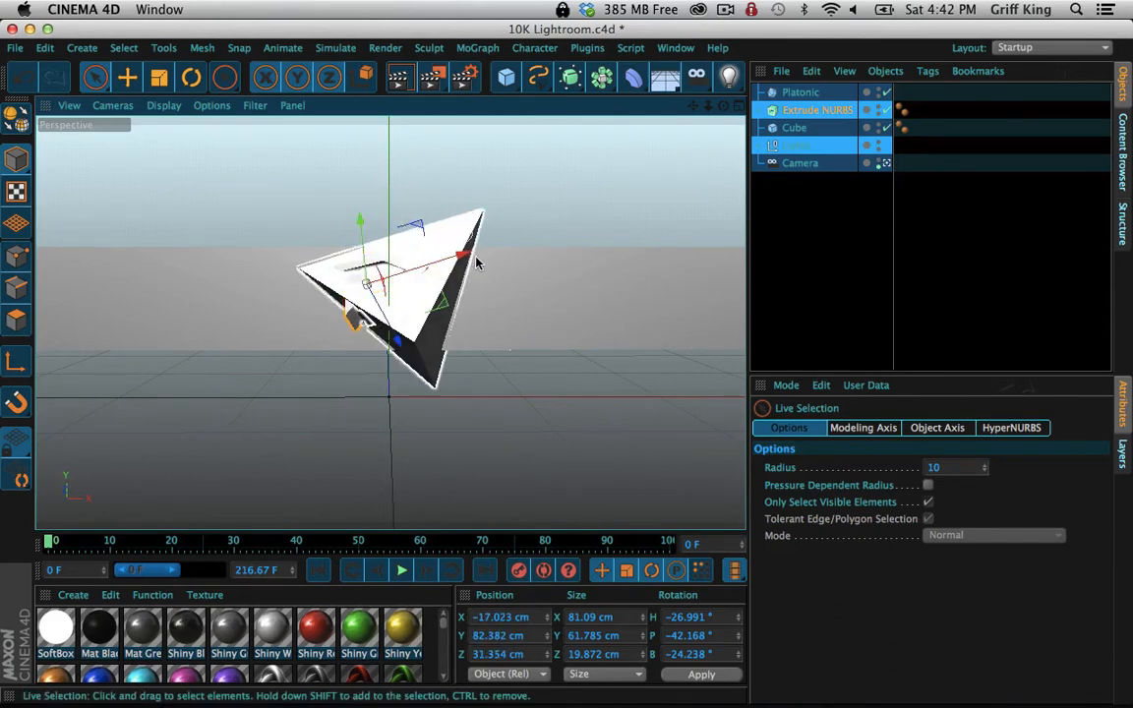
pyautogui.moveTo(483, 254); pyautogui.dragTo(495, 250)
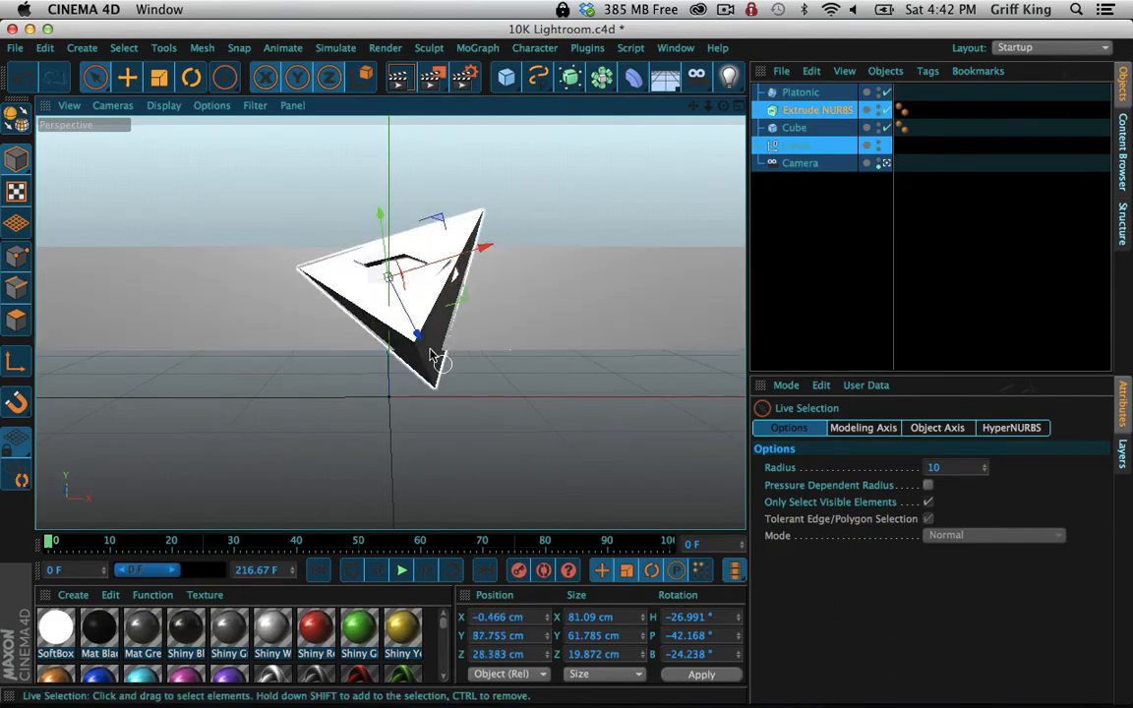
pyautogui.moveTo(419, 340); pyautogui.dragTo(376, 212)
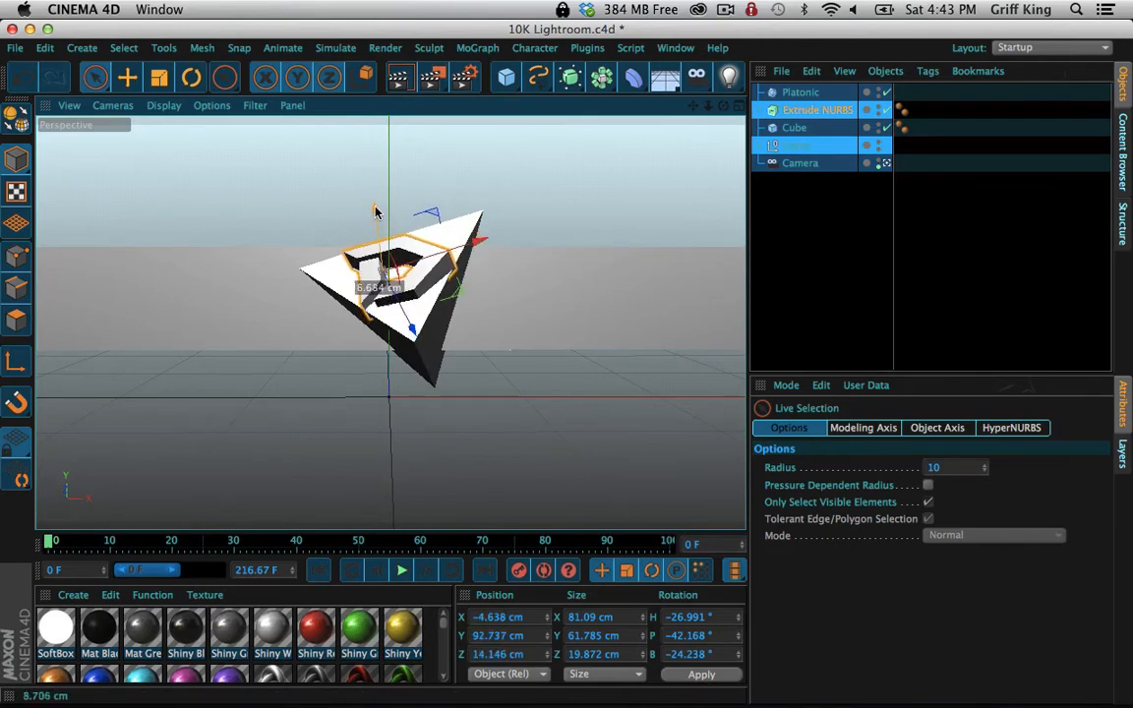
pyautogui.click(433, 187)
# Scale the extruded logo down to about 76 × 58 × 19 cm
pyautogui.click(161, 78)
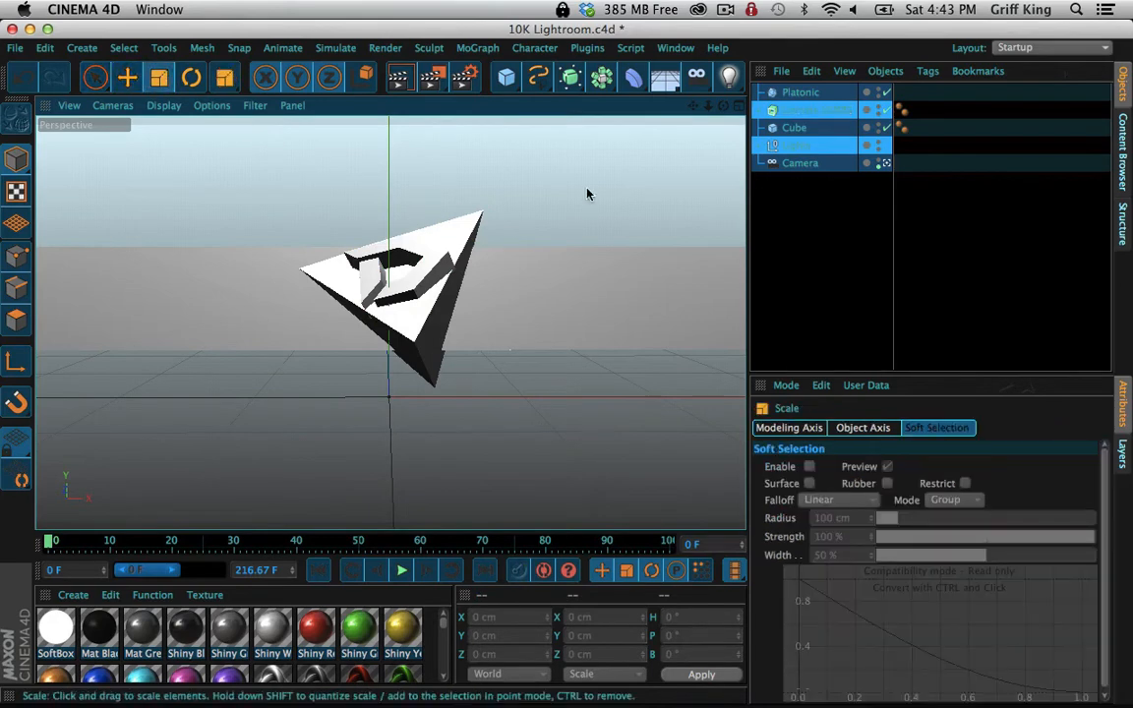
pyautogui.click(801, 111)
pyautogui.moveTo(519, 185); pyautogui.dragTo(457, 202)
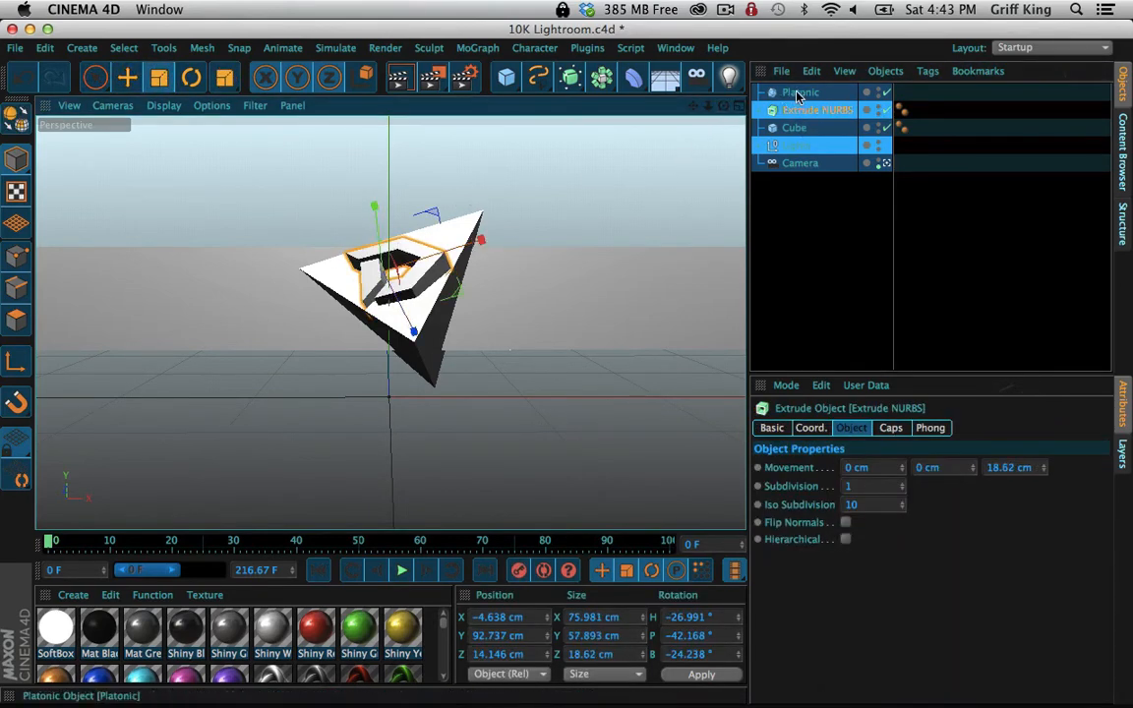
# Lower the tetrahedron and the extruded logo together to about Y 69 cm
pyautogui.keyDown('ctrl'); pyautogui.click(800, 93); pyautogui.keyUp('ctrl')
pyautogui.press('space')
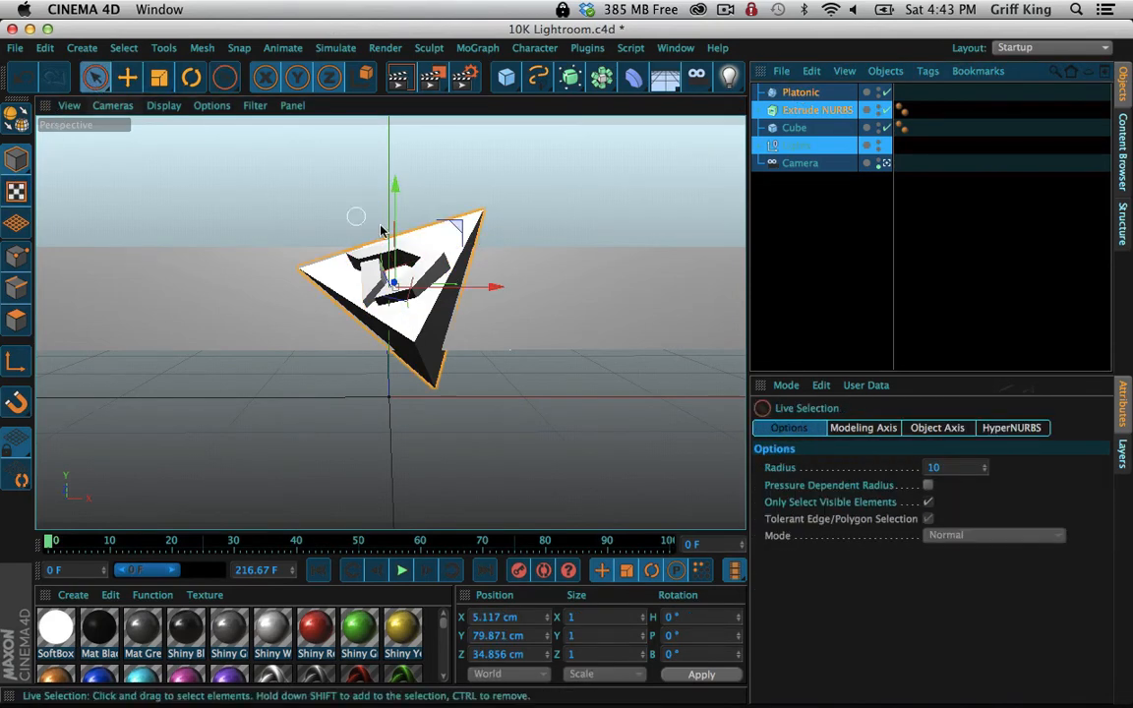
pyautogui.moveTo(390, 175); pyautogui.dragTo(480, 203)
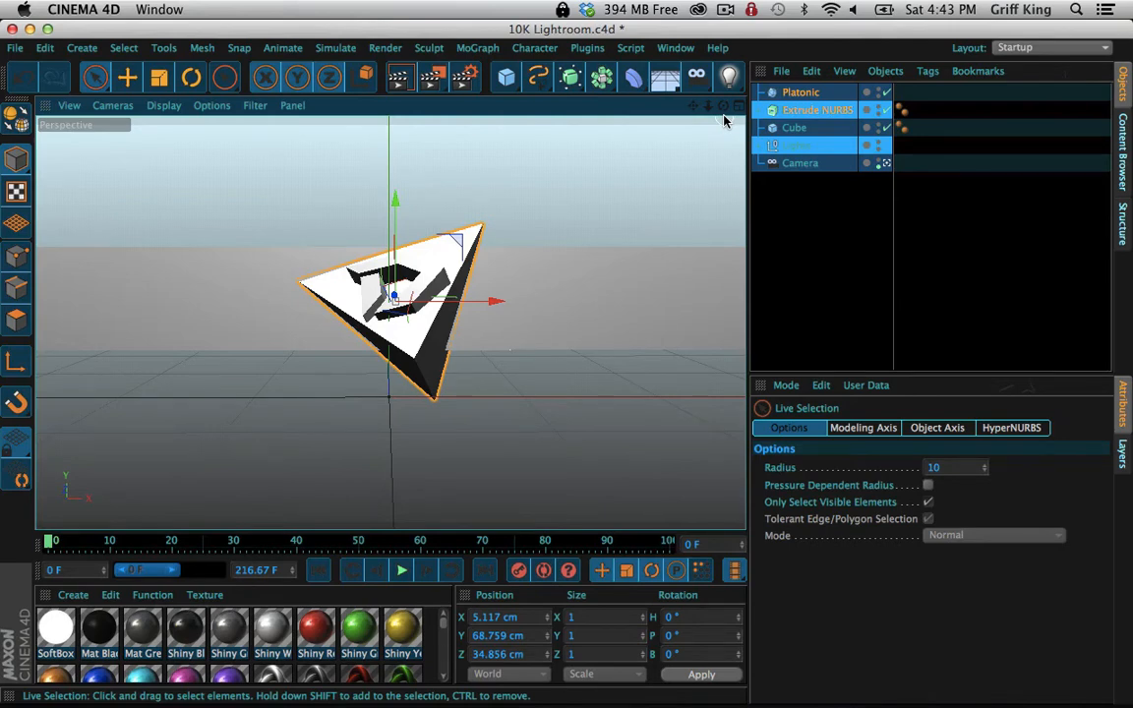
# Rotate the extruded logo on the tetrahedron's face to about H -24°, P -49°, B -27°
pyautogui.click(805, 110)
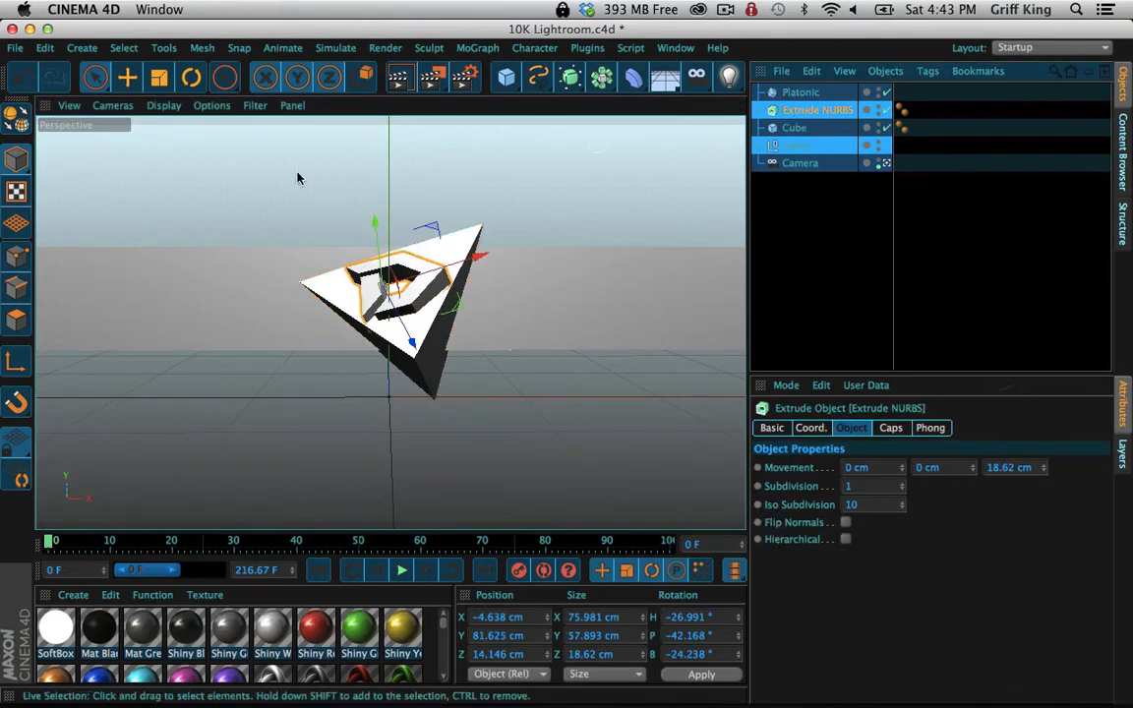
pyautogui.click(191, 78)
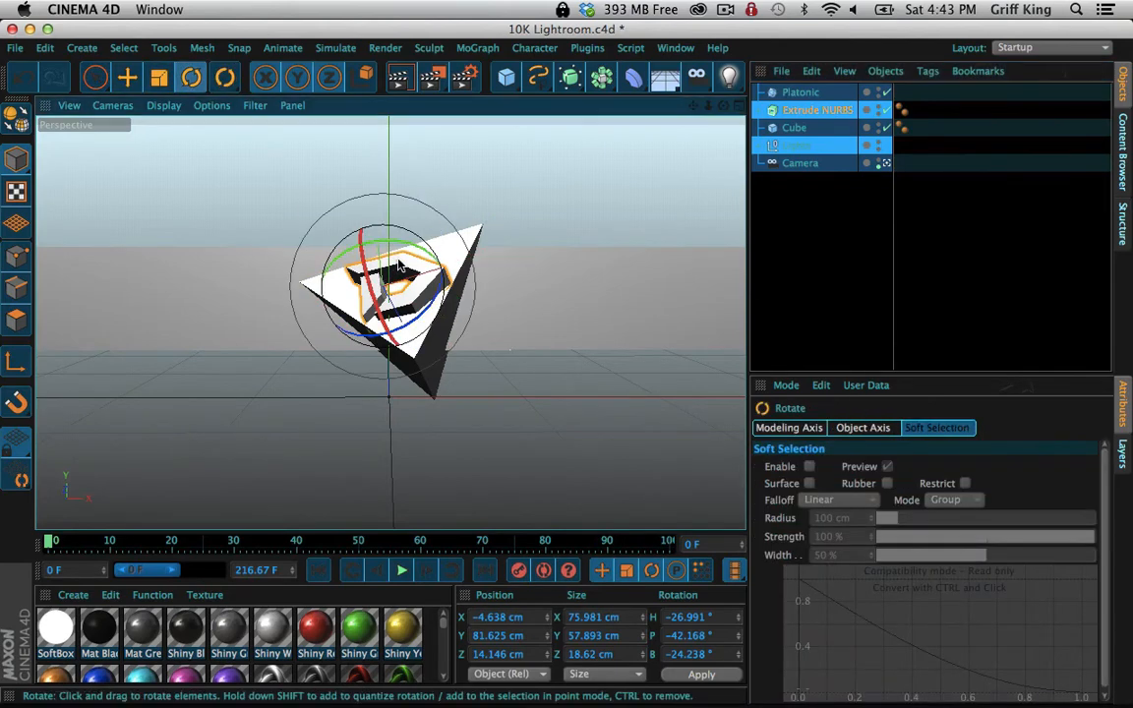
pyautogui.moveTo(383, 254); pyautogui.dragTo(404, 252)
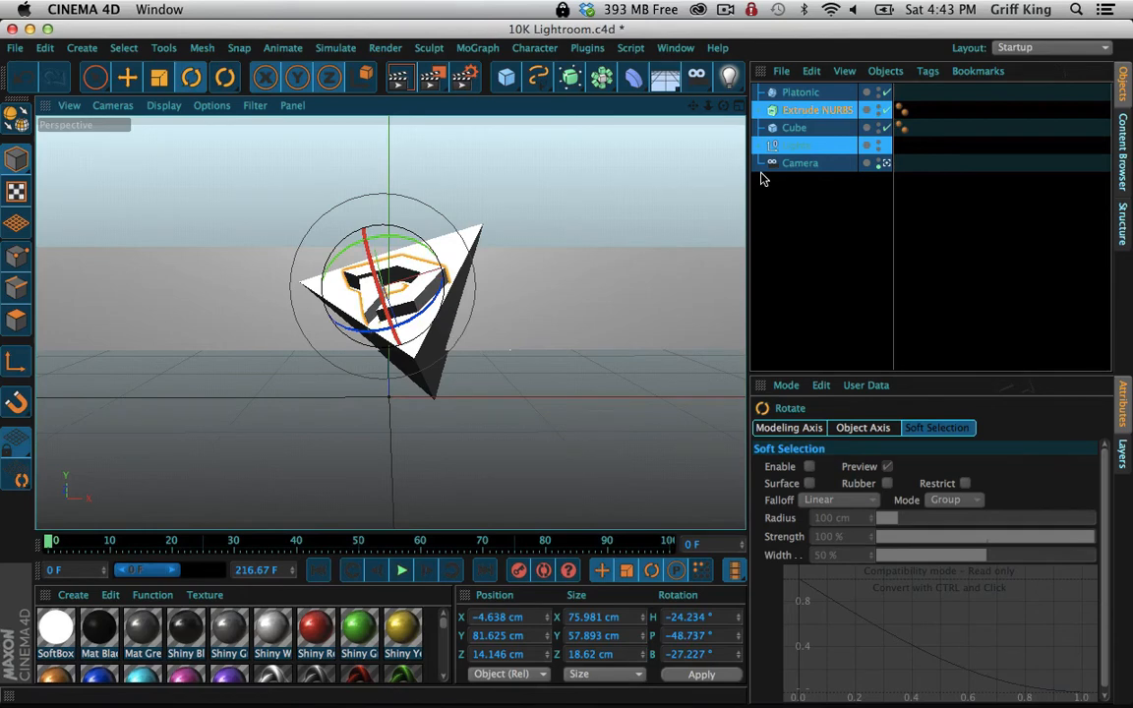
# Add an Atom Array as the parent of the extruded logo
pyautogui.click(803, 94)
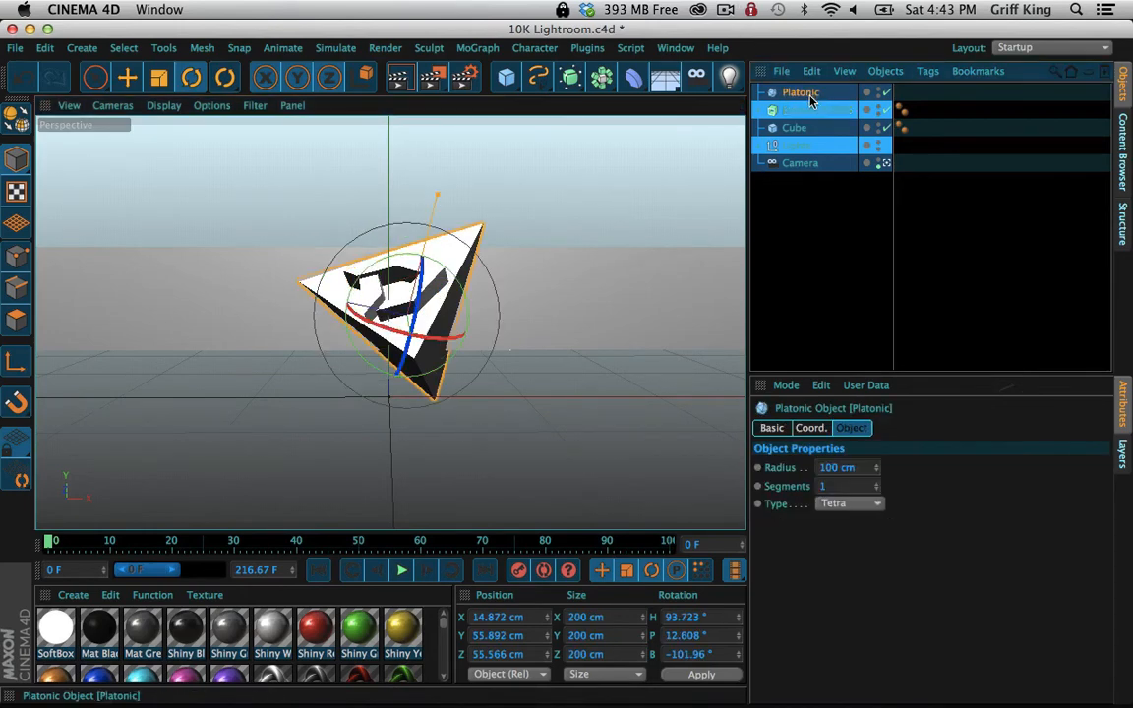
pyautogui.click(817, 112)
pyautogui.click(805, 94)
pyautogui.click(804, 109)
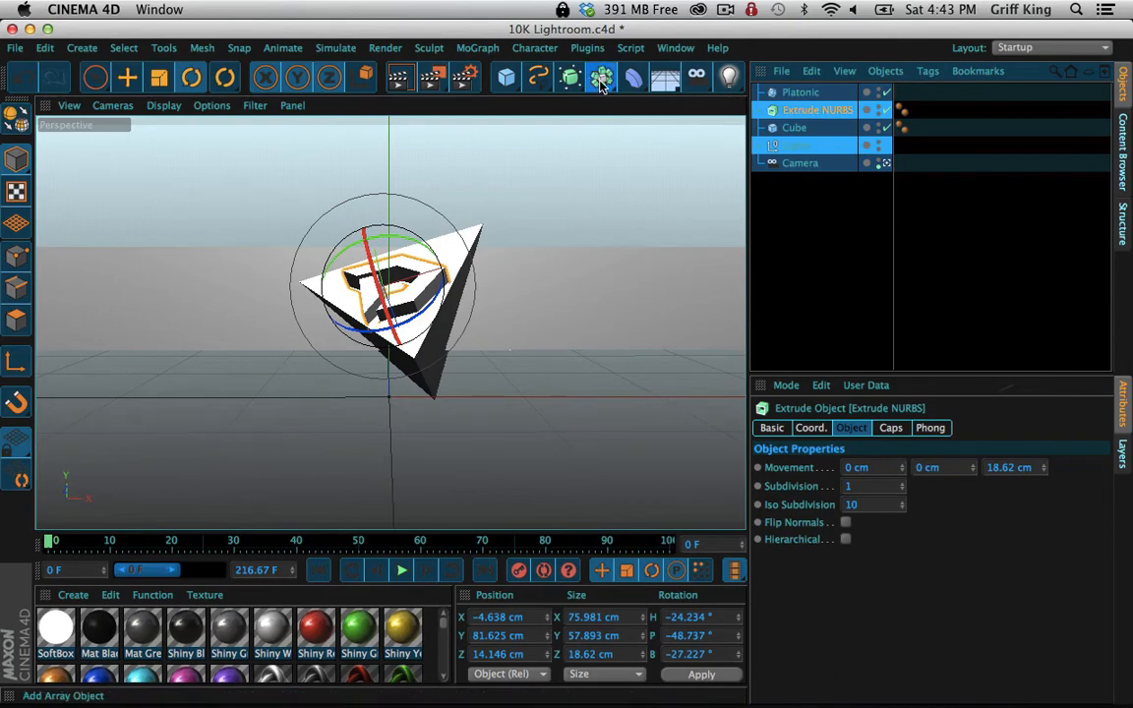
pyautogui.moveTo(602, 87); pyautogui.dragTo(817, 107)
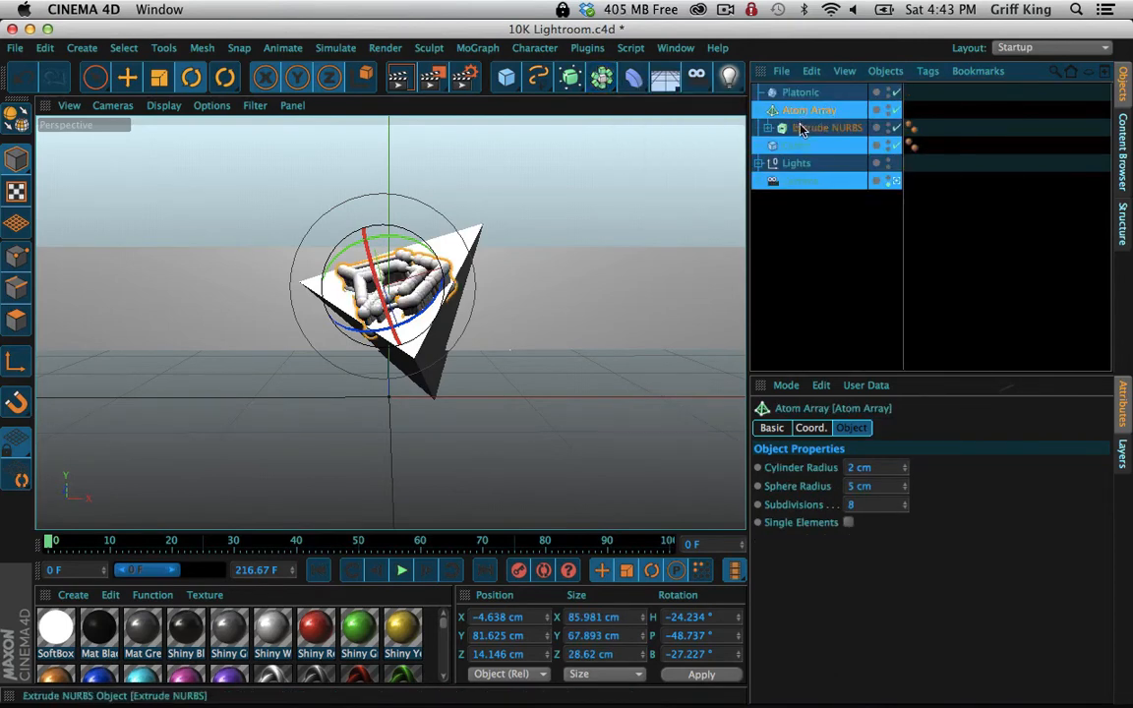
# Duplicate the extruded logo and place the copy inside the Atom Array
pyautogui.click(830, 130)
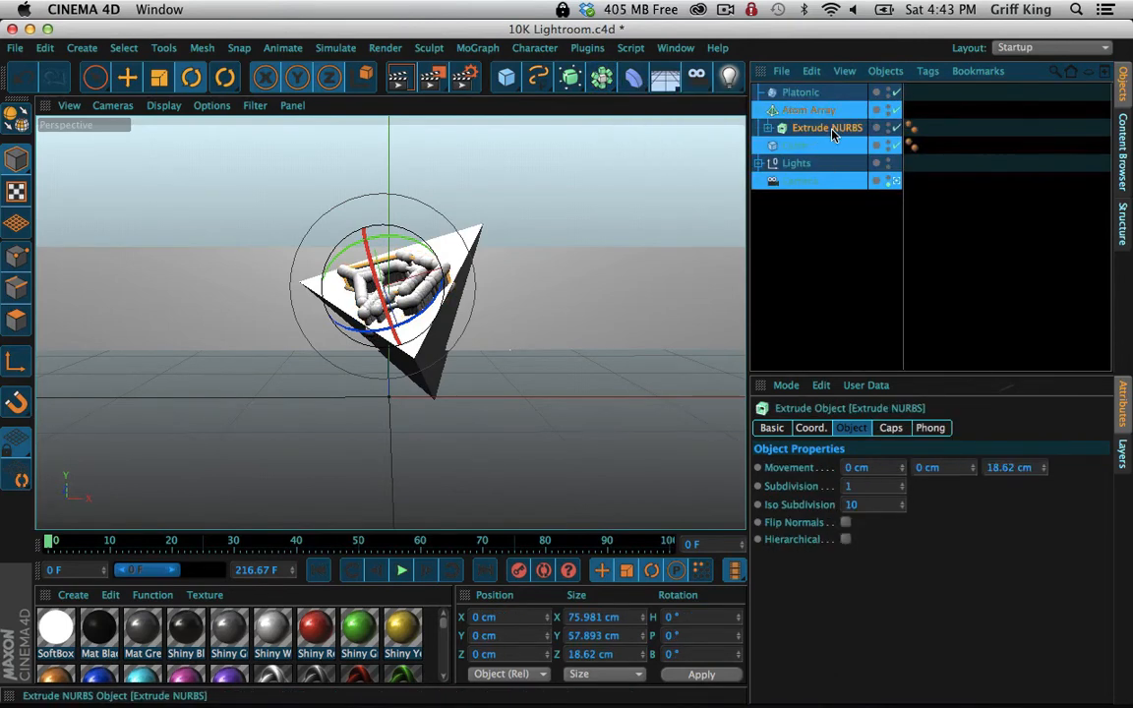
pyautogui.press('super+c')
pyautogui.press('super+v')
pyautogui.moveTo(812, 95); pyautogui.dragTo(810, 103)
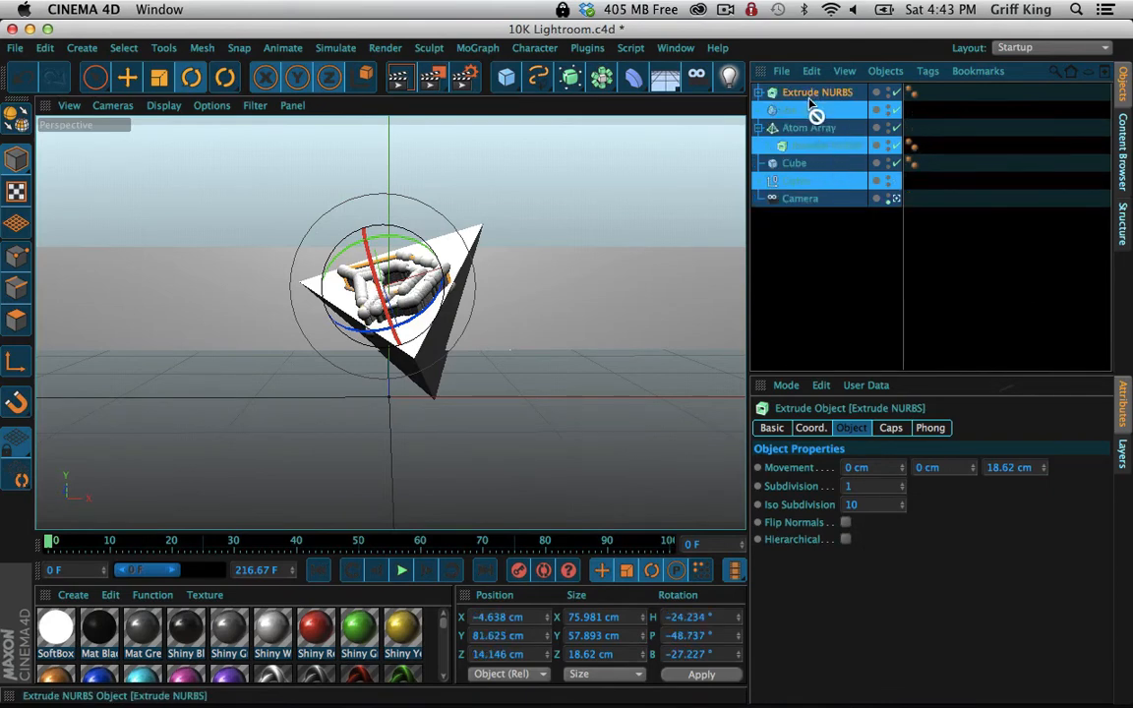
pyautogui.moveTo(799, 153); pyautogui.dragTo(793, 140)
# Set the Atom Array's cylinder radius and sphere radius to 1 cm each
pyautogui.click(813, 110)
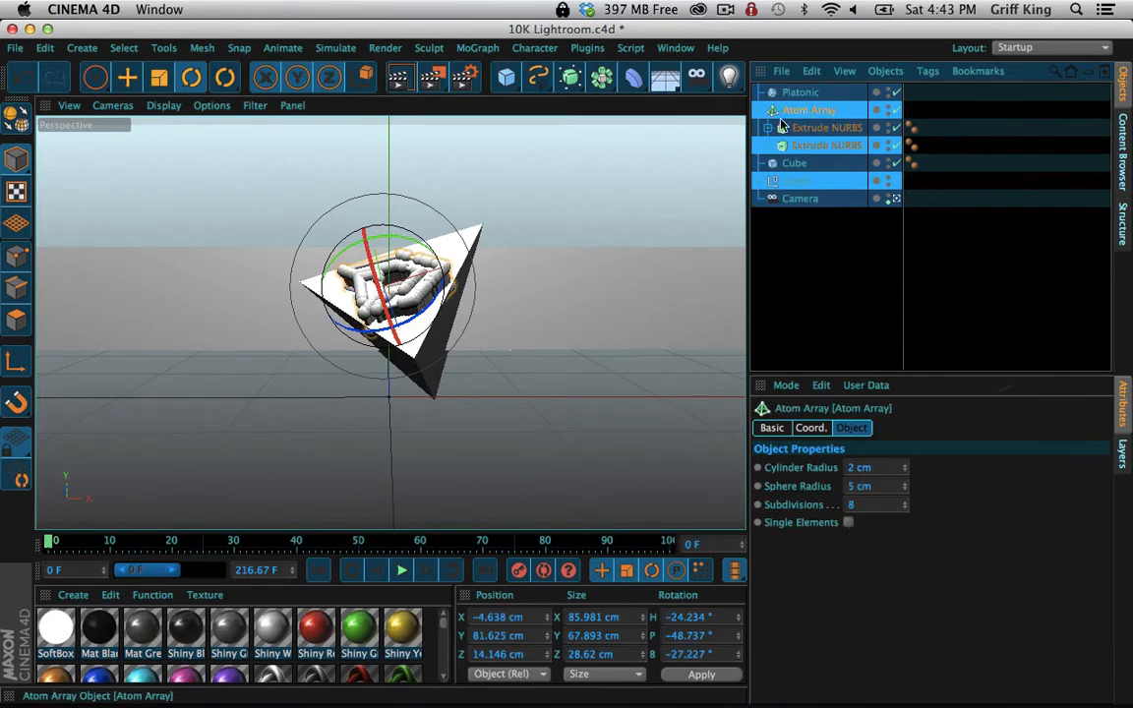
pyautogui.click(762, 111)
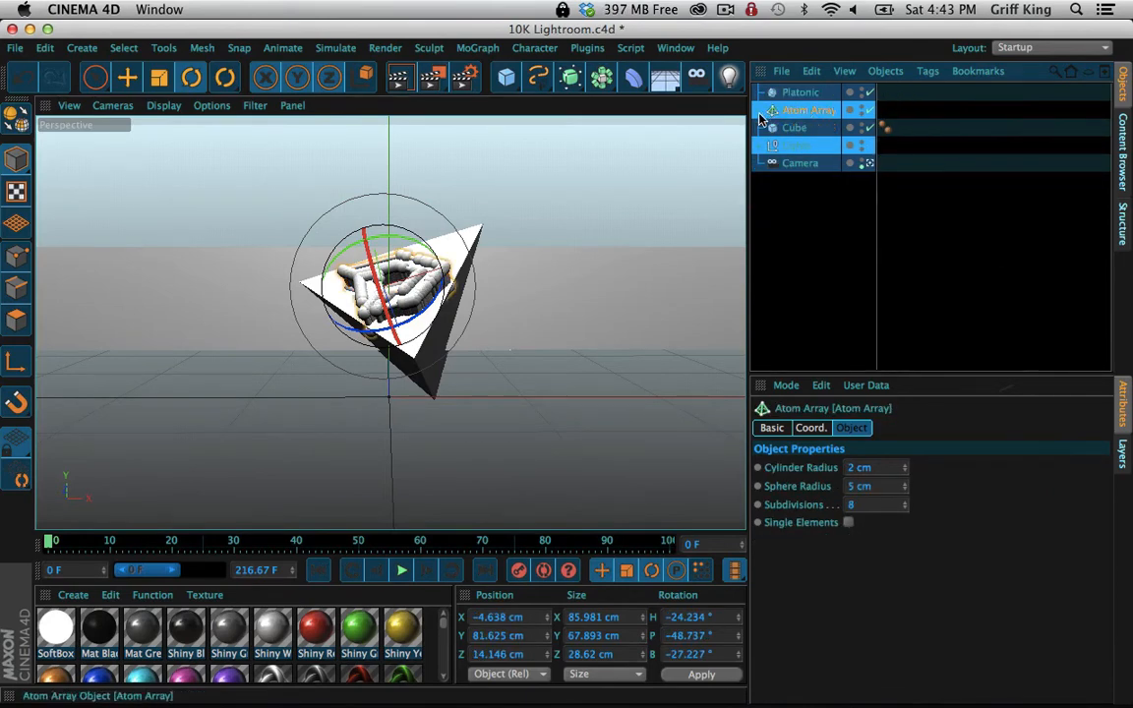
pyautogui.doubleClick(851, 485)
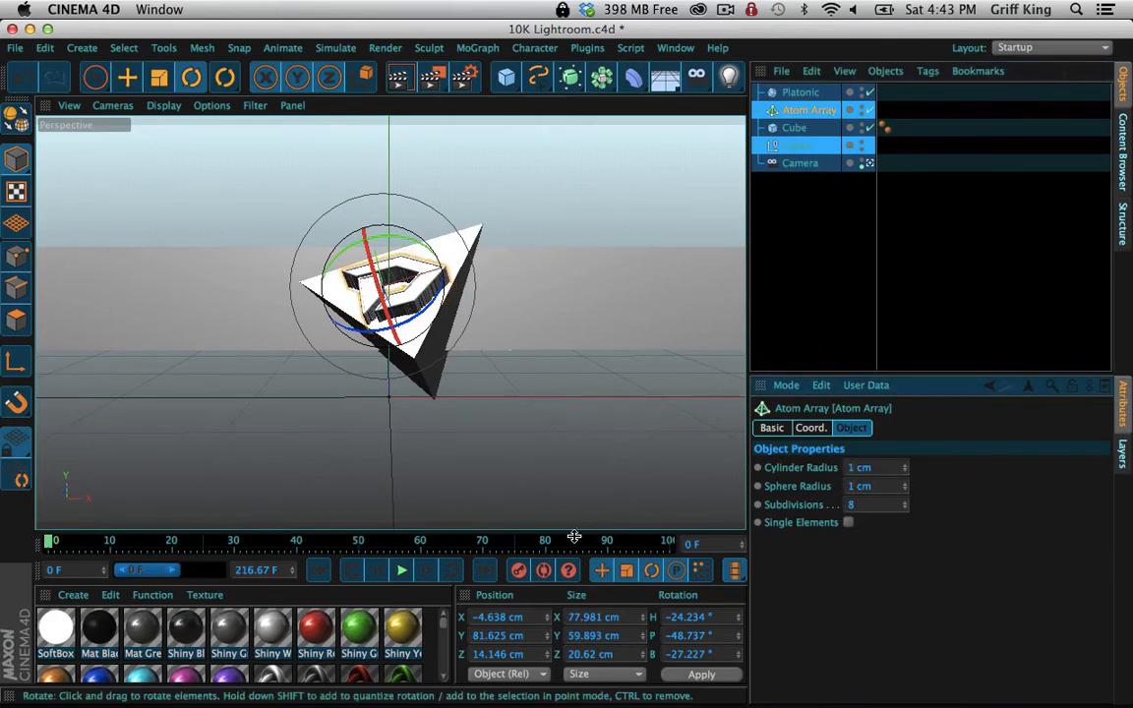
# Apply the Shiny White material to the Atom Array
pyautogui.scroll(-1, 339, 672)
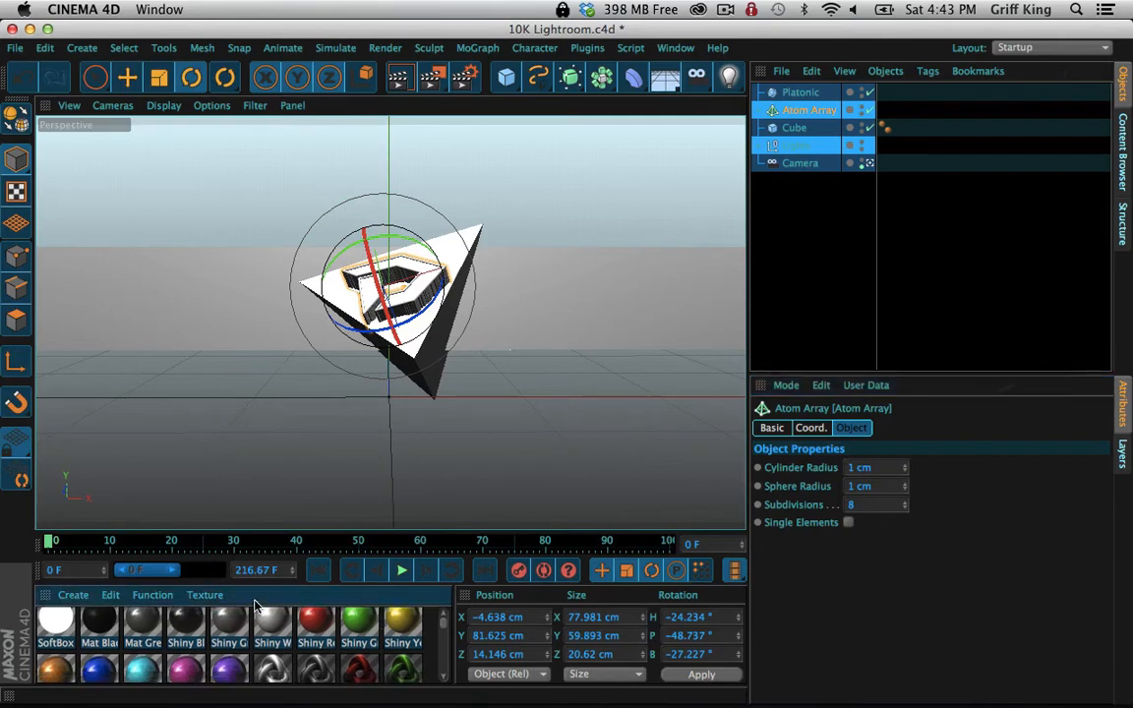
pyautogui.scroll(-3, 231, 625)
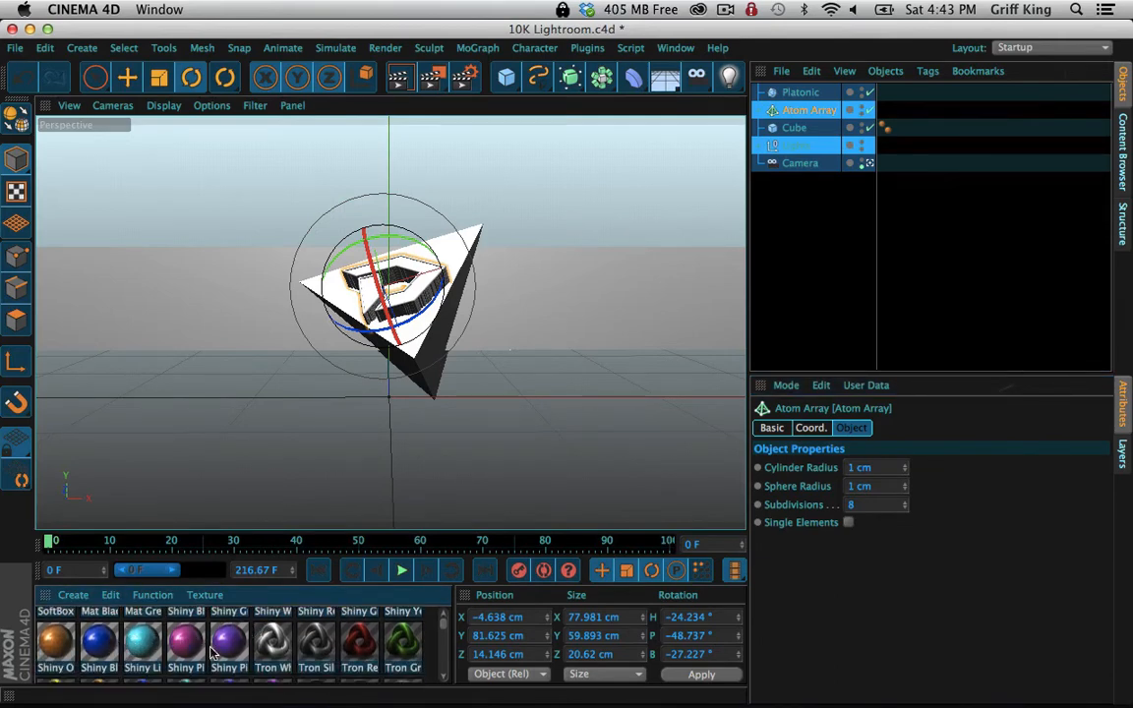
pyautogui.scroll(4, 152, 657)
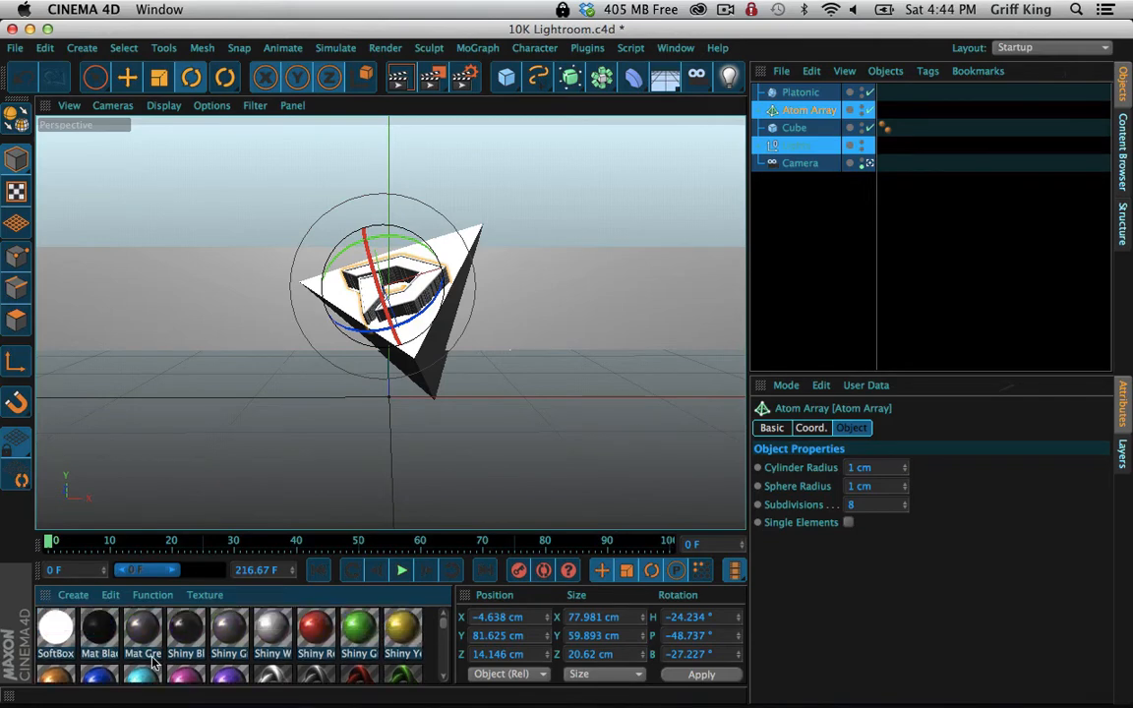
pyautogui.scroll(-3, 290, 640)
pyautogui.scroll(3, 264, 649)
pyautogui.moveTo(642, 340); pyautogui.dragTo(822, 111)
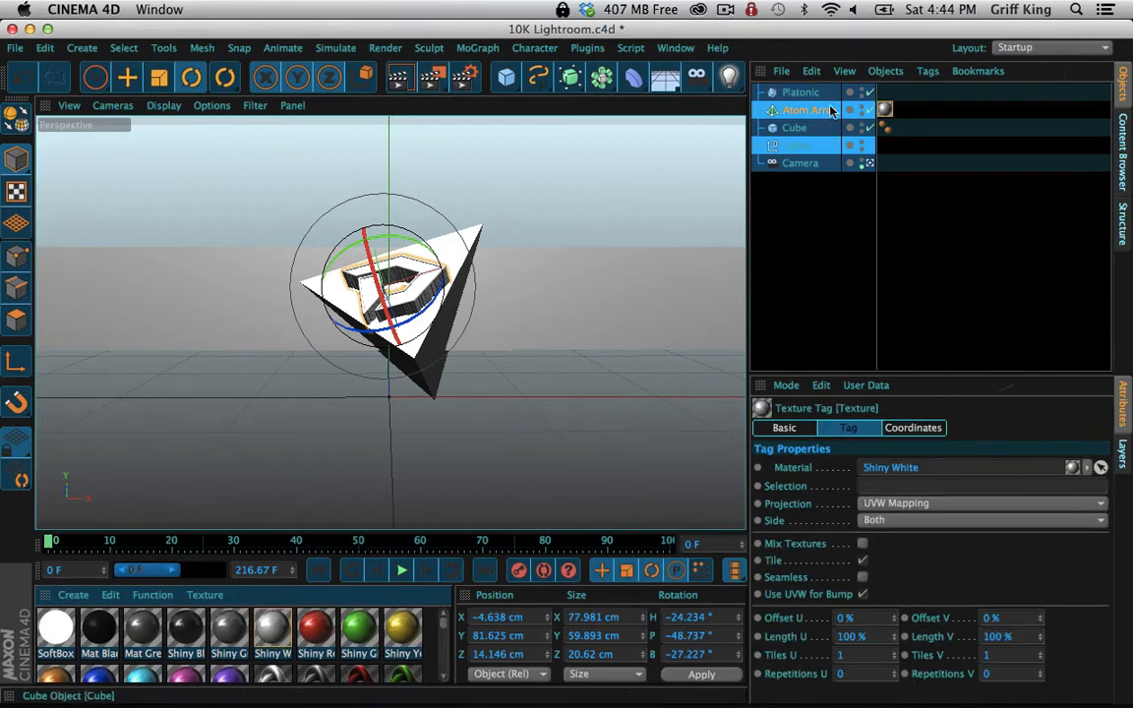
pyautogui.moveTo(803, 147); pyautogui.dragTo(806, 118)
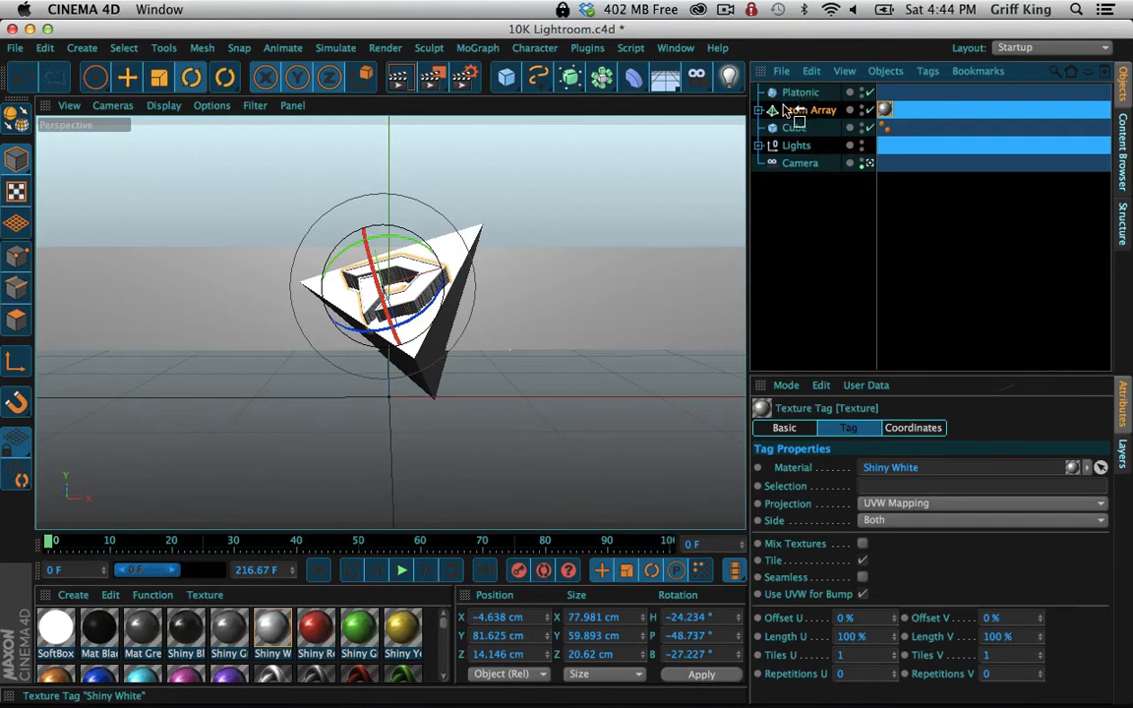
pyautogui.moveTo(787, 112)
pyautogui.mouseDown()
pyautogui.moveTo(789, 138)
pyautogui.moveTo(813, 94)
pyautogui.moveTo(803, 110)
pyautogui.mouseUp()
# Apply the Shiny Pink material to the backdrop cube
pyautogui.scroll(-5, 228, 642)
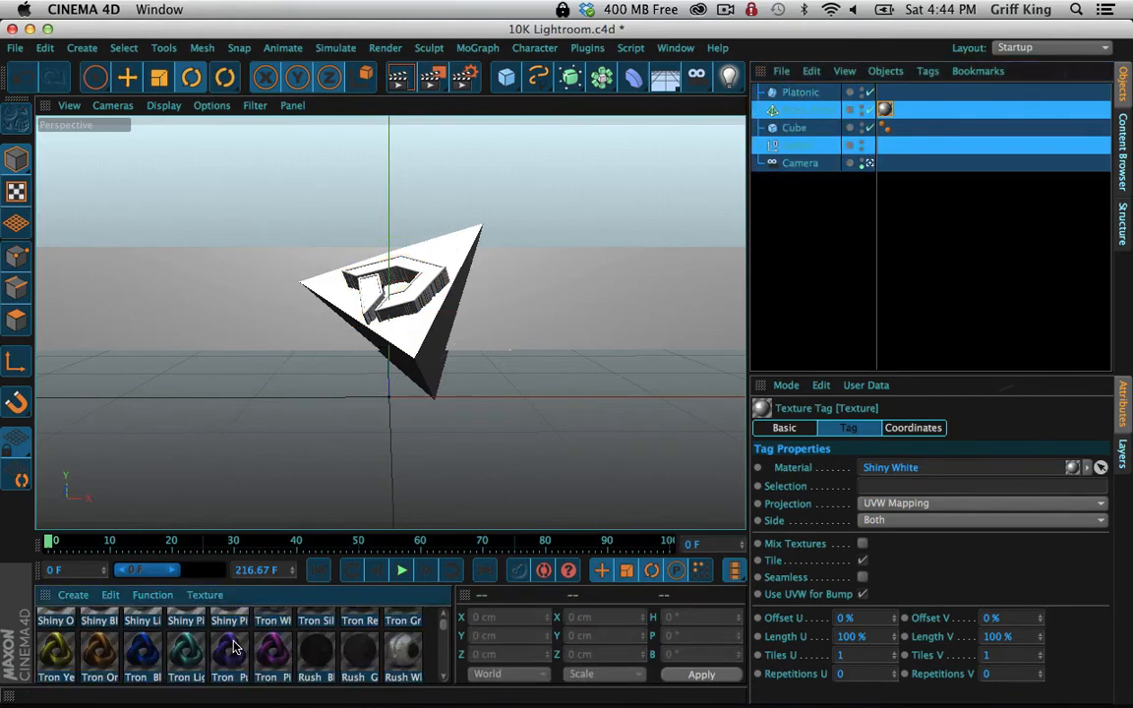
pyautogui.scroll(1, 235, 642)
pyautogui.scroll(1, 221, 639)
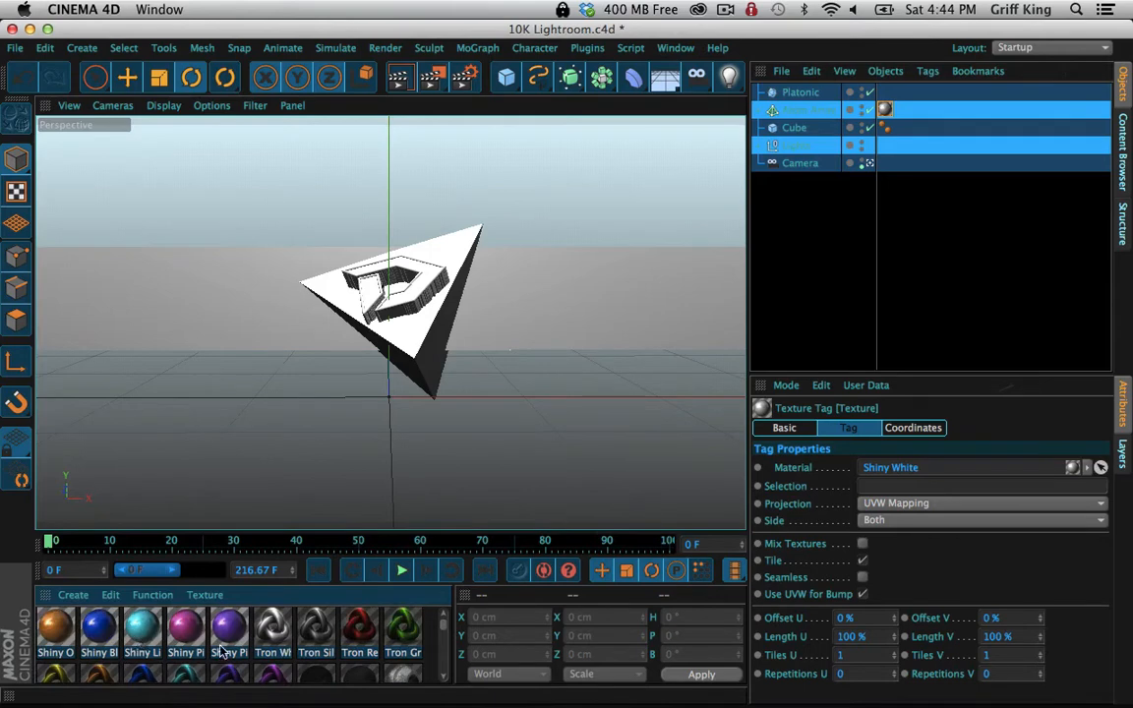
pyautogui.moveTo(194, 642); pyautogui.dragTo(804, 127)
# Take one extruded logo out of the Atom Array and transfer the Shiny Pink material from the cube to it
pyautogui.moveTo(903, 127); pyautogui.dragTo(798, 112)
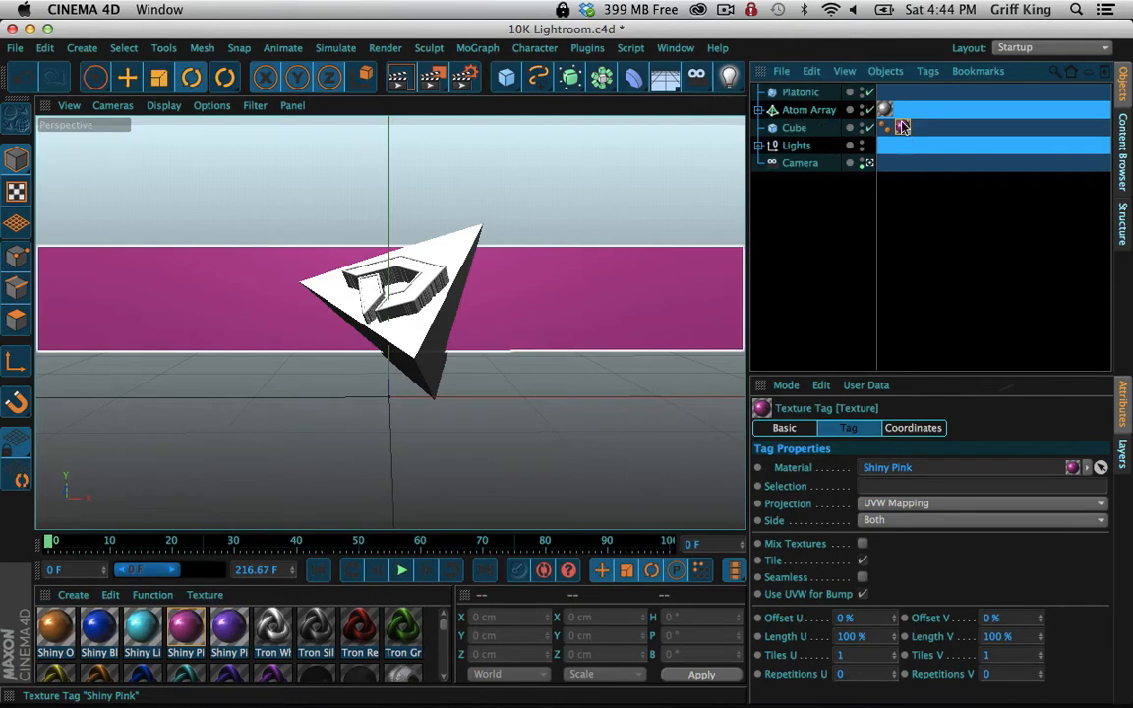
pyautogui.click(759, 110)
pyautogui.moveTo(817, 147)
pyautogui.mouseDown()
pyautogui.moveTo(793, 166)
pyautogui.moveTo(809, 159)
pyautogui.mouseUp()
pyautogui.click(759, 111)
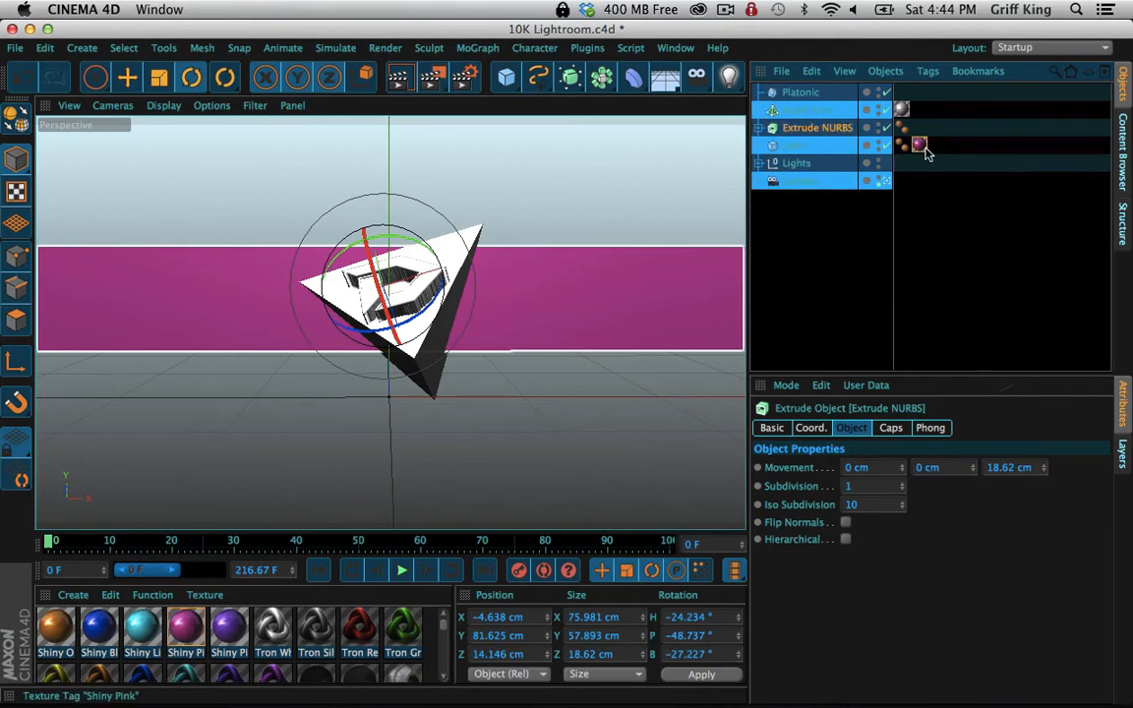
pyautogui.moveTo(920, 148); pyautogui.dragTo(811, 128)
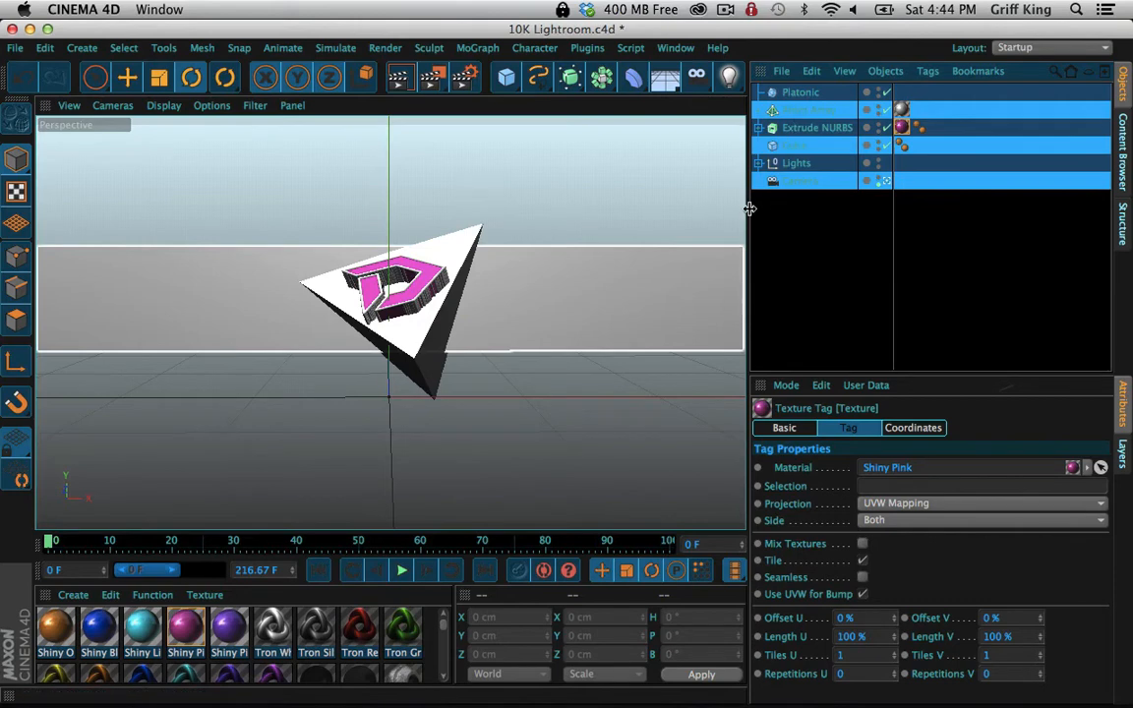
# Delete the Atom Array without deleting the extruded logo inside it
pyautogui.click(803, 114)
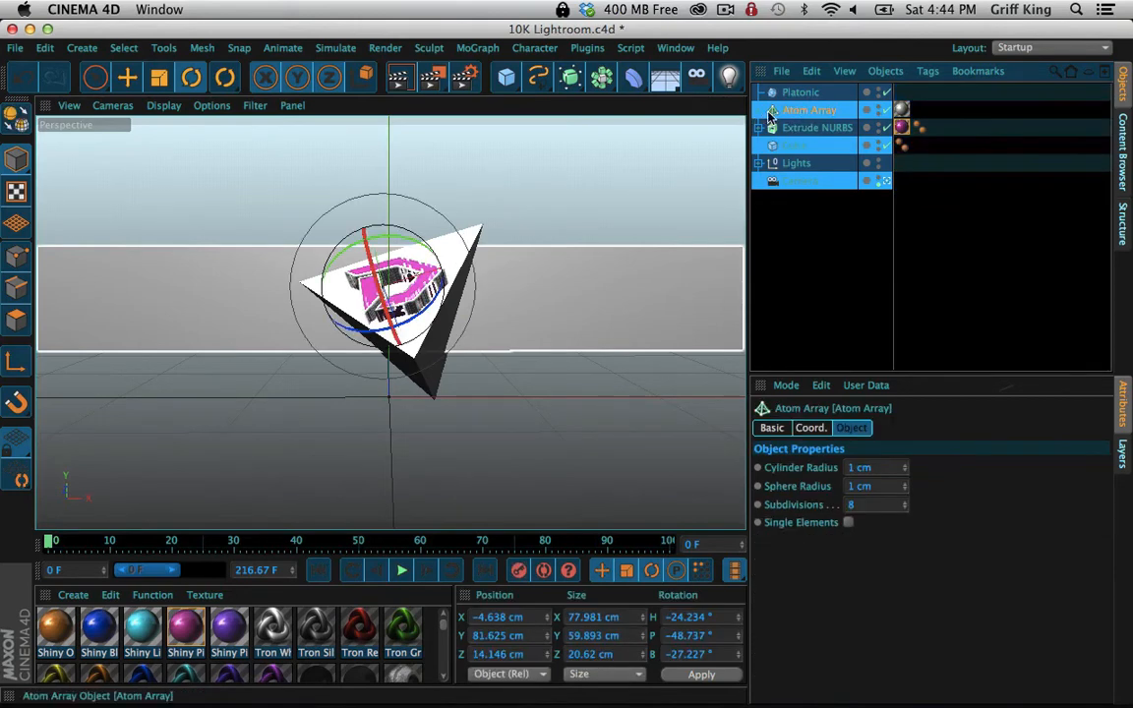
pyautogui.click(760, 111)
pyautogui.click(842, 130)
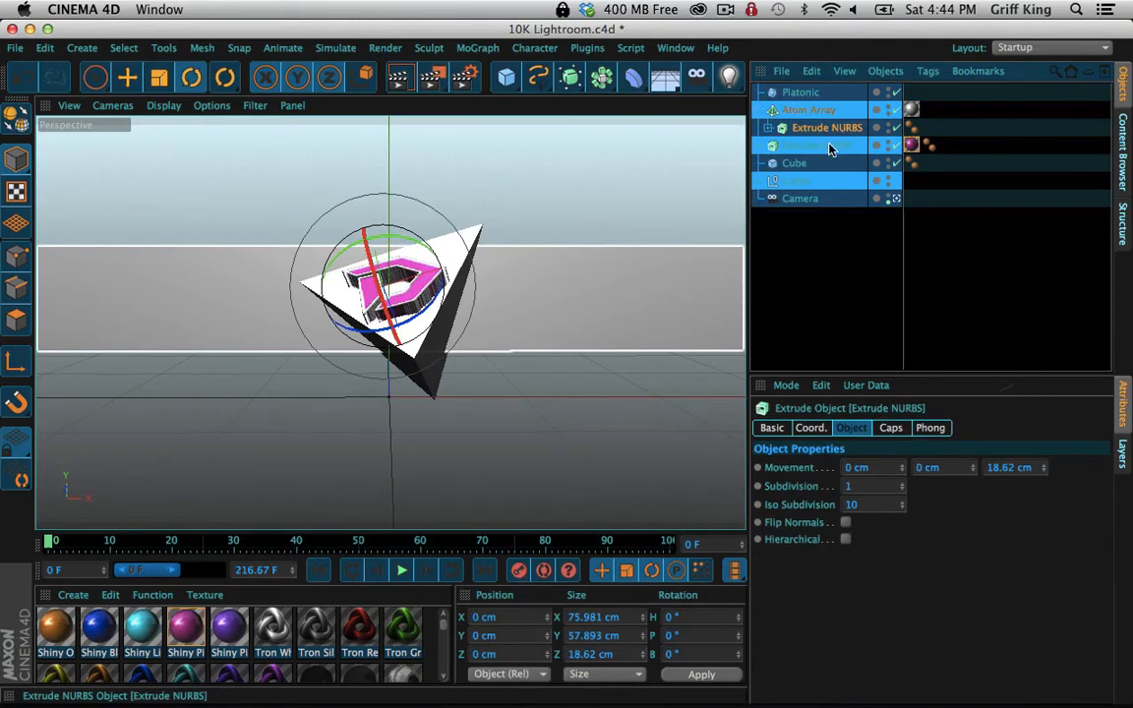
pyautogui.click(810, 113)
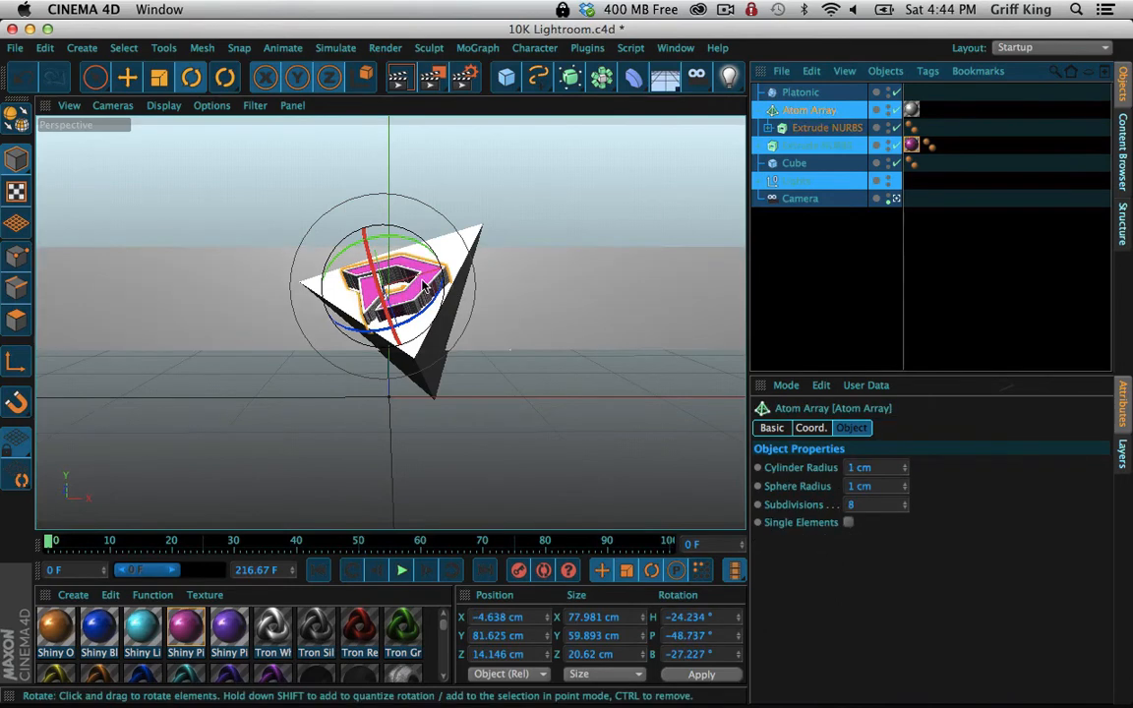
pyautogui.rightClick(812, 147)
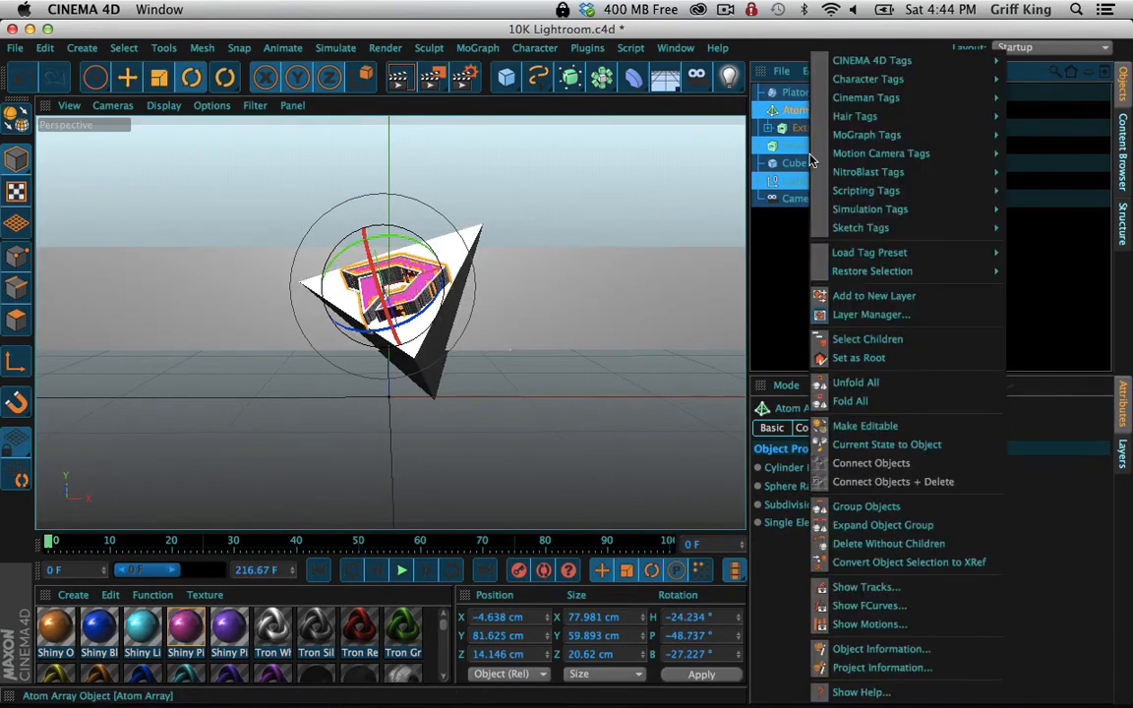
pyautogui.click(875, 543)
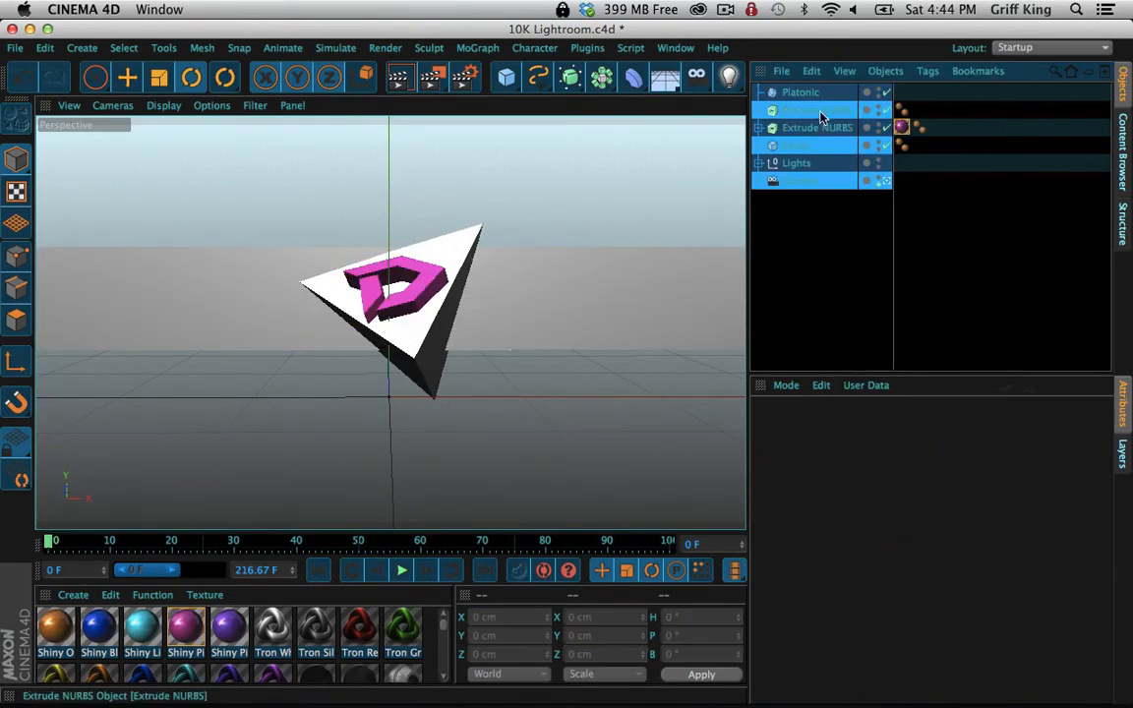
# Set the start and end caps of the extruded logo without a material to Fillet with a 1 cm radius each
pyautogui.click(890, 428)
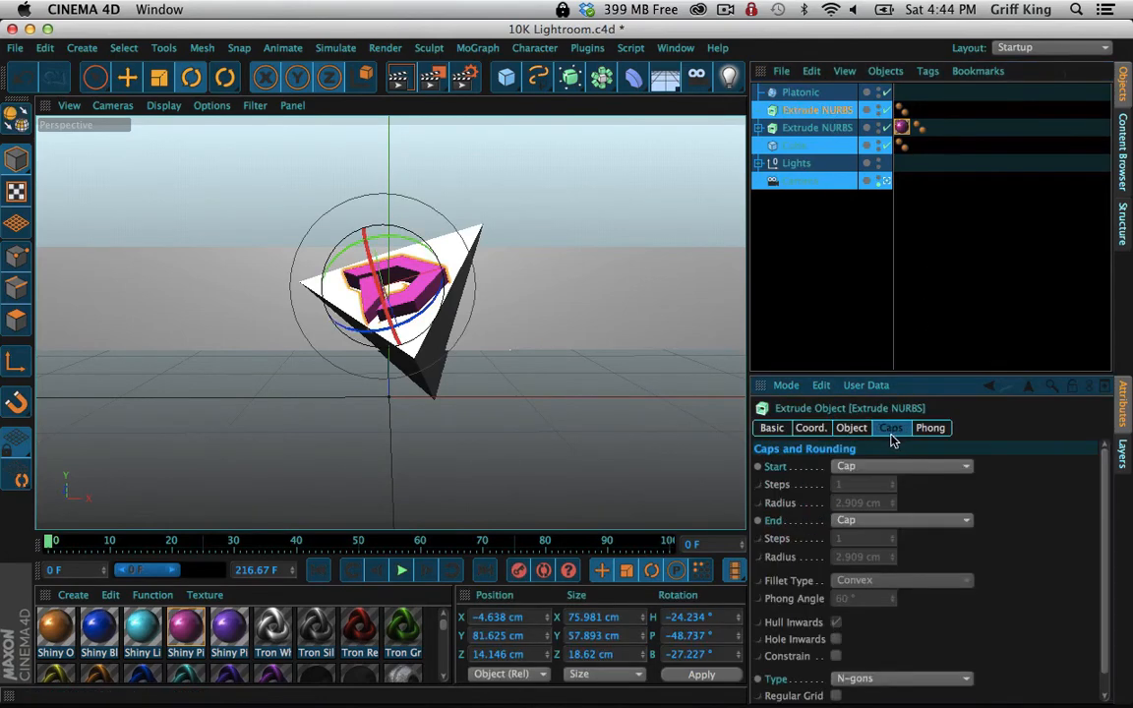
pyautogui.click(890, 467)
pyautogui.click(866, 521)
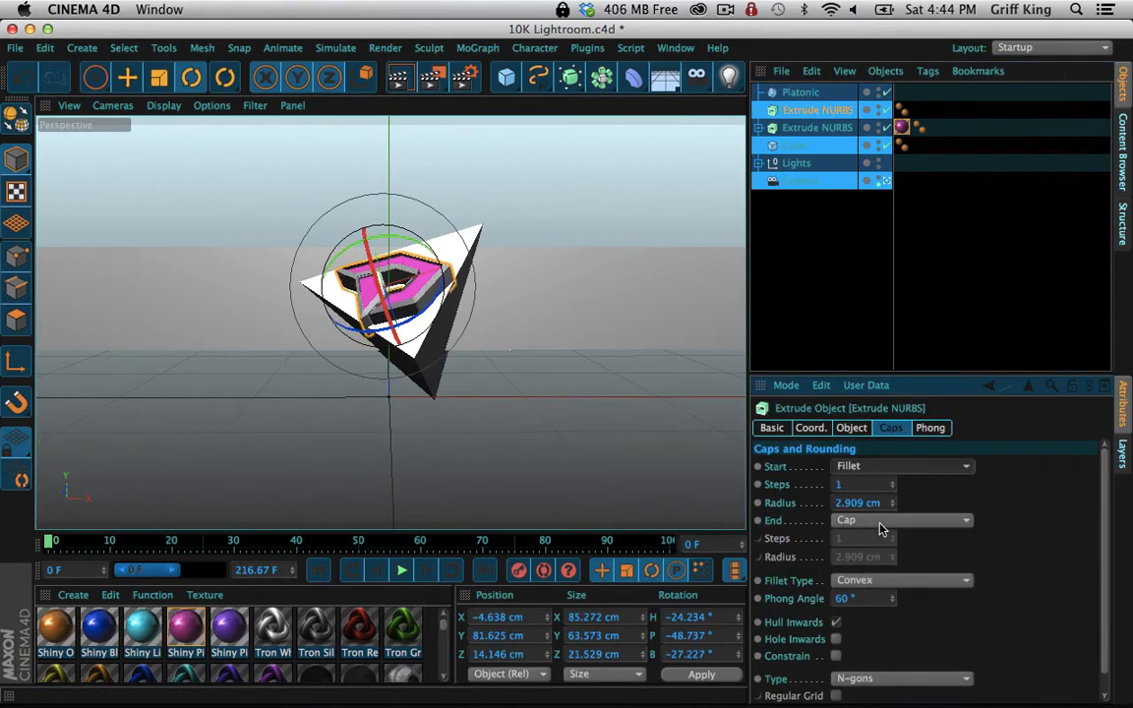
pyautogui.click(875, 521)
pyautogui.click(869, 574)
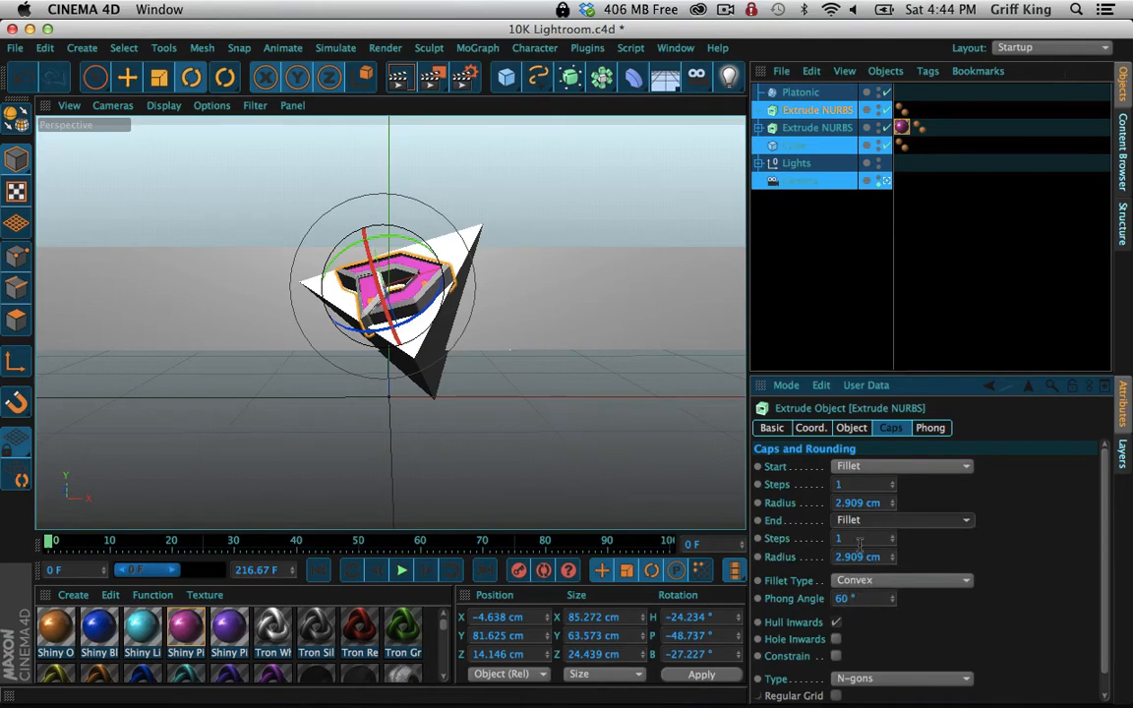
pyautogui.doubleClick(861, 556)
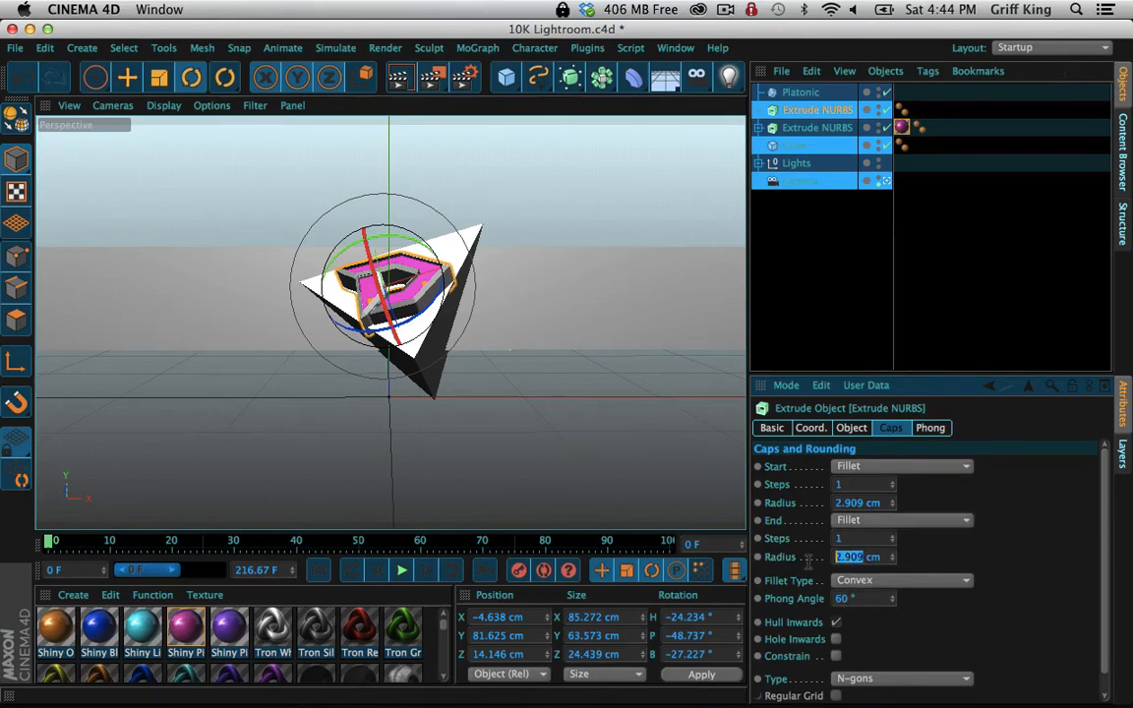
pyautogui.doubleClick(856, 503)
pyautogui.write('1')
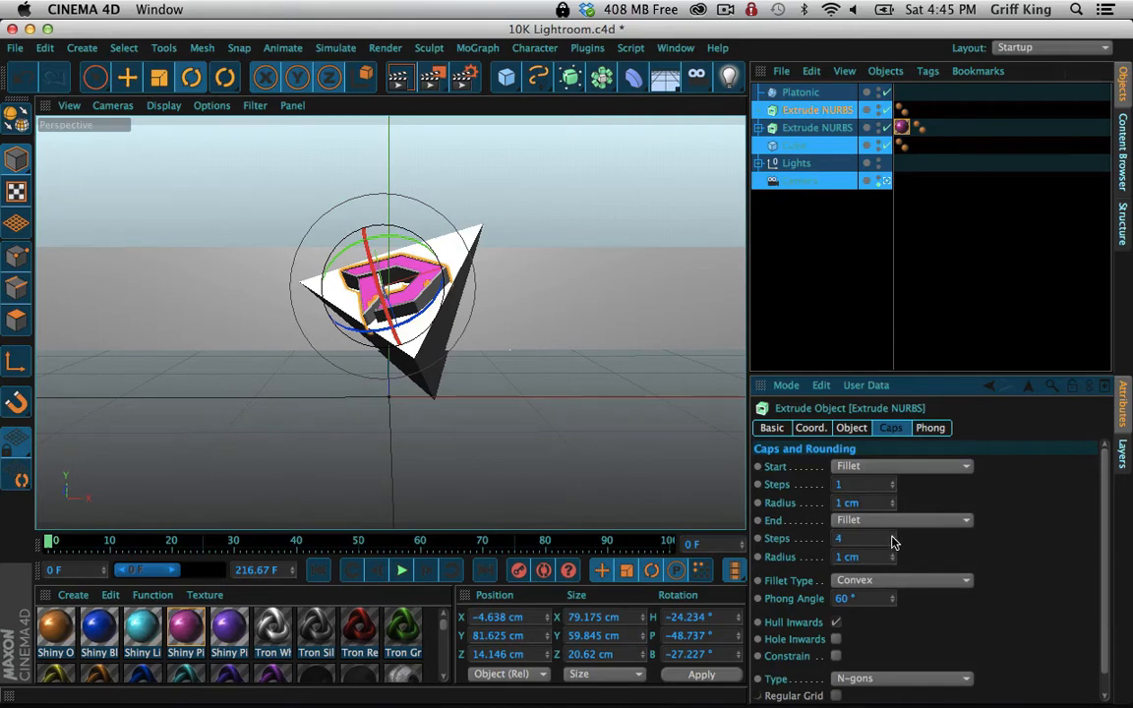
# Set the end fillet to 20 steps and the start fillet to 41 steps, returning the start radius to 1 cm
pyautogui.moveTo(893, 500); pyautogui.dragTo(893, 499)
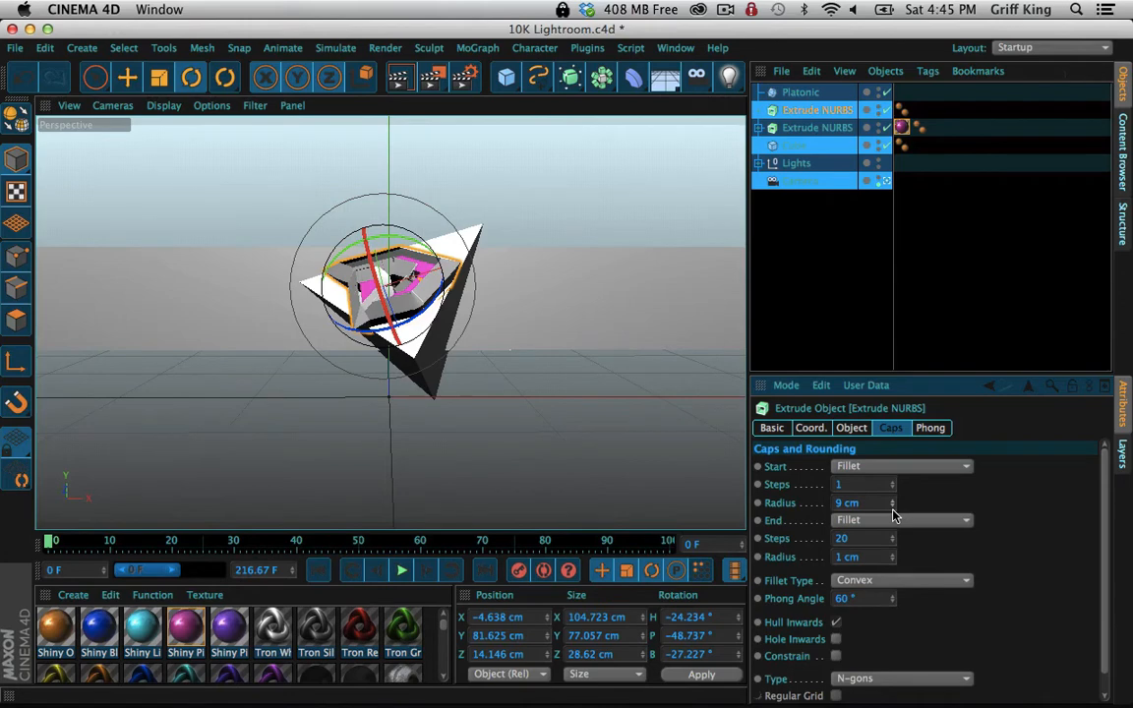
pyautogui.click(893, 507)
pyautogui.click(893, 506)
pyautogui.click(893, 506)
pyautogui.click(893, 507)
pyautogui.click(893, 506)
pyautogui.click(893, 507)
pyautogui.click(893, 506)
pyautogui.click(893, 506)
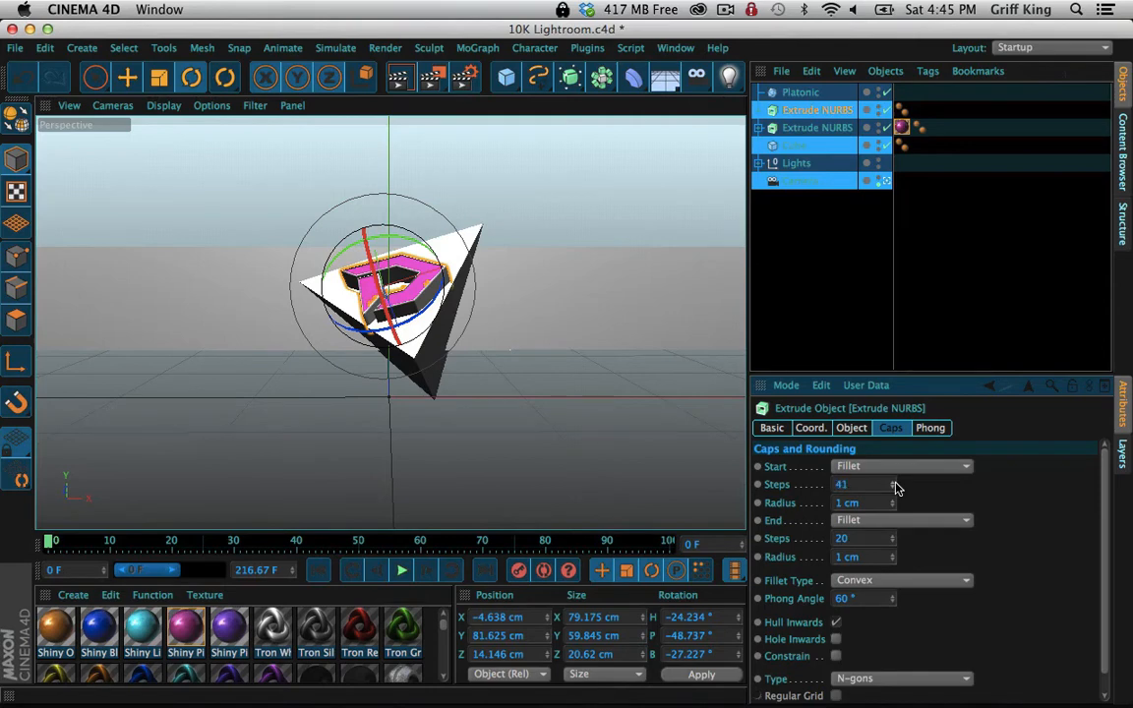
# Duplicate the tetrahedron and place the copy inside a new Atom Array
pyautogui.click(893, 482)
pyautogui.click(795, 96)
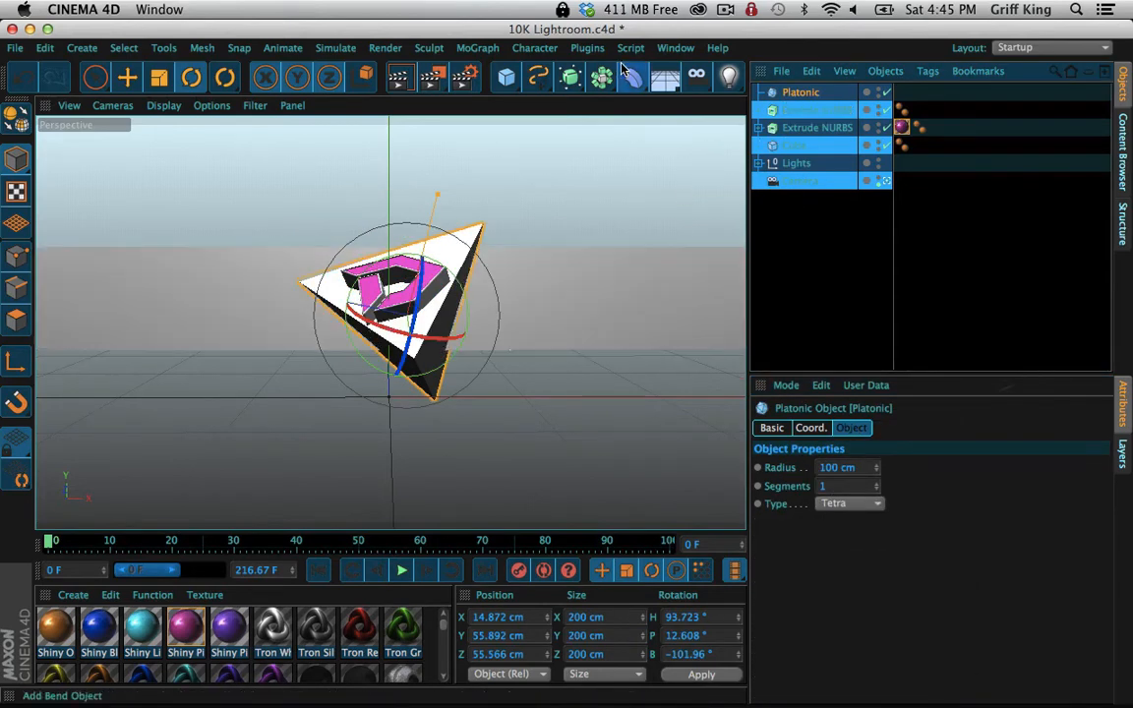
pyautogui.press('super+c')
pyautogui.press('super+v')
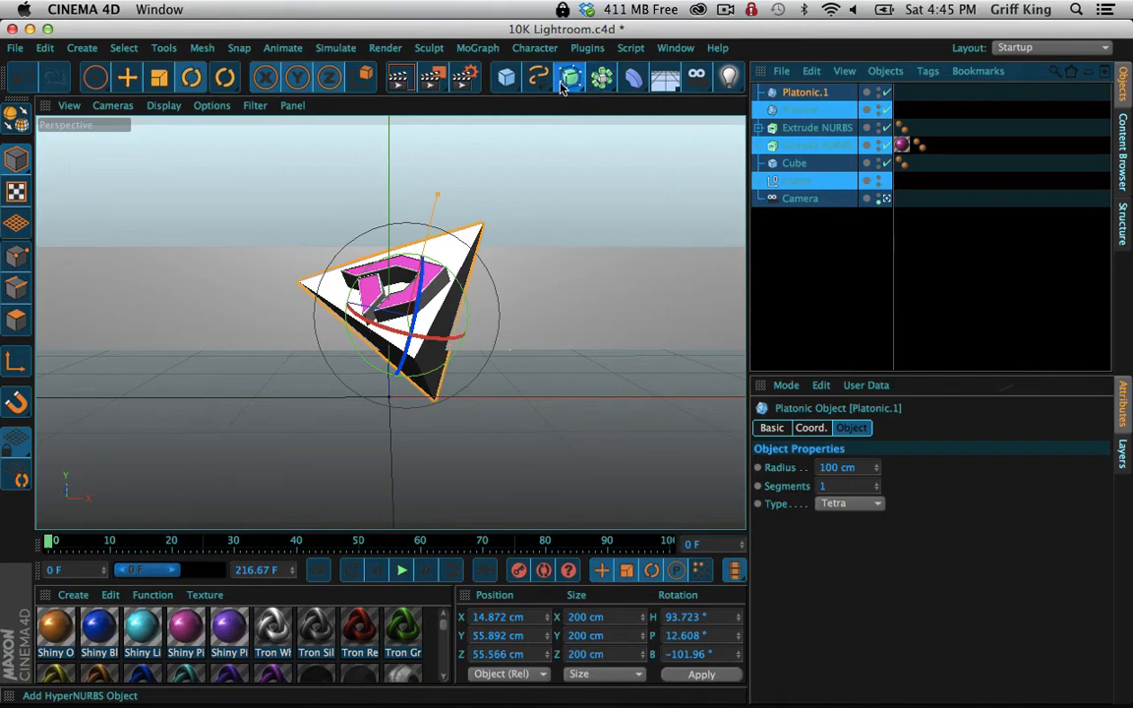
pyautogui.click(602, 76)
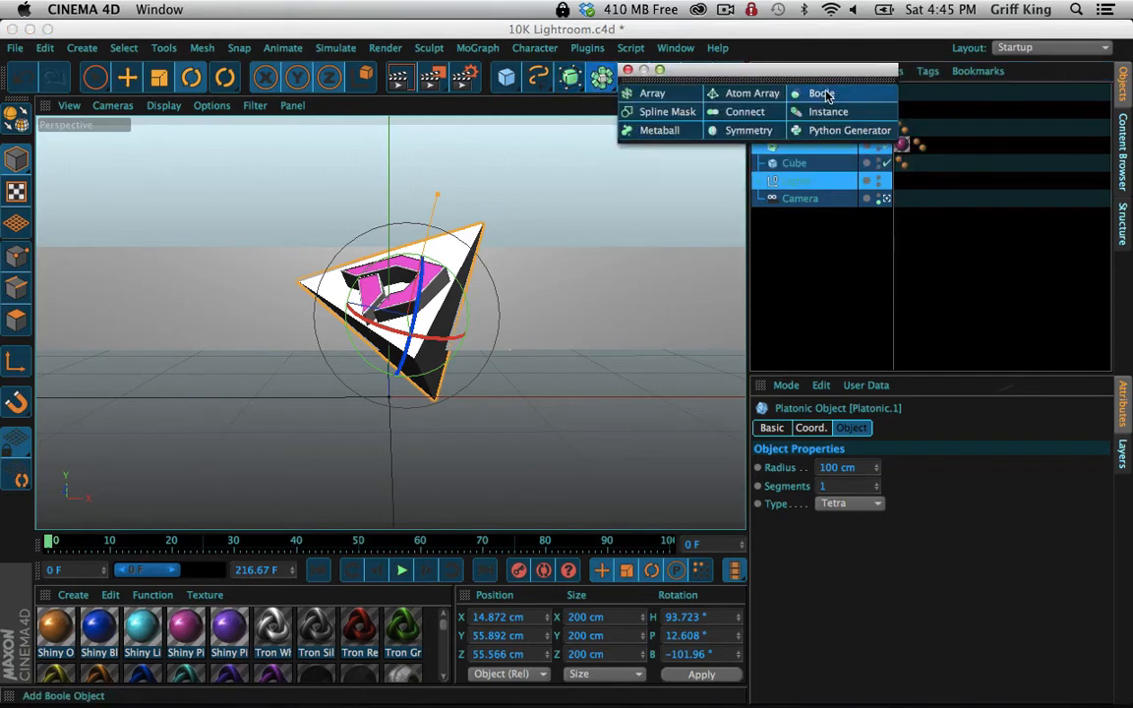
pyautogui.click(627, 70)
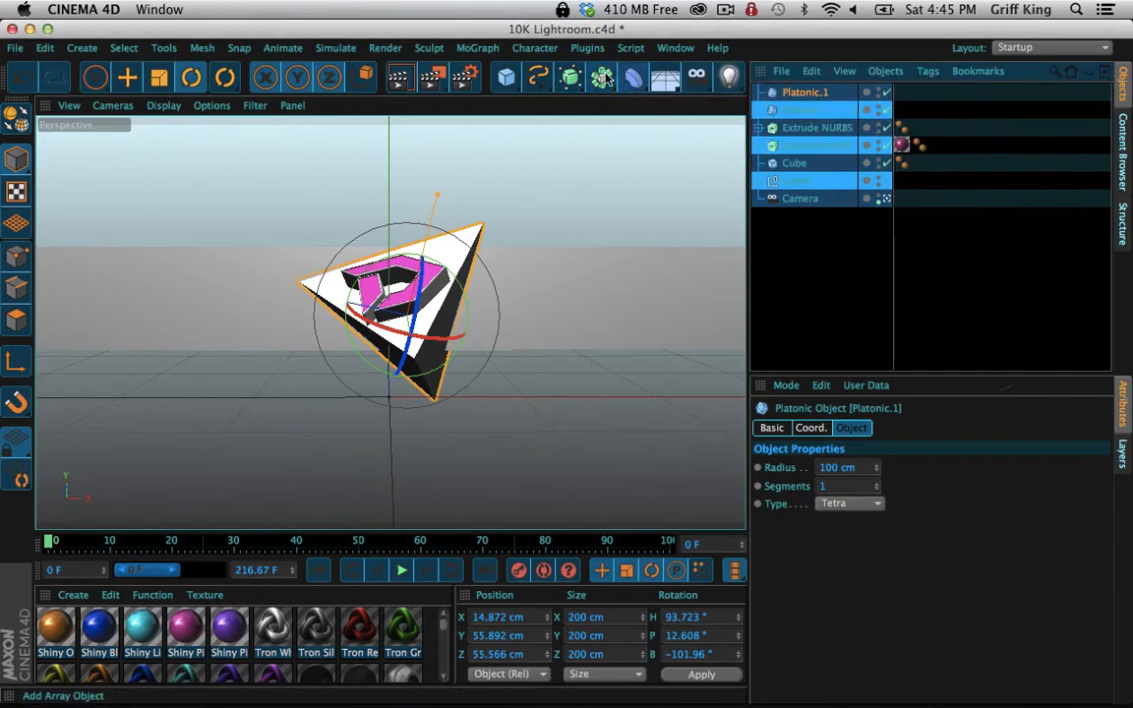
pyautogui.moveTo(602, 78); pyautogui.dragTo(797, 95)
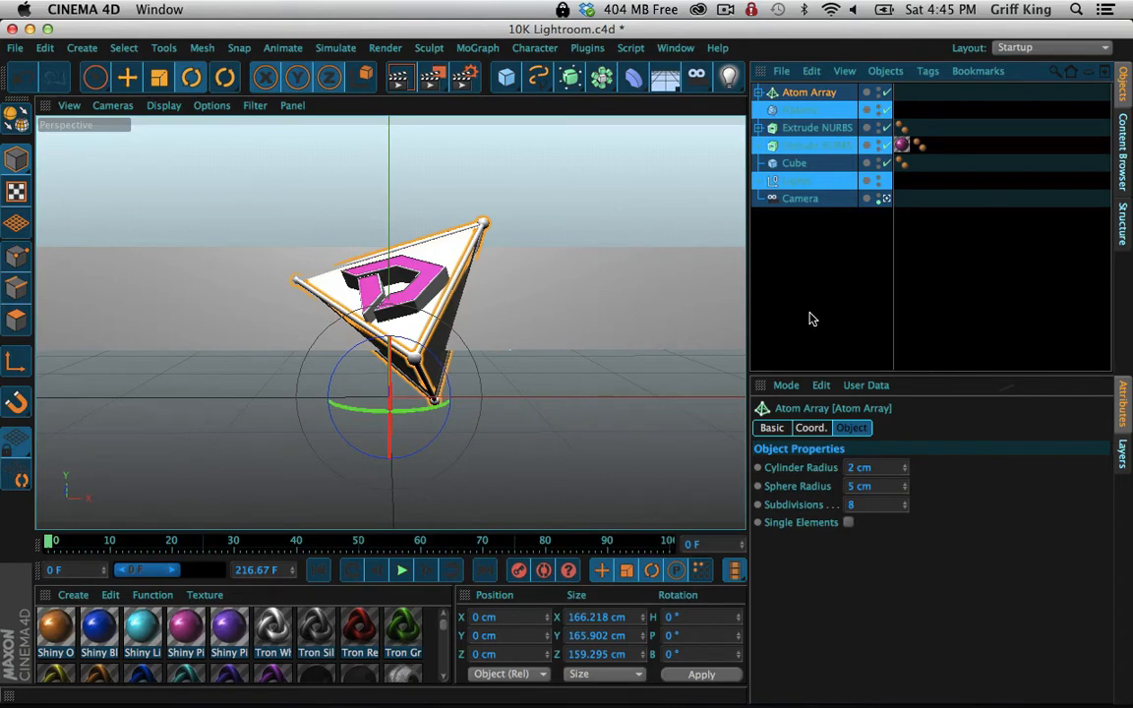
# Set both the cylinder radius and the sphere radius of the Atom Array to 1.5 cm
pyautogui.click(852, 487)
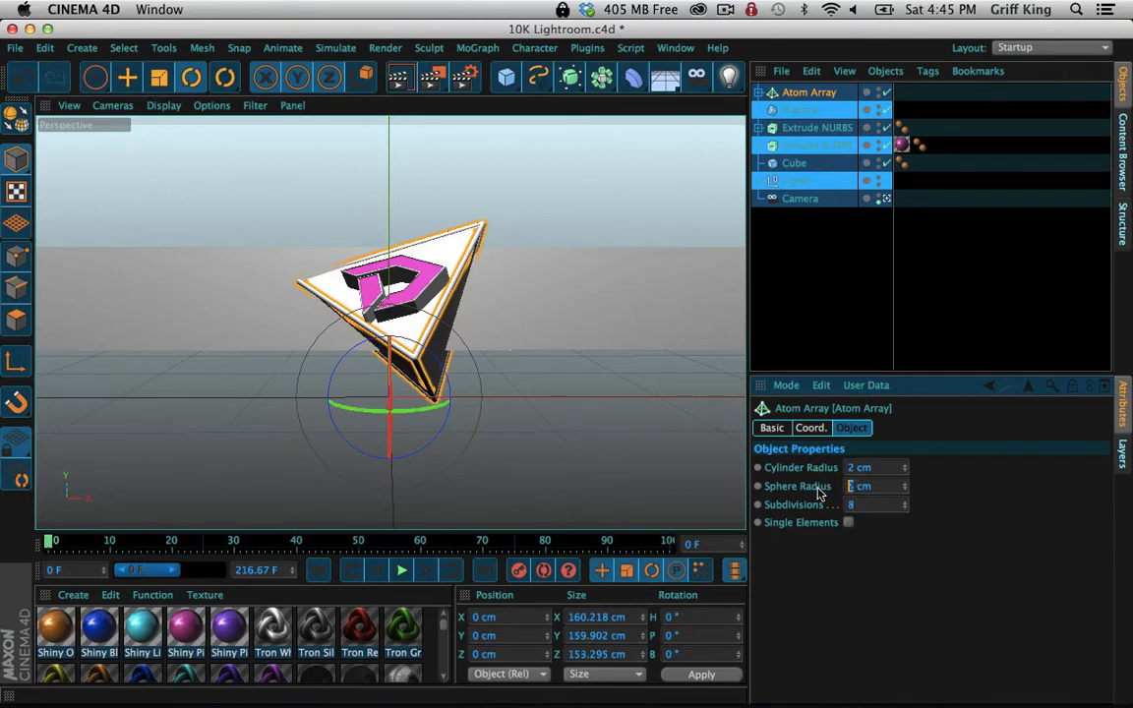
pyautogui.write('1.5')
pyautogui.press('Tab')
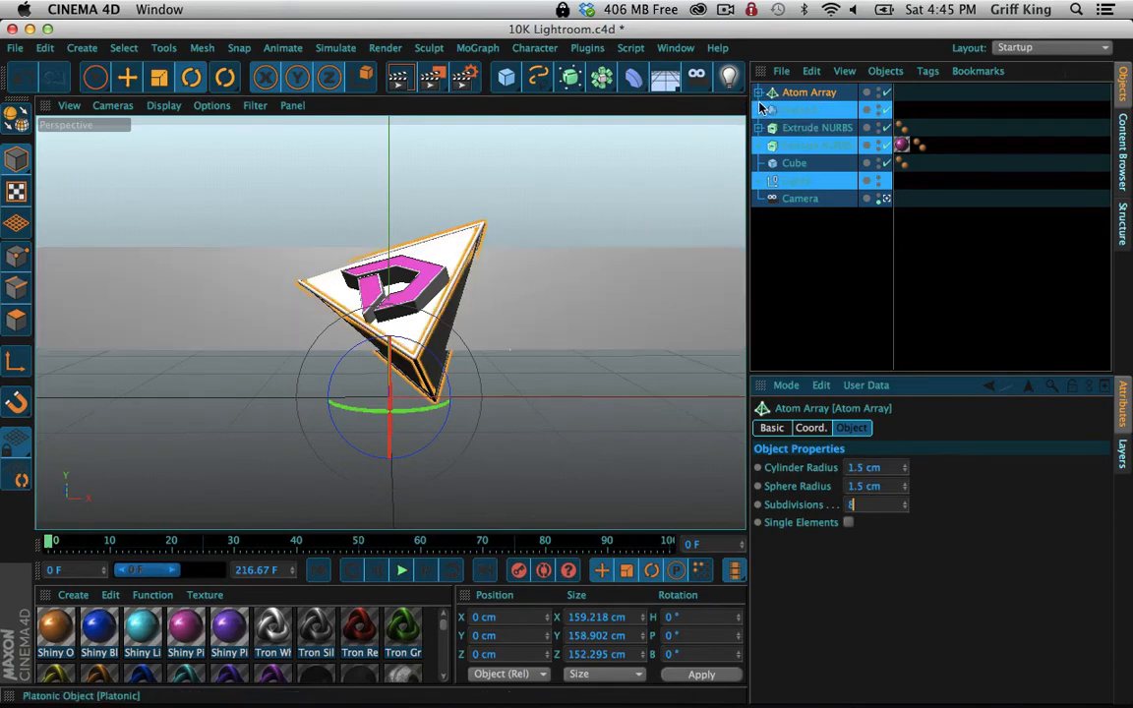
# Group the Atom Array and the original Platonic object under one null
pyautogui.keyDown('shift'); pyautogui.click(810, 114); pyautogui.keyUp('shift')
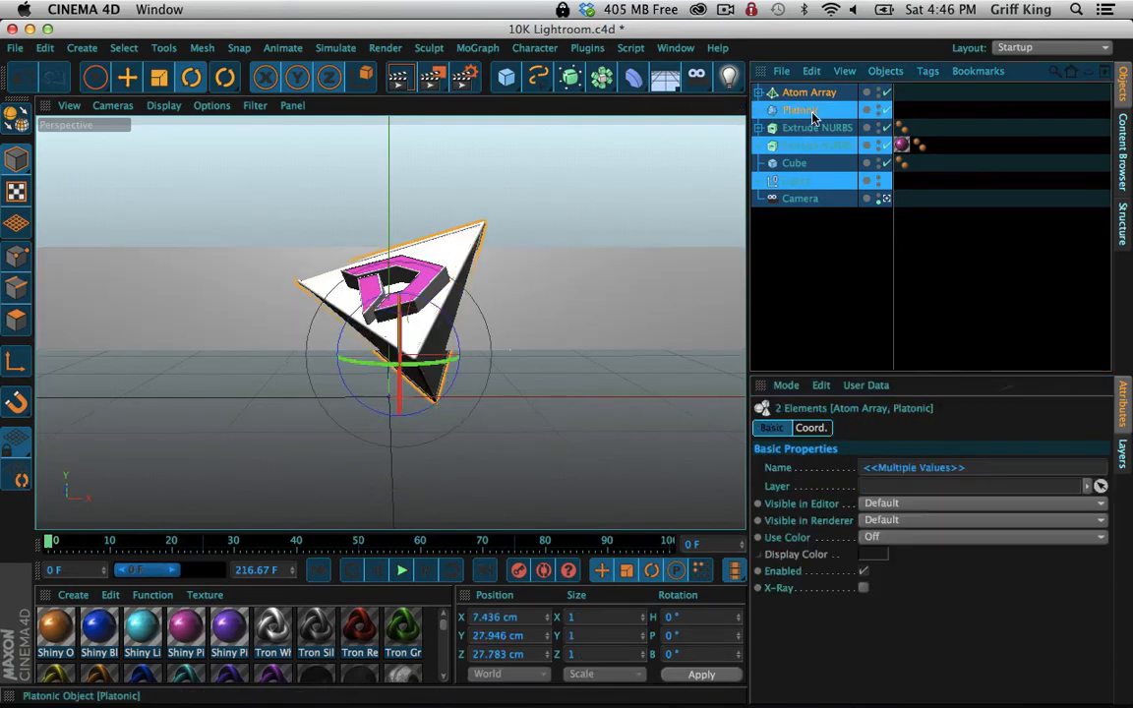
pyautogui.click(476, 48)
pyautogui.moveTo(676, 48)
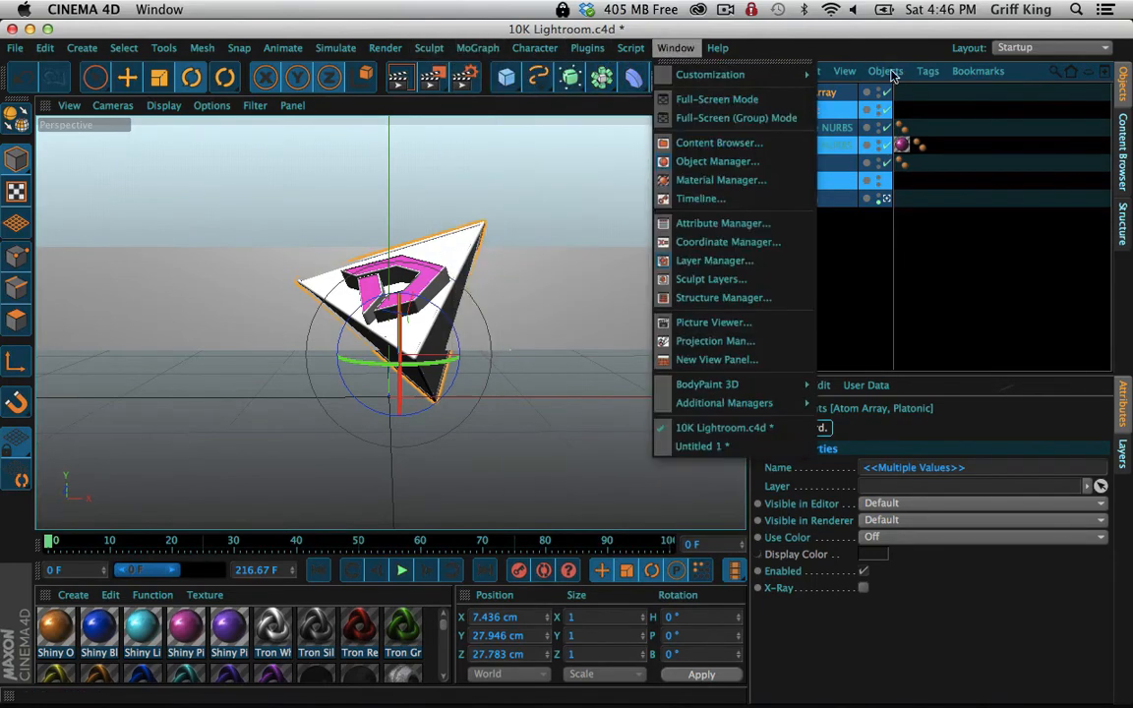
pyautogui.click(1066, 248)
pyautogui.rightClick(798, 111)
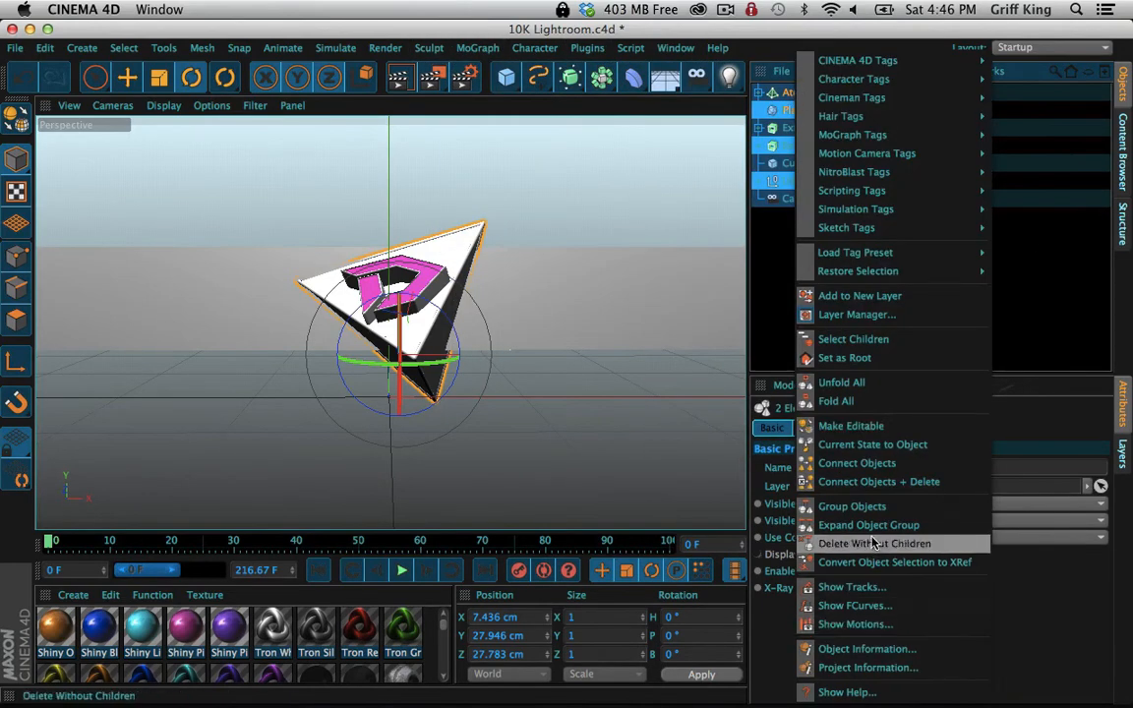
pyautogui.click(877, 510)
pyautogui.click(760, 93)
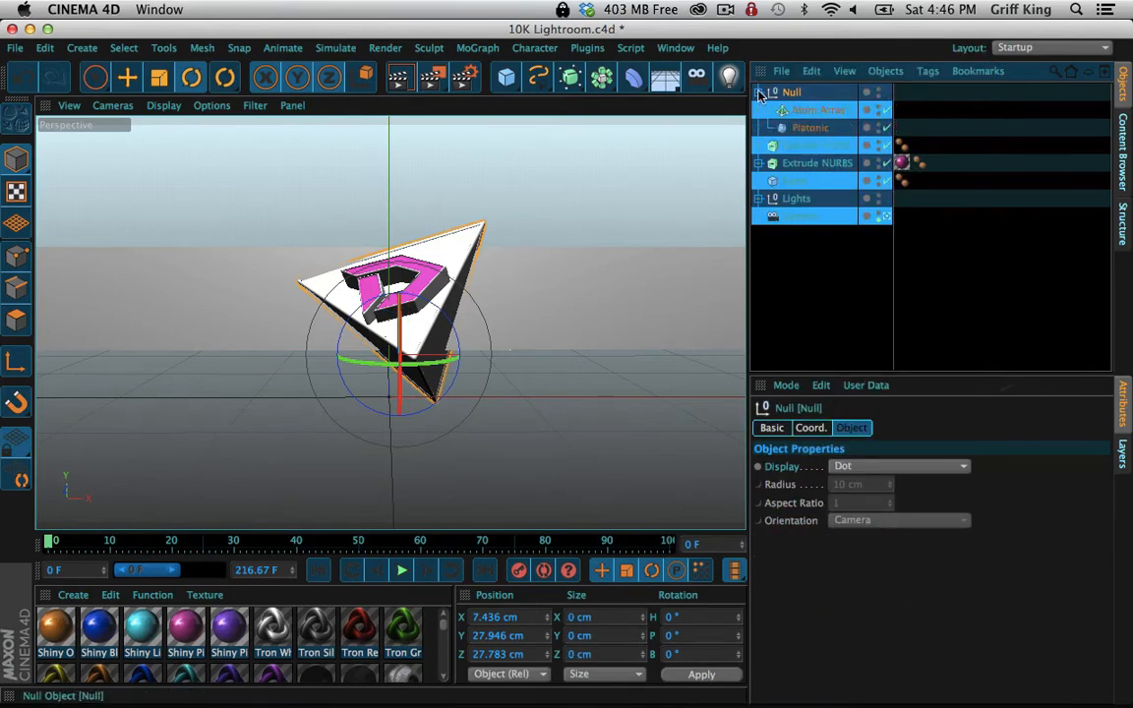
# Rename the new null as Platonic w/ Atom Array
pyautogui.doubleClick(793, 93)
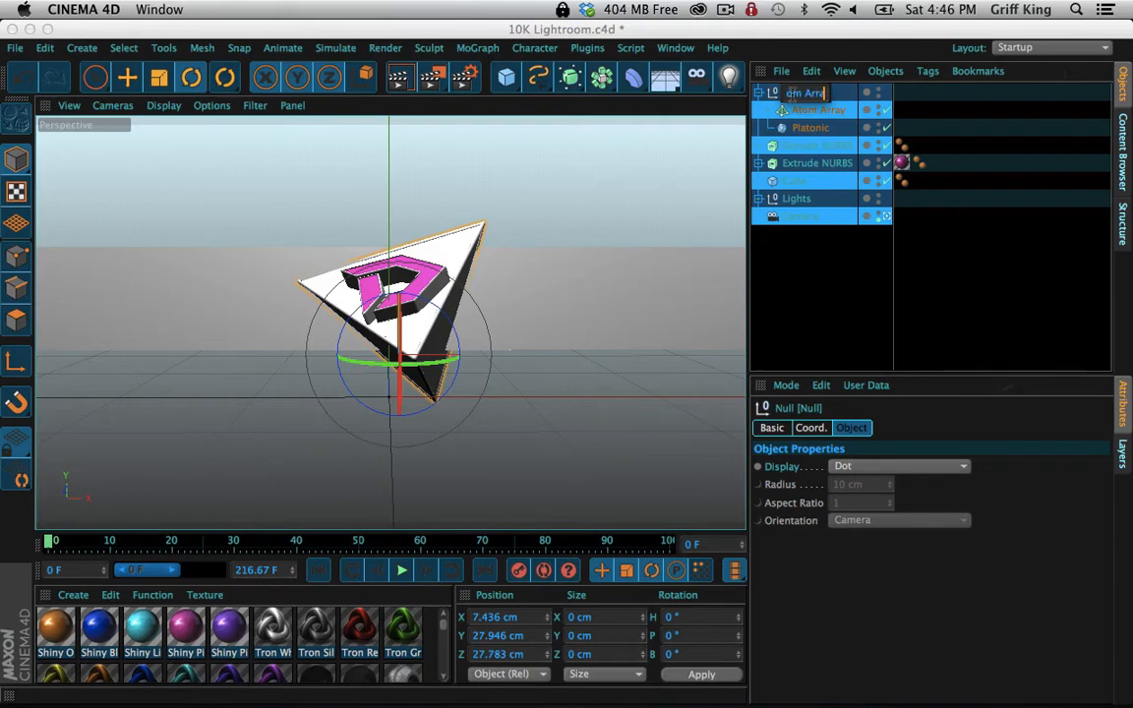
pyautogui.write('y')
pyautogui.press('Return')
pyautogui.click(759, 91)
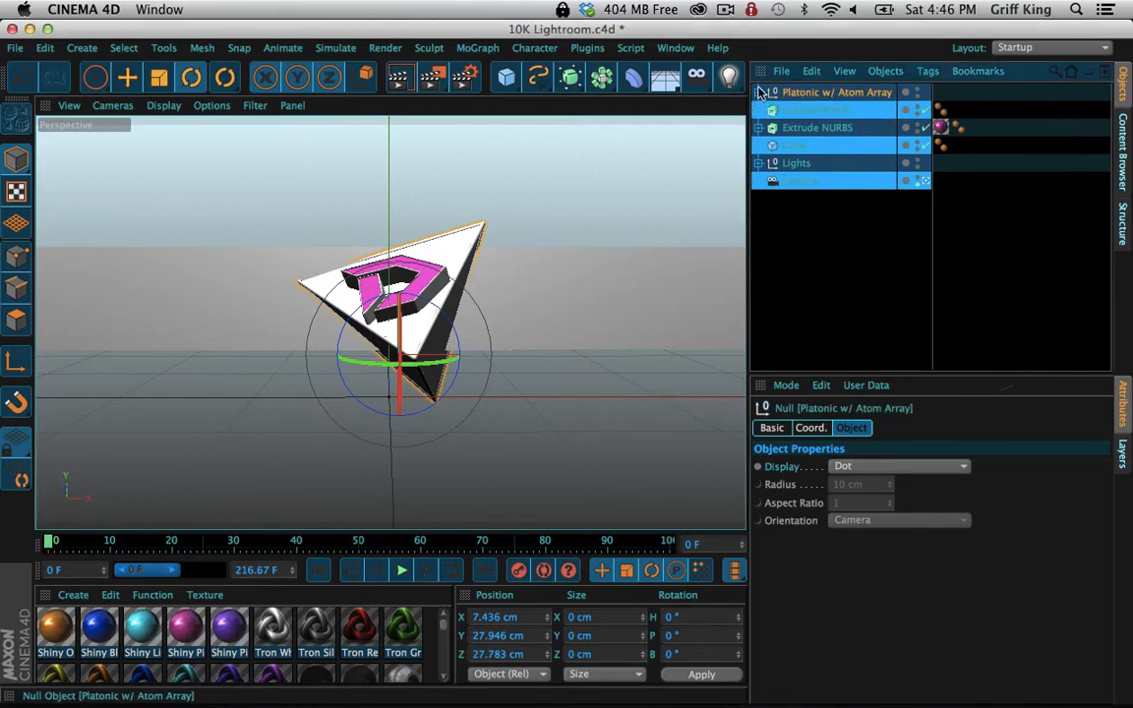
# Apply the Shiny Light Blue material to the Platonic object and the shiny purple material to the Atom Array in the group
pyautogui.click(759, 92)
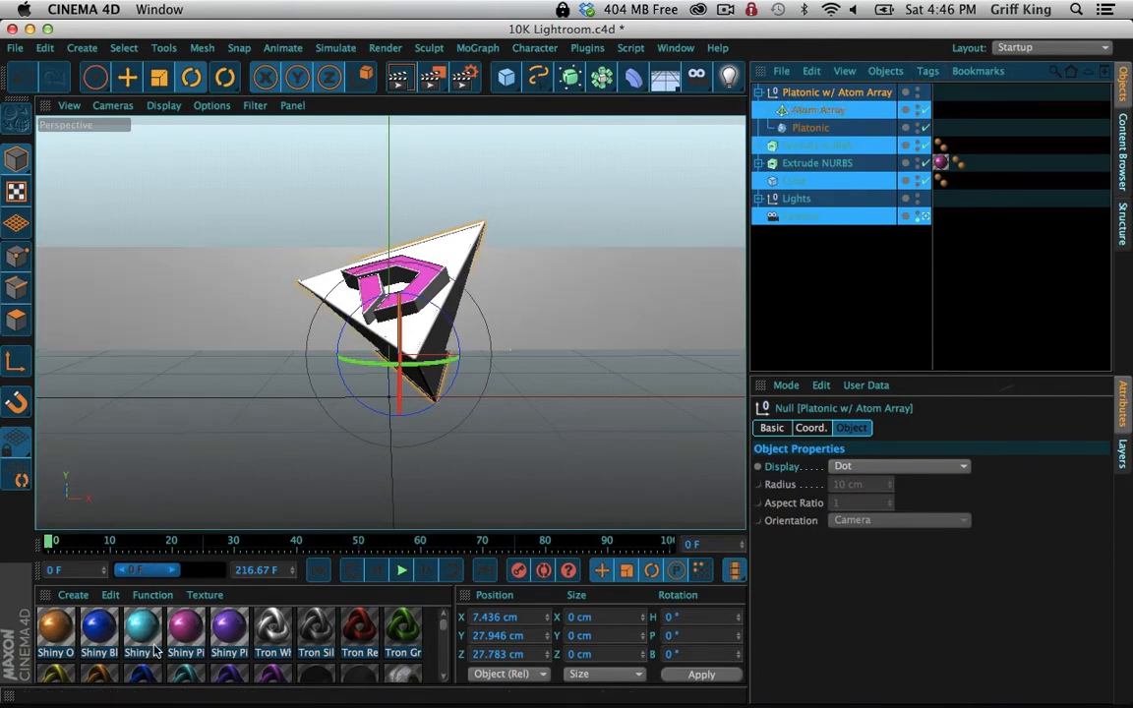
pyautogui.moveTo(116, 629); pyautogui.dragTo(816, 129)
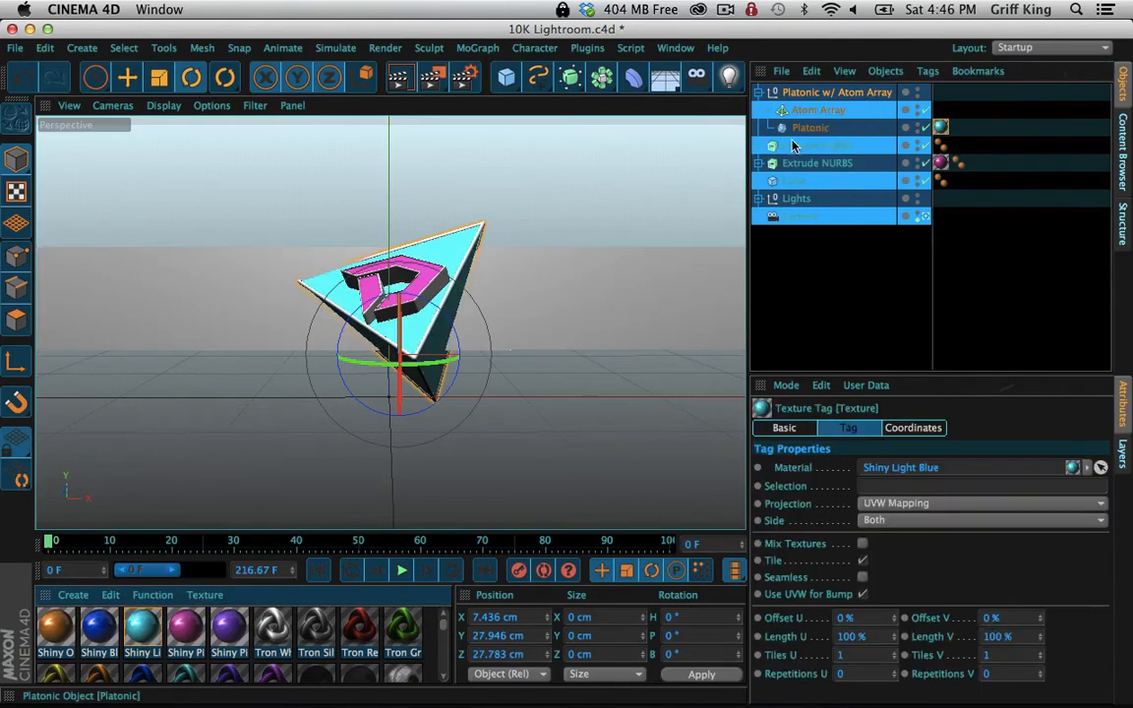
pyautogui.moveTo(357, 588); pyautogui.dragTo(826, 111)
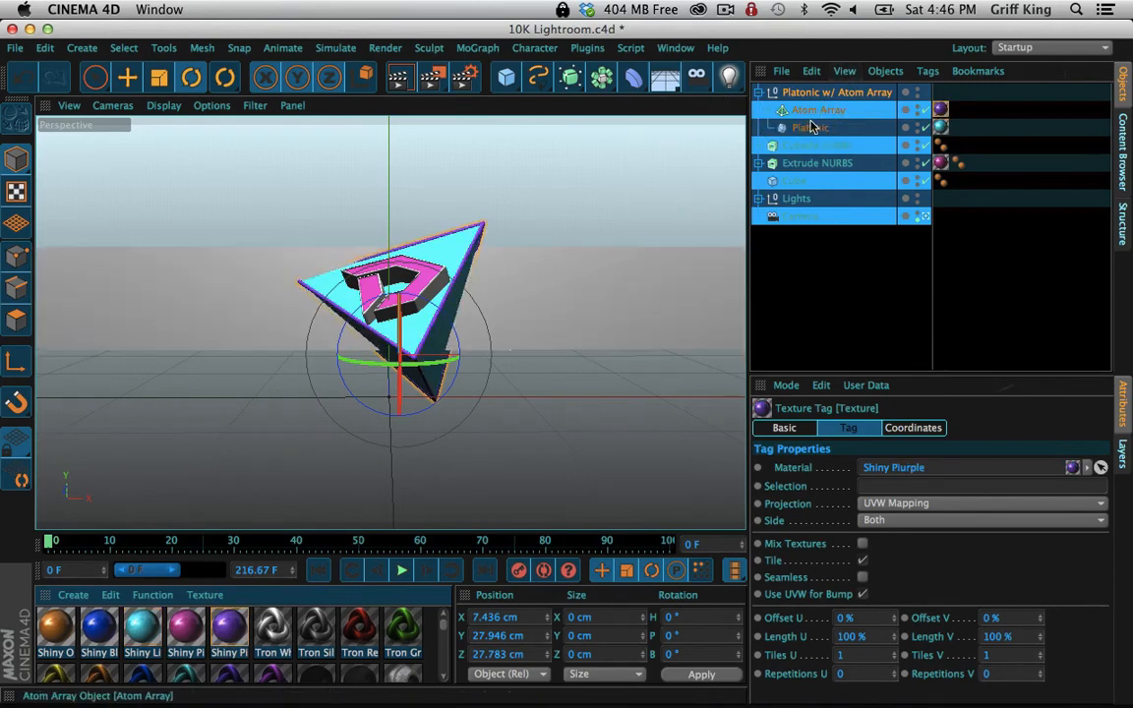
# Move the tetrahedron group and both extruded logos together along Z toward the camera to about 9.9 cm, clearing the backdrop
pyautogui.click(831, 92)
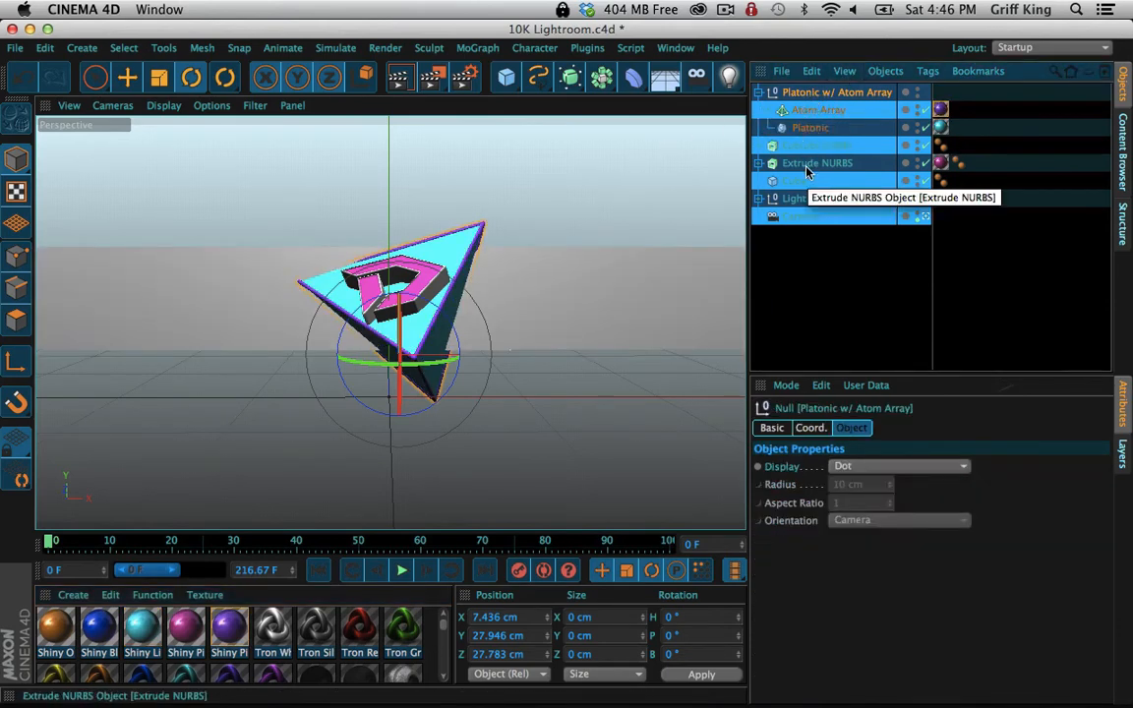
pyautogui.keyDown('shift'); pyautogui.click(807, 169); pyautogui.keyUp('shift')
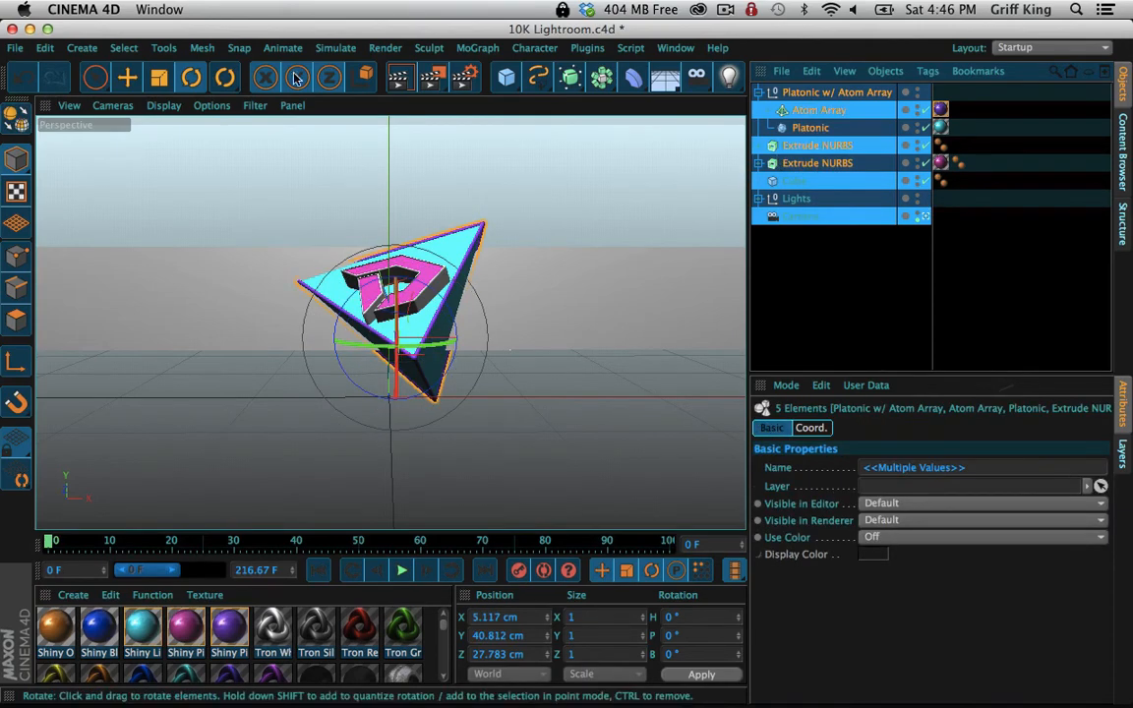
pyautogui.click(96, 76)
pyautogui.press('F2')
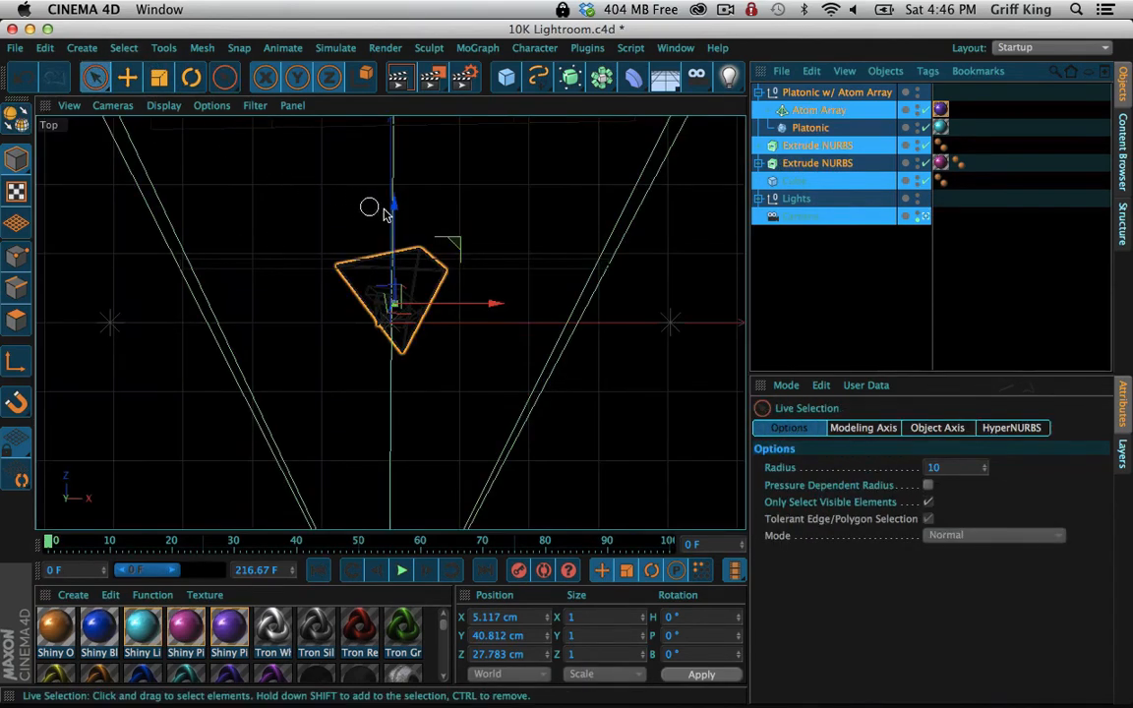
pyautogui.moveTo(394, 202); pyautogui.dragTo(393, 207)
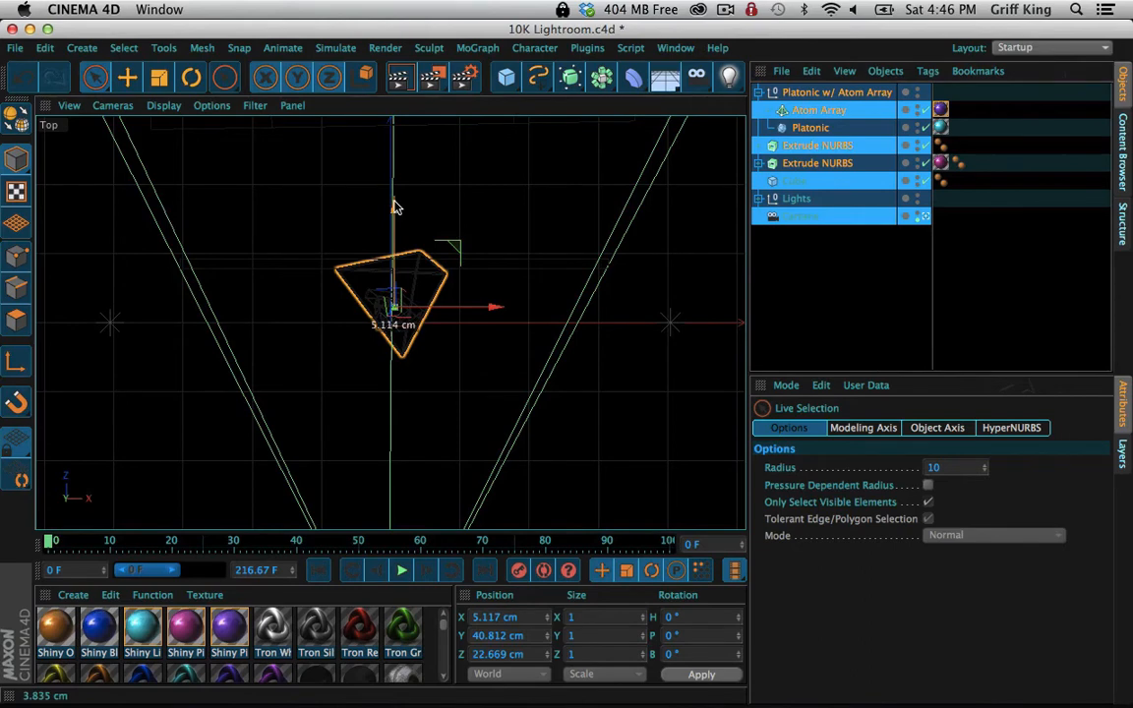
pyautogui.press('F1')
pyautogui.press('F2')
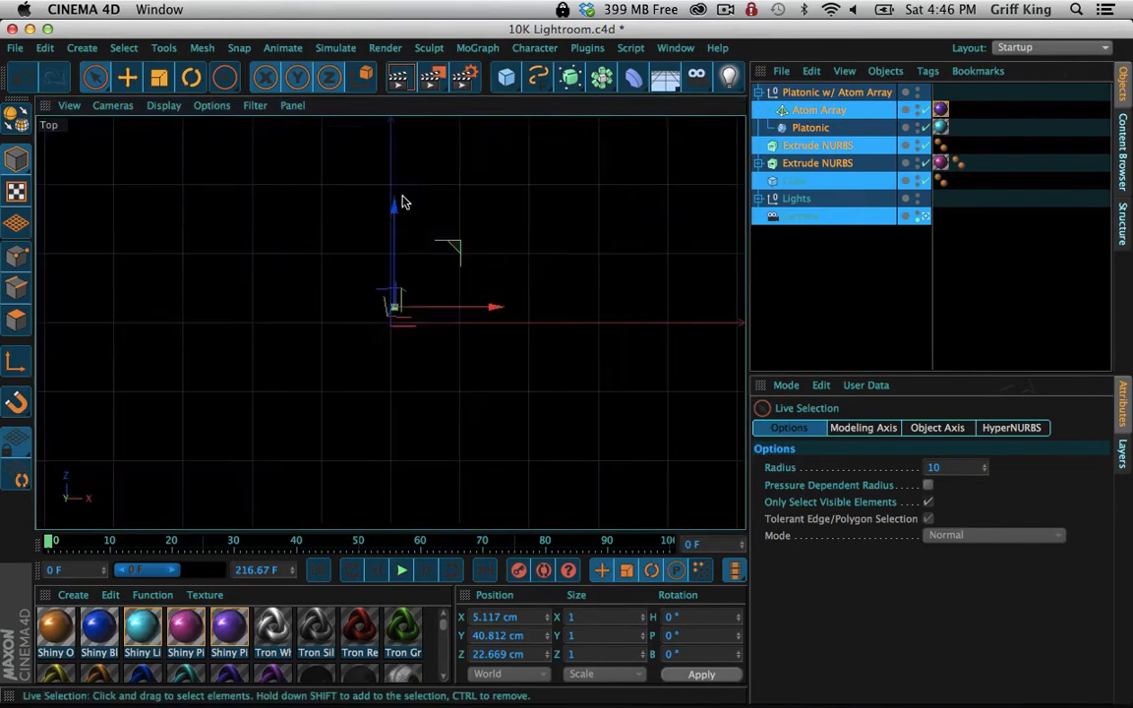
pyautogui.moveTo(392, 202); pyautogui.dragTo(394, 200)
pyautogui.press('F1')
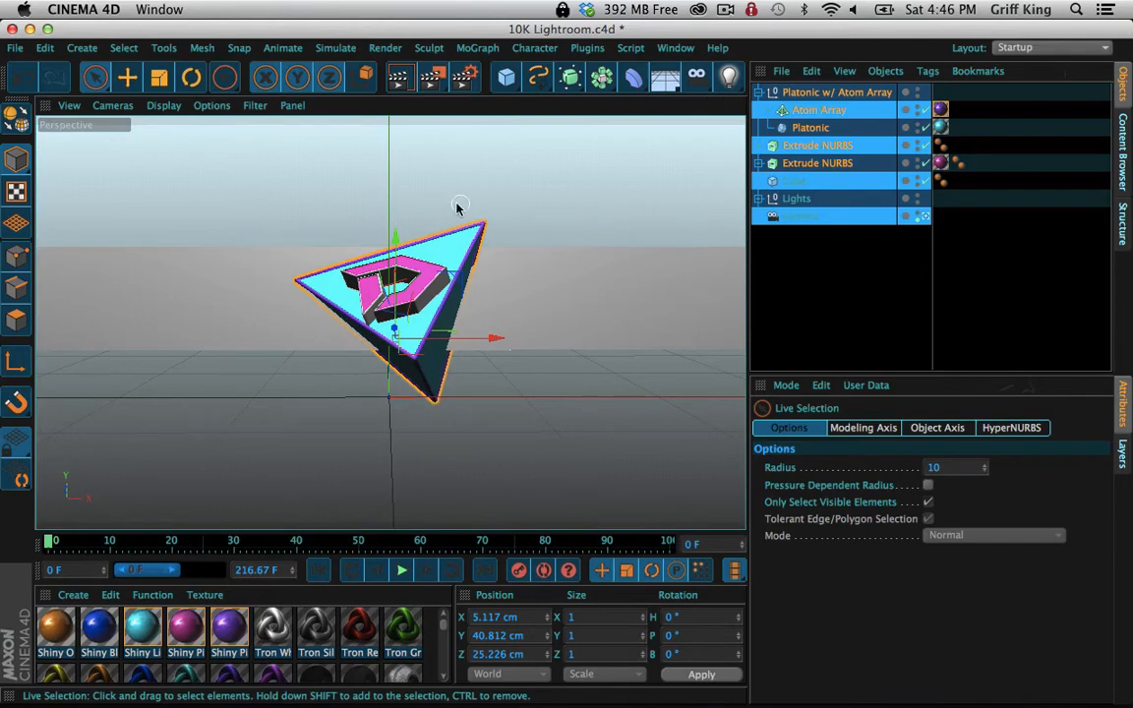
pyautogui.press('F2')
pyautogui.moveTo(392, 213); pyautogui.dragTo(393, 215)
pyautogui.press('F1')
pyautogui.press('F2')
pyautogui.press('F1')
pyautogui.press('F2')
pyautogui.press('F1')
pyautogui.press('F2')
pyautogui.press('F1')
pyautogui.press('F2')
pyautogui.press('F1')
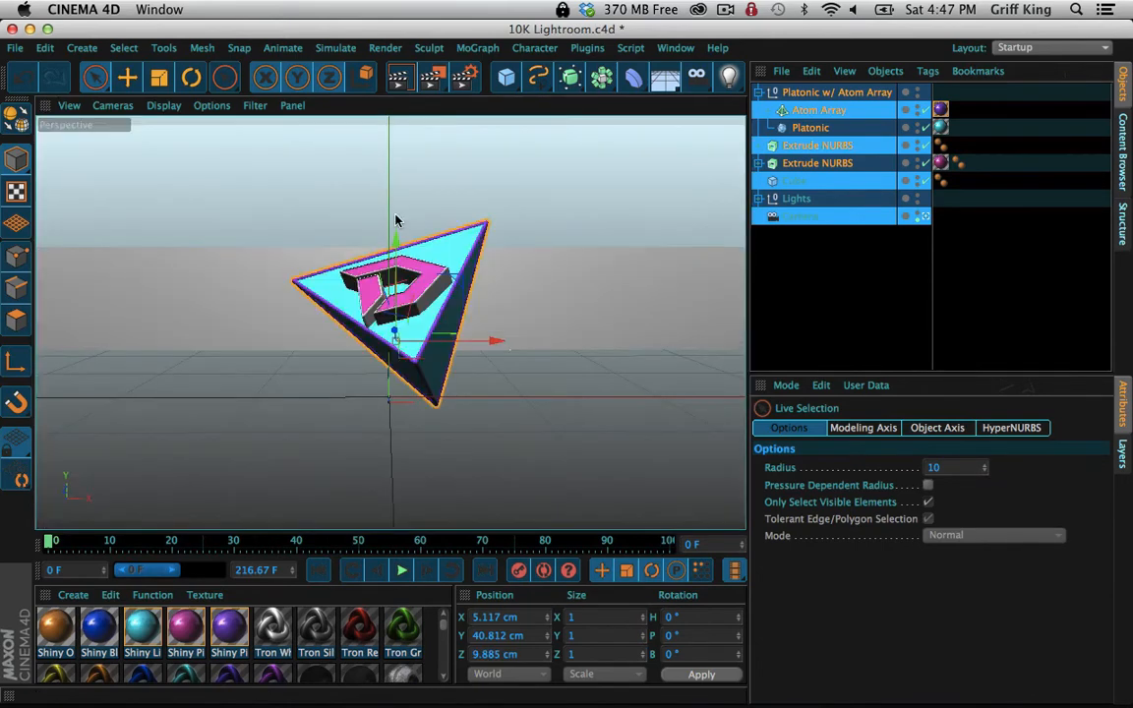
# Duplicate the Platonic w/ Atom Array group and move the copy along X to about 91 cm
pyautogui.click(826, 93)
pyautogui.click(760, 93)
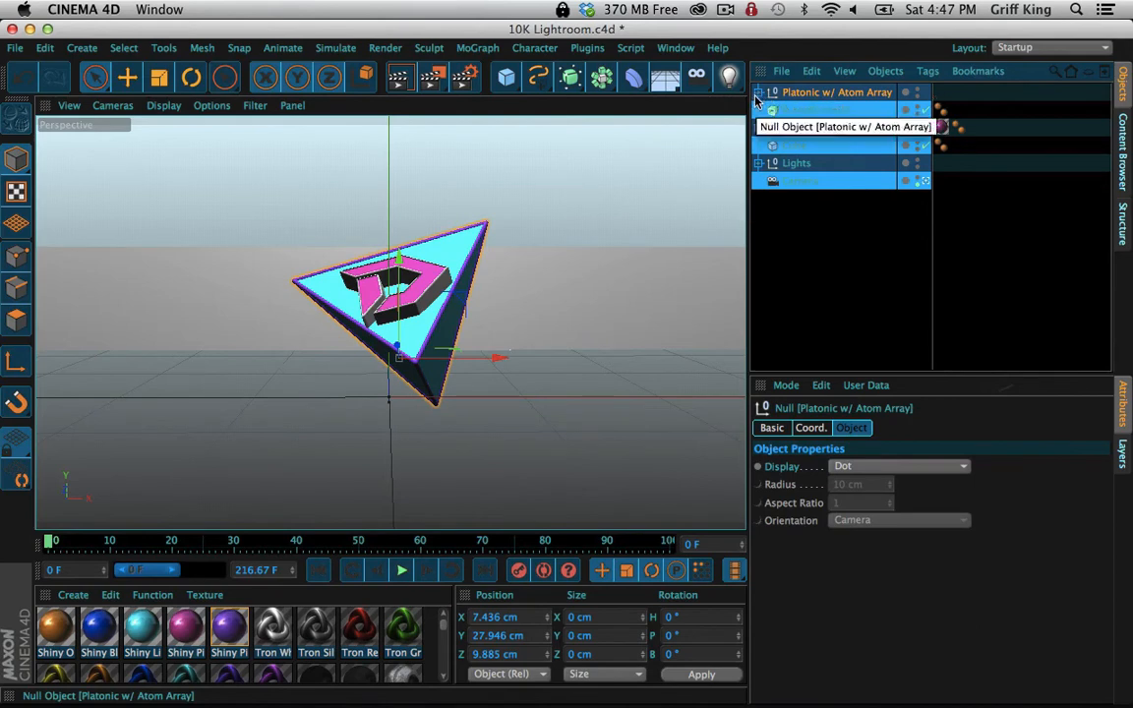
pyautogui.press('super+c')
pyautogui.press('super+v')
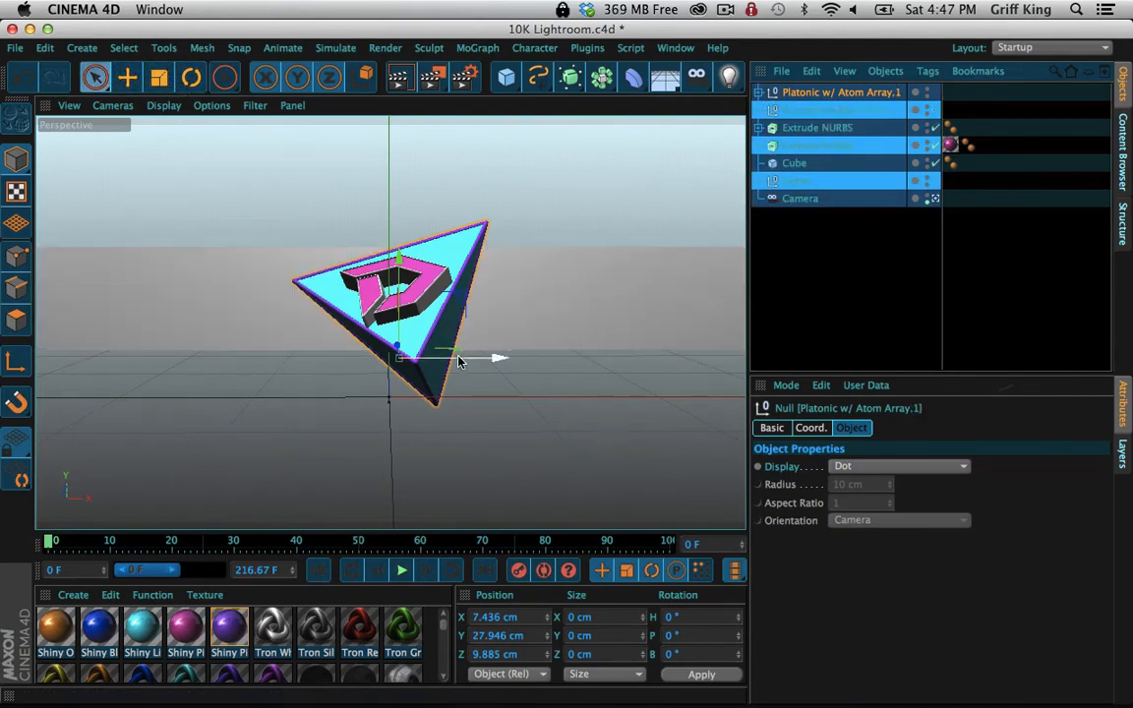
pyautogui.moveTo(498, 360); pyautogui.dragTo(586, 341)
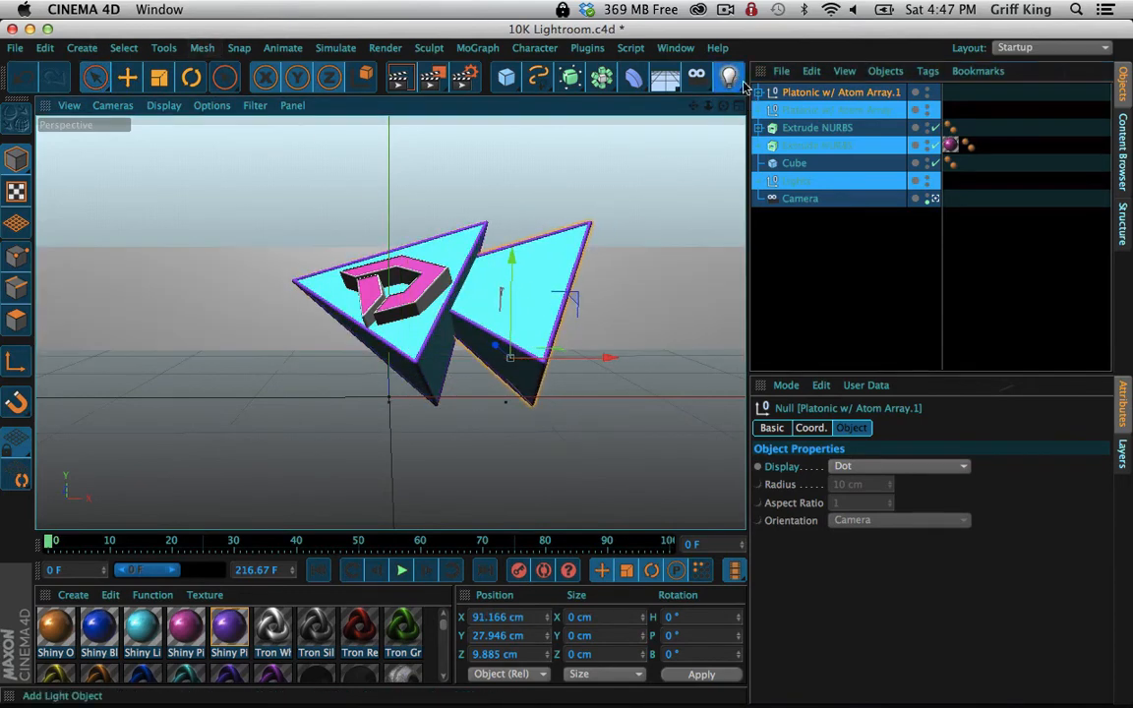
# Rotate the copied group to about H 14.5°, P -24.4°, B -1.5° and scale it up slightly
pyautogui.click(191, 77)
pyautogui.moveTo(536, 295); pyautogui.dragTo(567, 317)
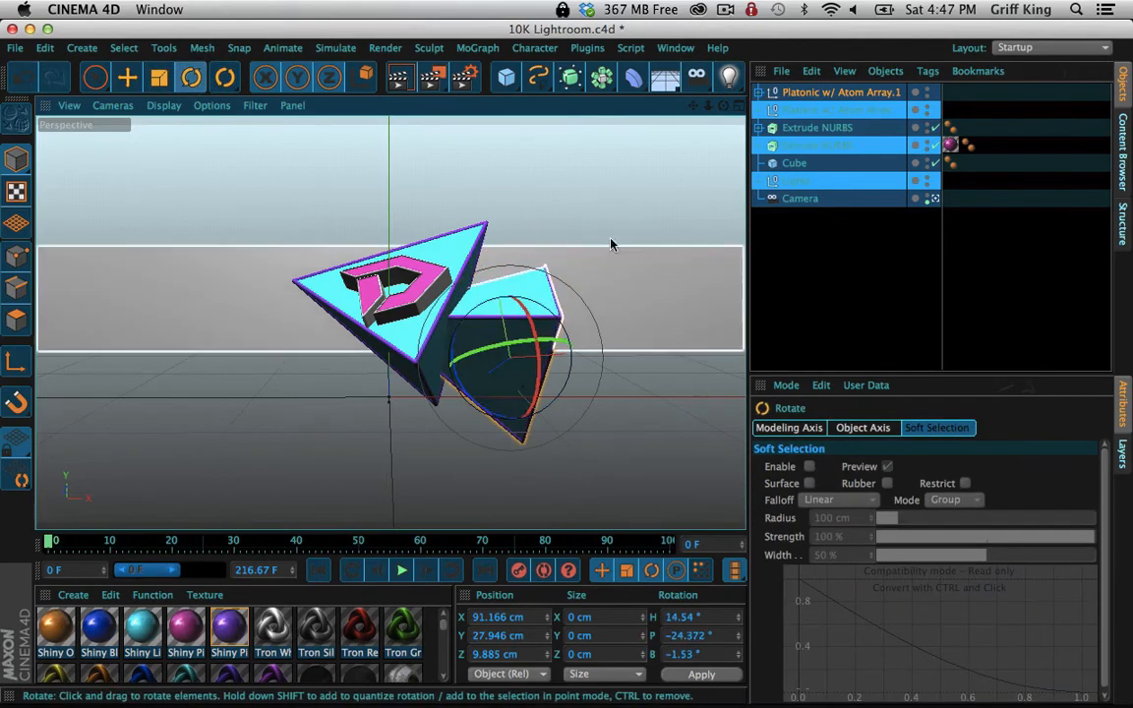
pyautogui.click(758, 93)
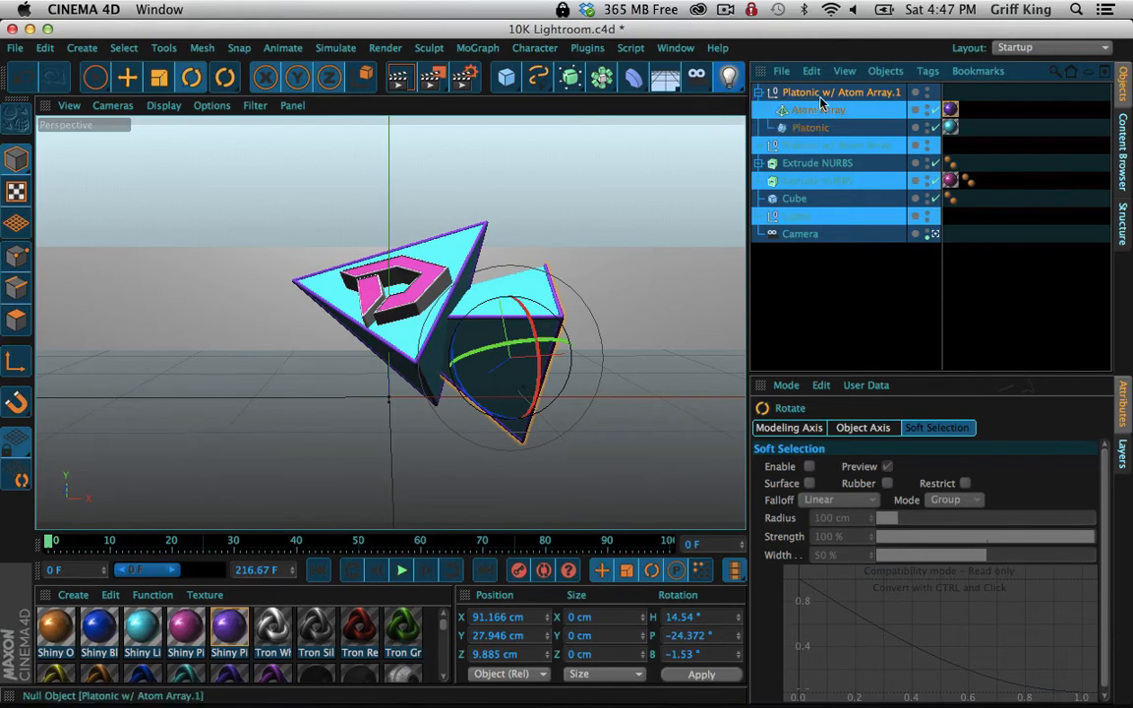
pyautogui.click(821, 129)
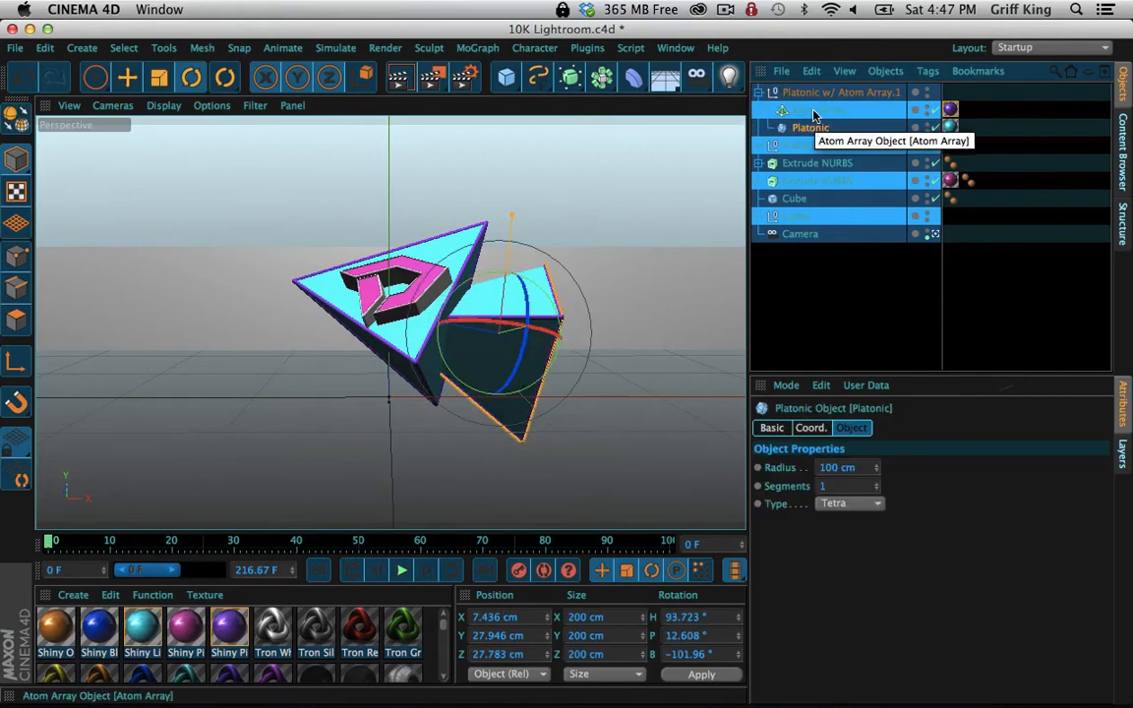
pyautogui.click(797, 93)
pyautogui.click(158, 76)
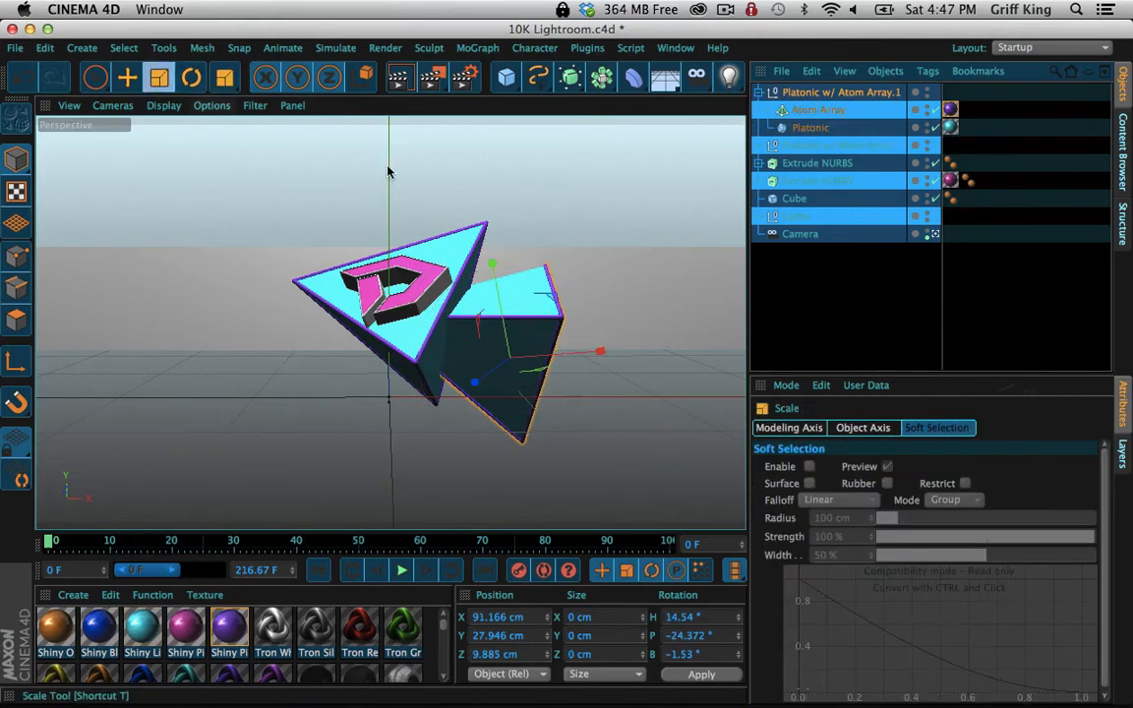
pyautogui.moveTo(663, 257); pyautogui.dragTo(720, 204)
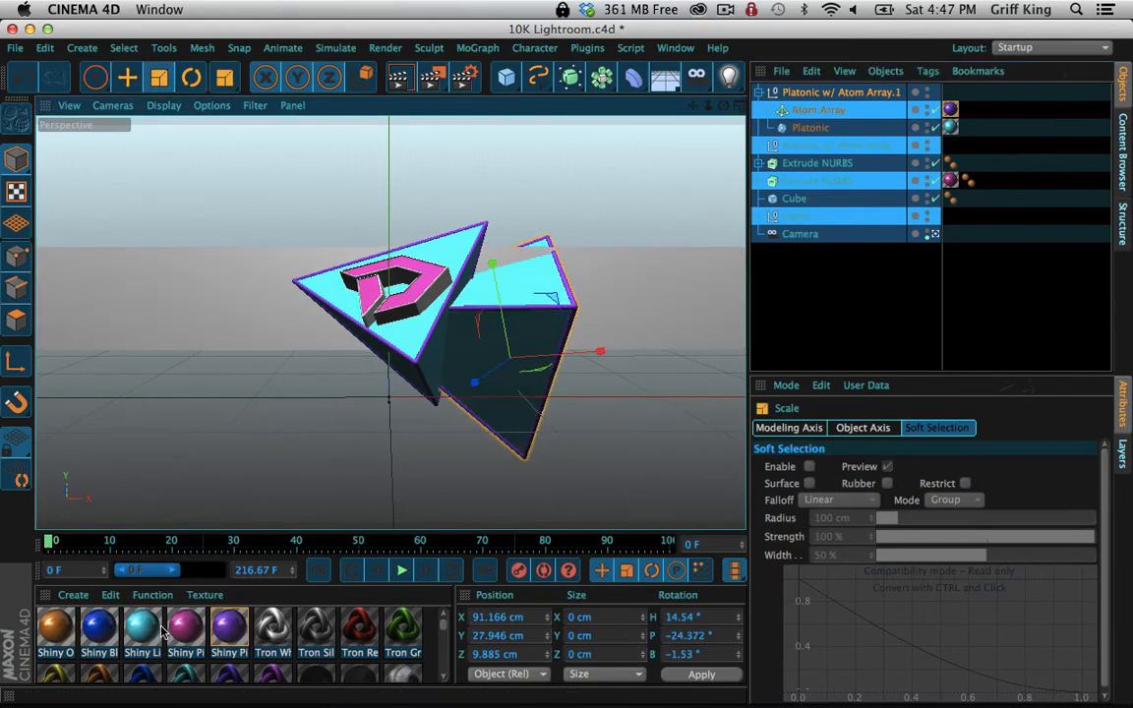
# Apply the shiny white material to the copied group's Platonic and the Shiny Light Blue material to its Atom Array
pyautogui.scroll(1, 163, 630)
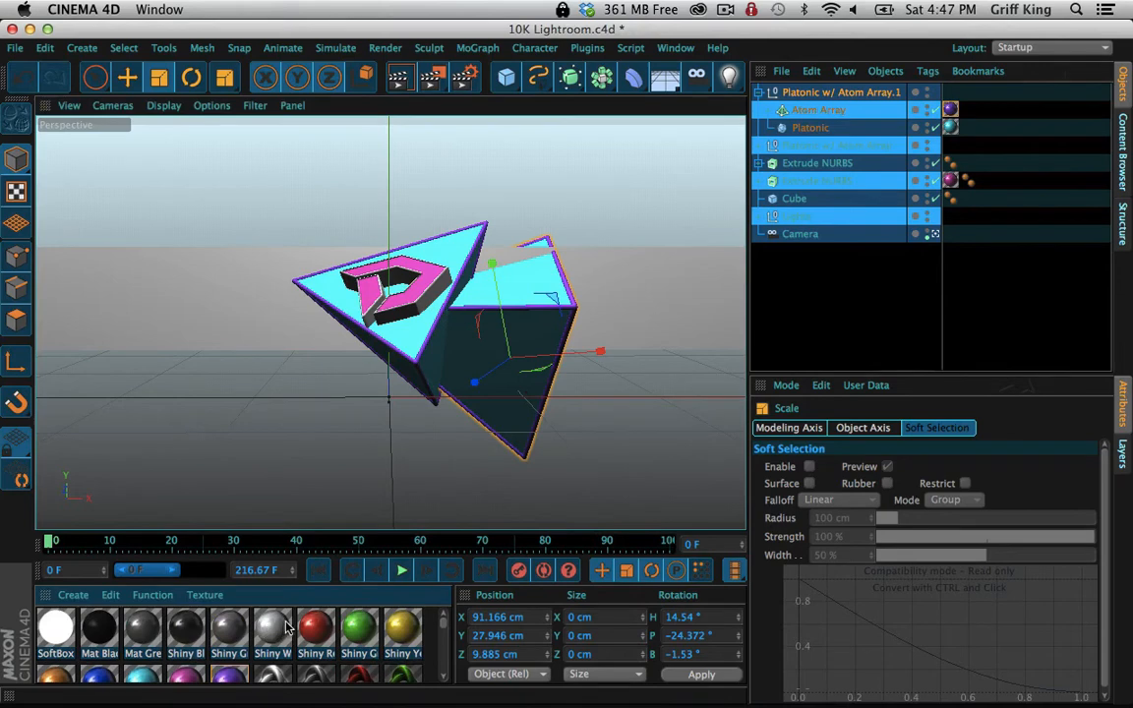
pyautogui.moveTo(286, 626); pyautogui.dragTo(981, 98)
pyautogui.moveTo(968, 147); pyautogui.dragTo(950, 128)
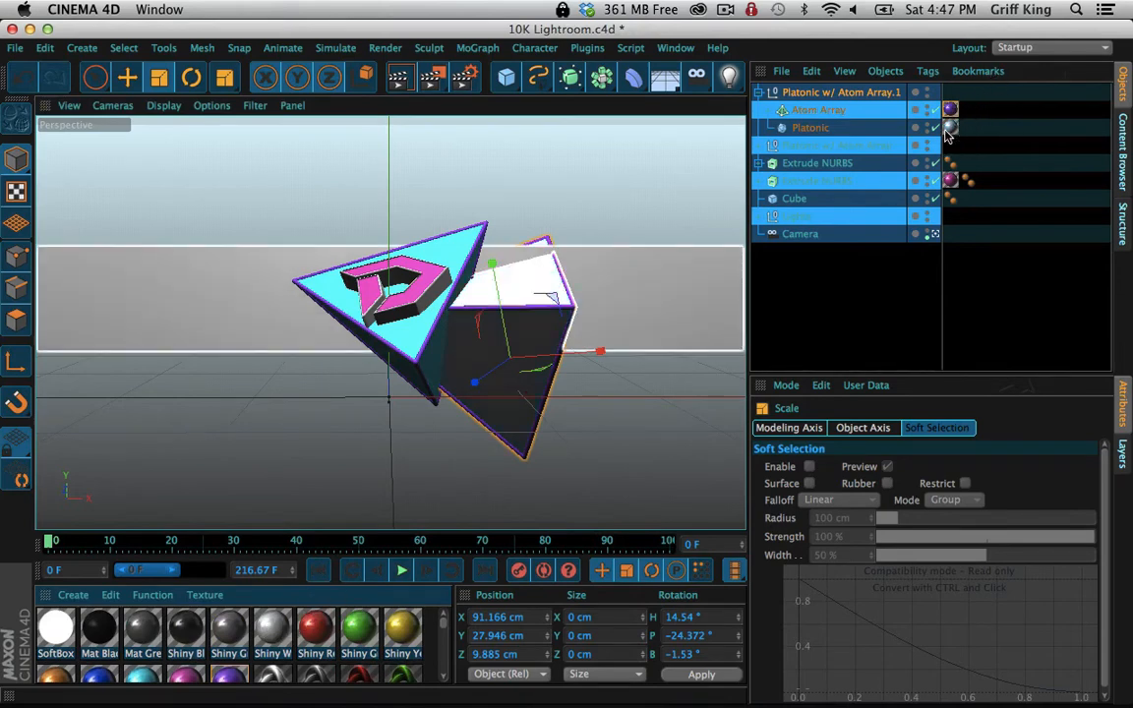
pyautogui.scroll(-1, 259, 620)
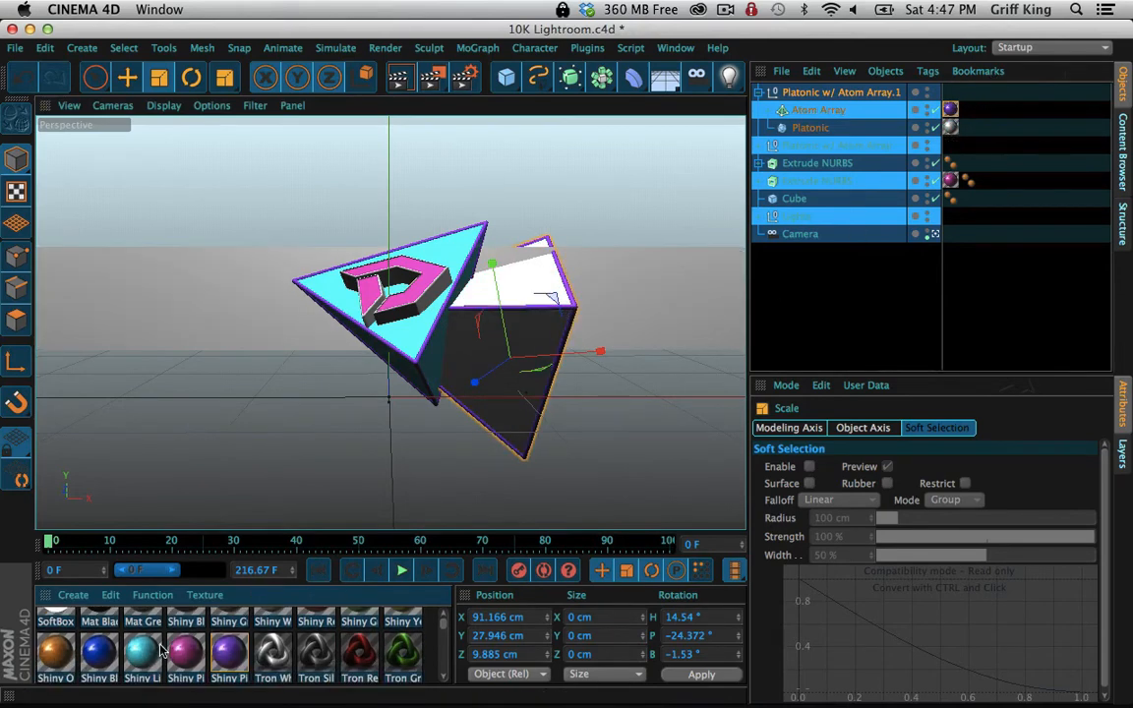
pyautogui.moveTo(139, 659); pyautogui.dragTo(882, 59)
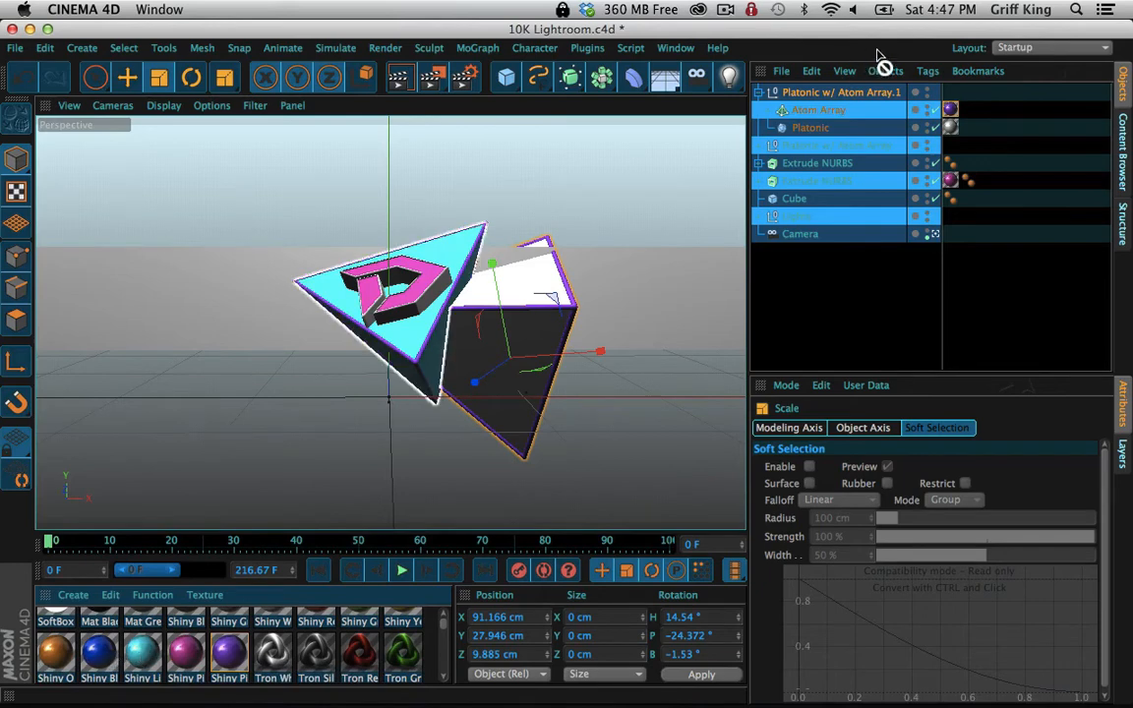
pyautogui.moveTo(956, 108); pyautogui.dragTo(950, 126)
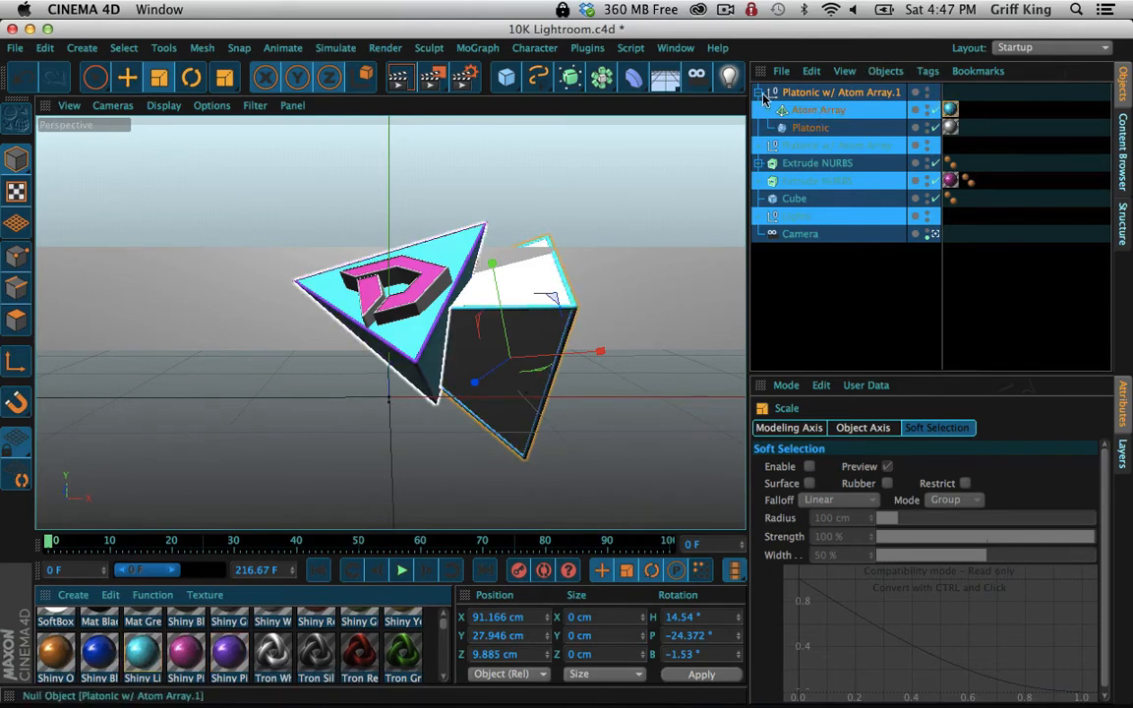
# Move the copied group to about X 87.7, Y 51.1, Z 20.5 cm and rotate it to about H 150.6°, P -3.6°, B 33.5°
pyautogui.click(758, 92)
pyautogui.click(817, 95)
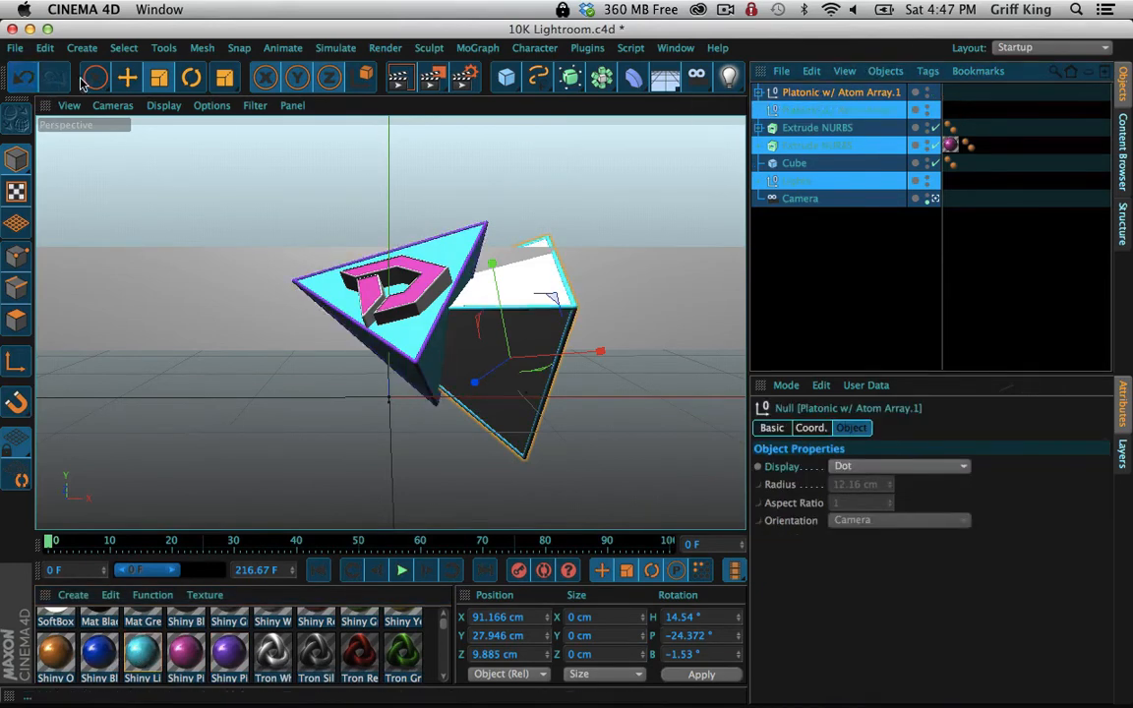
pyautogui.moveTo(96, 76); pyautogui.dragTo(143, 103)
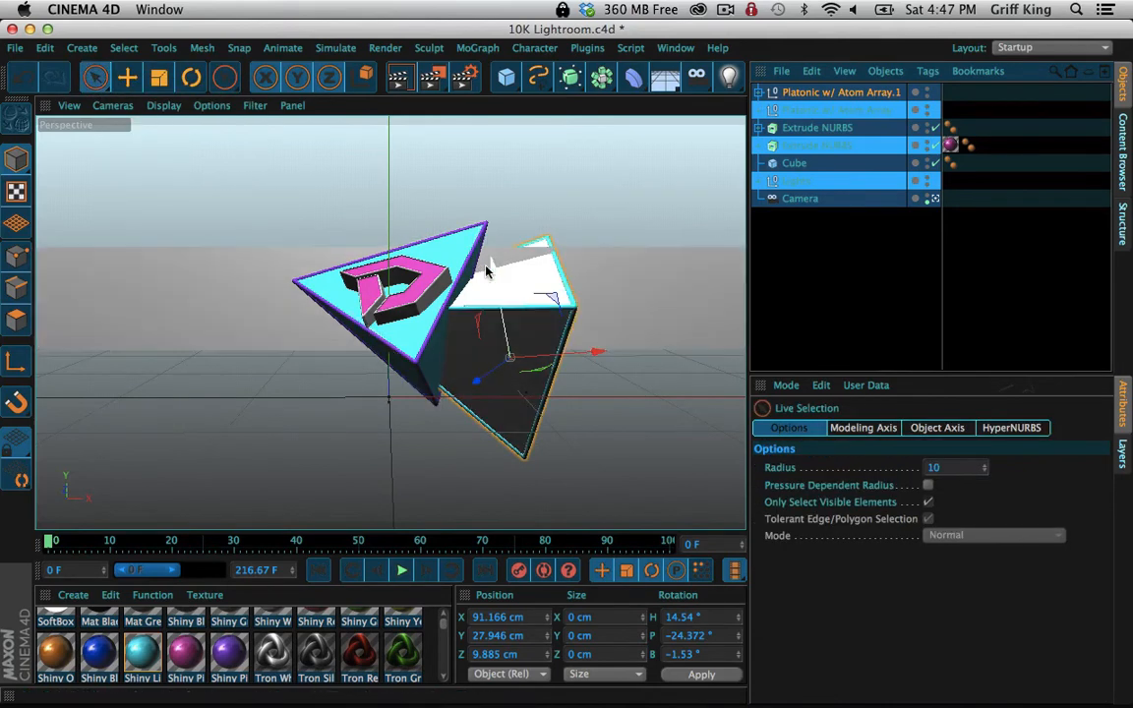
pyautogui.moveTo(487, 263); pyautogui.dragTo(481, 341)
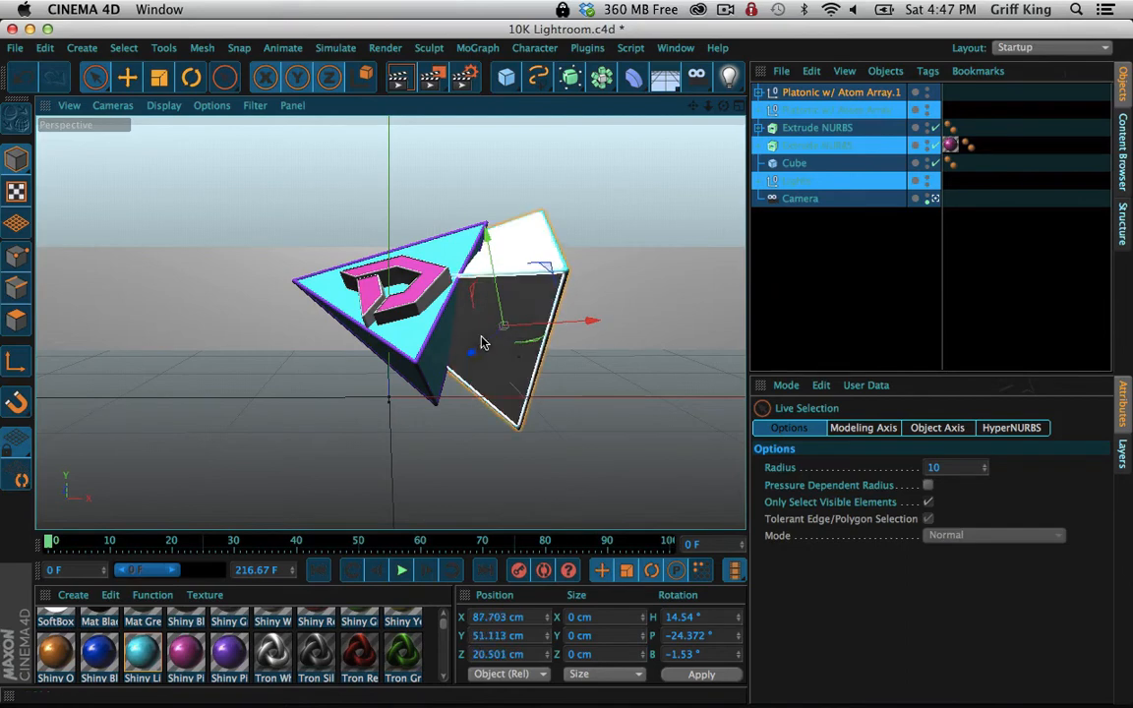
pyautogui.click(191, 77)
pyautogui.moveTo(495, 307); pyautogui.dragTo(522, 313)
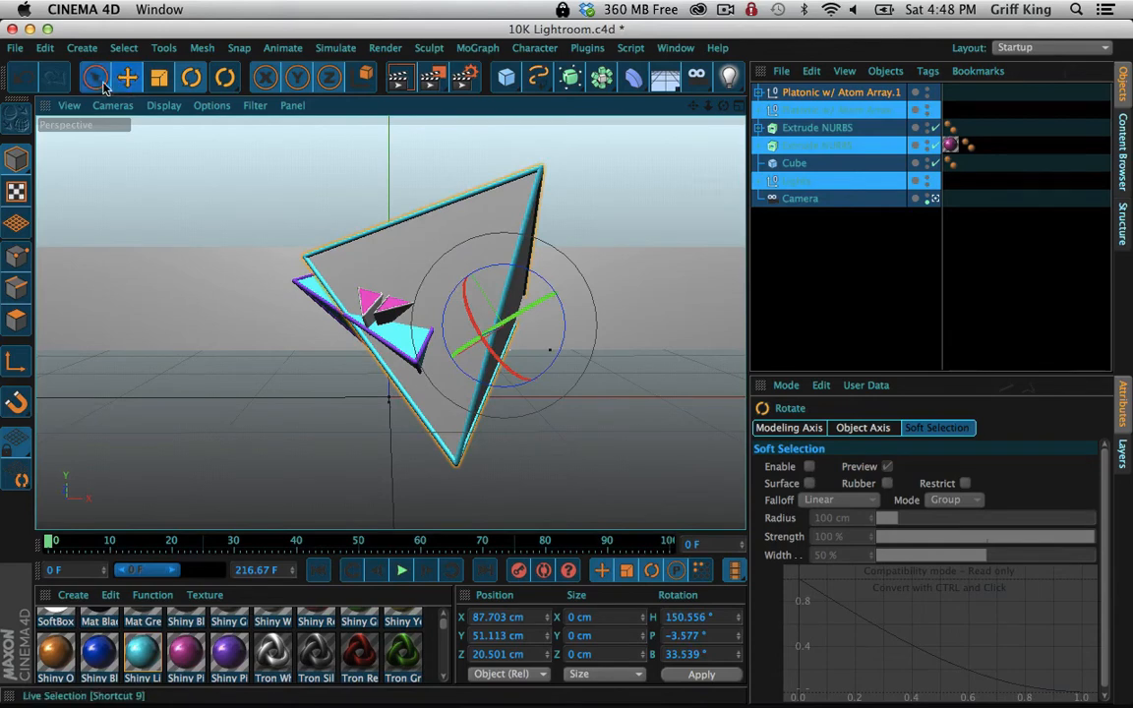
# Move the copied group back to about X 143.8, Y 45.3, Z 103.6 cm and rotate it to about H 30°, P 25°, B 225.5°
pyautogui.click(95, 76)
pyautogui.moveTo(463, 349); pyautogui.dragTo(517, 325)
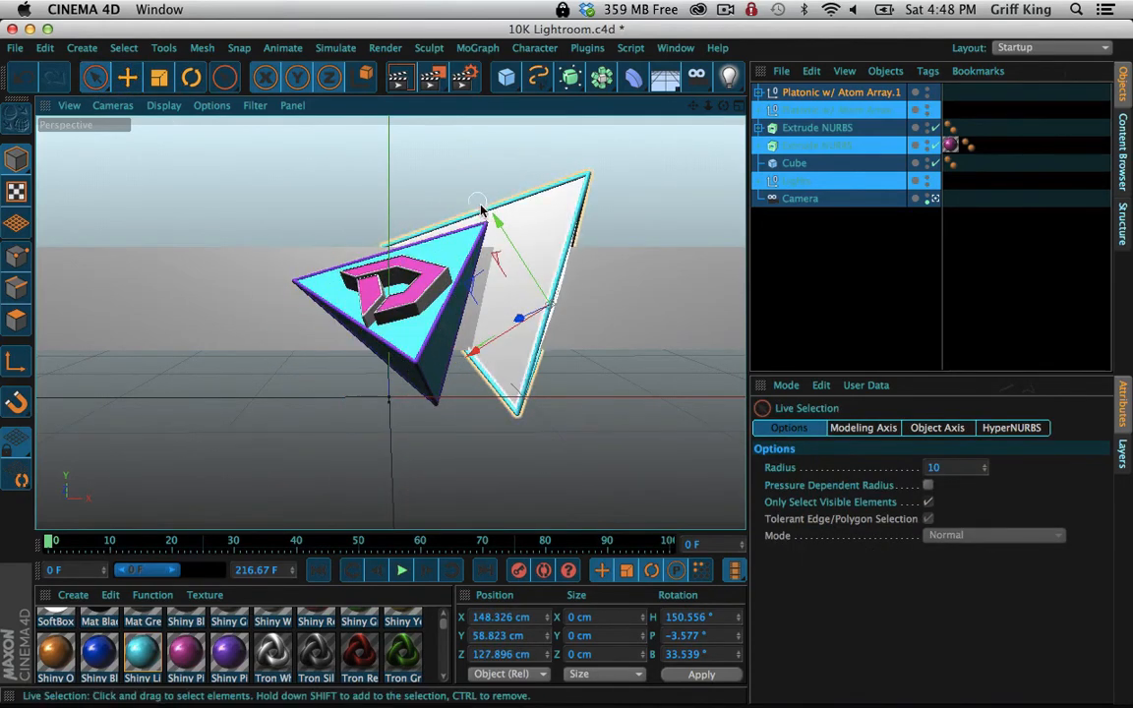
pyautogui.moveTo(497, 226); pyautogui.dragTo(517, 340)
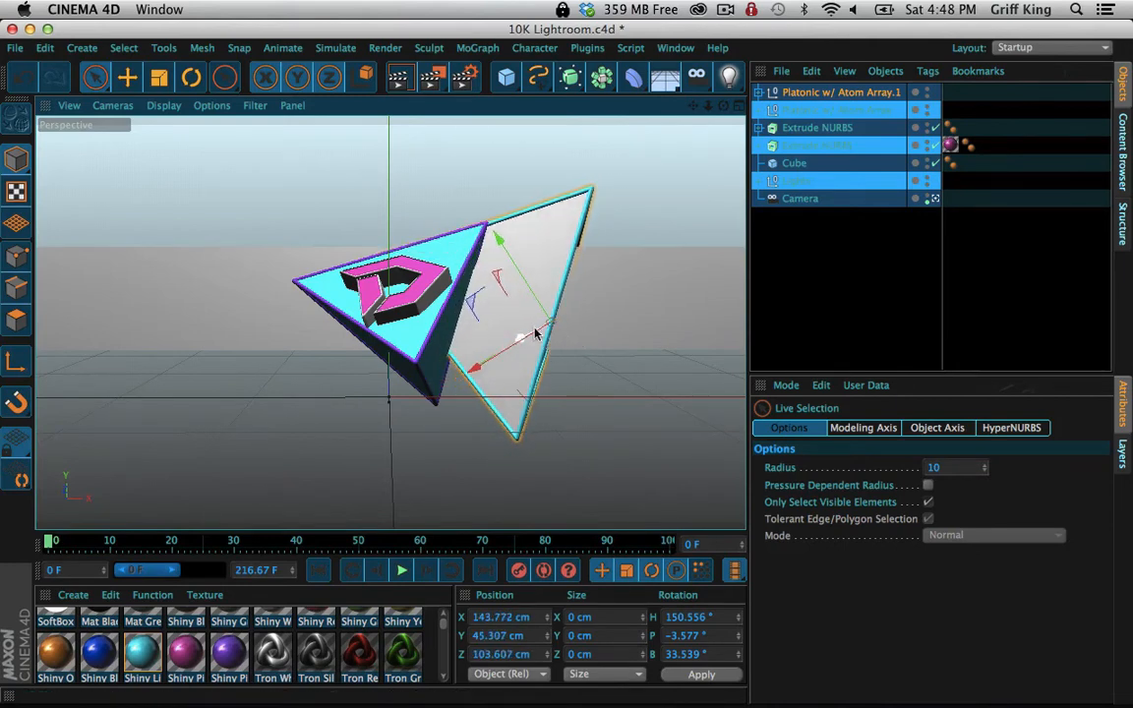
pyautogui.press('r')
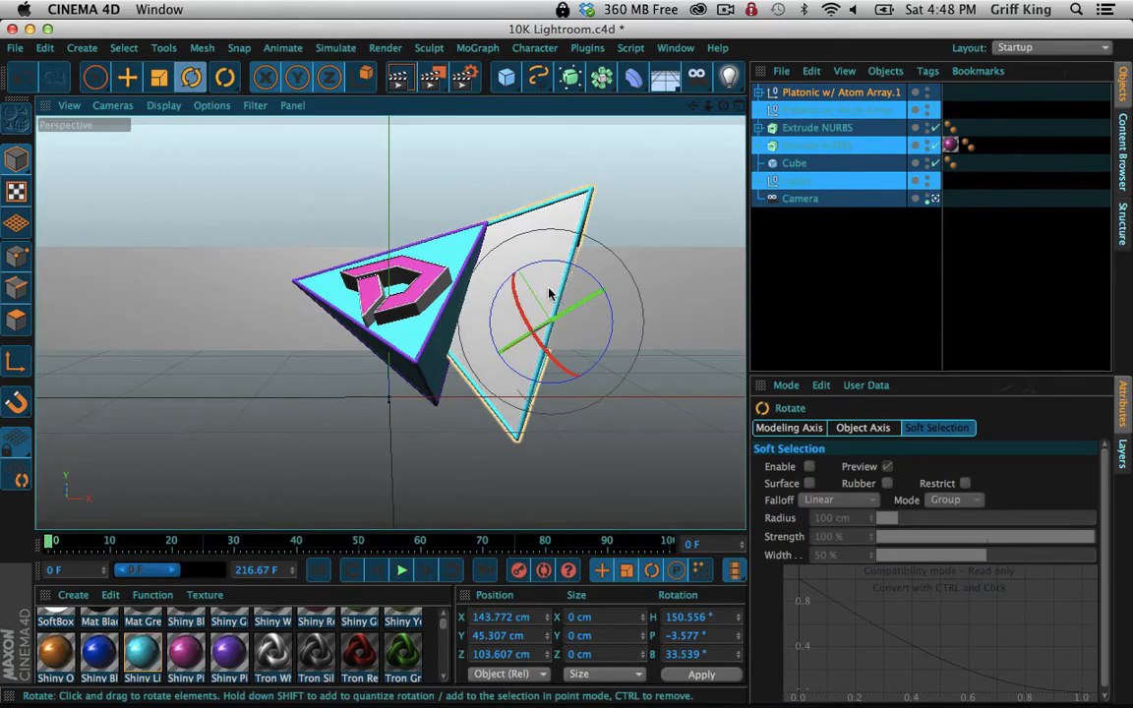
pyautogui.moveTo(549, 293); pyautogui.dragTo(581, 310)
pyautogui.moveTo(573, 214); pyautogui.dragTo(536, 228)
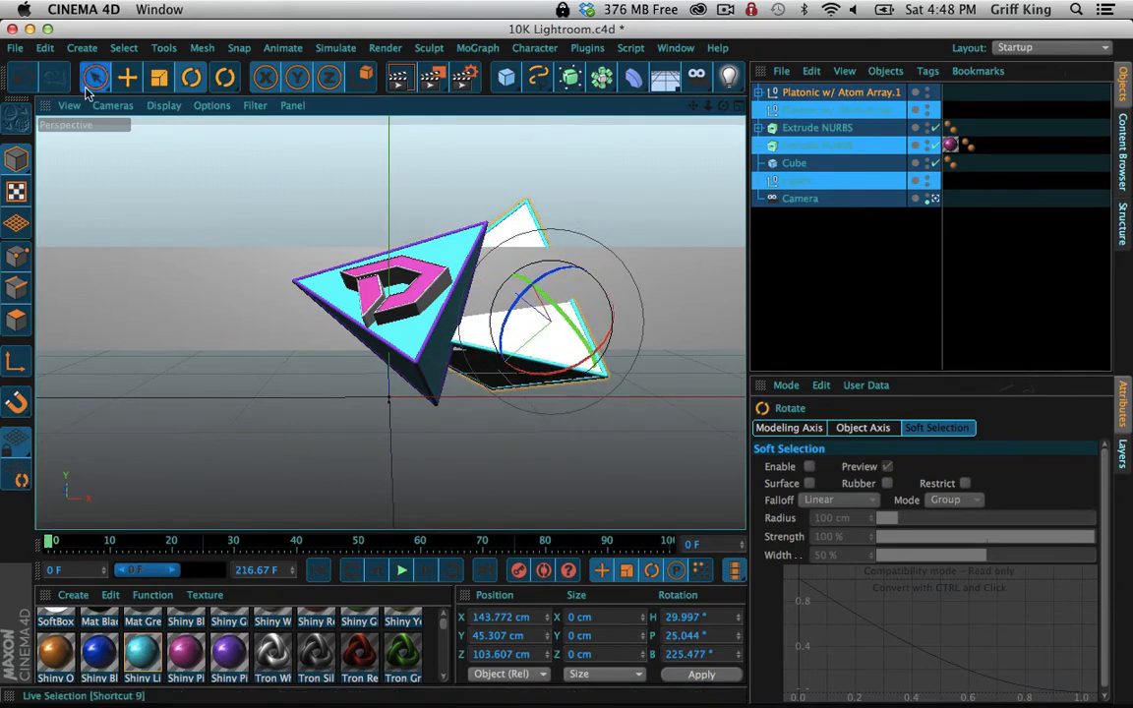
# Move the copied group to about X 125.8, Y 75.2, Z 63.7 cm and scale it down to roughly half size
pyautogui.click(96, 77)
pyautogui.moveTo(526, 273); pyautogui.dragTo(463, 349)
pyautogui.moveTo(464, 344); pyautogui.dragTo(484, 256)
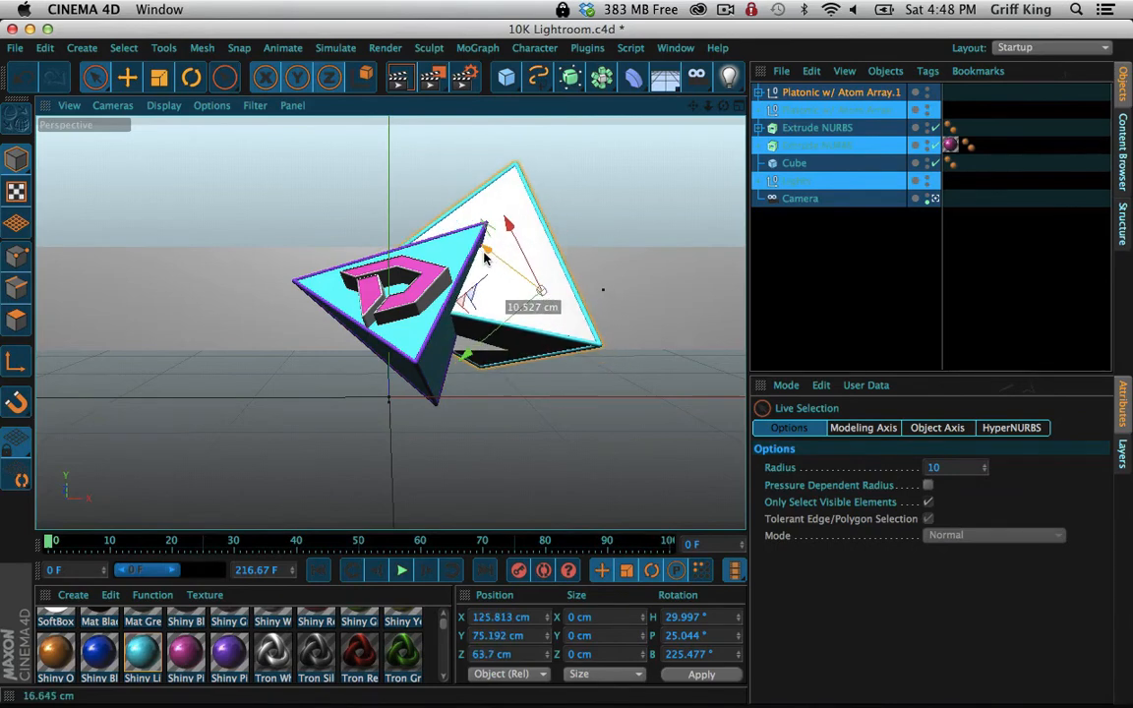
pyautogui.click(190, 80)
pyautogui.click(158, 77)
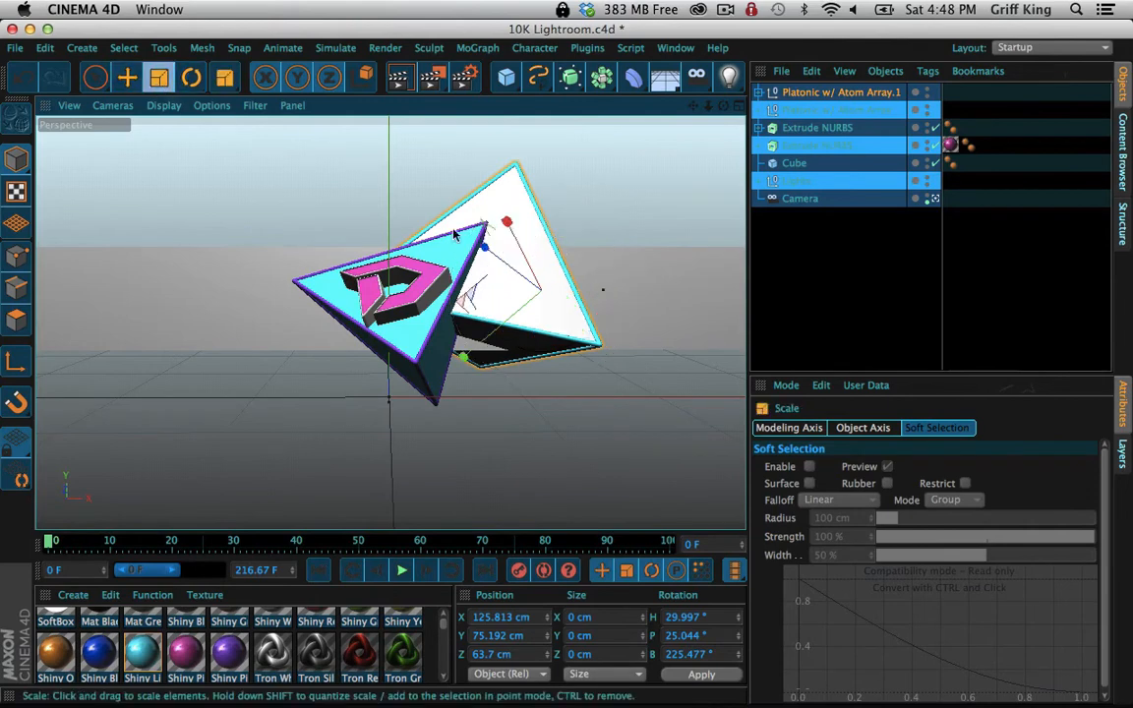
pyautogui.moveTo(556, 162); pyautogui.dragTo(421, 341)
pyautogui.moveTo(345, 374); pyautogui.dragTo(344, 374)
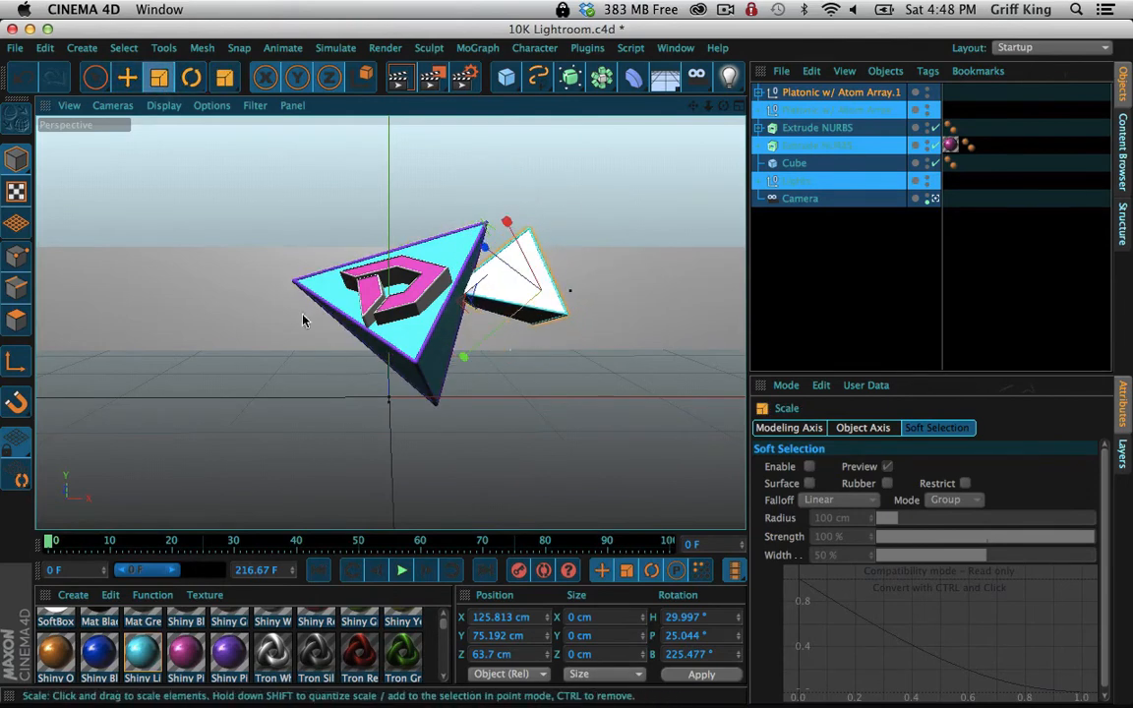
# Rotate the copied group to about H 119.5°, P -11.1°, B 125.9° and move it to about X 97.4, Y 68.8, Z 47.6 cm
pyautogui.click(193, 79)
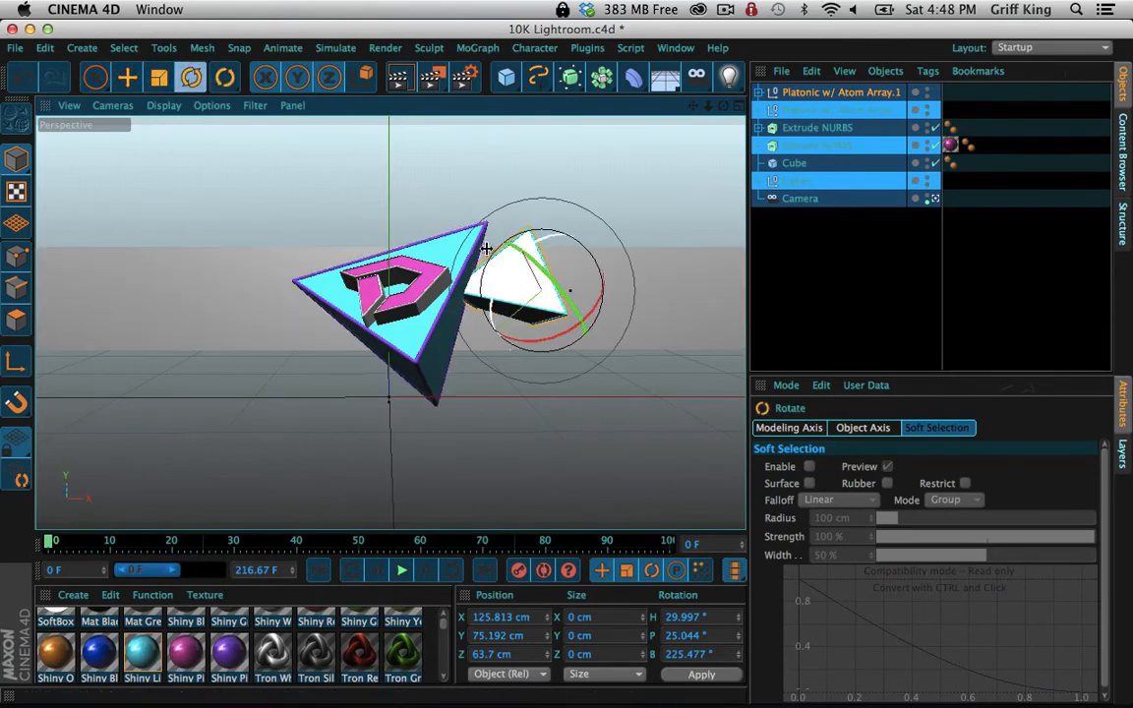
pyautogui.moveTo(567, 261); pyautogui.dragTo(510, 249)
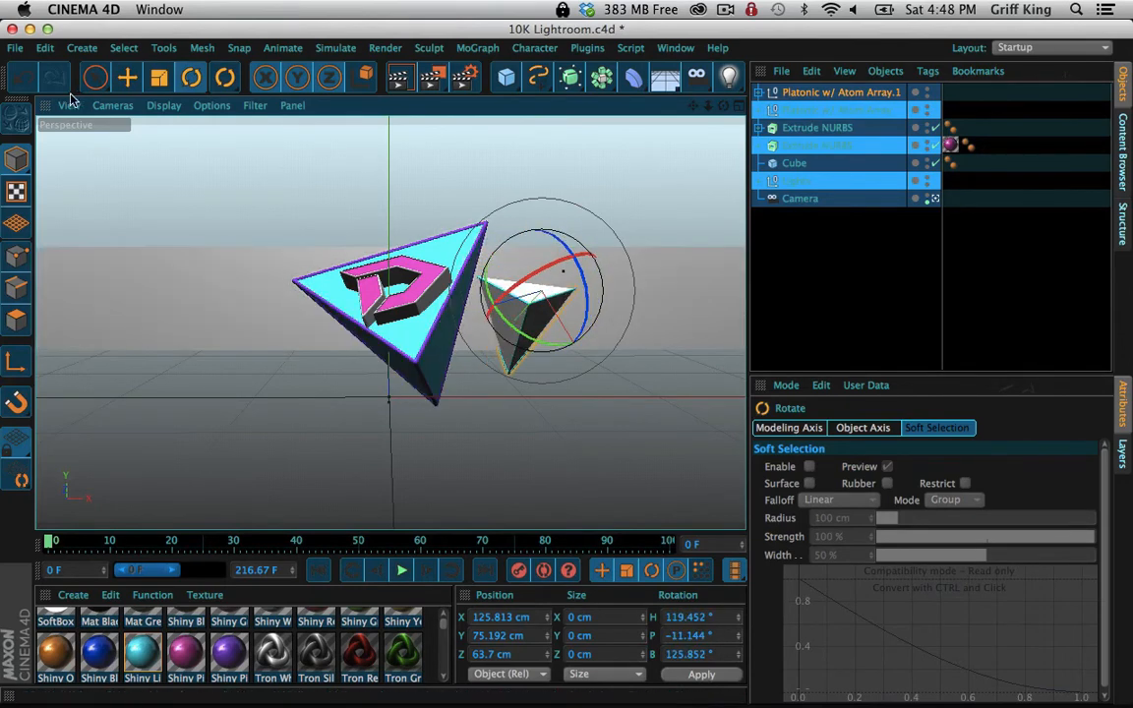
pyautogui.click(95, 79)
pyautogui.moveTo(452, 315); pyautogui.dragTo(424, 322)
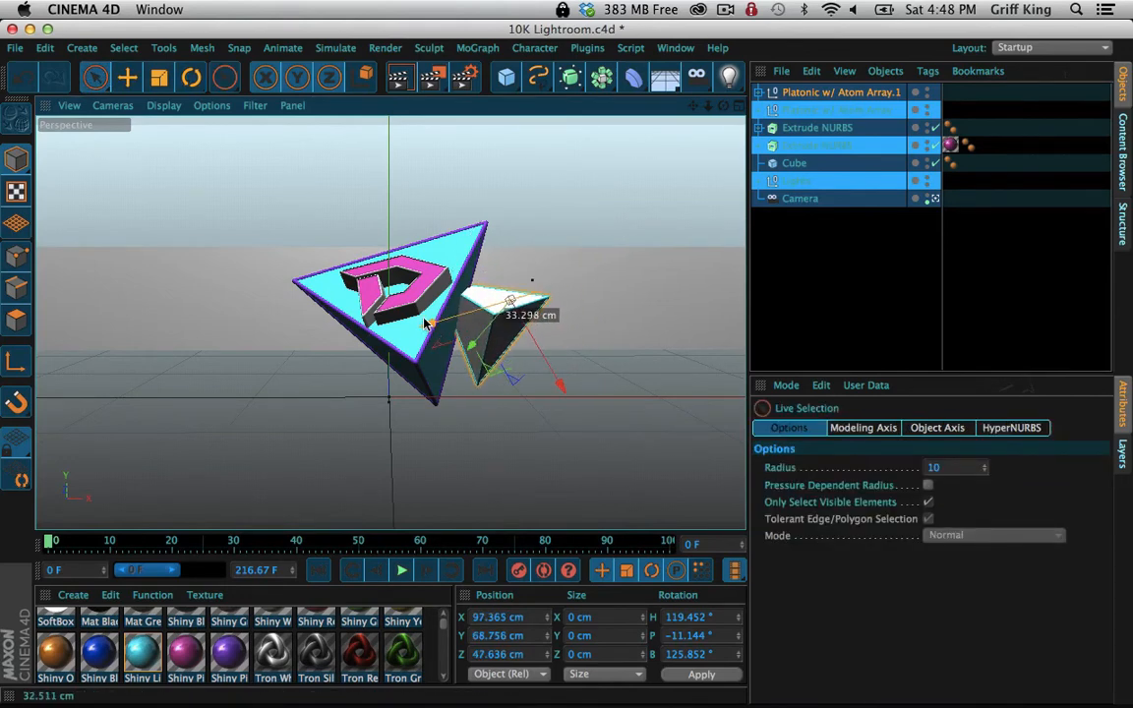
# Rotate the copied group to about H 134.3°, P -9.5°, B 121.3° and move it to about X 87.6, Y 66.5, Z 38.1 cm
pyautogui.click(191, 78)
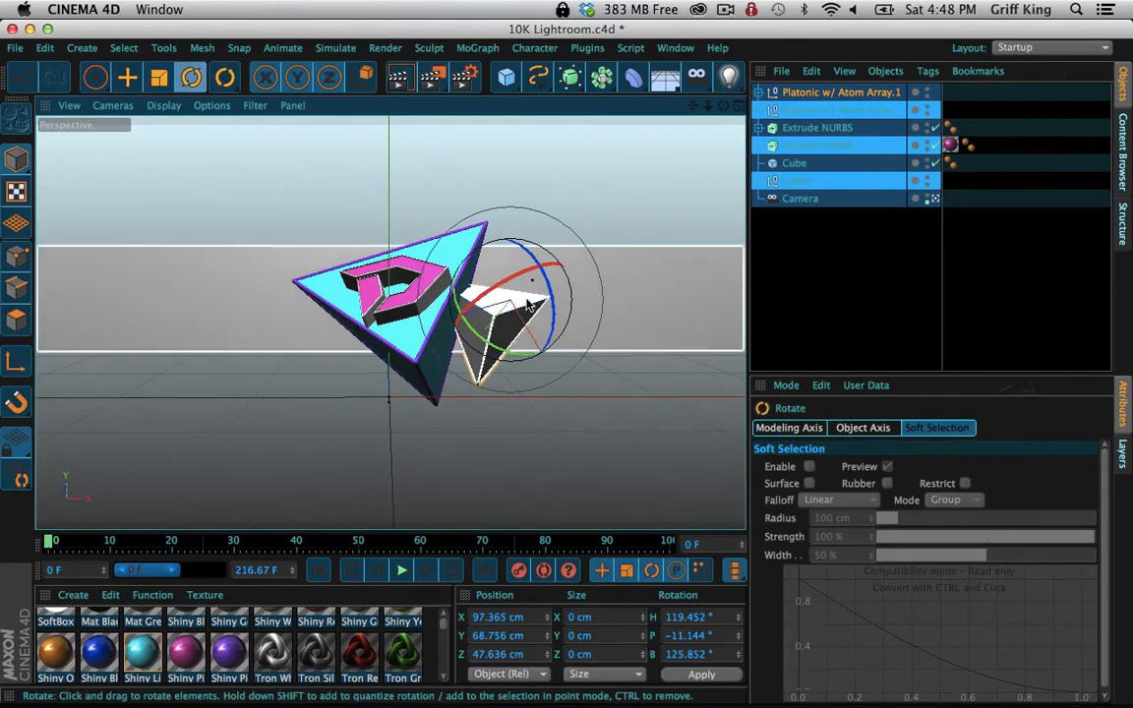
pyautogui.moveTo(535, 298)
pyautogui.mouseDown()
pyautogui.moveTo(561, 288)
pyautogui.moveTo(546, 313)
pyautogui.mouseUp()
pyautogui.click(95, 78)
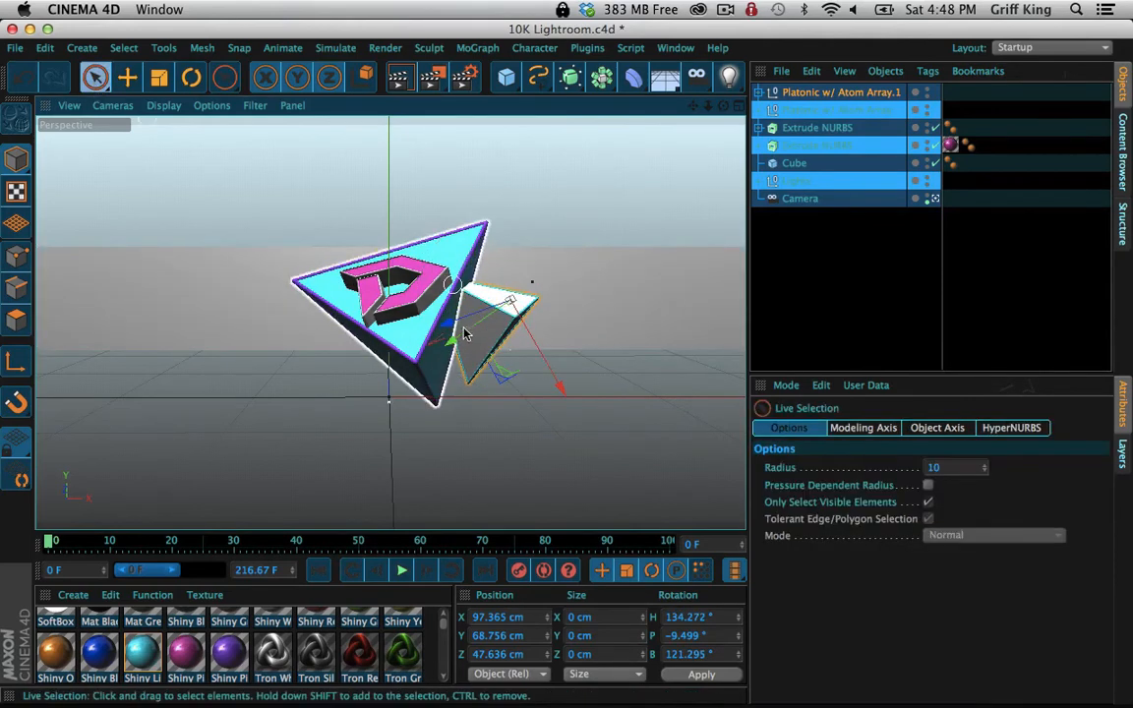
pyautogui.moveTo(465, 335); pyautogui.dragTo(435, 328)
# Scale the copied group up to roughly double size and rotate it to about H 43.7°, P -141.1°, B -57.3°
pyautogui.click(158, 77)
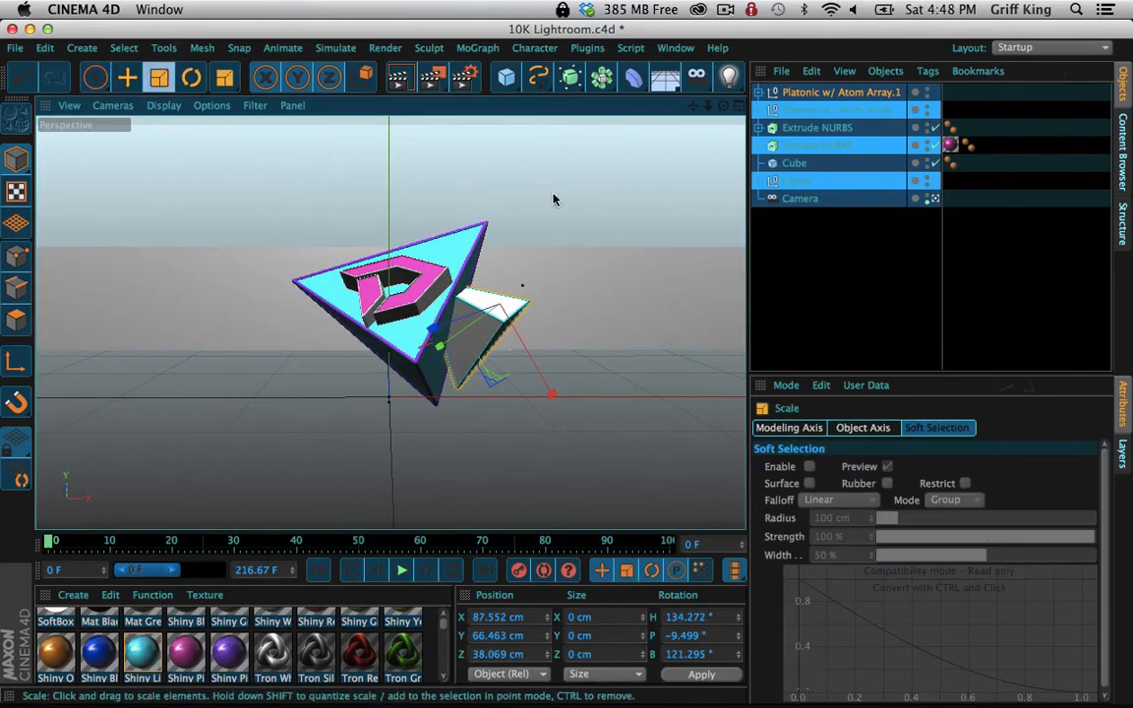
pyautogui.moveTo(557, 203)
pyautogui.mouseDown()
pyautogui.moveTo(531, 280)
pyautogui.moveTo(549, 200)
pyautogui.mouseUp()
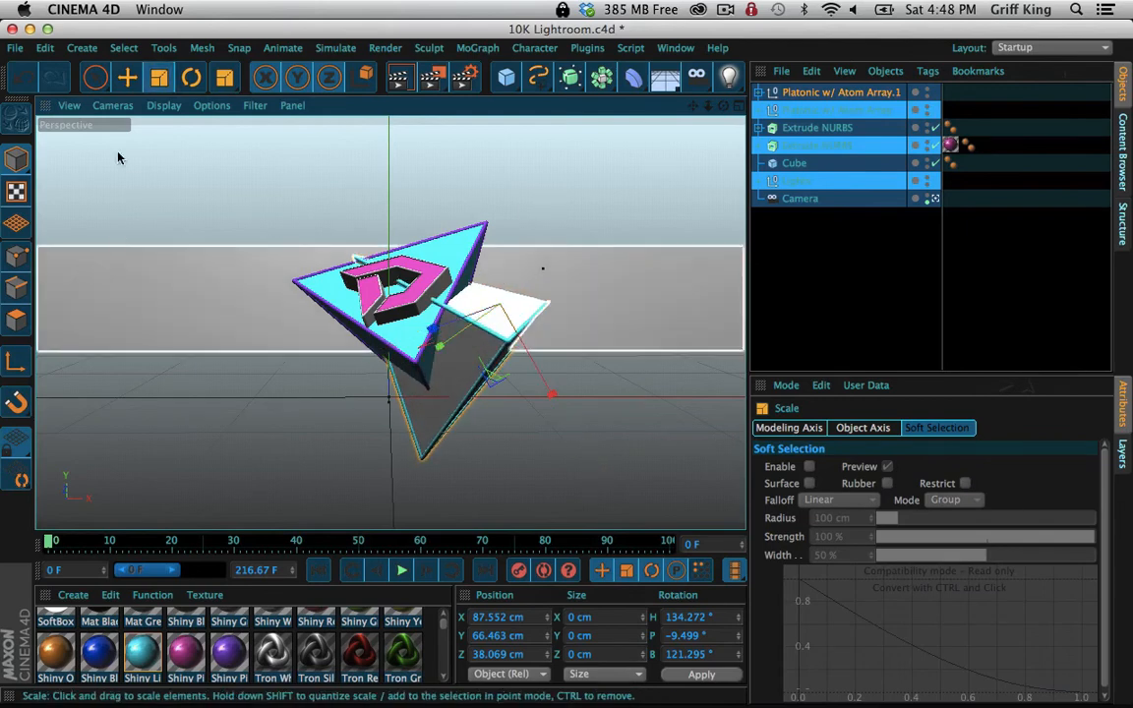
pyautogui.click(96, 79)
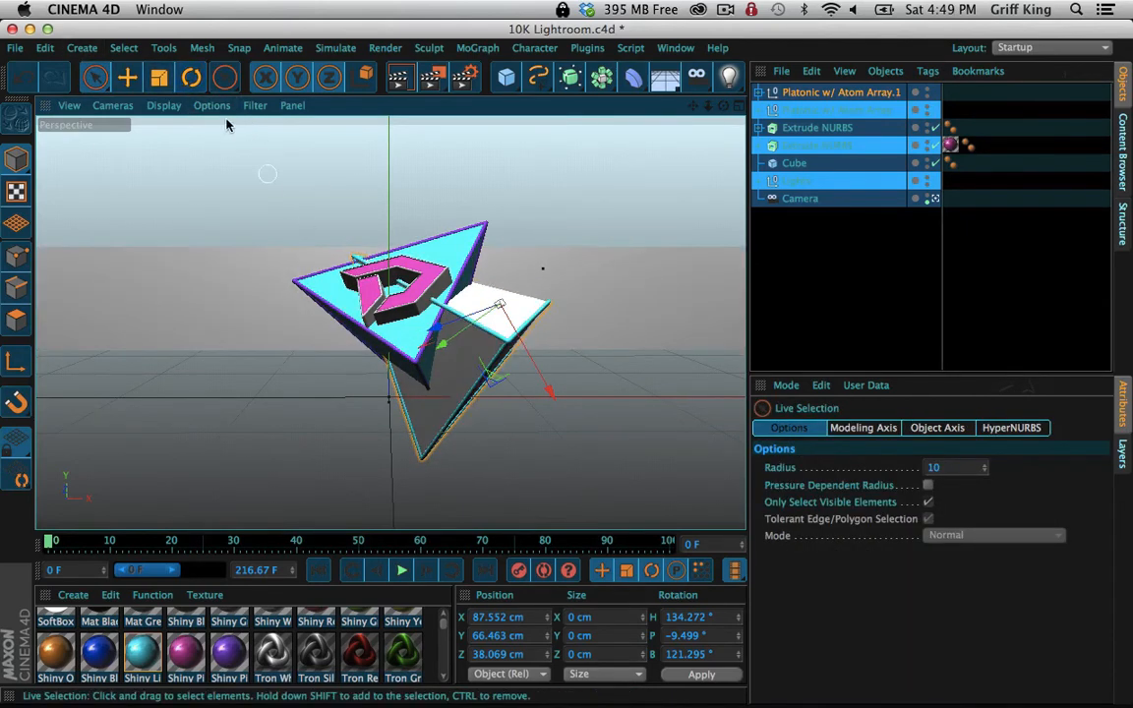
pyautogui.click(192, 78)
pyautogui.moveTo(499, 309); pyautogui.dragTo(455, 251)
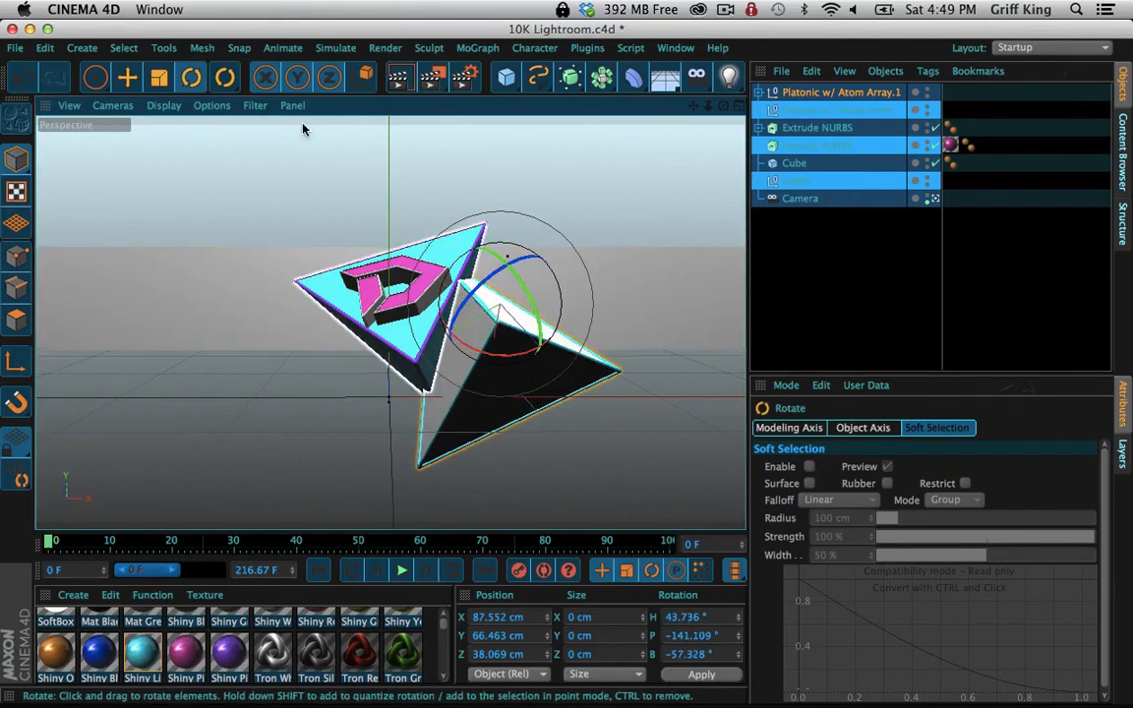
# Scale the copied group down and reposition it above and to the right of the logo tetrahedron
pyautogui.click(95, 76)
pyautogui.moveTo(489, 355); pyautogui.dragTo(504, 293)
pyautogui.click(159, 79)
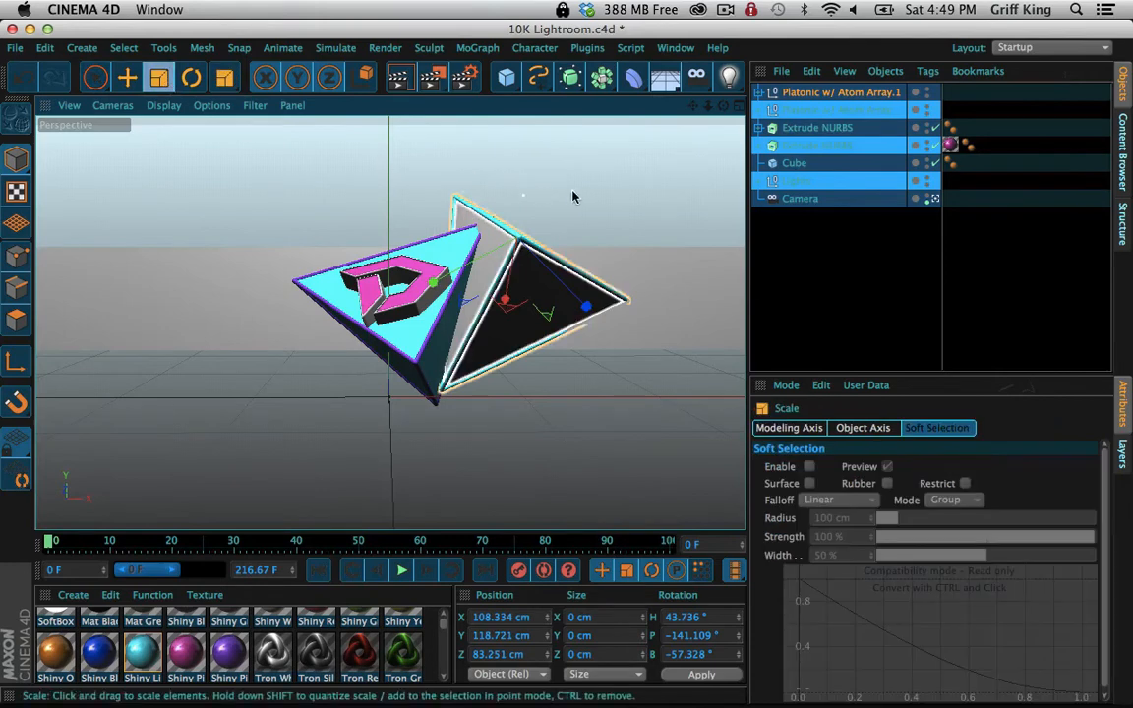
pyautogui.moveTo(521, 234); pyautogui.dragTo(462, 258)
pyautogui.click(95, 78)
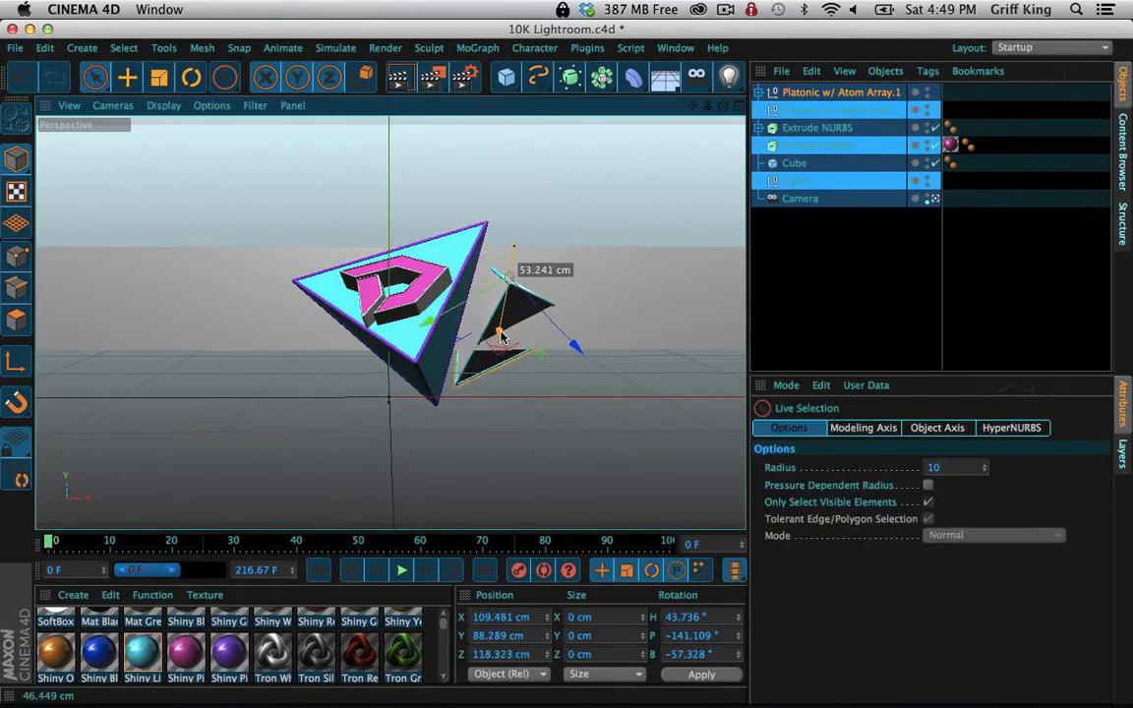
pyautogui.moveTo(497, 332); pyautogui.dragTo(523, 252)
pyautogui.click(520, 229)
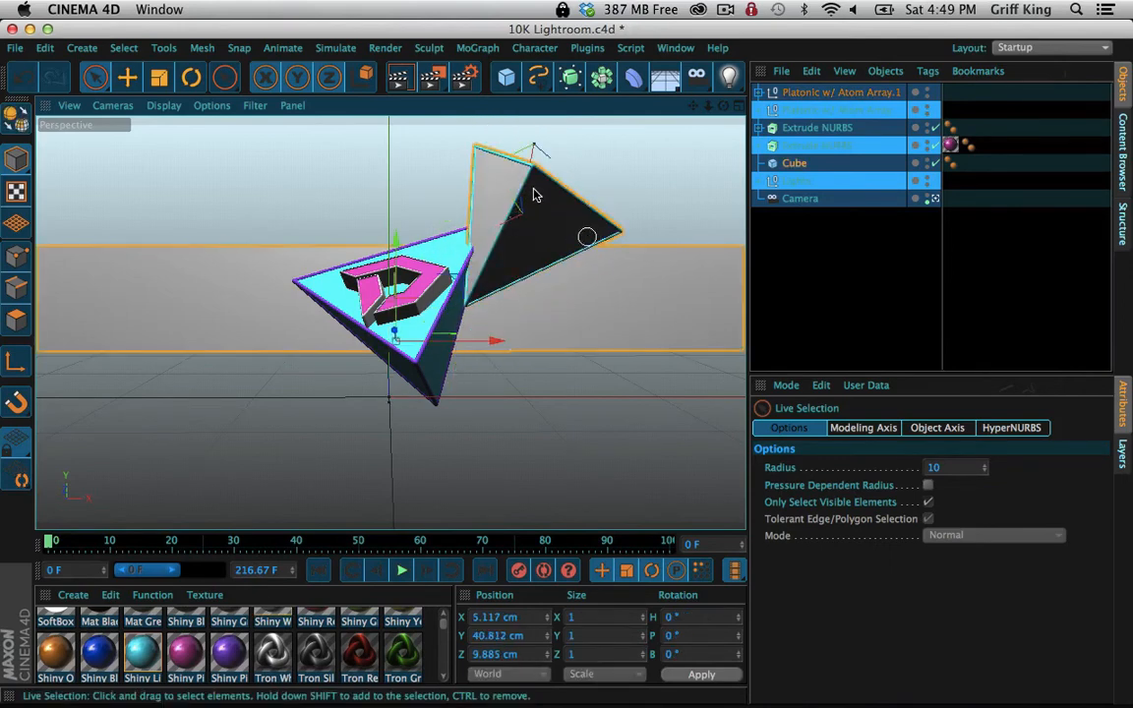
pyautogui.moveTo(512, 195); pyautogui.dragTo(520, 180)
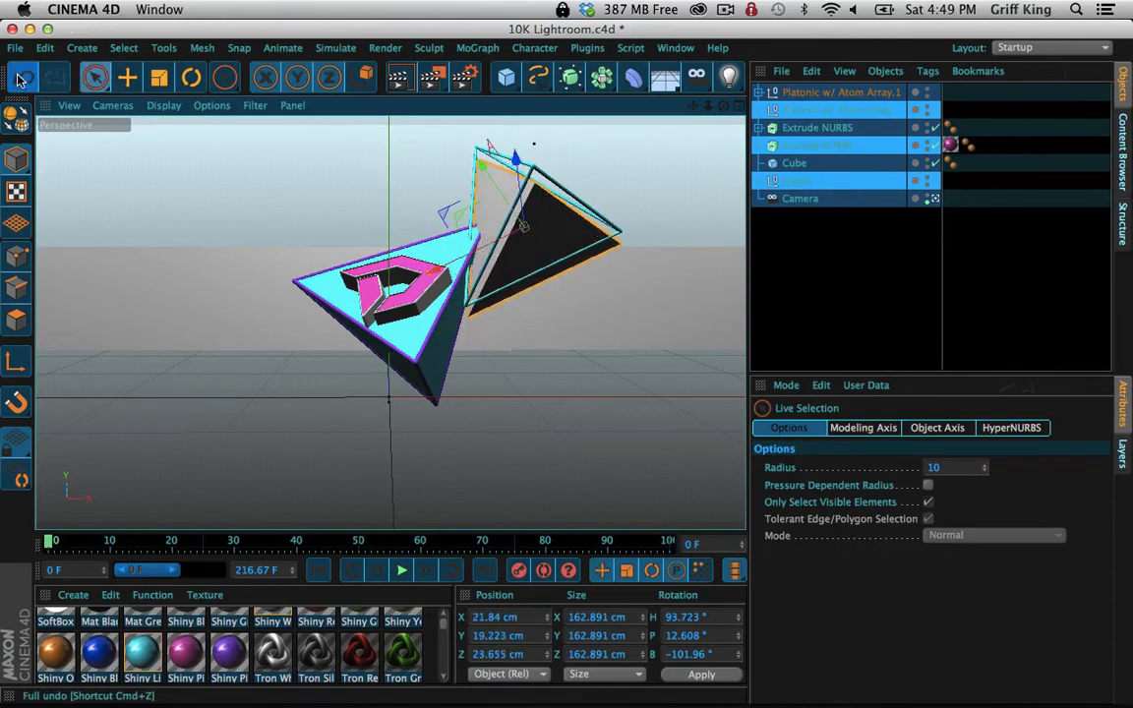
pyautogui.click(20, 79)
# Move the copied group to about X 85.7, Y 98.2, Z -23.7 cm and rotate it to about H 52.9°, P -159.8°, B -76.8°
pyautogui.click(805, 95)
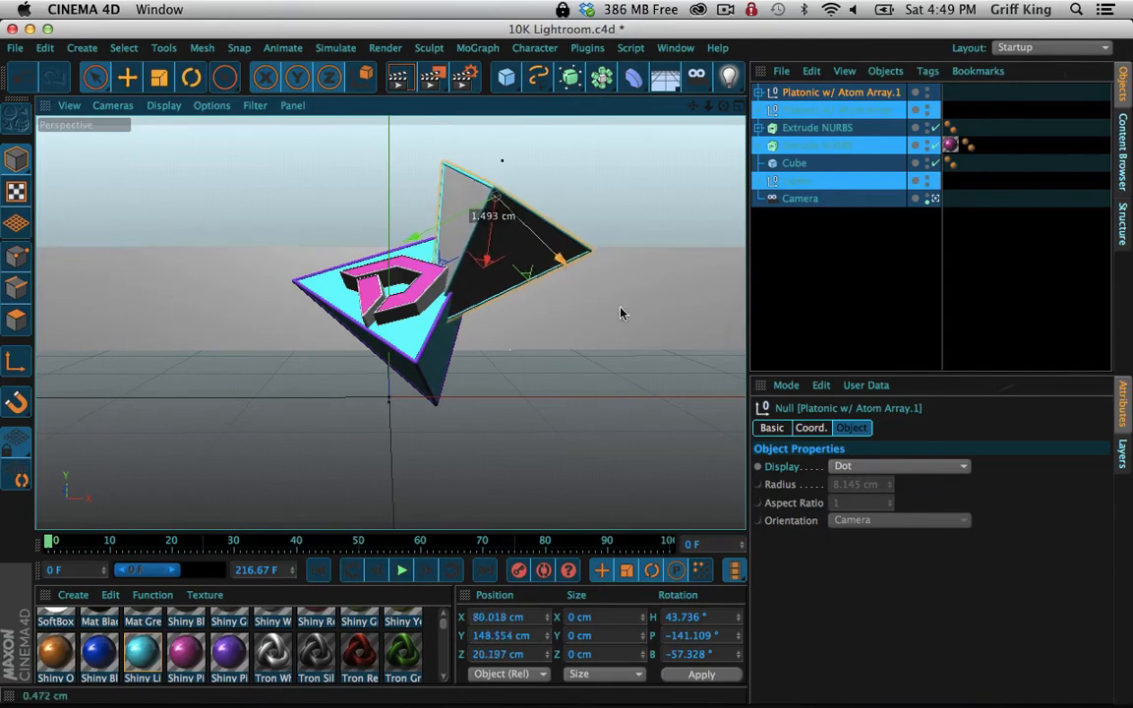
pyautogui.moveTo(621, 312); pyautogui.dragTo(618, 313)
pyautogui.moveTo(474, 285); pyautogui.dragTo(423, 300)
pyautogui.click(187, 83)
pyautogui.moveTo(519, 328); pyautogui.dragTo(551, 246)
# Move the copied group to about X 83.9, Y 88.8, Z 76.5 cm and rotate it to about H 66.5°, P -149.6°, B -66.1°
pyautogui.click(95, 78)
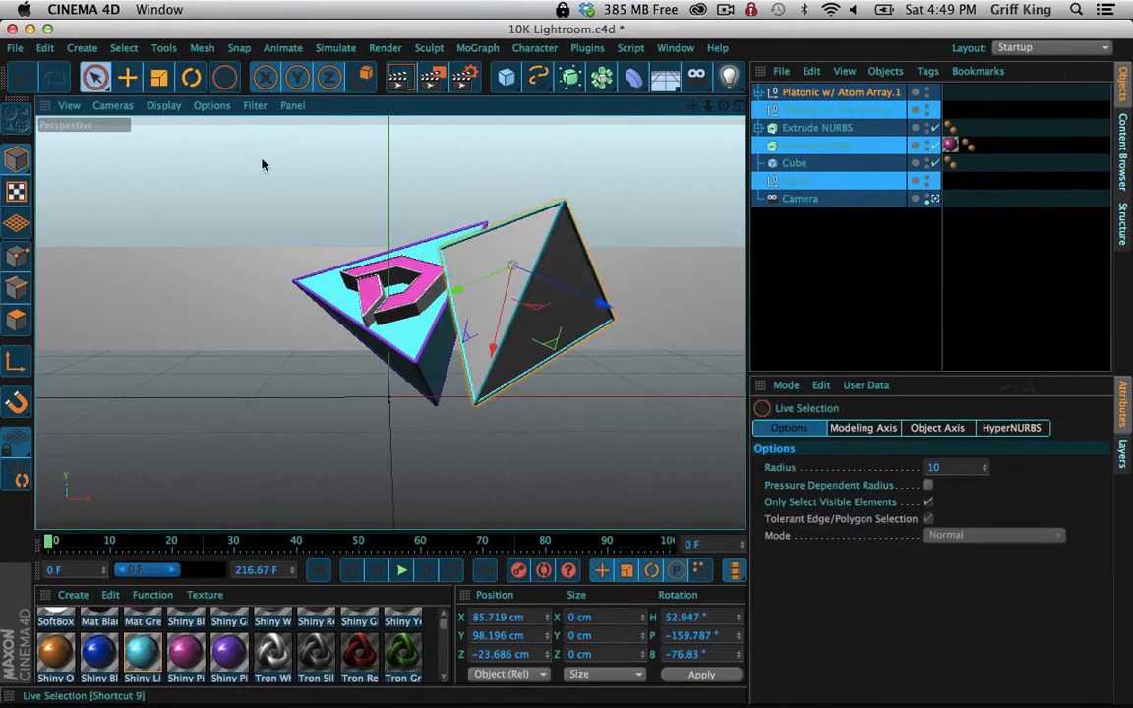
pyautogui.moveTo(439, 315); pyautogui.dragTo(574, 334)
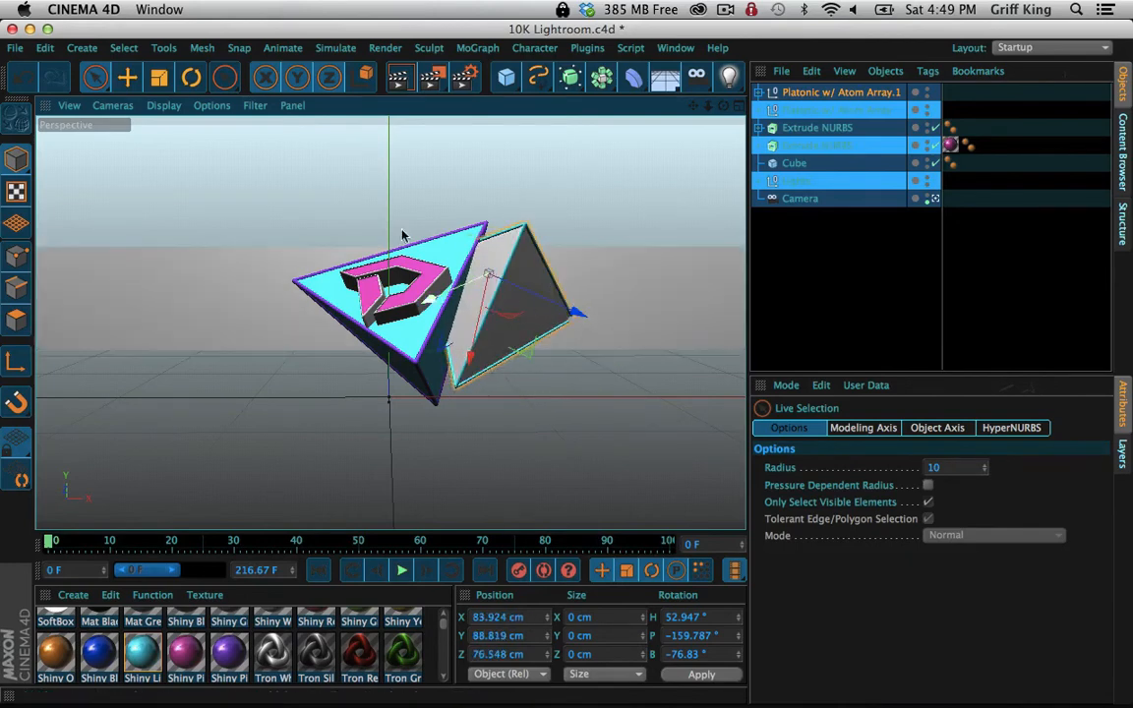
pyautogui.click(191, 78)
pyautogui.moveTo(470, 260); pyautogui.dragTo(563, 257)
# Duplicate the Platonic w/ Atom Array.1 group and apply the shiny purple material to the copy's Platonic and shiny pink to its Atom Array
pyautogui.click(802, 94)
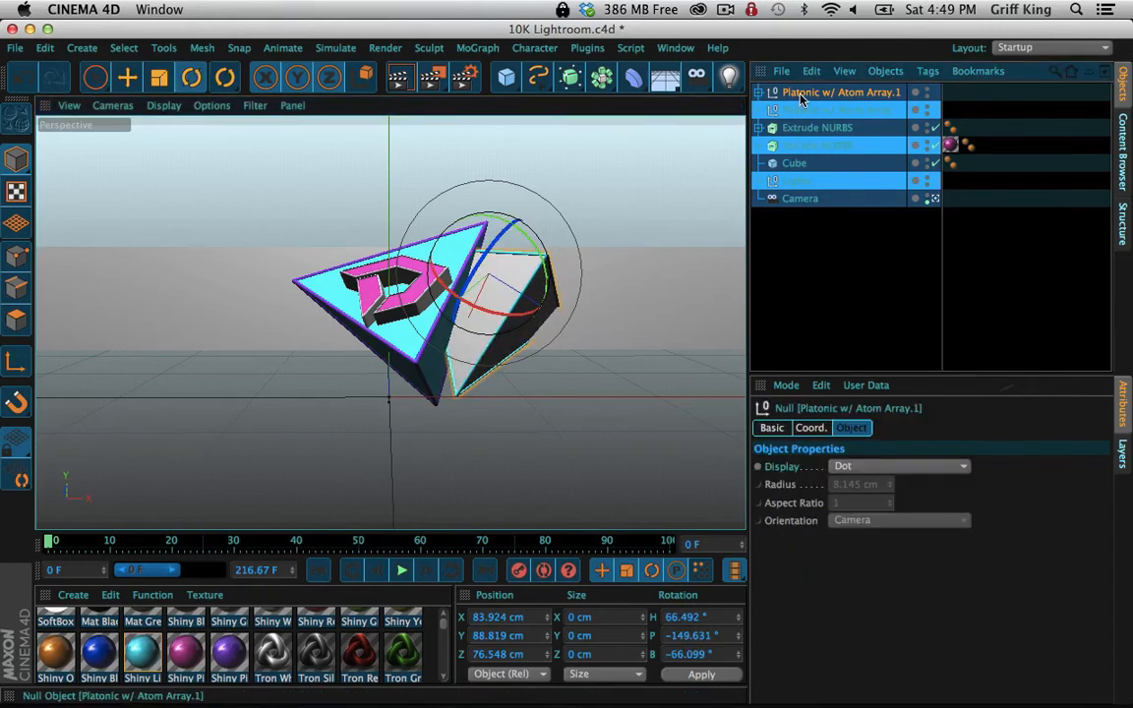
pyautogui.hotkey('ctrl', 'v')
pyautogui.click(760, 93)
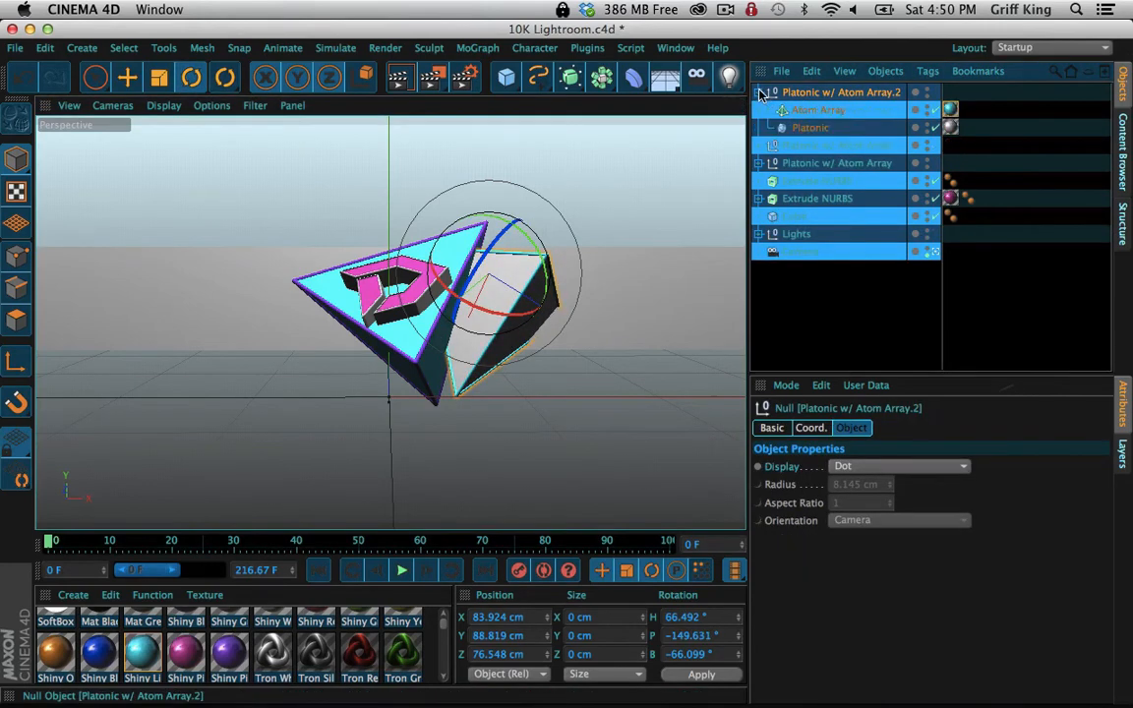
pyautogui.moveTo(201, 657); pyautogui.dragTo(803, 146)
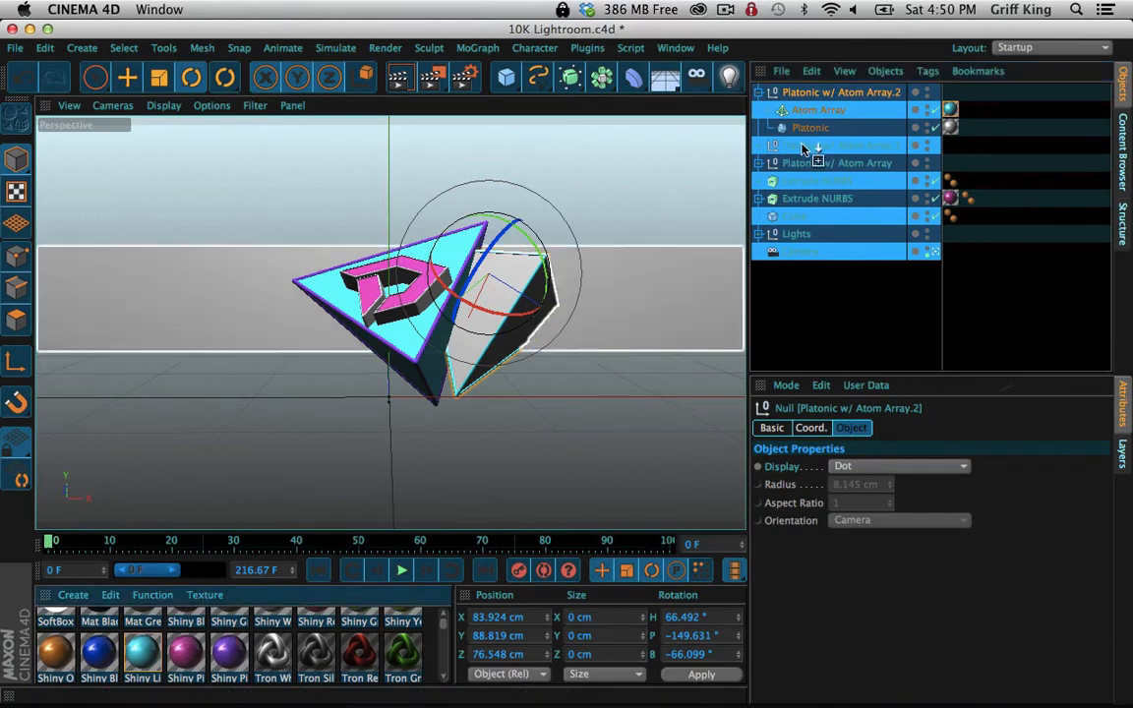
pyautogui.moveTo(954, 140); pyautogui.dragTo(952, 134)
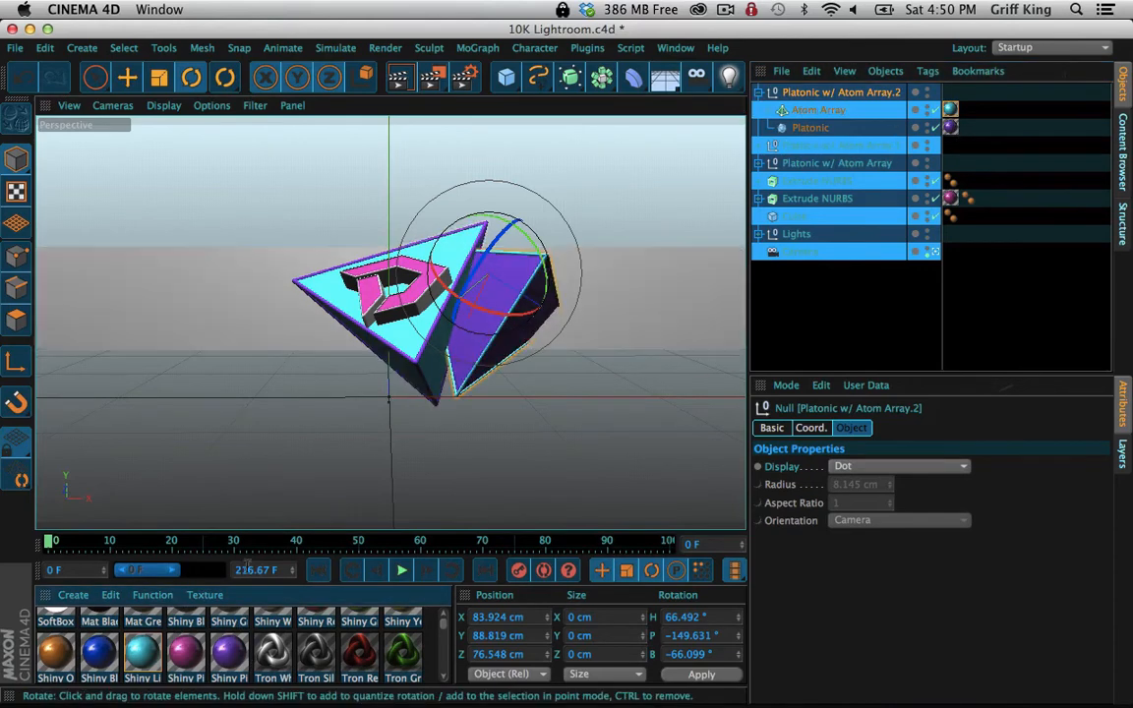
pyautogui.moveTo(612, 337); pyautogui.dragTo(956, 115)
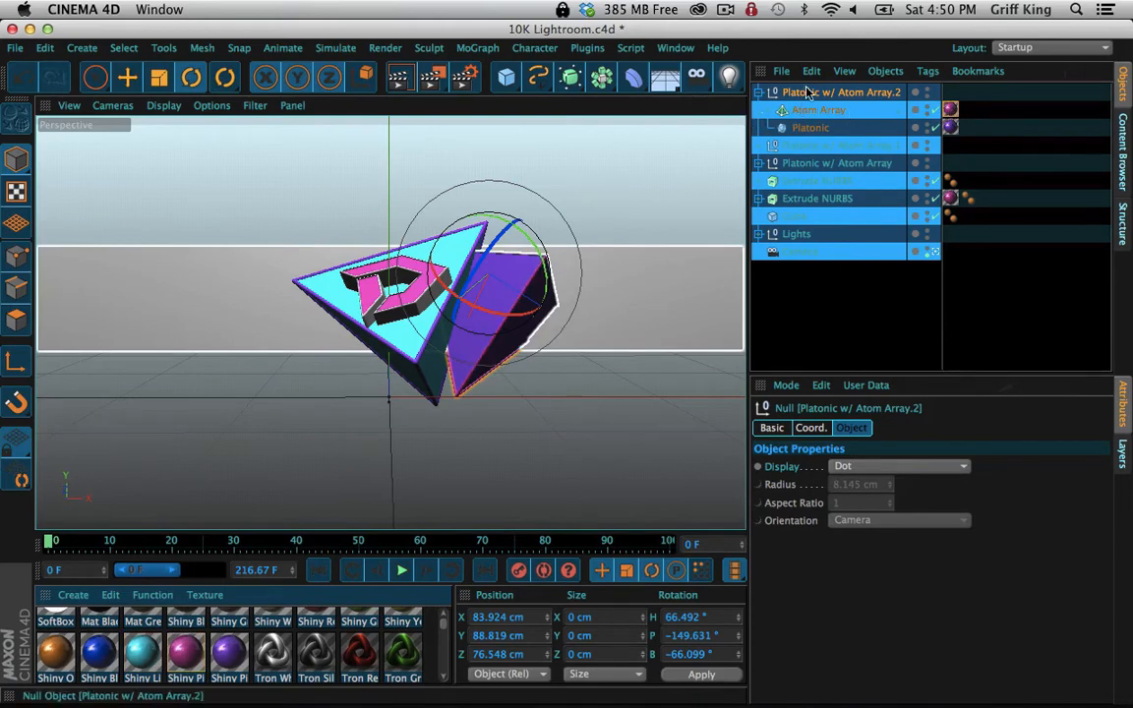
pyautogui.click(806, 90)
pyautogui.click(759, 92)
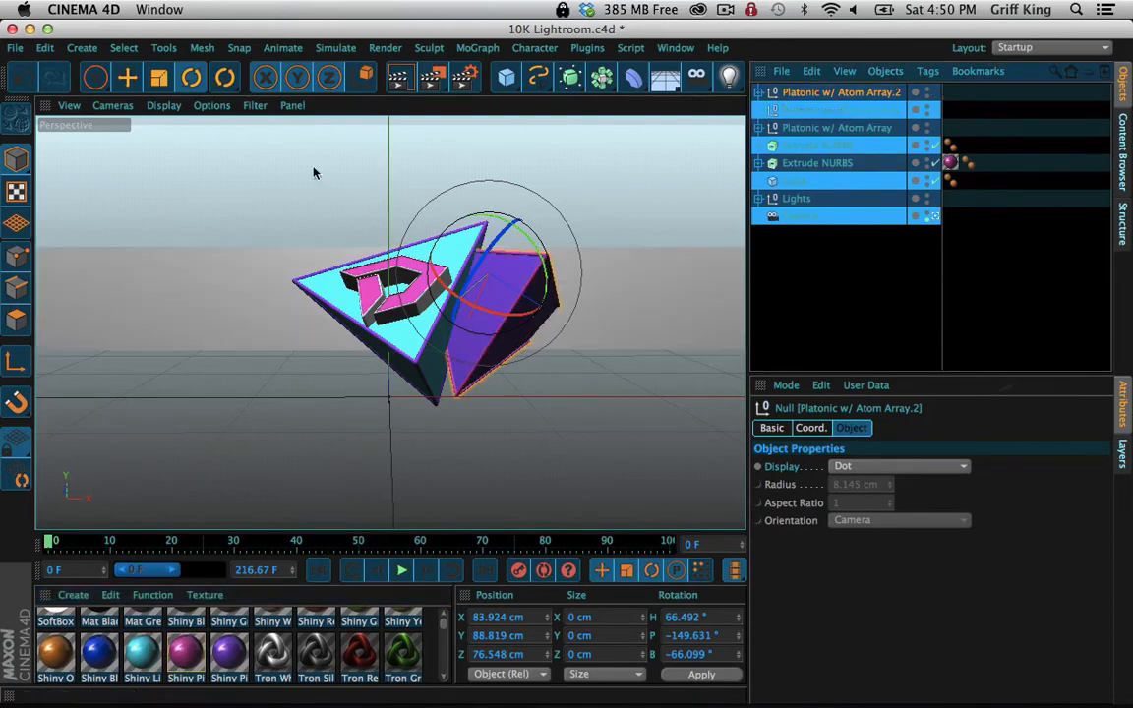
# Move the purple copy behind the logo tetrahedron's left side, to about X -56.8, Y 121.0, Z 82.5 cm
pyautogui.click(95, 77)
pyautogui.moveTo(512, 291); pyautogui.dragTo(305, 356)
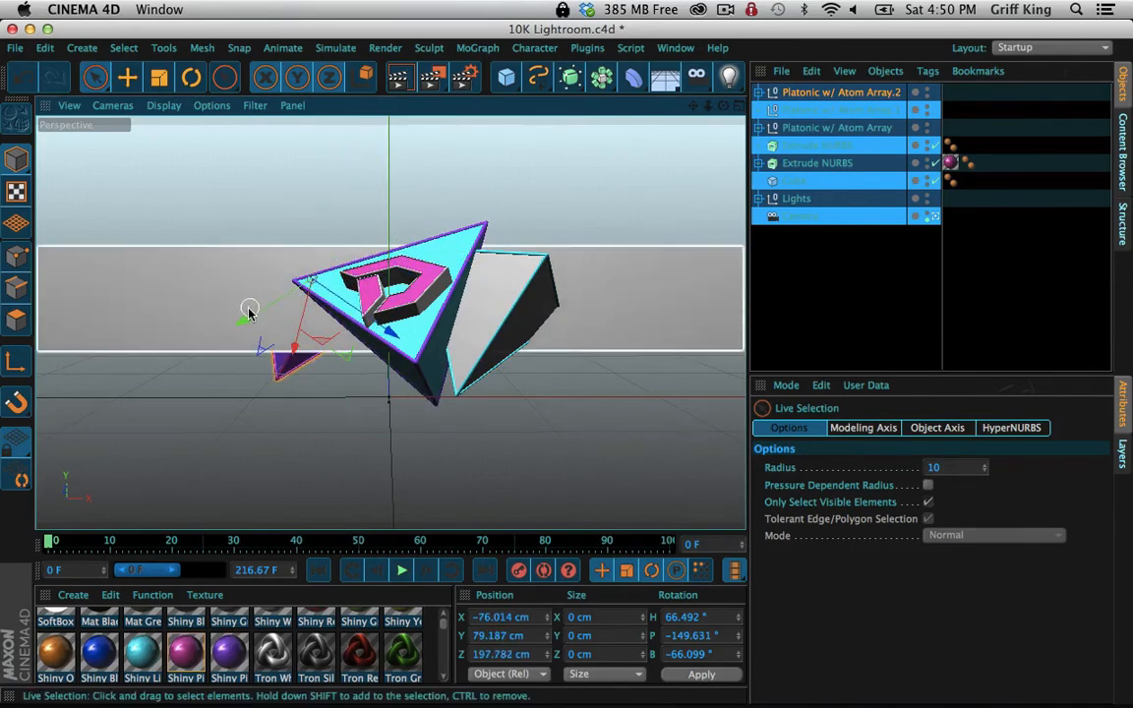
pyautogui.moveTo(249, 313); pyautogui.dragTo(134, 395)
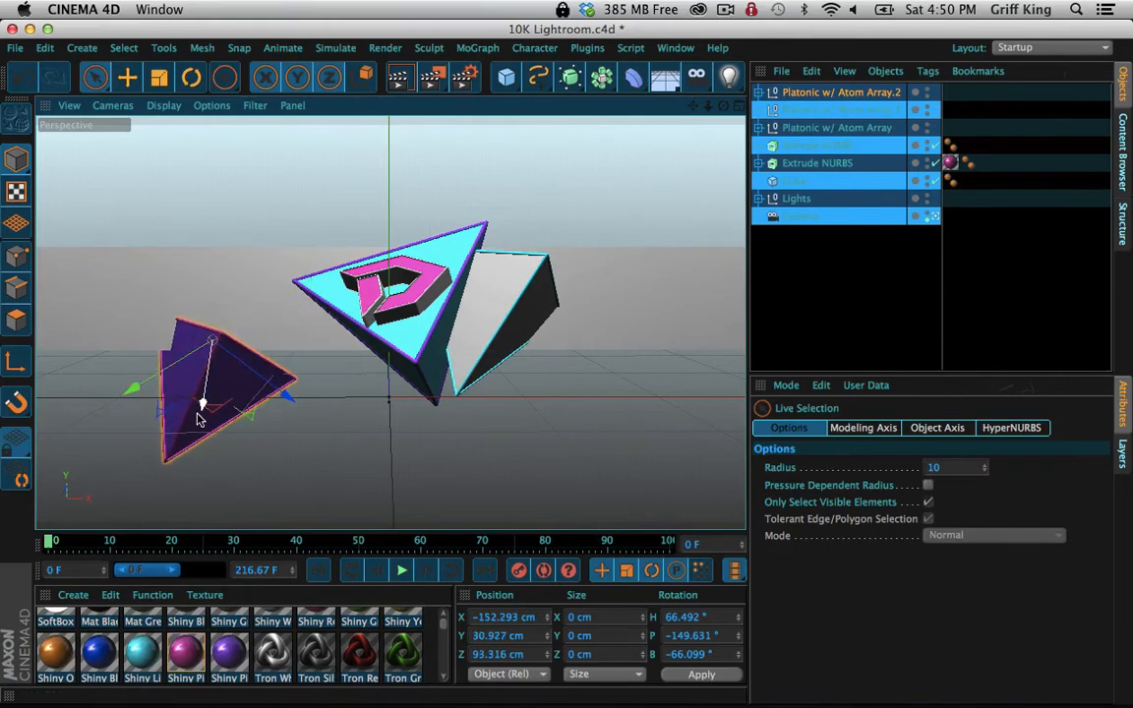
pyautogui.moveTo(198, 419); pyautogui.dragTo(293, 277)
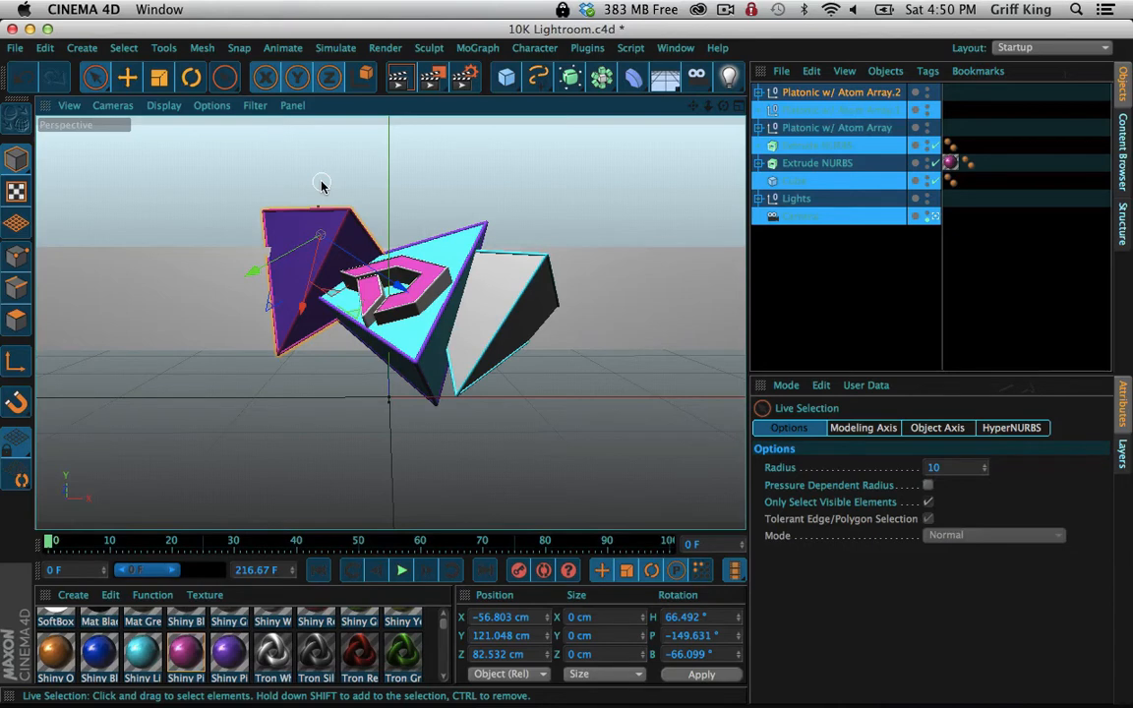
# Duplicate the purple tetrahedron group and scale the new copy down
pyautogui.press('super+v')
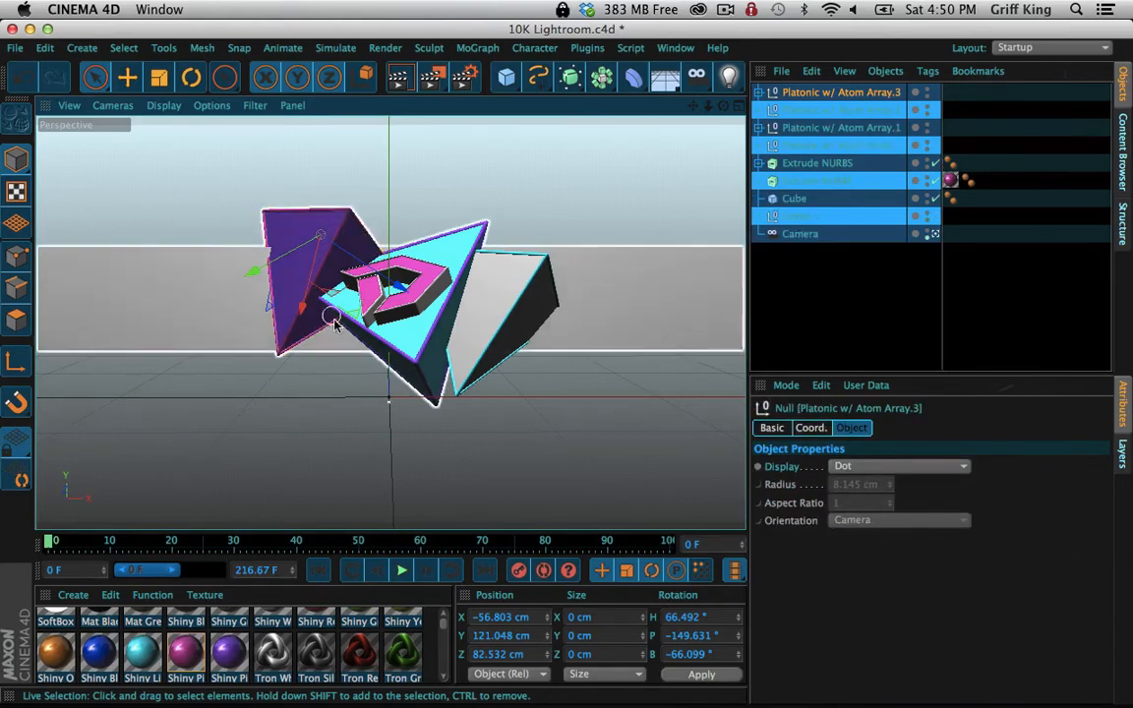
pyautogui.click(164, 82)
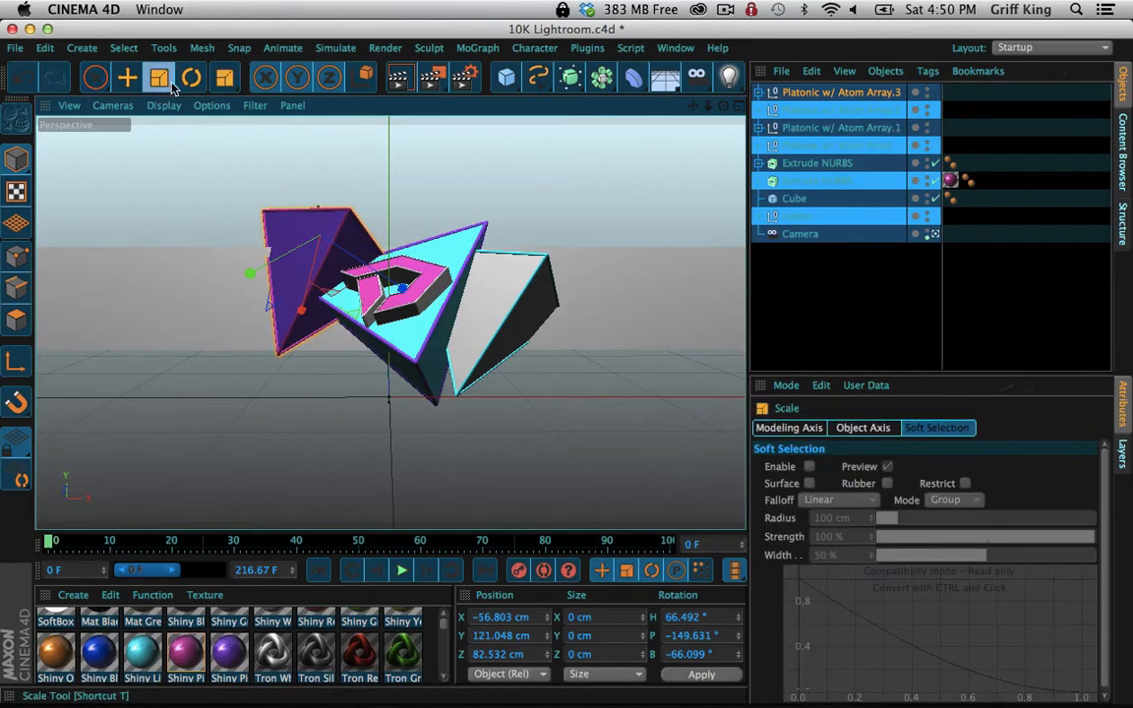
pyautogui.moveTo(500, 220); pyautogui.dragTo(305, 314)
# Move the small purple copy below the logo tetrahedron, to about X -61.6, Y 20.7, Z 327.0 cm
pyautogui.click(95, 77)
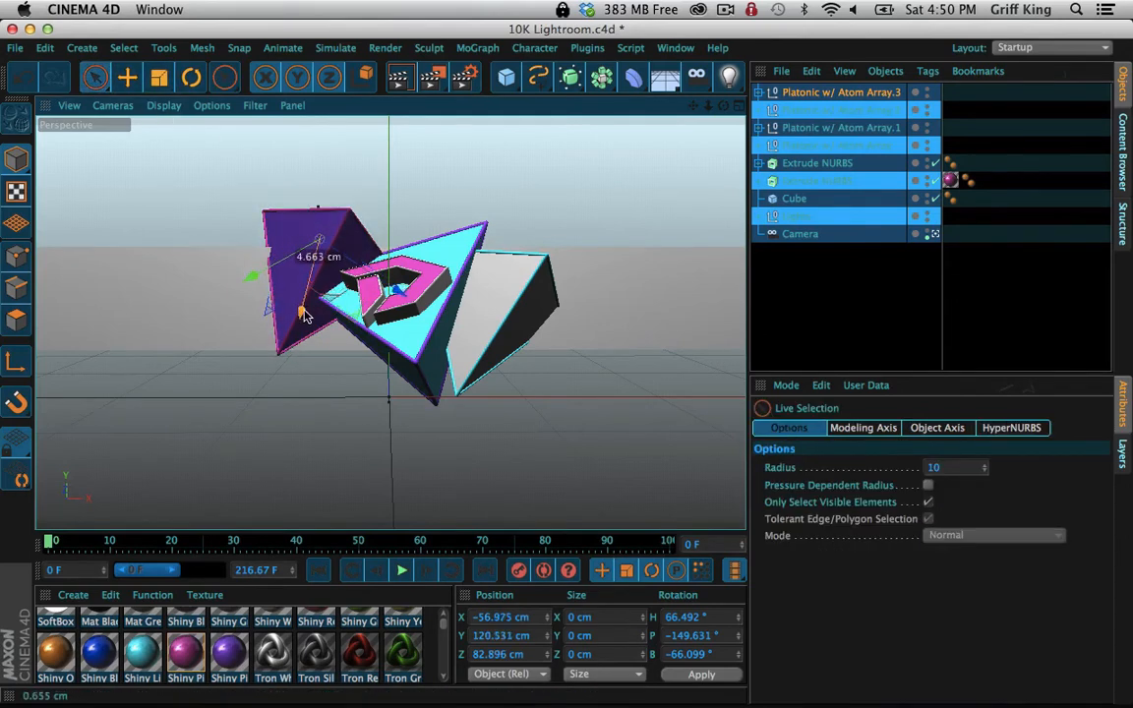
pyautogui.moveTo(370, 393); pyautogui.dragTo(427, 393)
pyautogui.moveTo(298, 394); pyautogui.dragTo(331, 349)
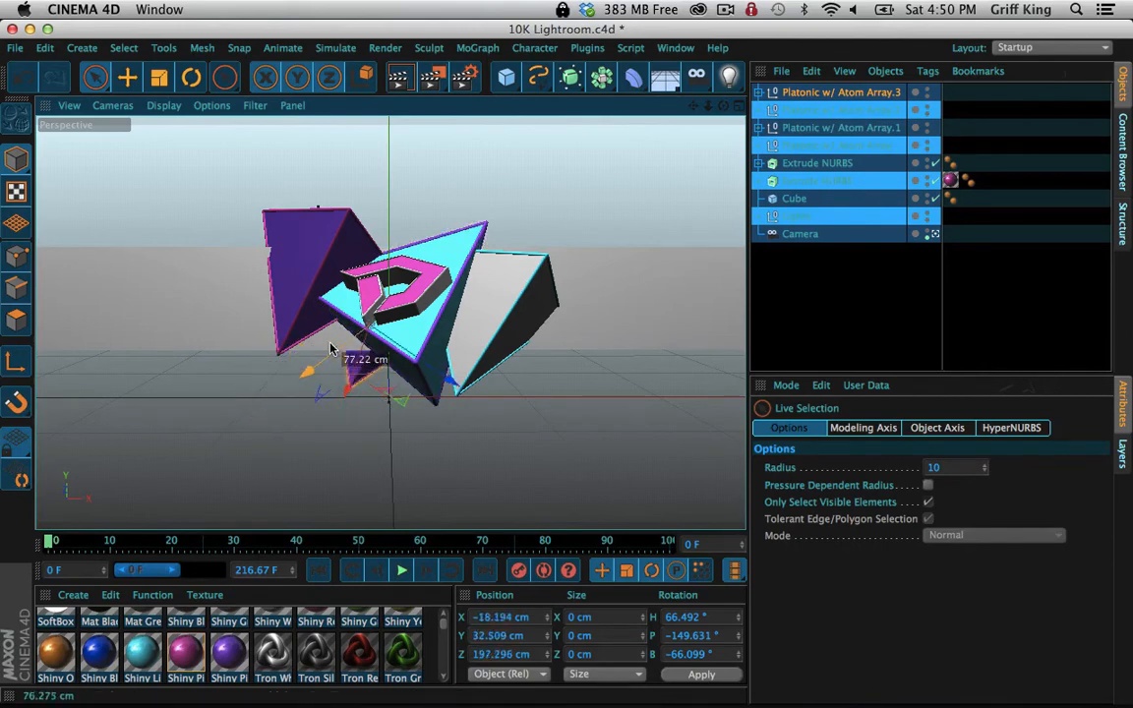
pyautogui.moveTo(326, 411); pyautogui.dragTo(487, 394)
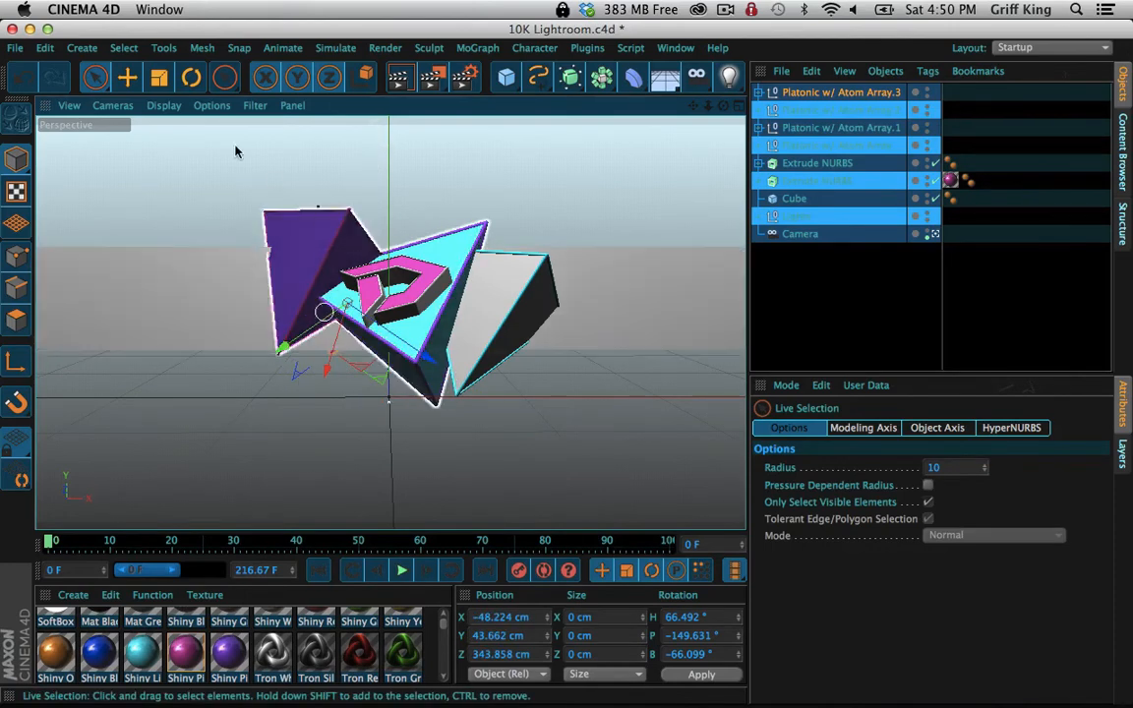
pyautogui.moveTo(351, 307); pyautogui.dragTo(330, 369)
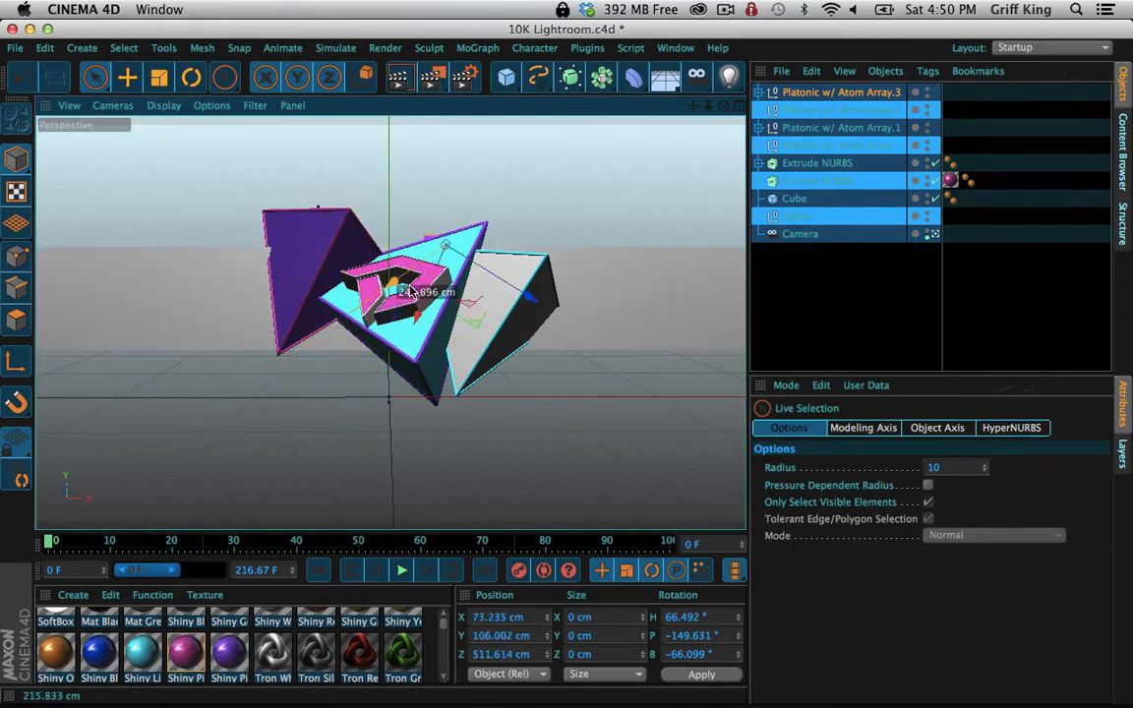
pyautogui.moveTo(411, 292); pyautogui.dragTo(308, 403)
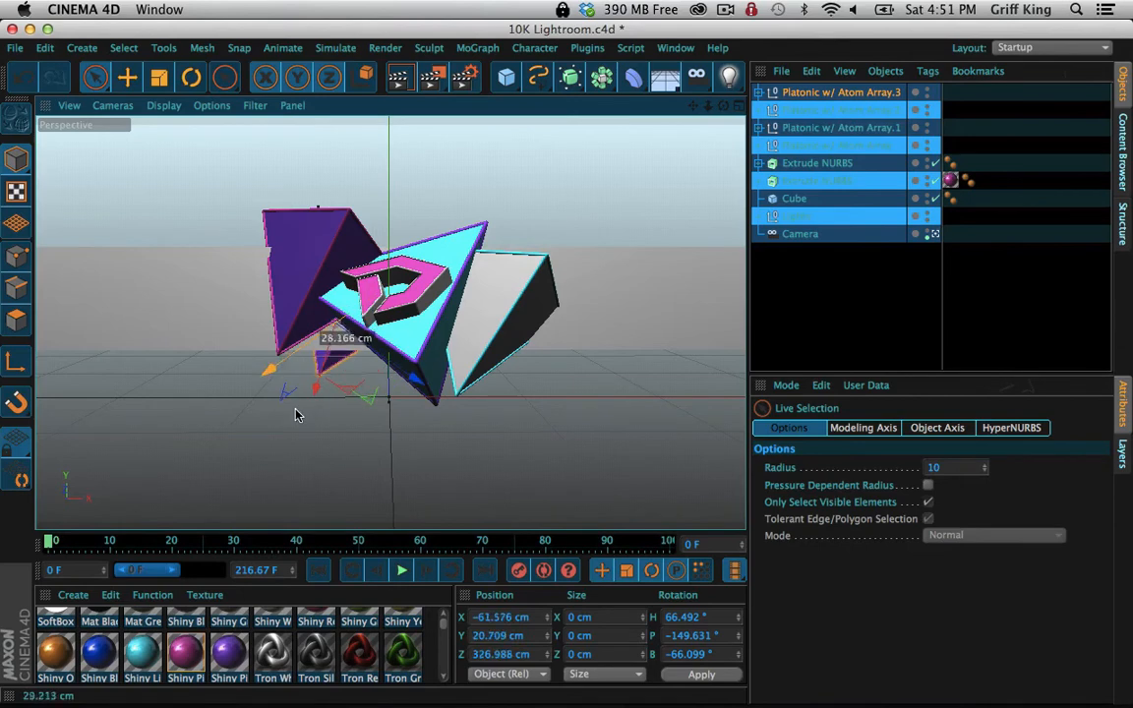
# Bring the small copy forward beside the other tetrahedrons in the Top view, to about X -128.0, Y -147.1, Z 93.9 cm
pyautogui.press('F2')
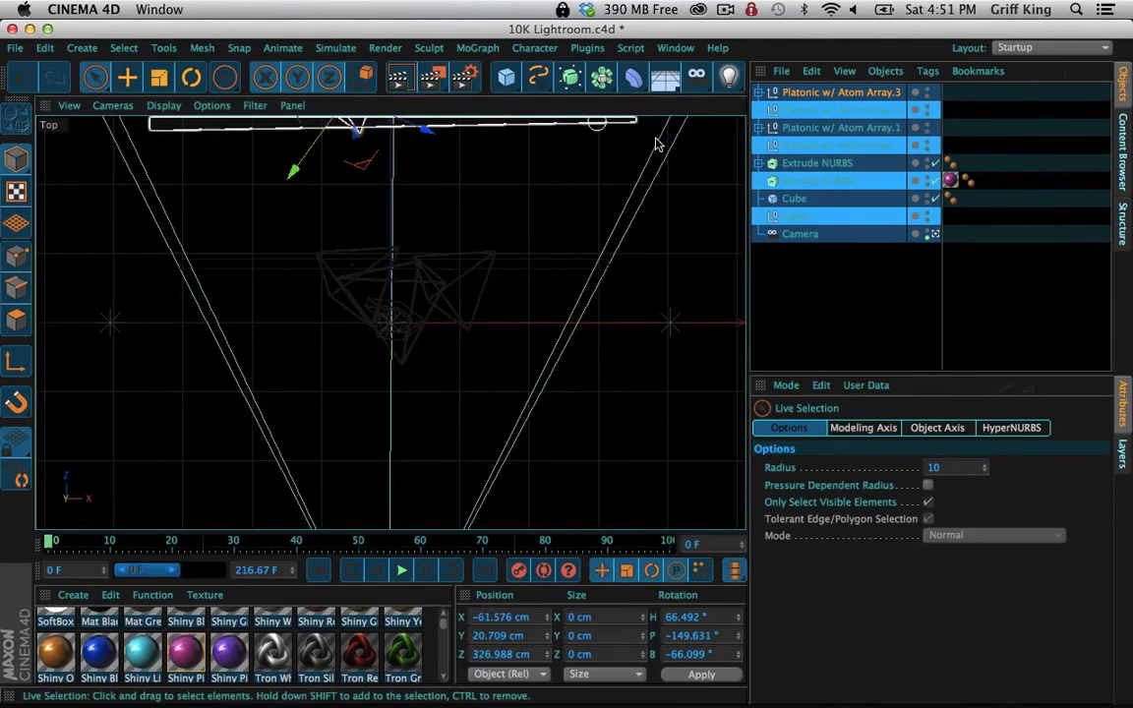
pyautogui.moveTo(291, 175); pyautogui.dragTo(194, 326)
pyautogui.moveTo(315, 283); pyautogui.dragTo(388, 285)
pyautogui.press('F1')
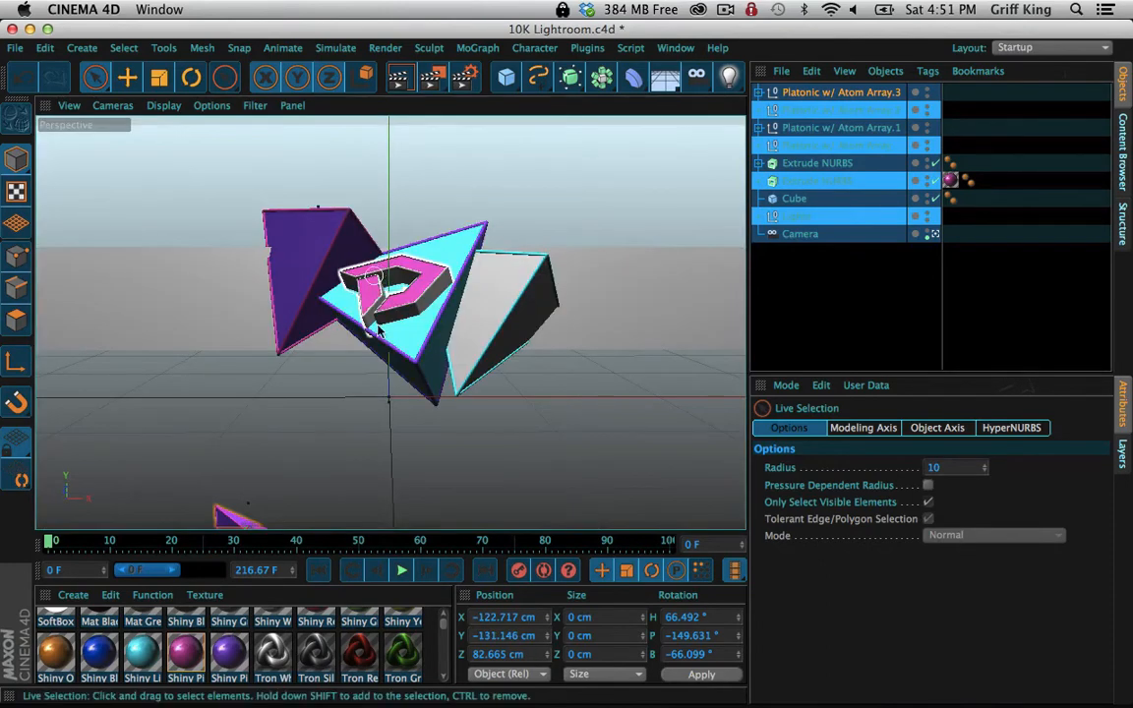
pyautogui.press('F2')
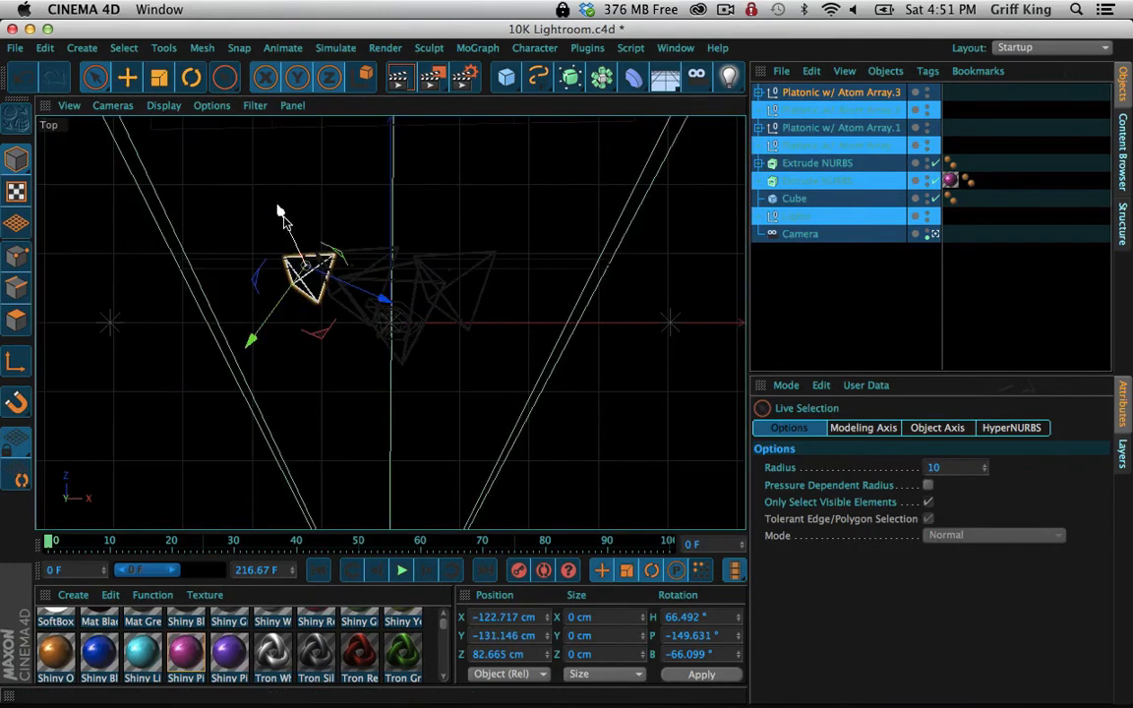
pyautogui.moveTo(280, 219); pyautogui.dragTo(287, 203)
pyautogui.press('F1')
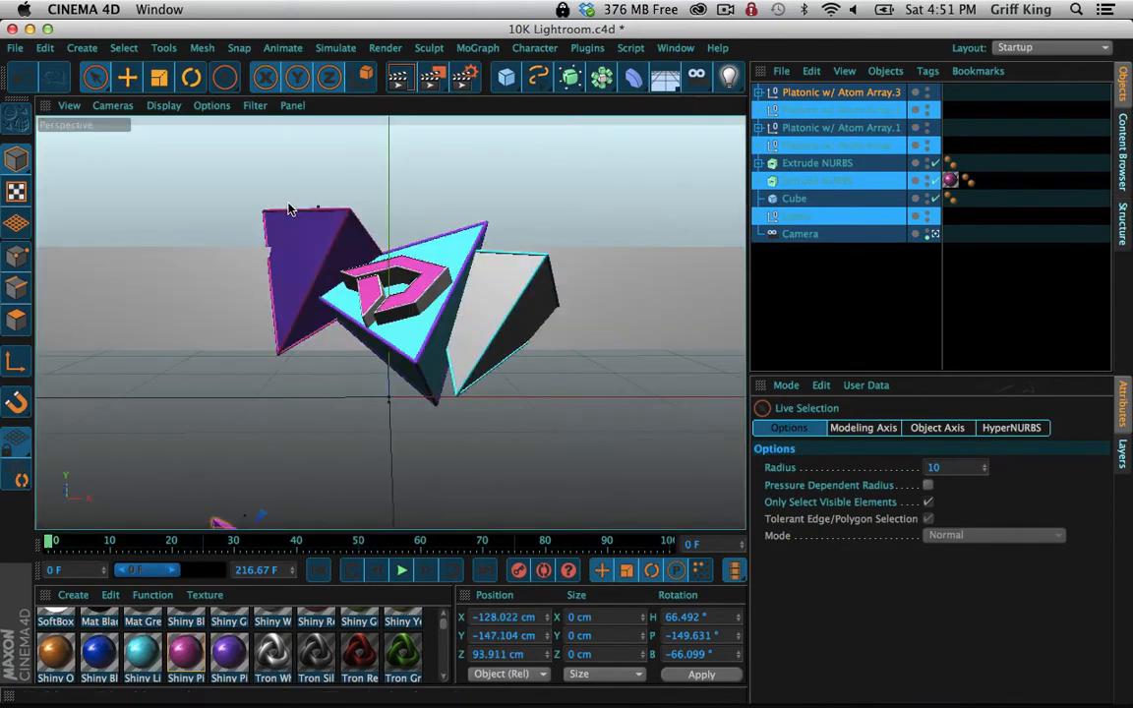
pyautogui.press('F2')
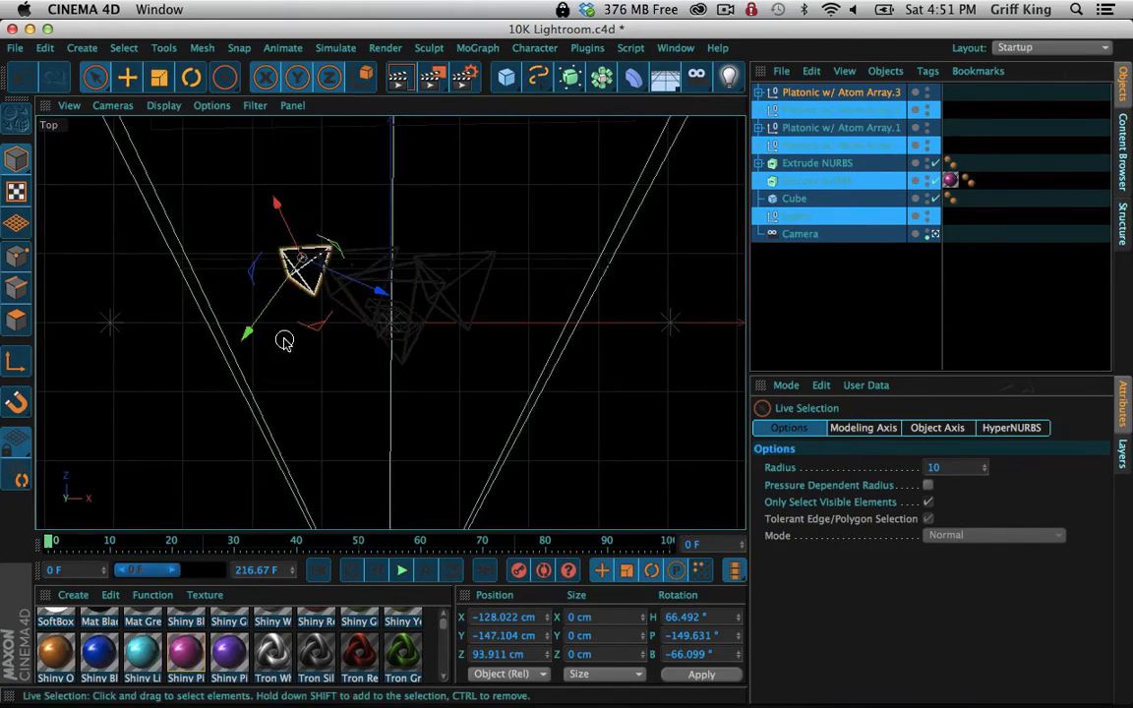
# Raise the small copy in the Perspective view to about X -90.3, Y -33.6, Z 13.9 cm
pyautogui.press('F1')
pyautogui.moveTo(694, 107); pyautogui.dragTo(223, 585)
pyautogui.moveTo(249, 508)
pyautogui.mouseDown()
pyautogui.moveTo(295, 323)
pyautogui.moveTo(327, 306)
pyautogui.moveTo(324, 259)
pyautogui.moveTo(335, 270)
pyautogui.mouseUp()
pyautogui.press('F2')
pyautogui.press('F1')
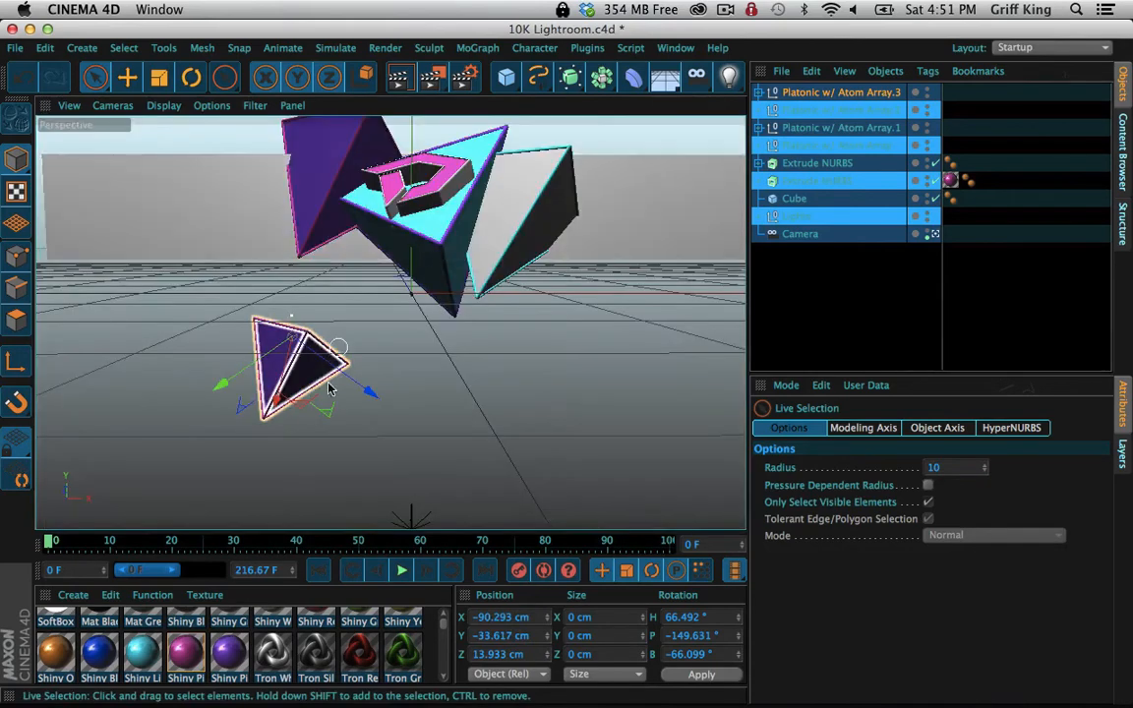
# Move the small copy to about X -47.6, Y 52.0, Z -56.7 cm and rotate it to about H 98.2°, P -161.1°, B -136.8°
pyautogui.moveTo(273, 397); pyautogui.dragTo(352, 200)
pyautogui.click(191, 77)
pyautogui.moveTo(413, 169); pyautogui.dragTo(394, 133)
pyautogui.click(95, 77)
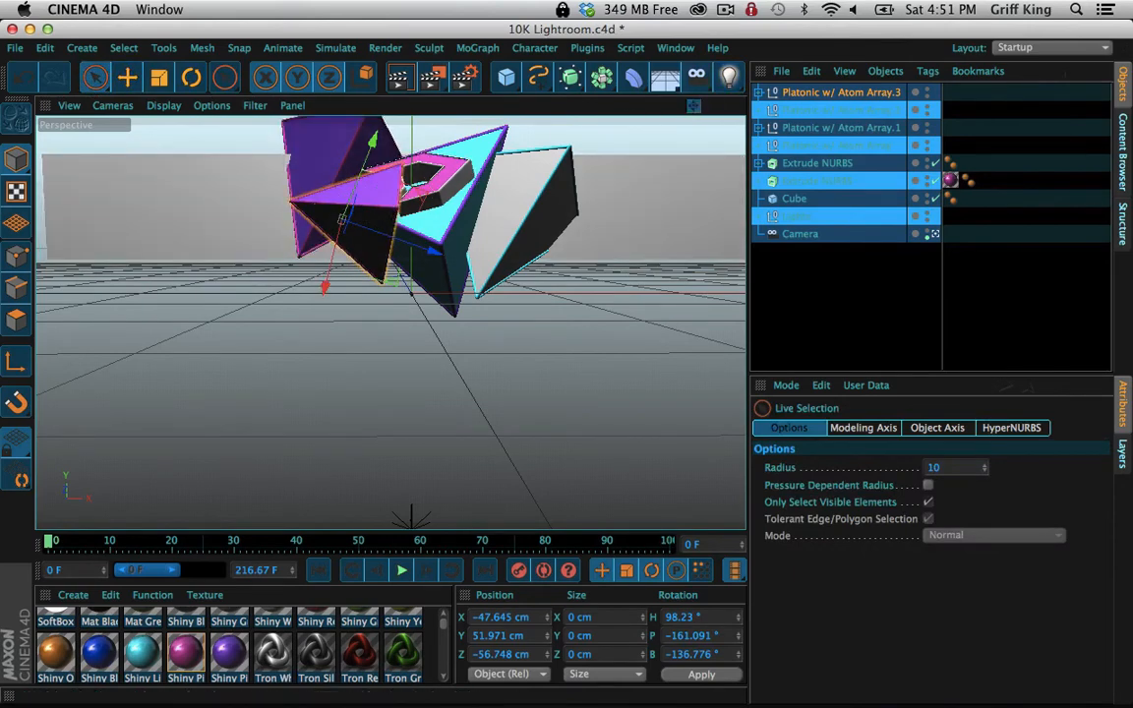
# Try the small copy on both sides of the logo tetrahedron, ending at about X -45.0, Y 80.1, Z -79.7 cm
pyautogui.moveTo(693, 105)
pyautogui.mouseDown()
pyautogui.moveTo(718, 106)
pyautogui.moveTo(691, 125)
pyautogui.mouseUp()
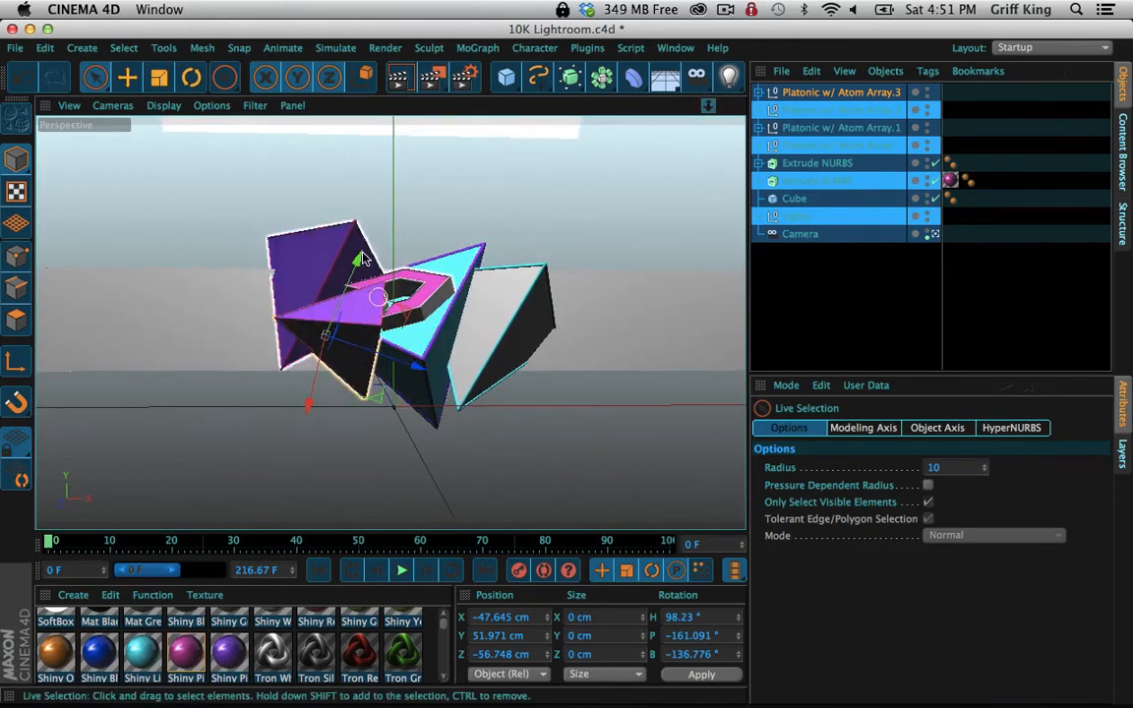
pyautogui.moveTo(363, 257); pyautogui.dragTo(354, 281)
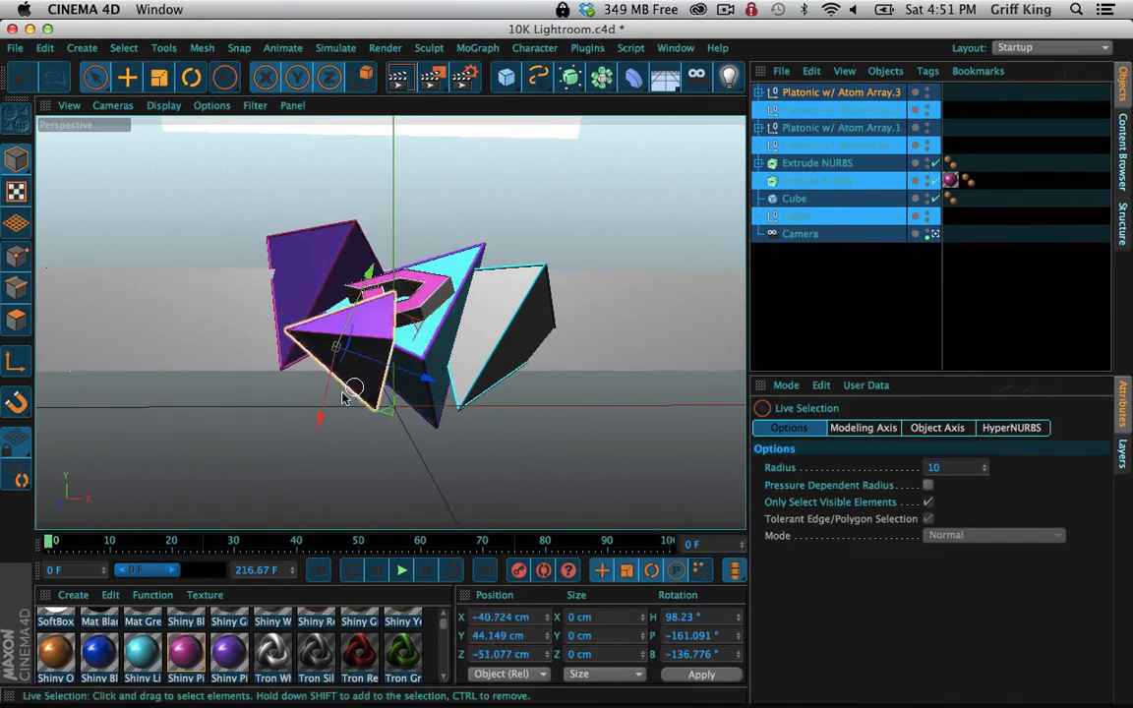
pyautogui.moveTo(393, 389); pyautogui.dragTo(657, 395)
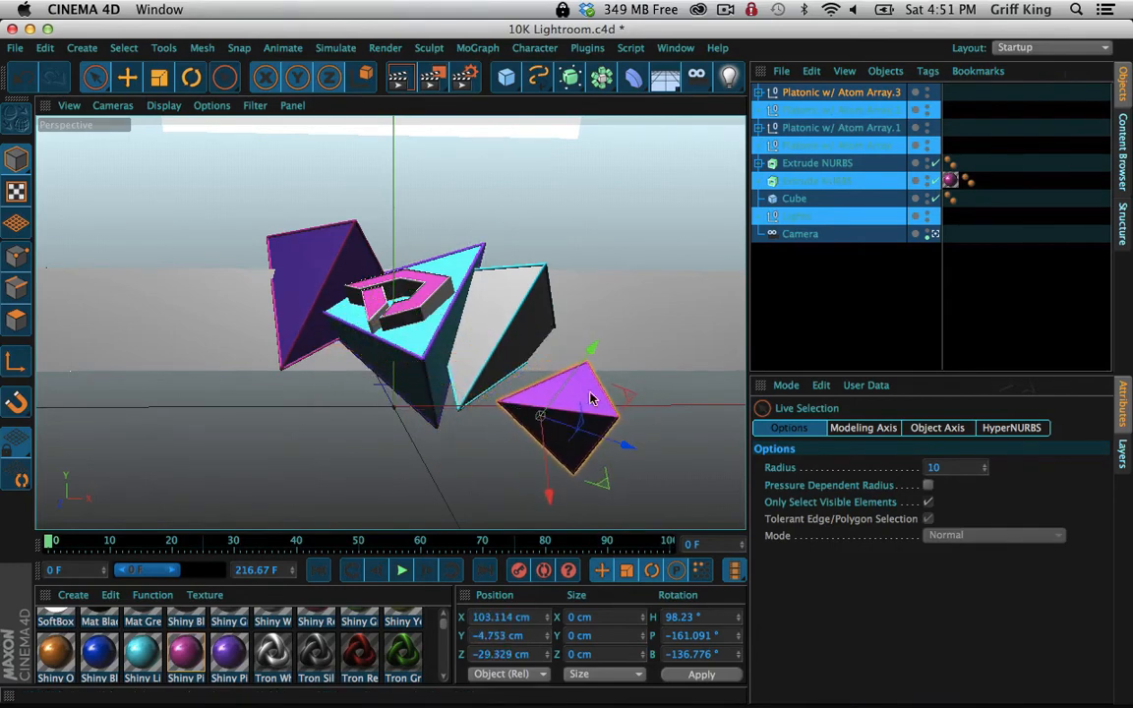
pyautogui.moveTo(593, 350); pyautogui.dragTo(627, 306)
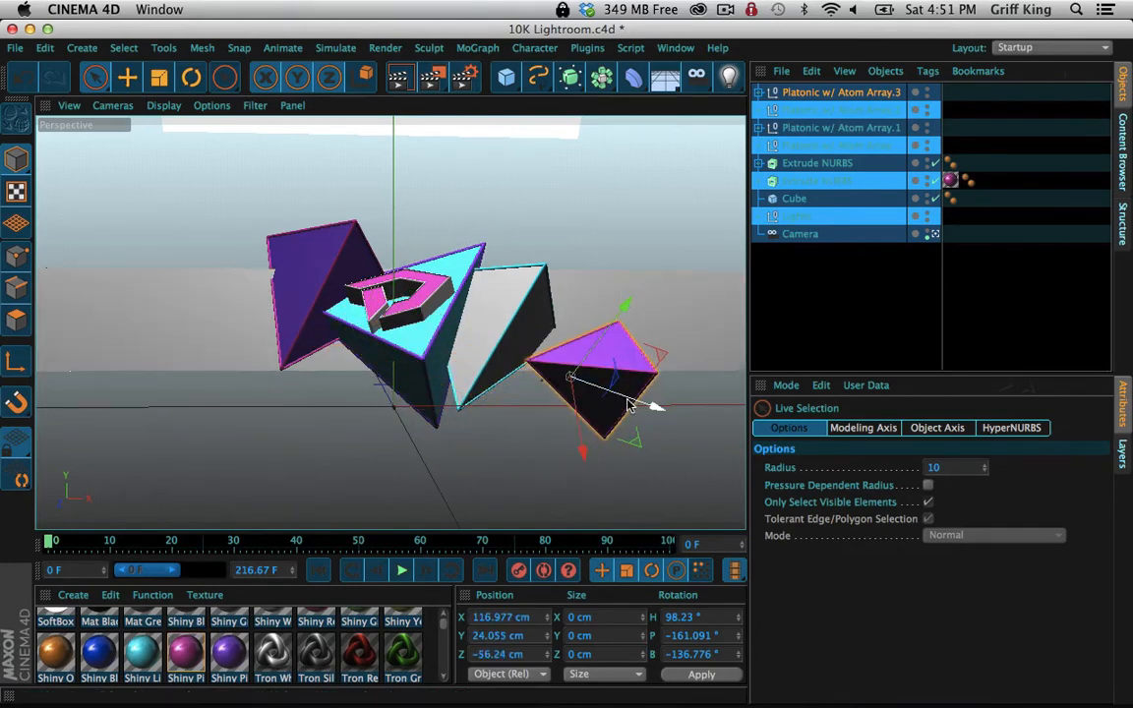
pyautogui.moveTo(569, 371); pyautogui.dragTo(377, 352)
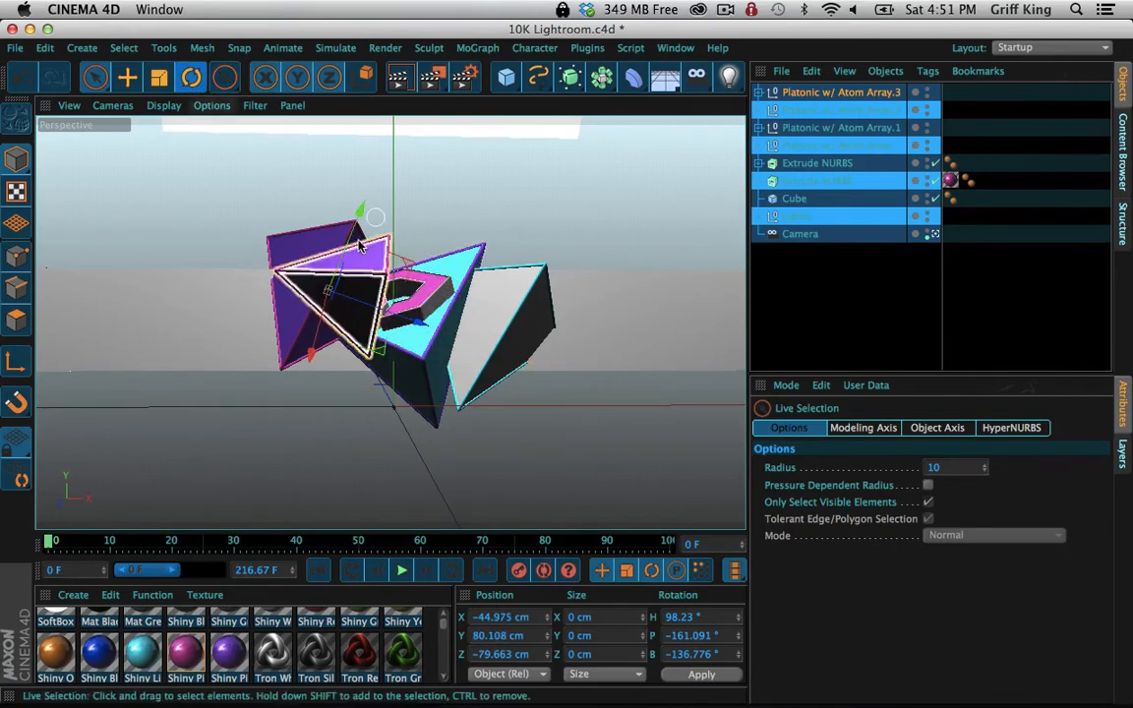
# Rotate the small copy to about H 146.8°, P -114.2°, B -136.3° and move it to about X -62.1, Y 58.0, Z 49.7 cm
pyautogui.click(185, 76)
pyautogui.moveTo(324, 264); pyautogui.dragTo(344, 382)
pyautogui.click(96, 77)
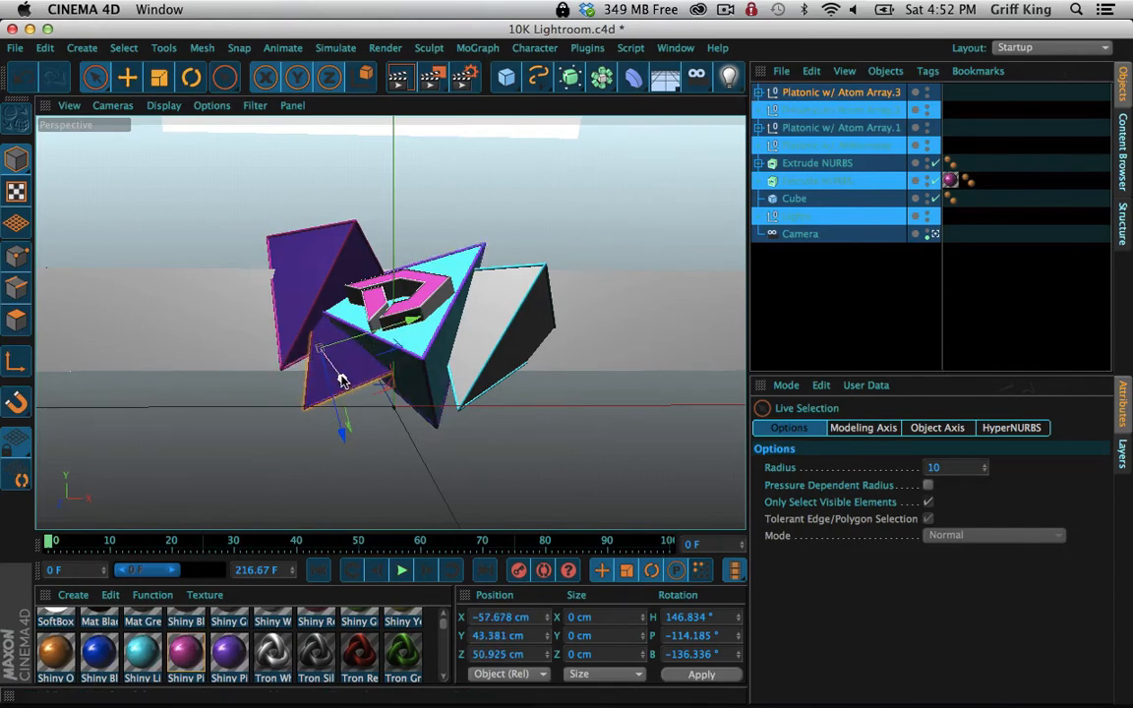
pyautogui.moveTo(336, 380)
pyautogui.mouseDown()
pyautogui.moveTo(343, 444)
pyautogui.moveTo(335, 366)
pyautogui.mouseUp()
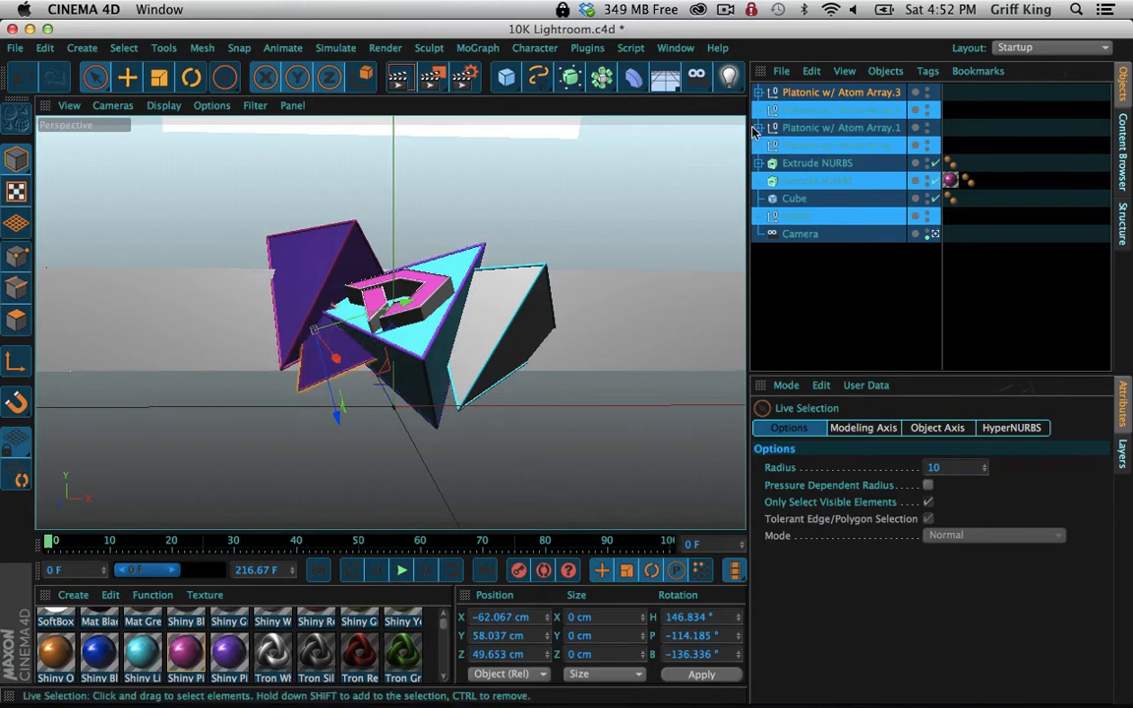
# Apply the shiny pink material to the small copy's Platonic and shiny white to its Atom Array
pyautogui.click(759, 91)
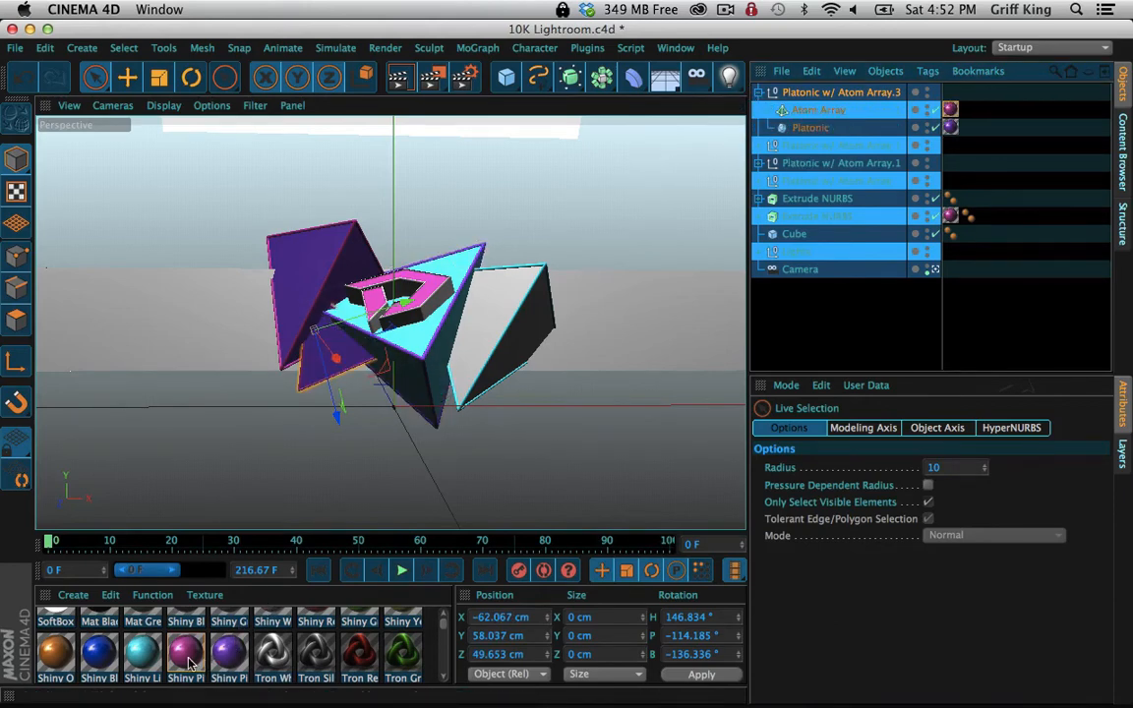
pyautogui.moveTo(188, 664); pyautogui.dragTo(812, 132)
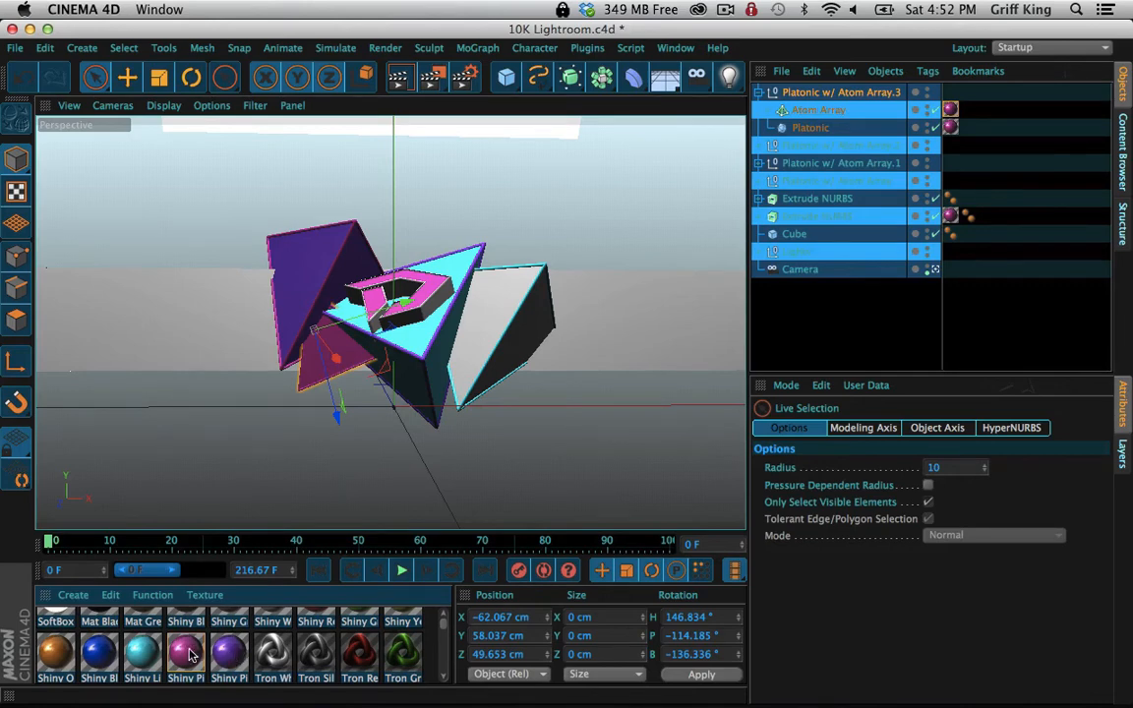
pyautogui.scroll(2, 228, 646)
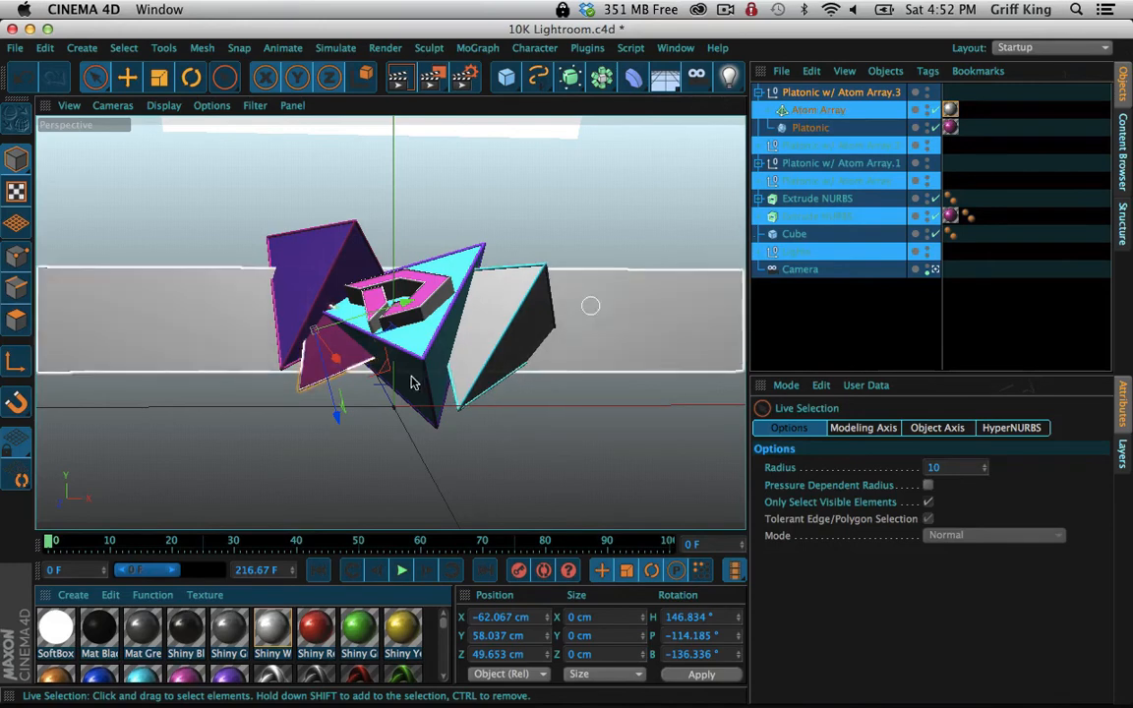
pyautogui.click(759, 94)
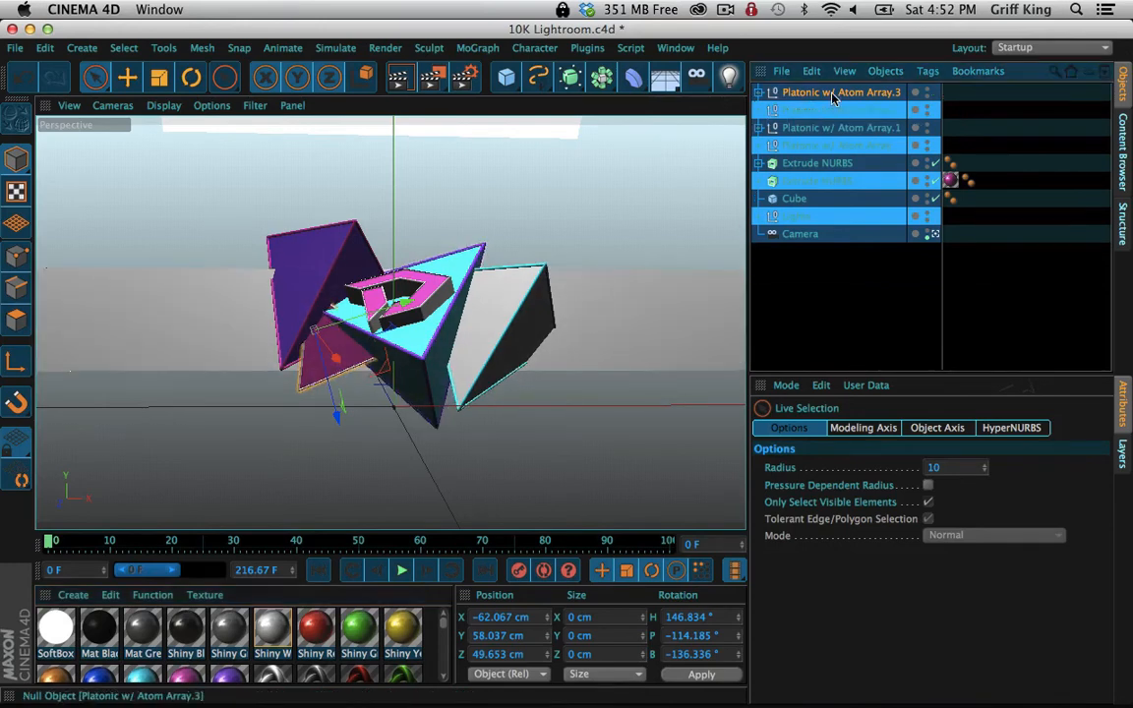
# Duplicate all four Platonic w/ Atom Array groups and delete the duplicates' parent nulls without their children
pyautogui.click(819, 91)
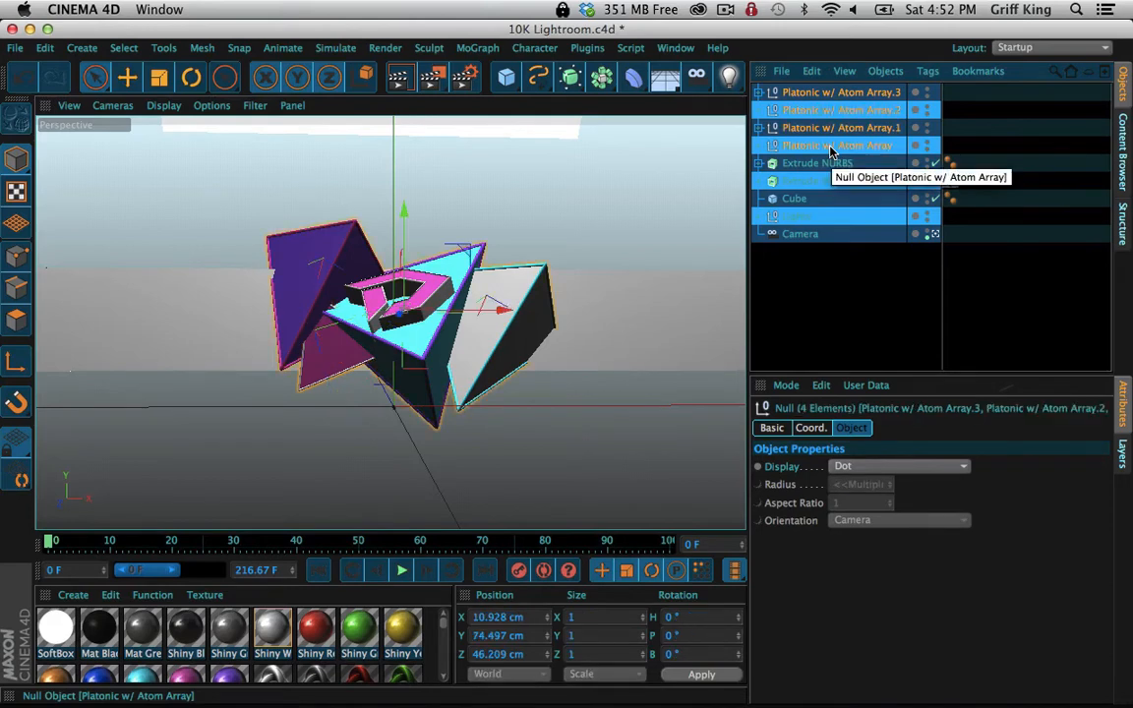
pyautogui.press('super+v')
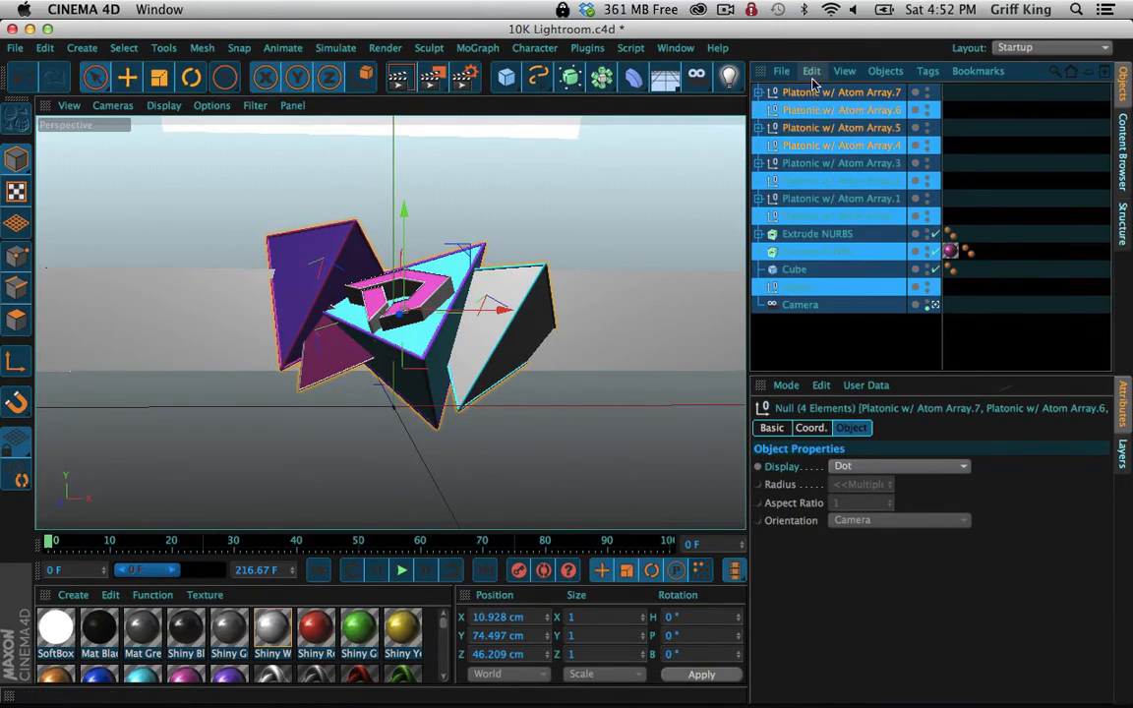
pyautogui.rightClick(812, 101)
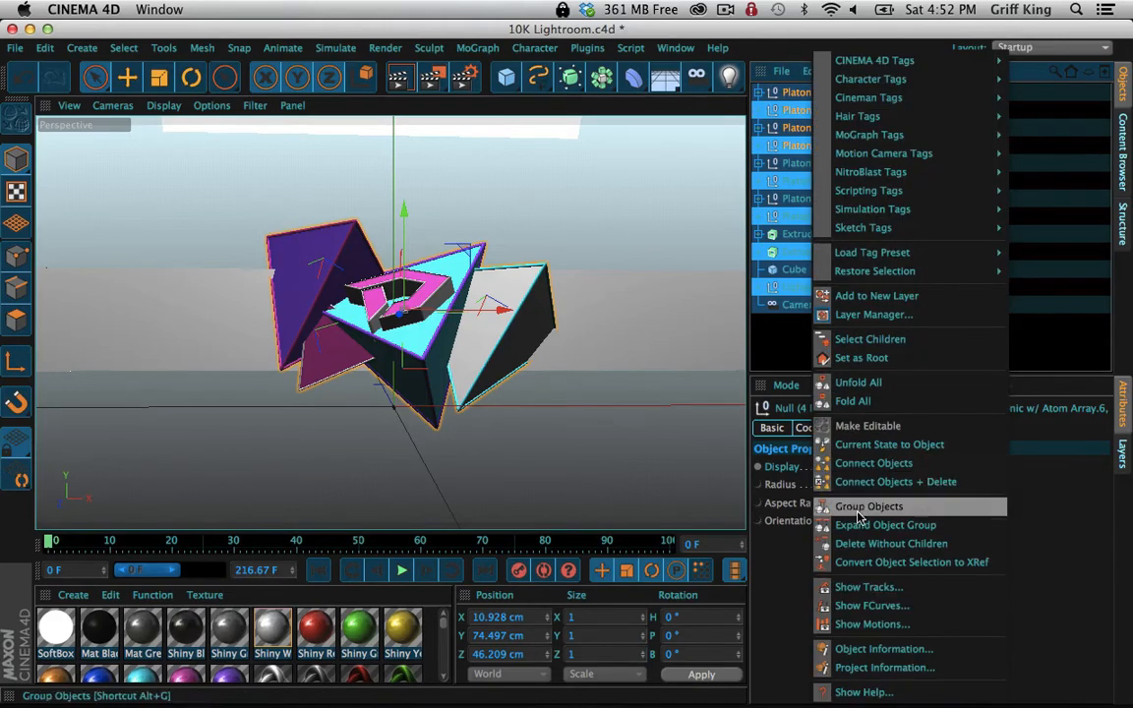
pyautogui.click(865, 546)
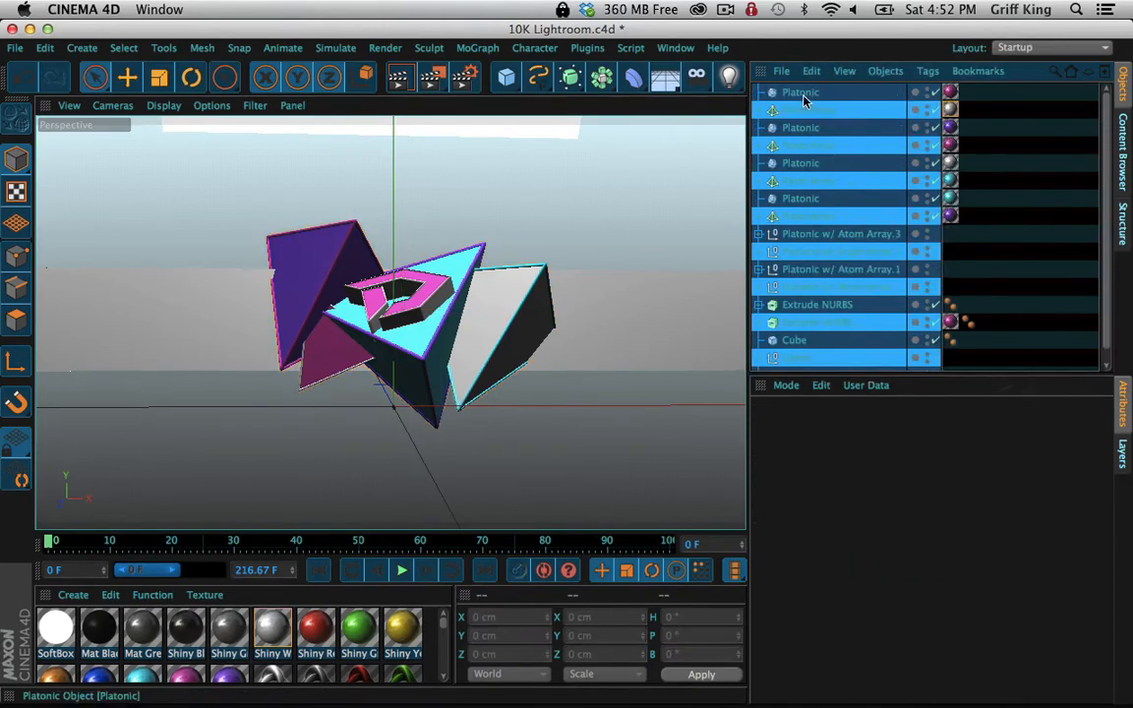
# Delete the four loose Atom Array duplicates, keeping only the duplicated Platonics
pyautogui.click(802, 96)
pyautogui.click(801, 186)
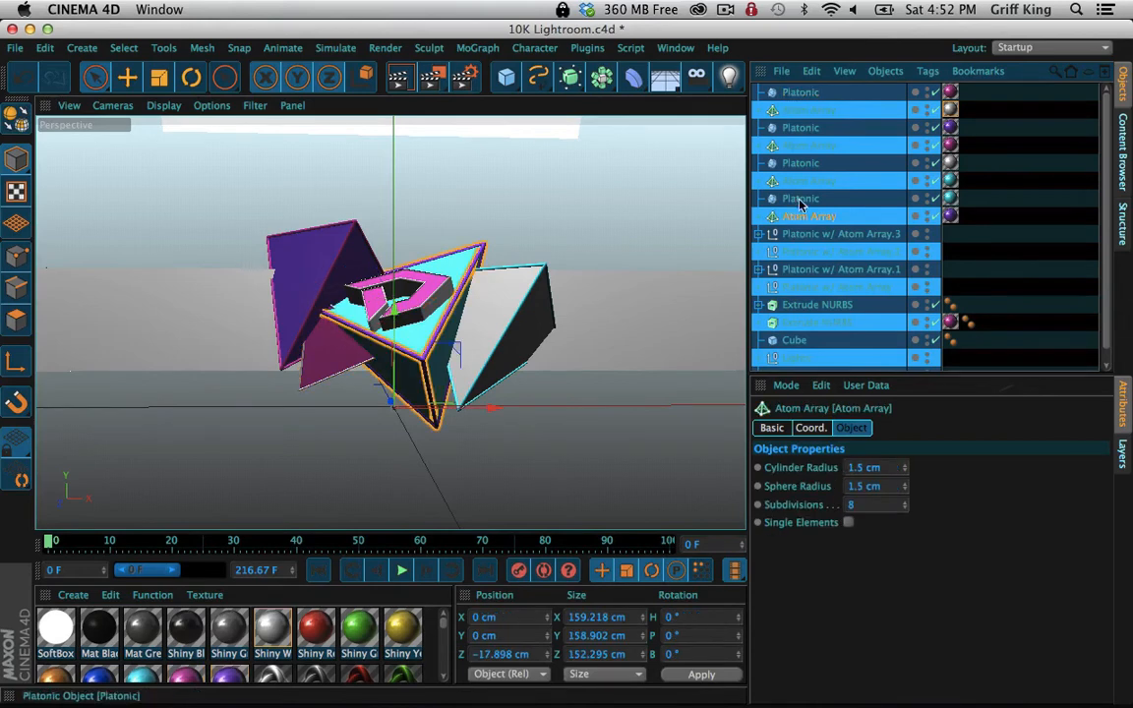
pyautogui.click(792, 218)
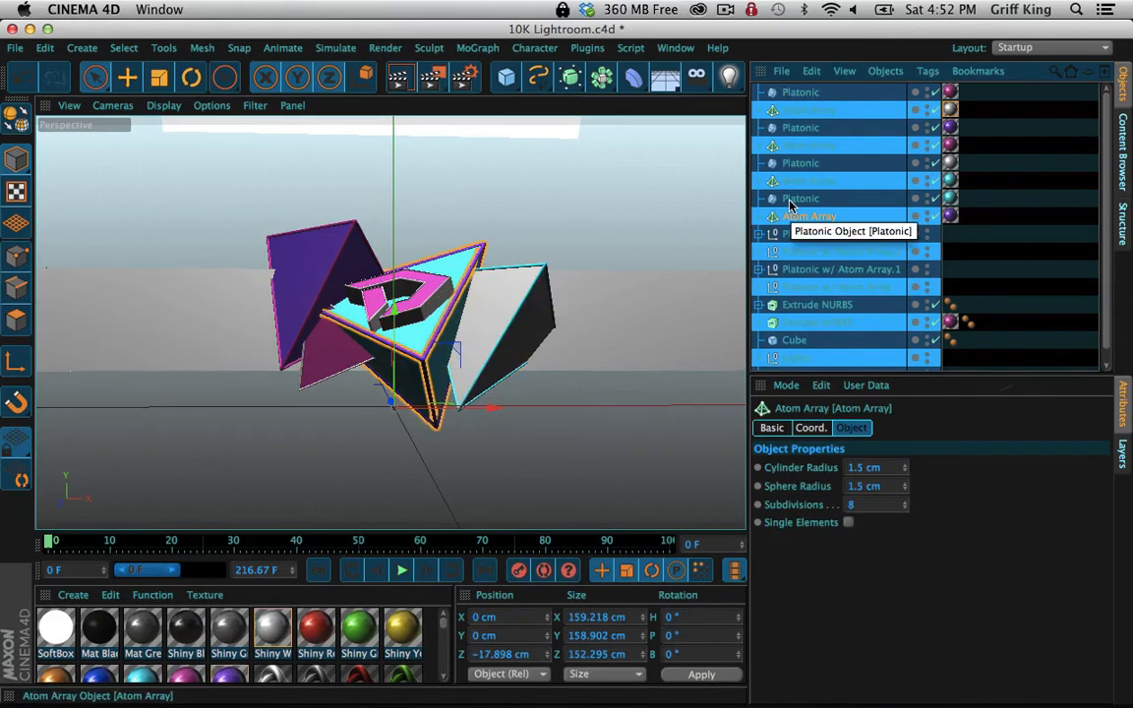
pyautogui.press('Delete')
pyautogui.click(801, 183)
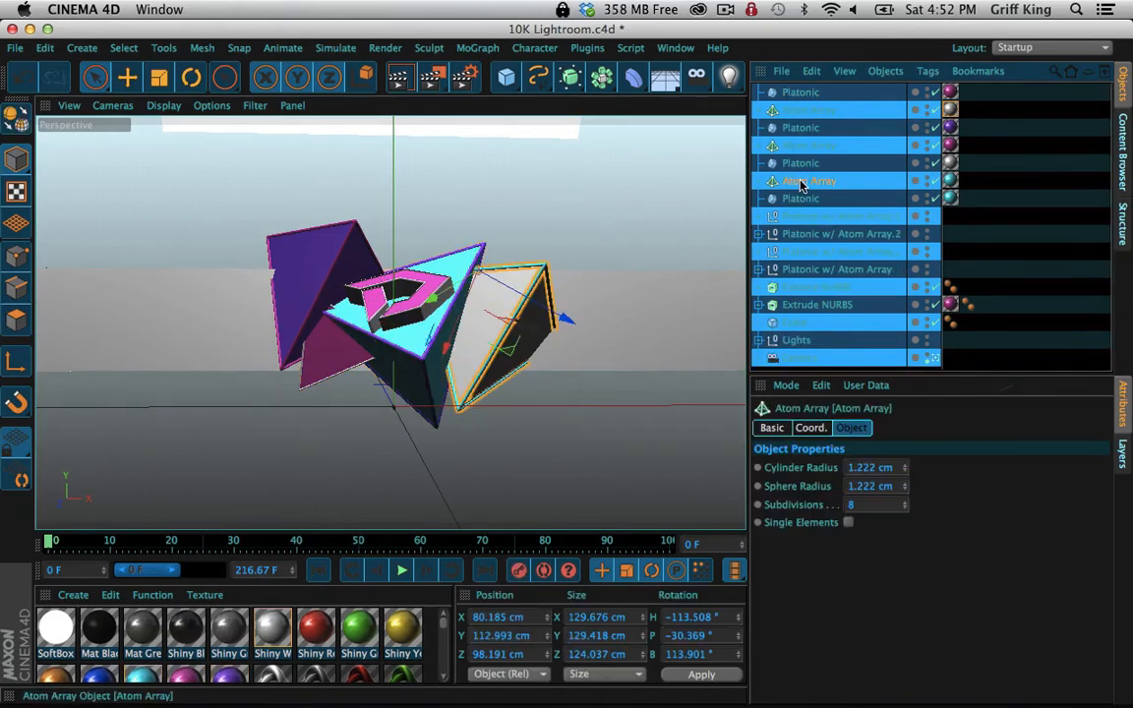
pyautogui.press('Delete')
pyautogui.click(804, 146)
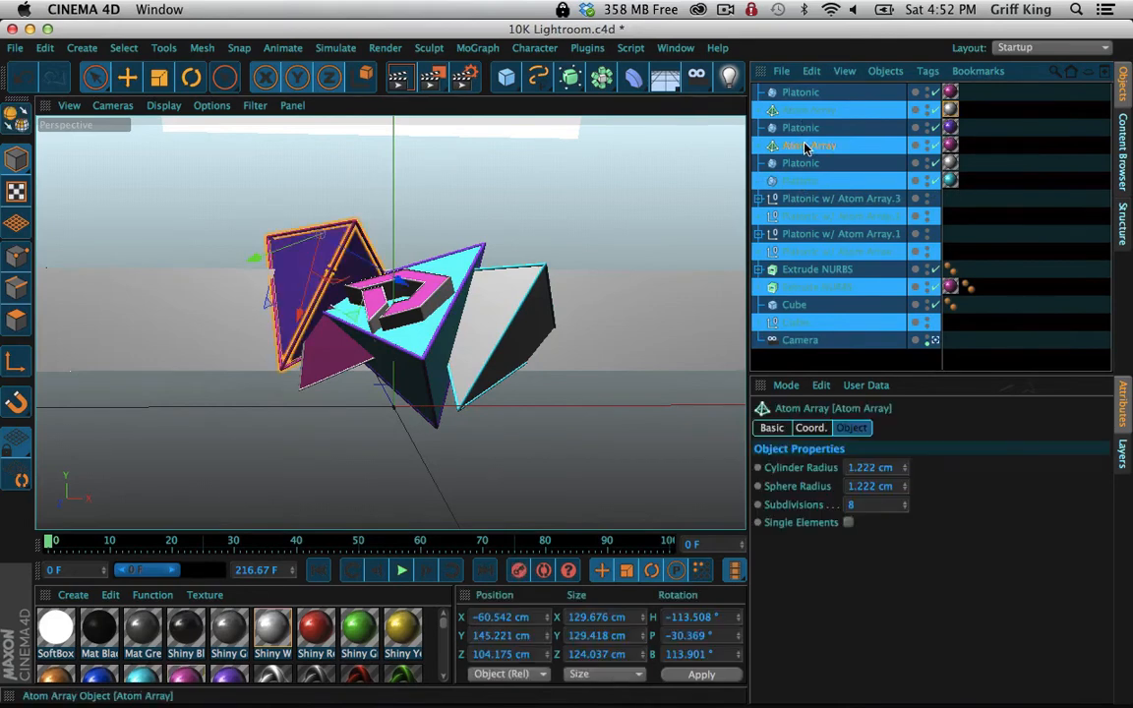
pyautogui.press('Delete')
pyautogui.click(811, 110)
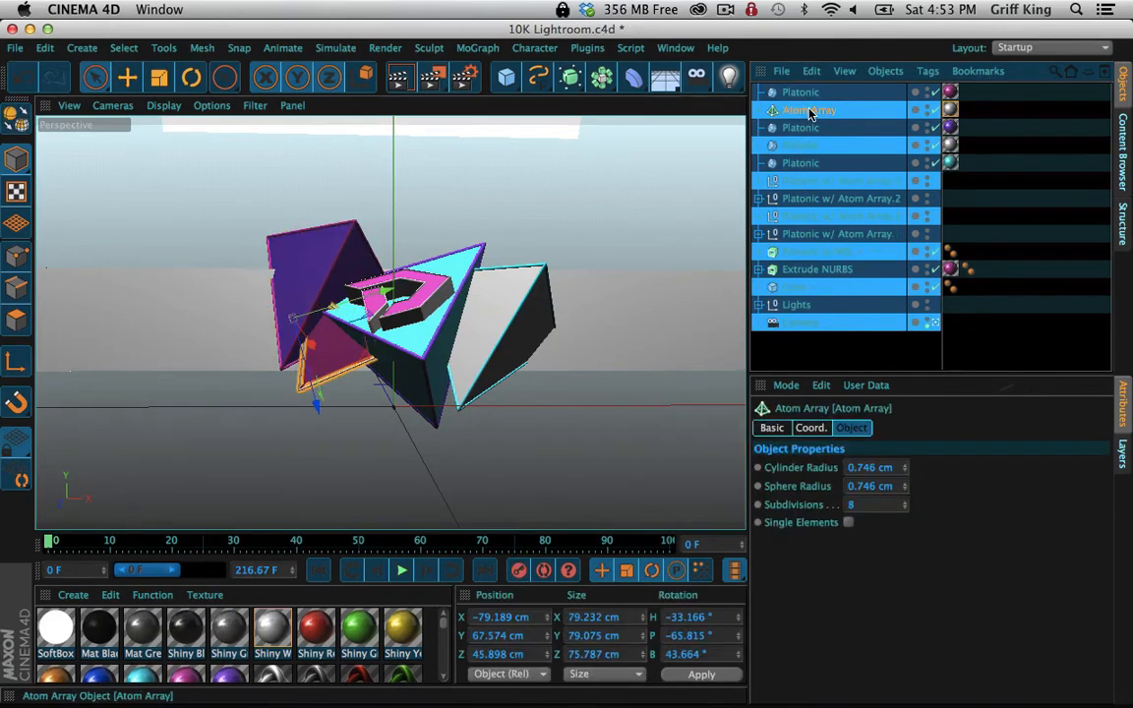
pyautogui.press('Delete')
# Nest the duplicated pink Platonic and the purple Platonic each under its own Array object
pyautogui.click(795, 126)
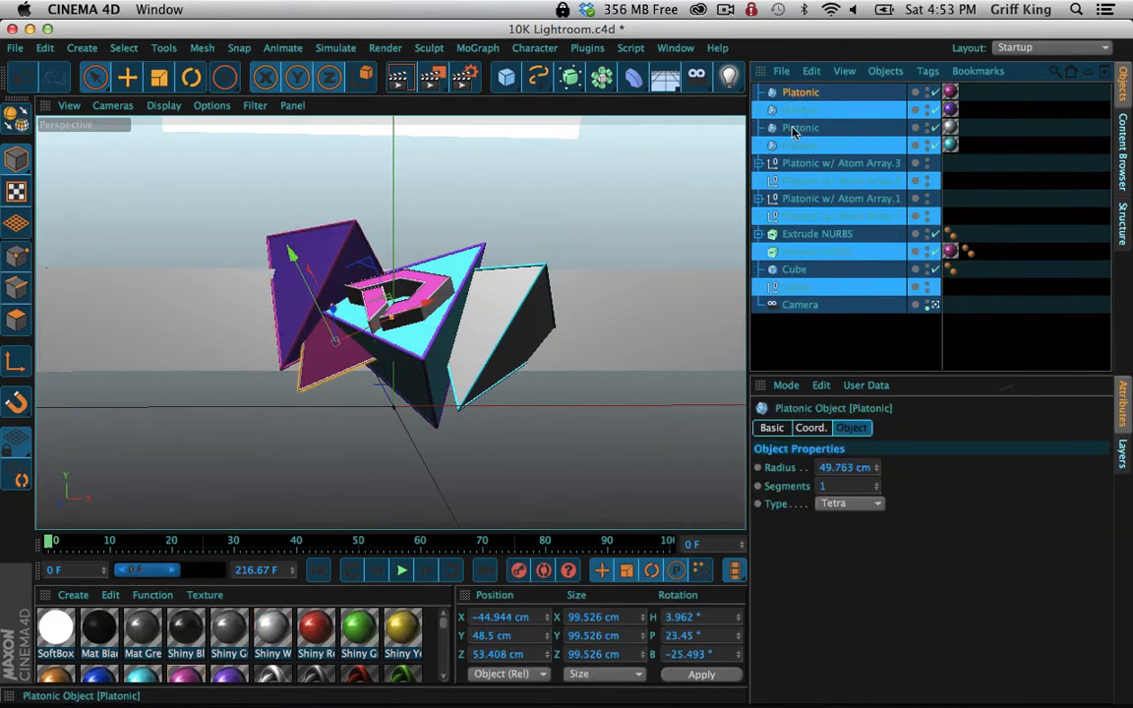
pyautogui.click(792, 98)
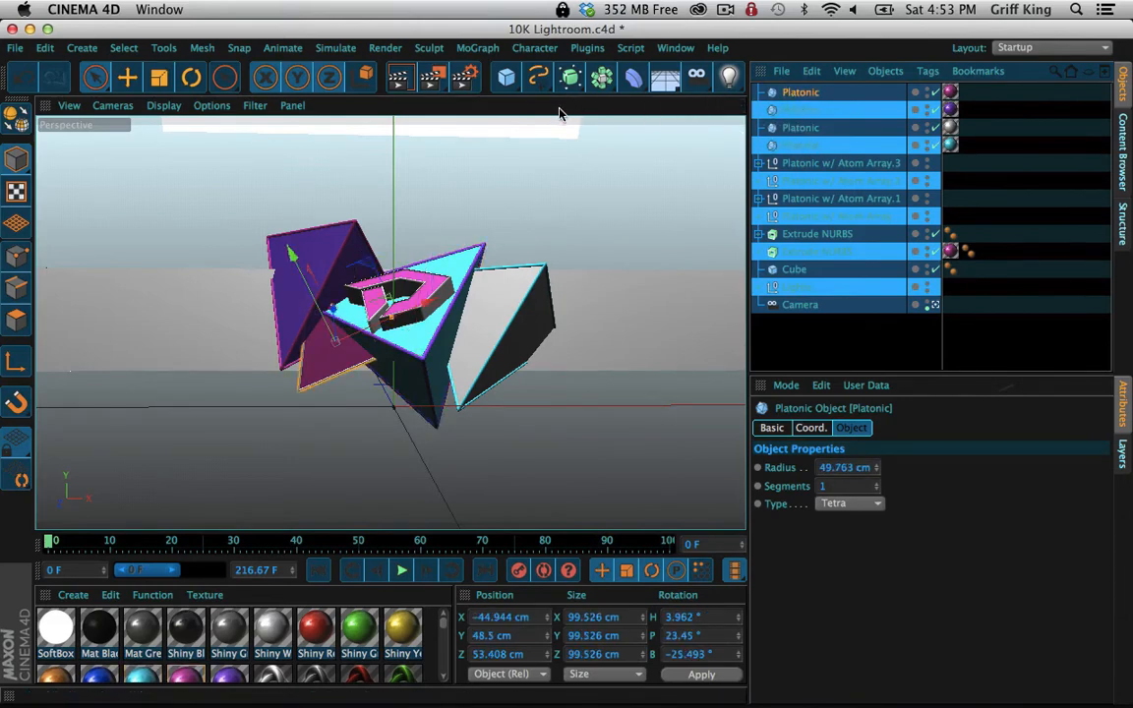
pyautogui.keyDown('alt'); pyautogui.moveTo(607, 81); pyautogui.dragTo(675, 103); pyautogui.keyUp('alt')
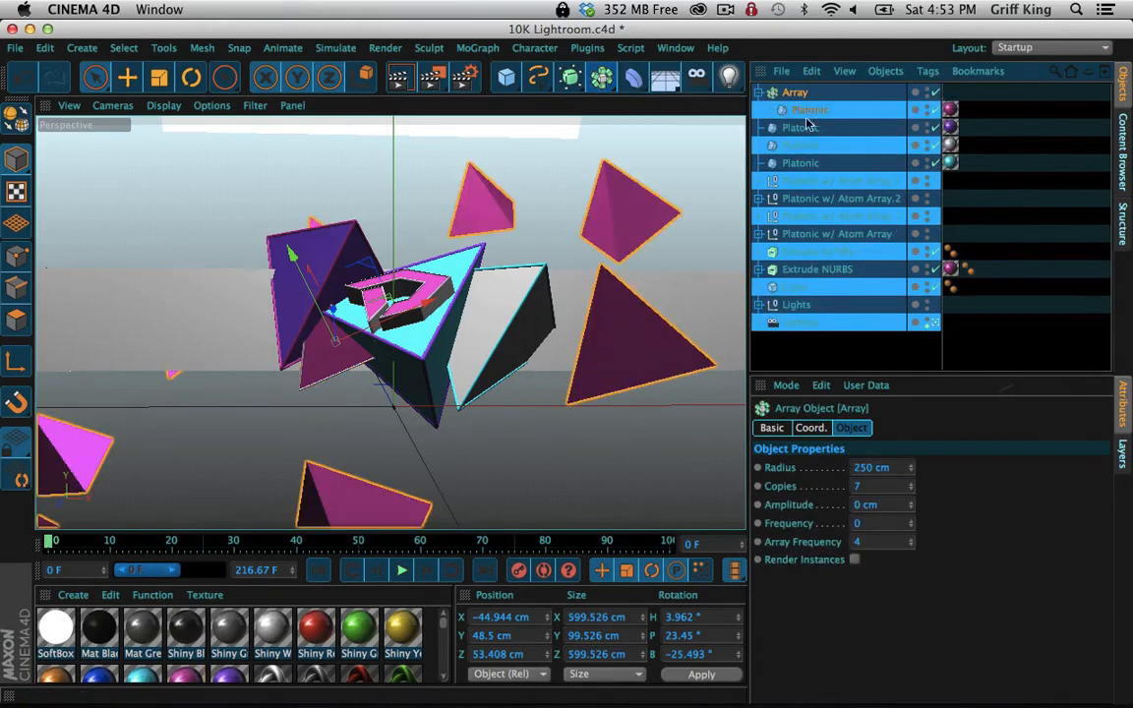
pyautogui.click(798, 133)
pyautogui.keyDown('alt'); pyautogui.click(596, 87); pyautogui.keyUp('alt')
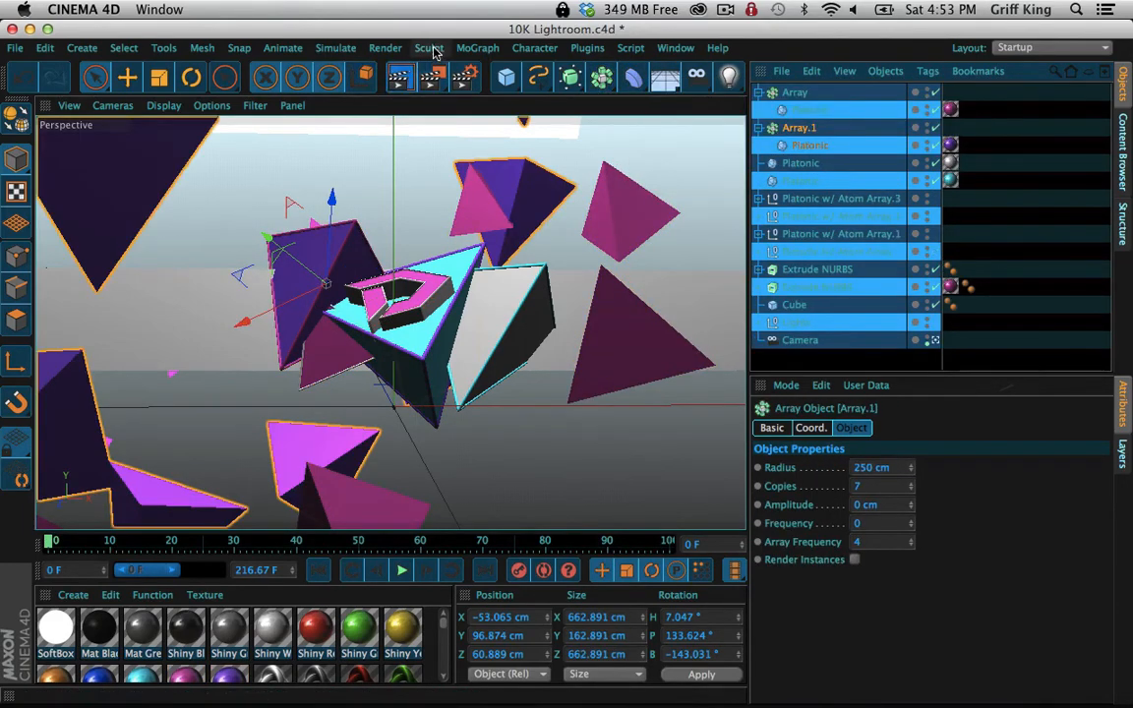
# Nest the duplicated white Platonic and the cyan Platonic each under its own Array object
pyautogui.click(477, 47)
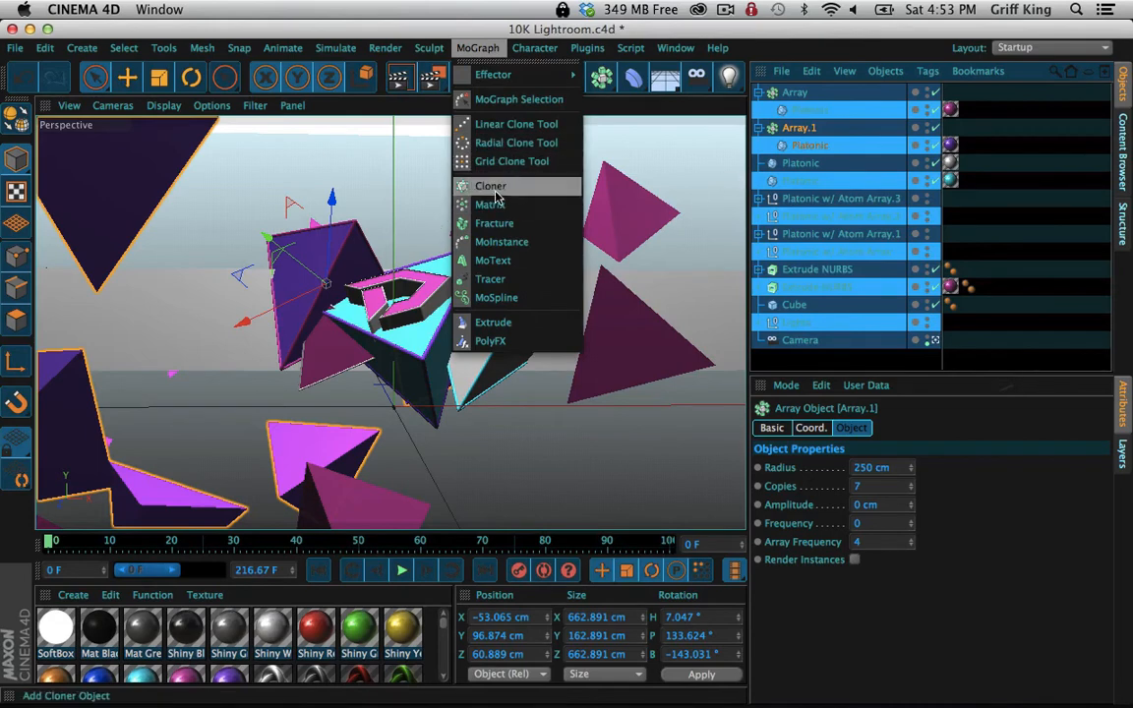
pyautogui.click(798, 170)
pyautogui.click(811, 165)
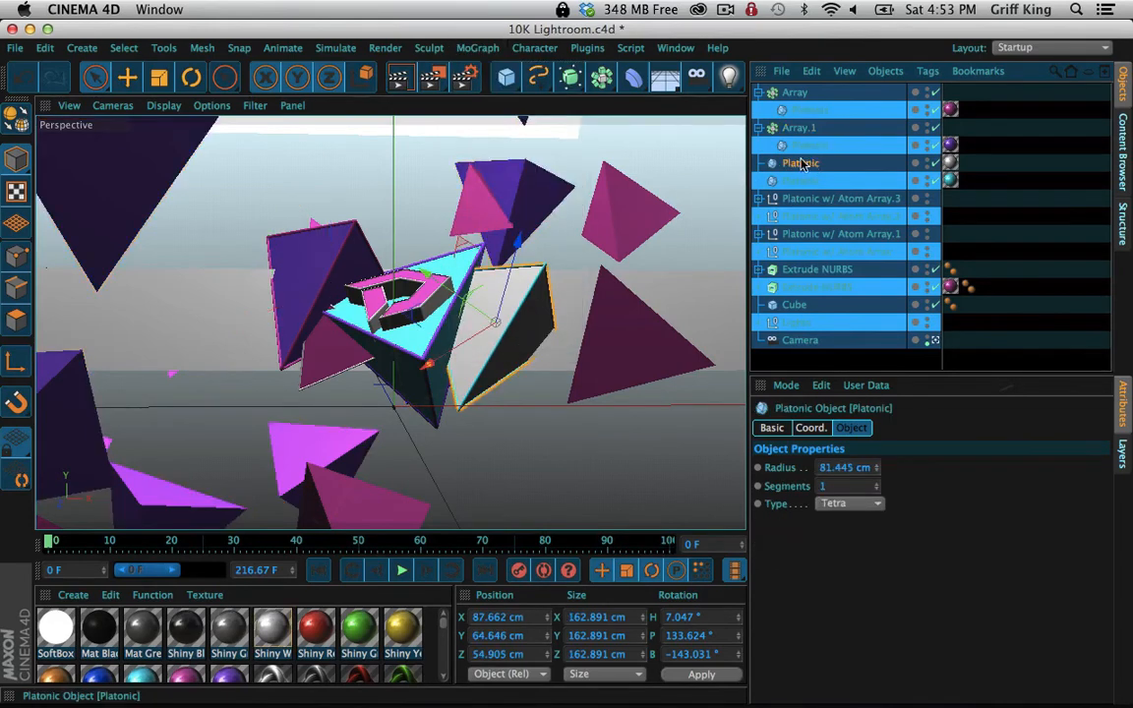
pyautogui.moveTo(602, 77); pyautogui.dragTo(630, 110)
pyautogui.click(802, 200)
pyautogui.click(758, 199)
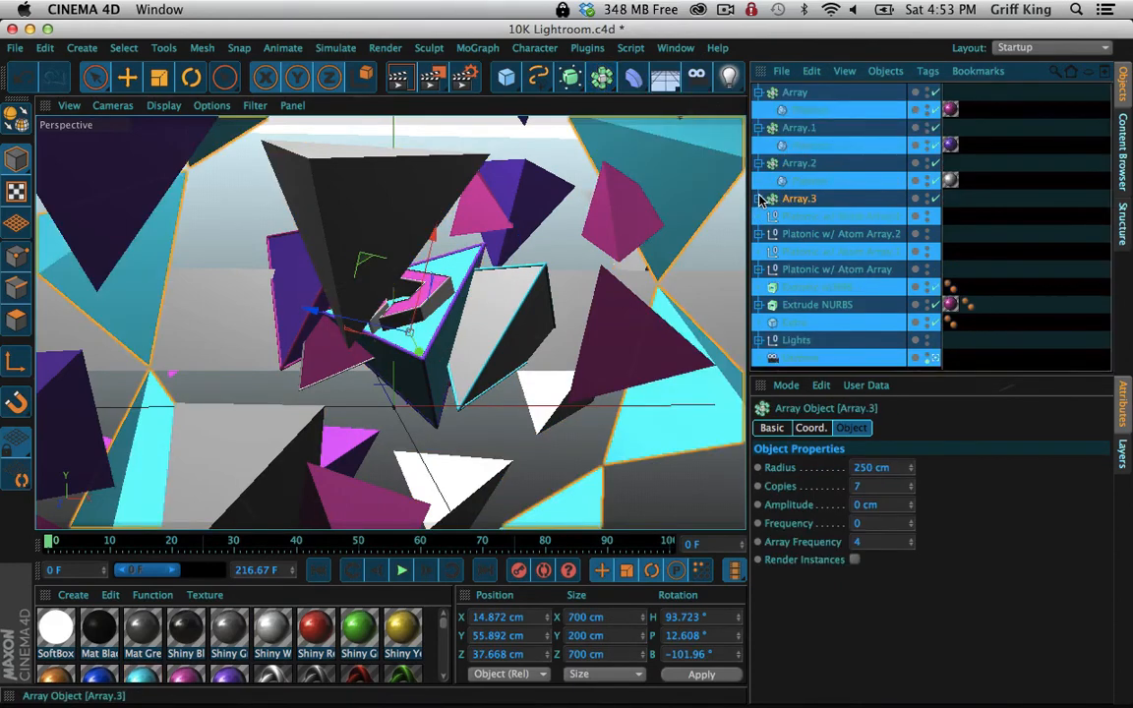
pyautogui.click(759, 198)
# Scale the cyan Platonic inside Array.3 down to a radius of about 51.7 cm
pyautogui.click(808, 112)
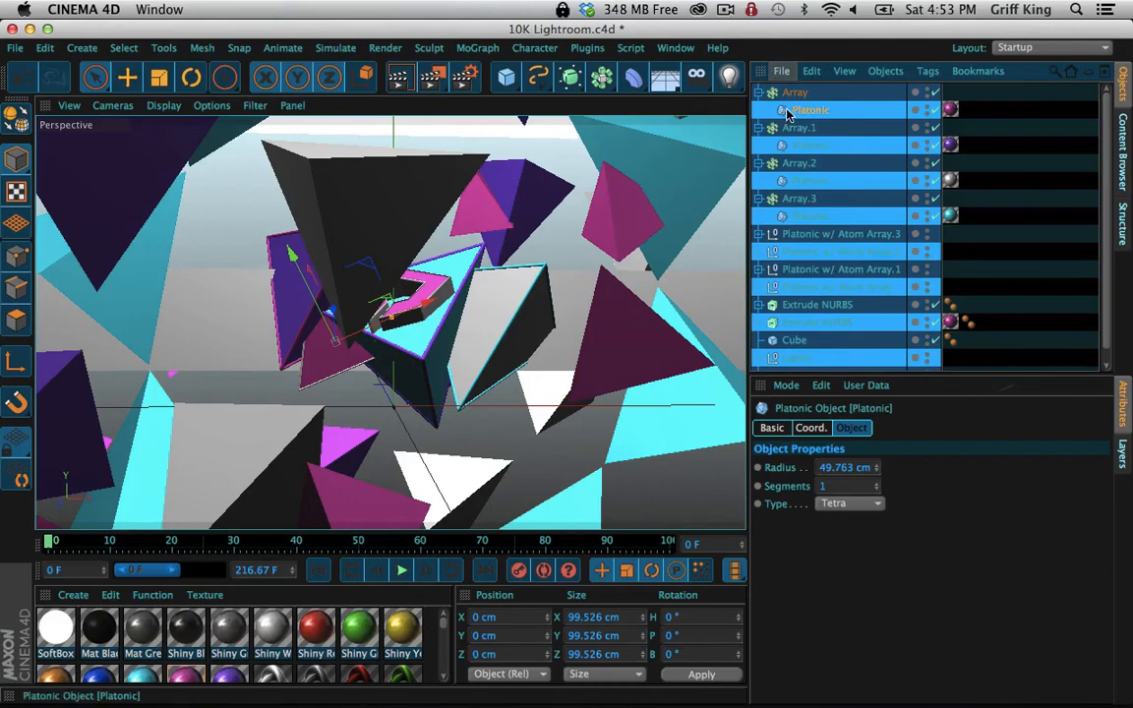
pyautogui.click(701, 149)
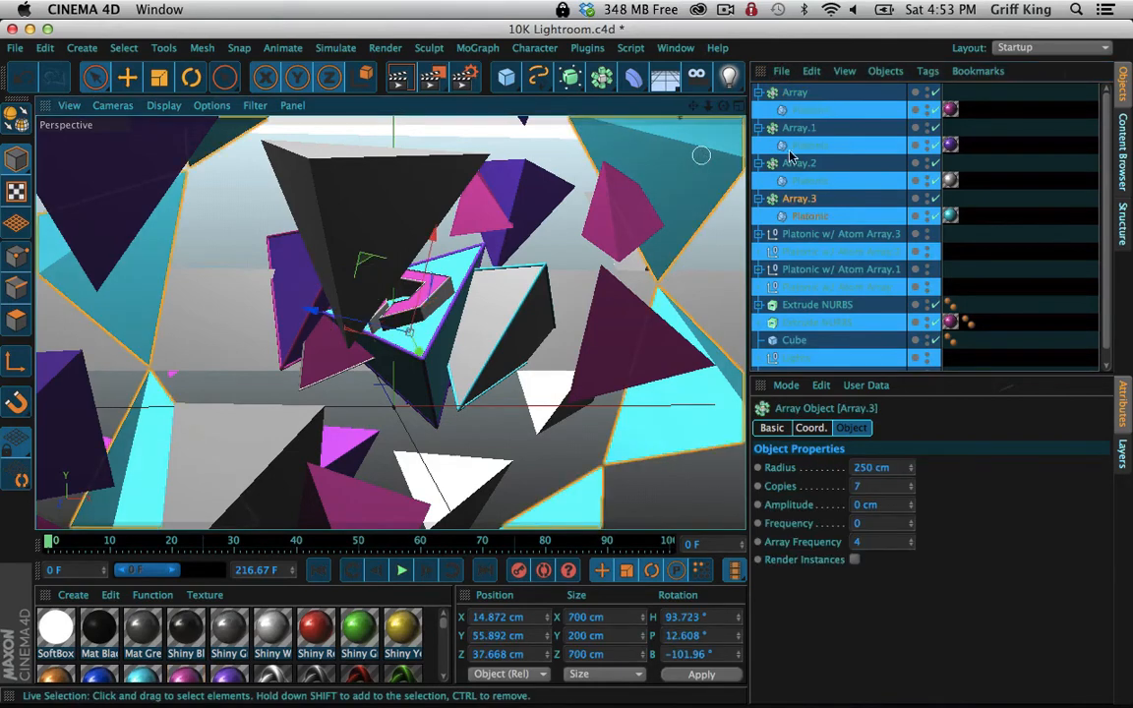
pyautogui.click(163, 86)
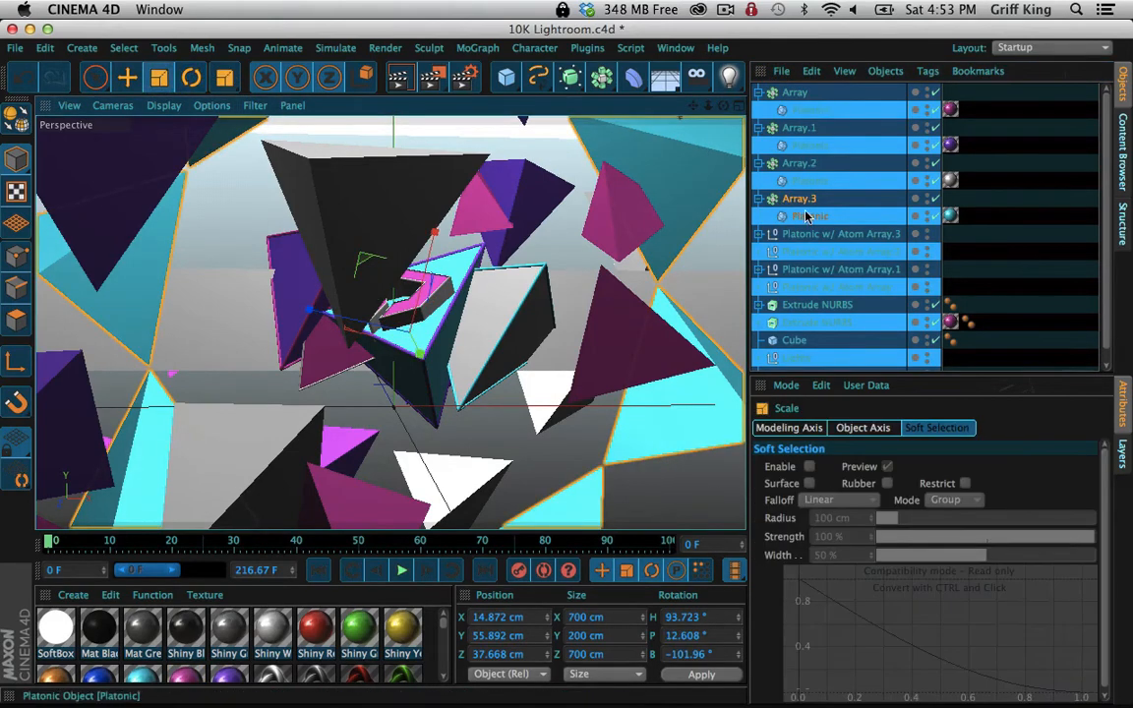
pyautogui.click(677, 186)
pyautogui.moveTo(677, 186); pyautogui.dragTo(417, 342)
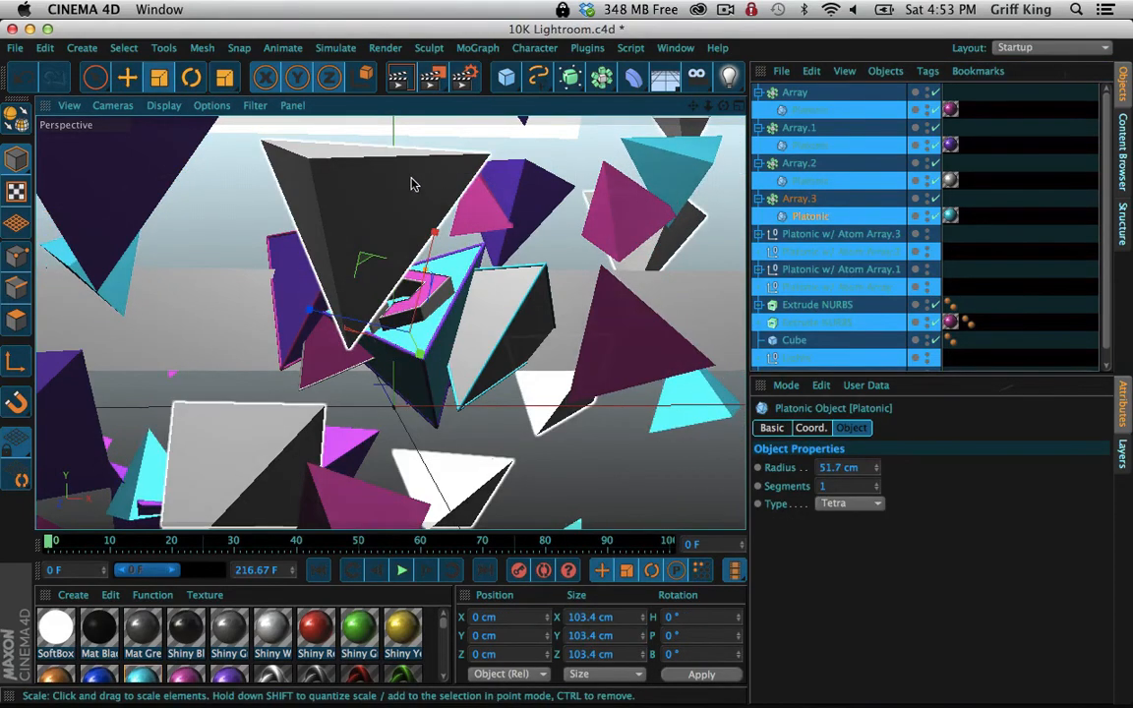
# Scale the white Platonic inside Array.2 down to a radius of about 44.2 cm
pyautogui.click(797, 163)
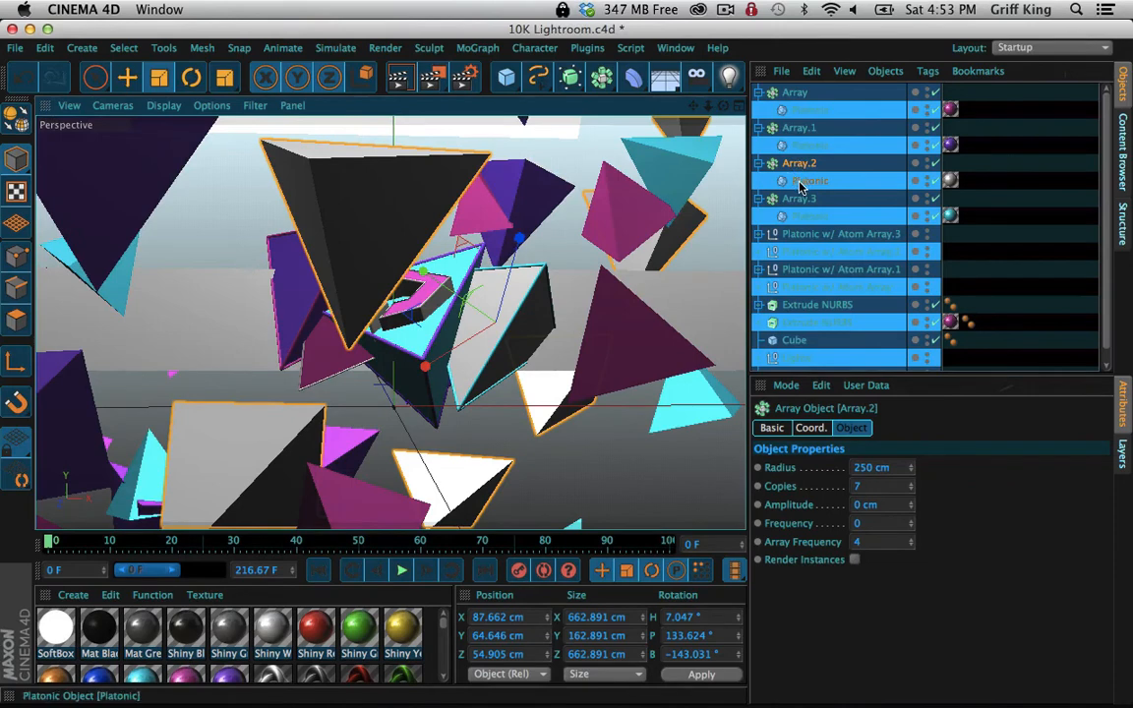
pyautogui.click(799, 183)
pyautogui.moveTo(523, 190); pyautogui.dragTo(281, 176)
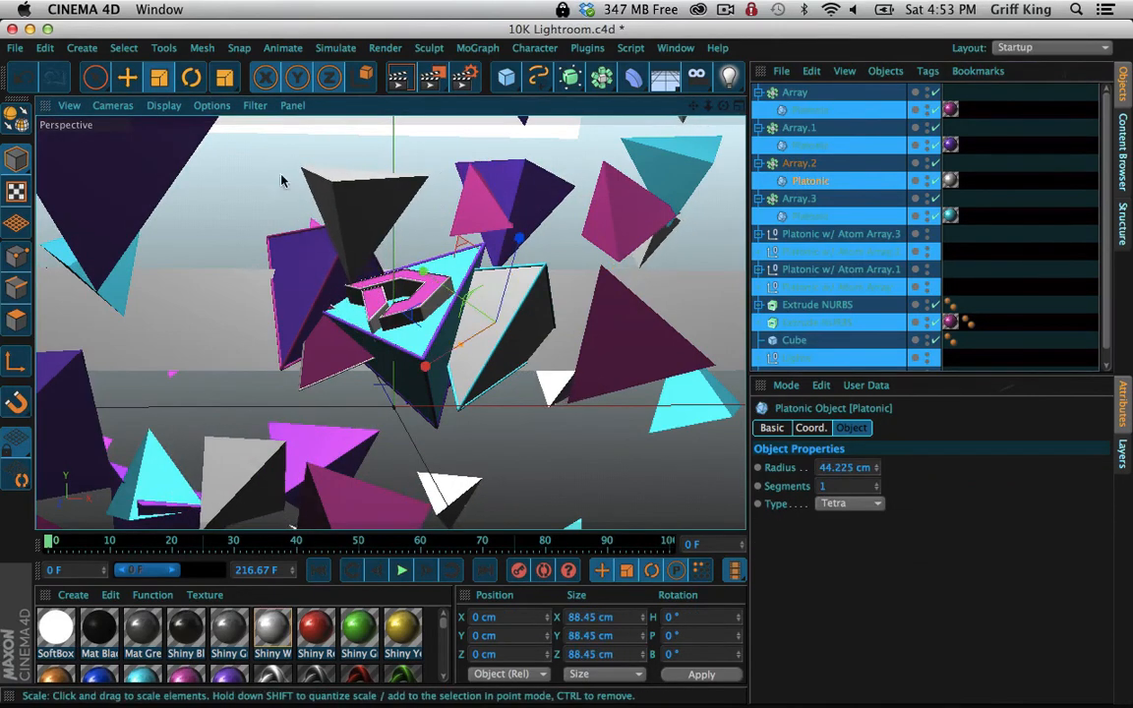
# Move Array.2 to about X 12.0, Y 70.7, Z 155.7 cm and rotate it to about H -4.7°, P 142.8°, B -137.0°
pyautogui.click(95, 77)
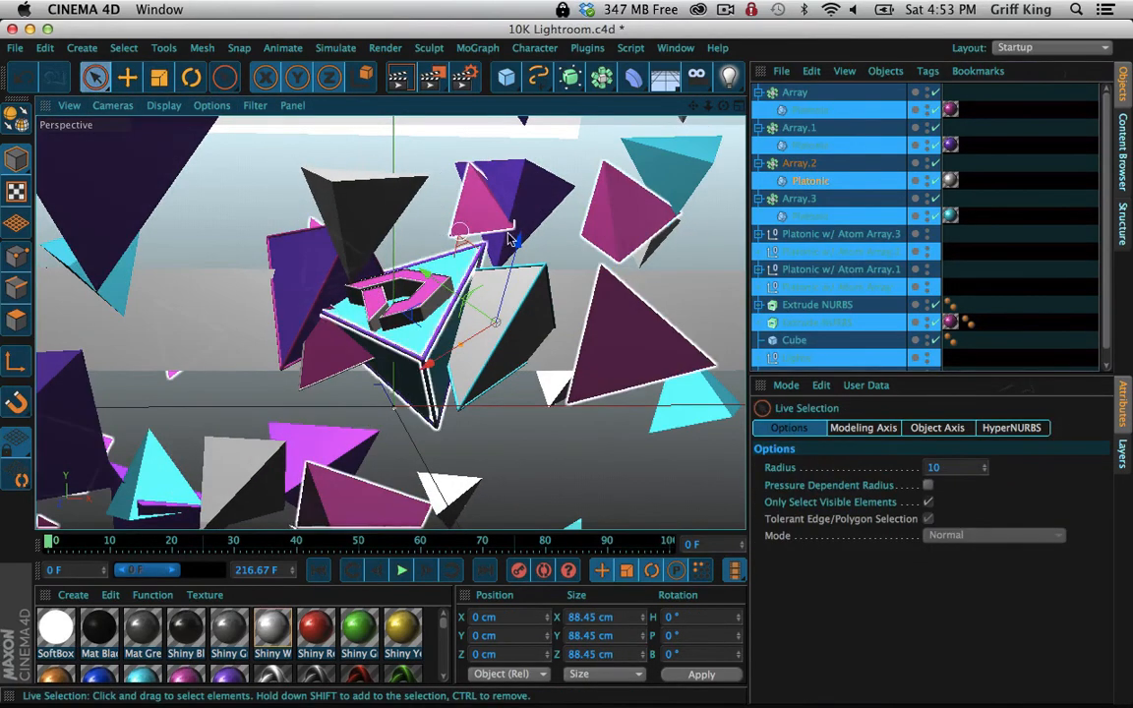
pyautogui.moveTo(509, 238); pyautogui.dragTo(325, 329)
pyautogui.click(799, 165)
pyautogui.press('r')
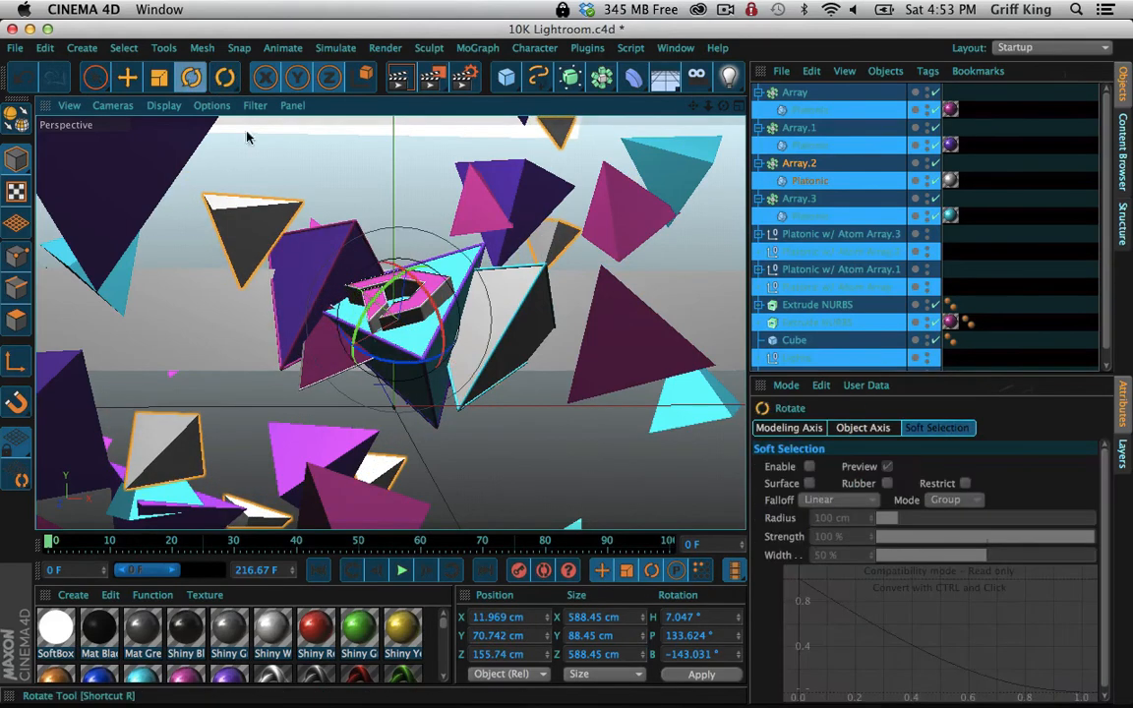
pyautogui.moveTo(324, 226); pyautogui.dragTo(448, 313)
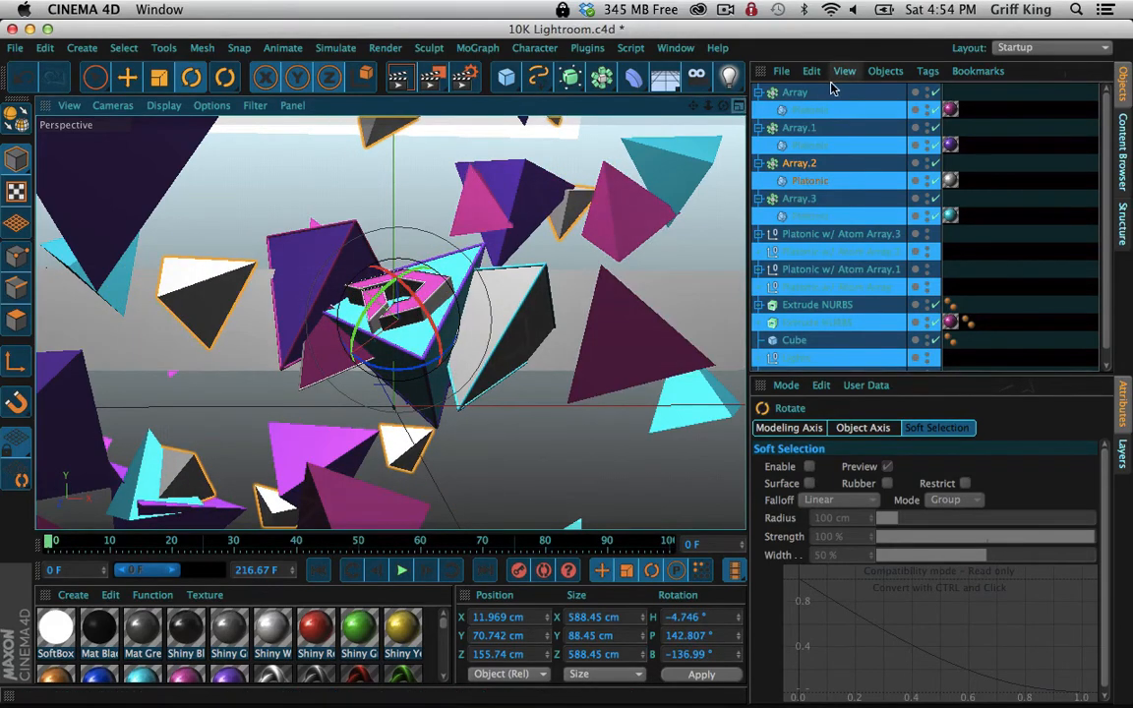
# Rotate the pink tetrahedrons' Array to about H 36.6°, P 15.4°, B 1.1°
pyautogui.click(798, 110)
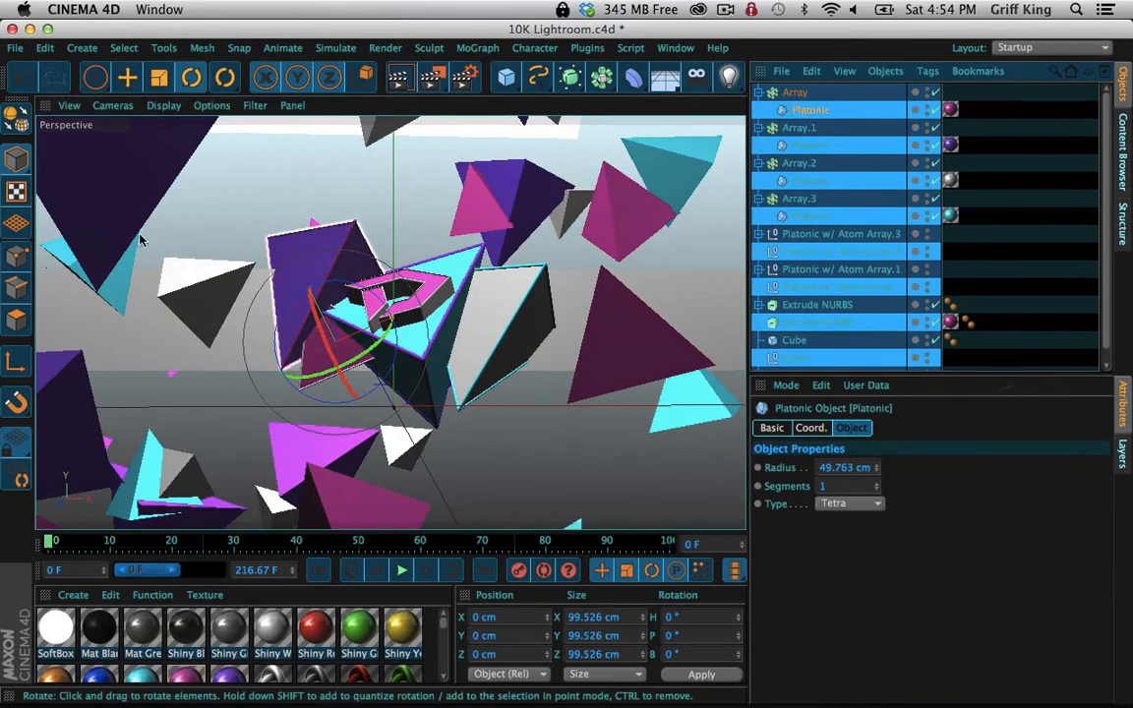
pyautogui.click(792, 91)
pyautogui.moveTo(357, 325); pyautogui.dragTo(413, 317)
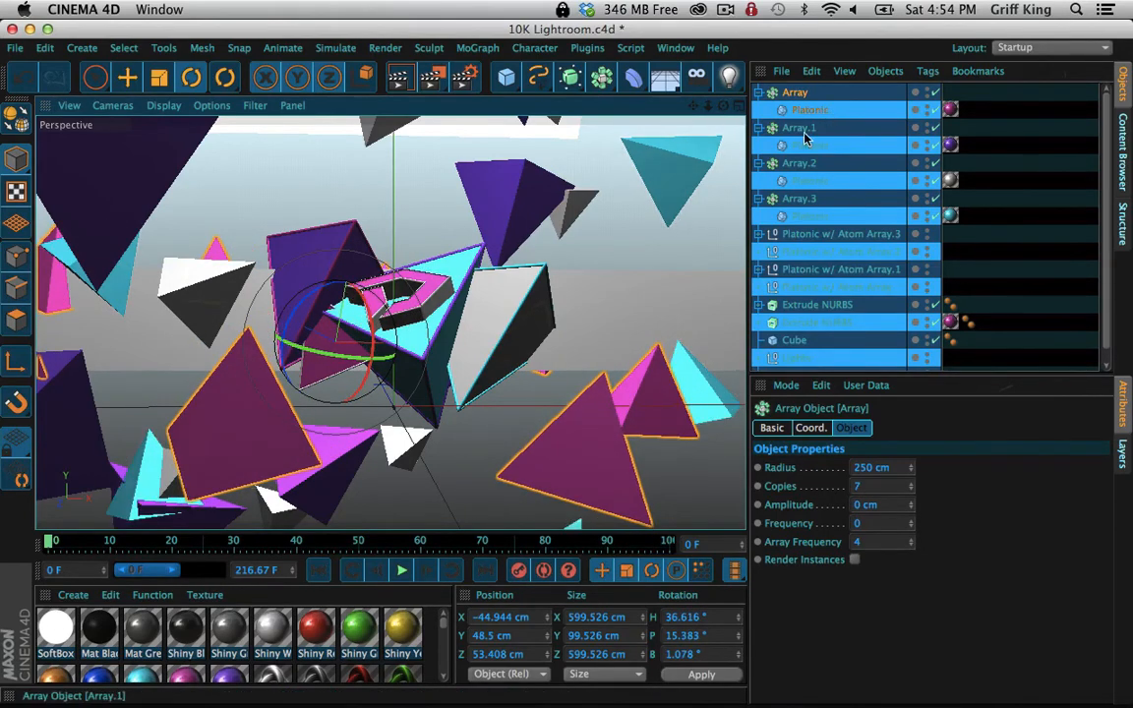
# Rotate the purple tetrahedrons' Array.1 to about H 24.4°, P 133.5°, B -147.9°
pyautogui.click(808, 145)
pyautogui.click(108, 187)
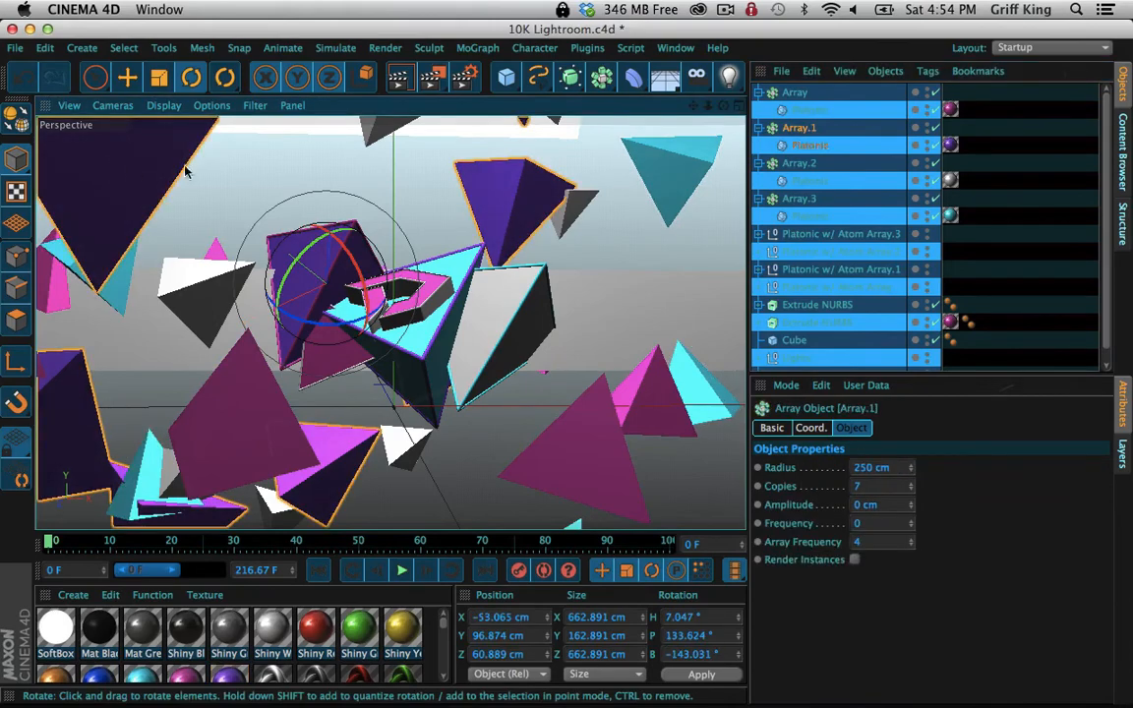
pyautogui.moveTo(337, 302); pyautogui.dragTo(356, 296)
pyautogui.click(355, 296)
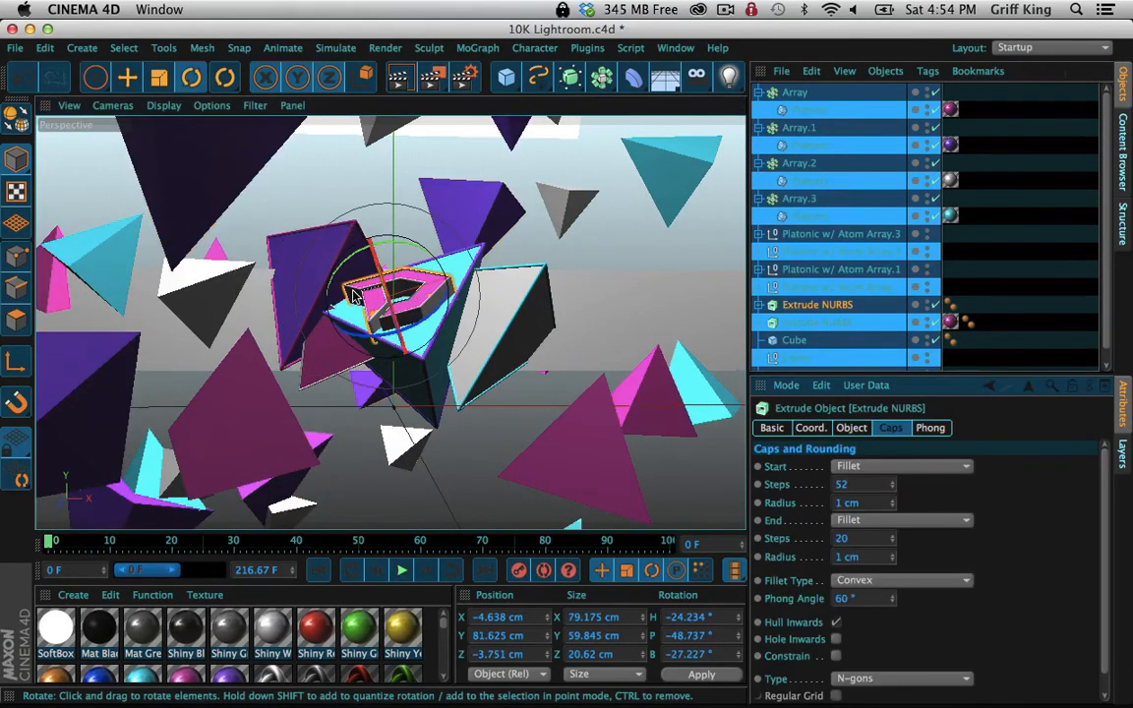
pyautogui.click(361, 296)
pyautogui.click(724, 9)
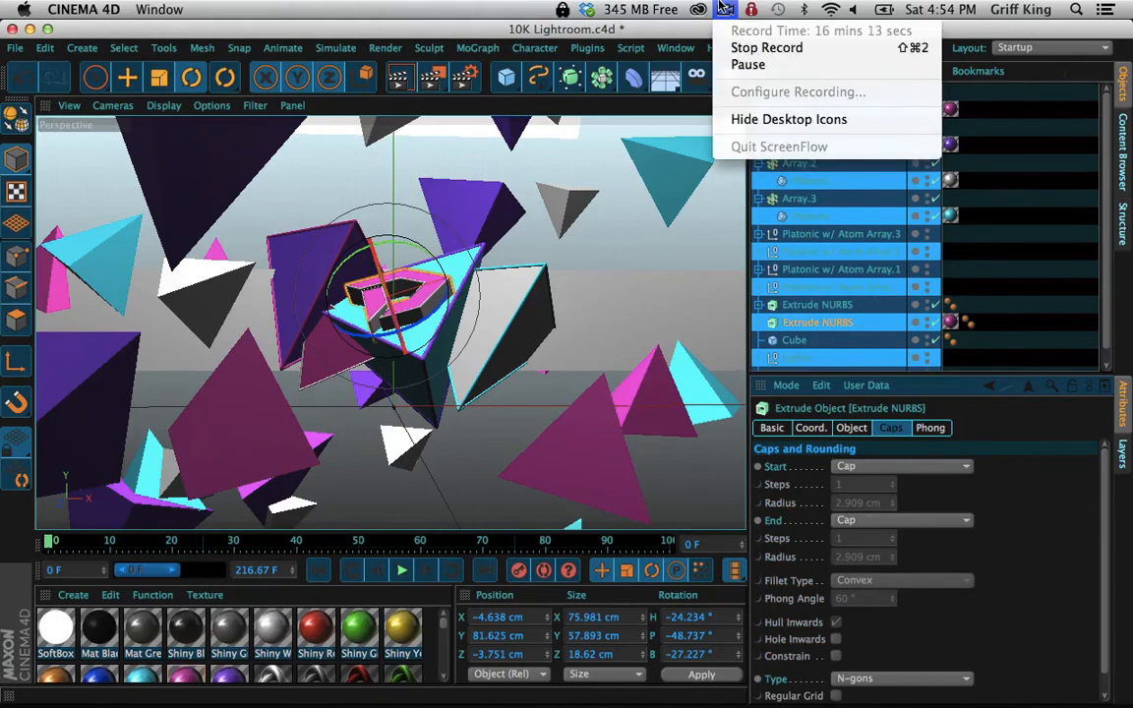
pyautogui.click(733, 51)
pyautogui.click(791, 93)
# Rotate the cyan tetrahedrons' Array.3 to spread its copies differently around the logo
pyautogui.click(798, 129)
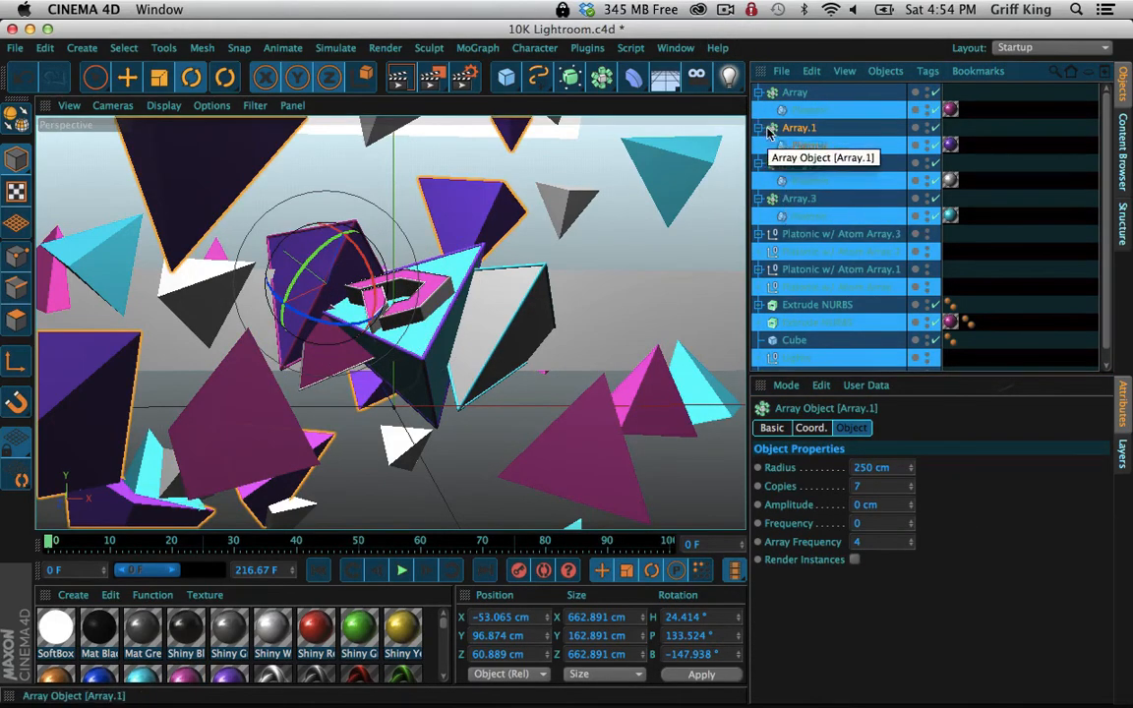
pyautogui.click(809, 184)
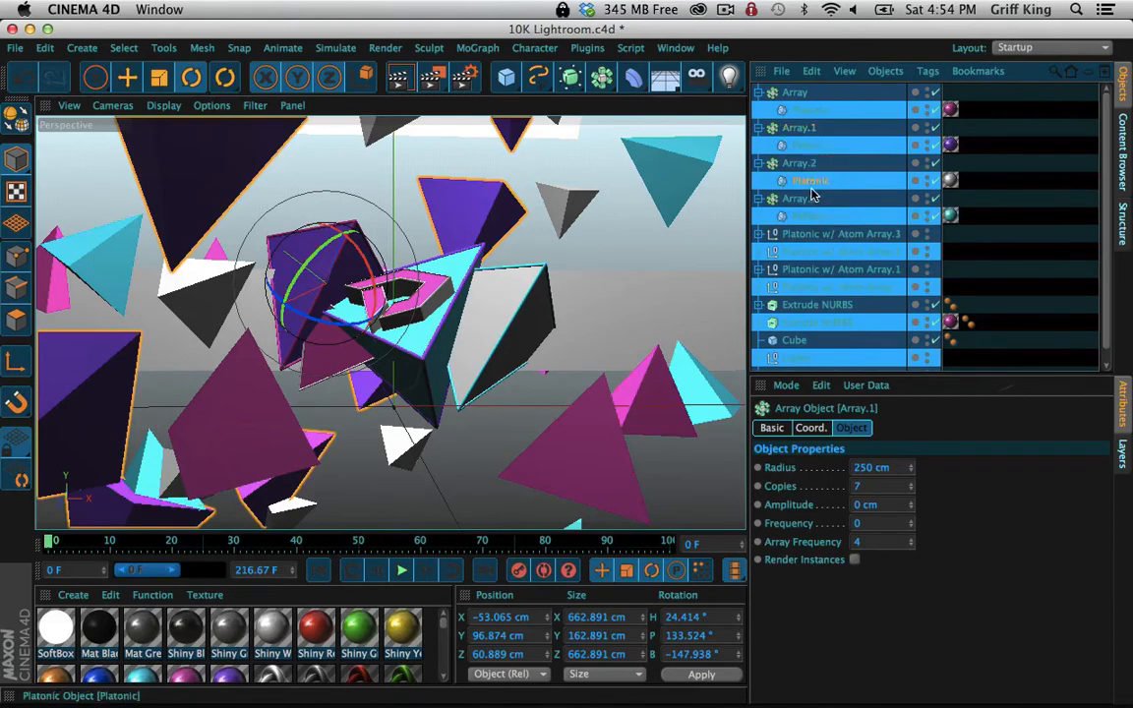
pyautogui.click(662, 171)
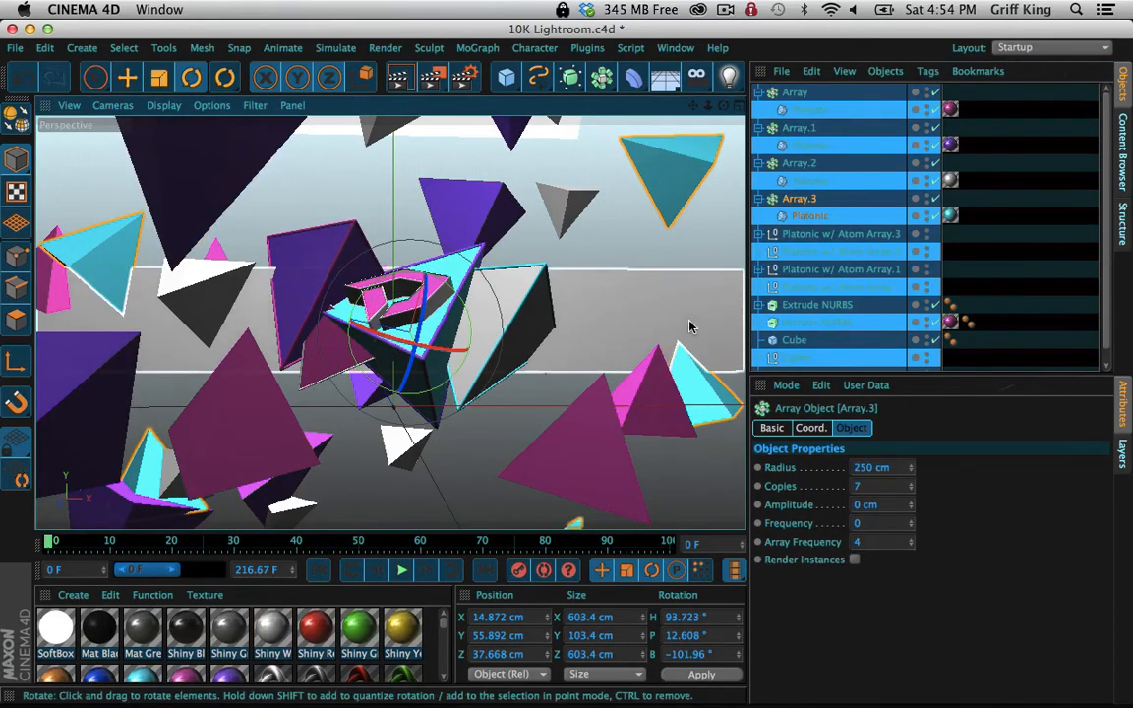
pyautogui.moveTo(504, 347); pyautogui.dragTo(676, 236)
# Duplicate the white tetrahedrons' Array.2 and move the copy to about X 146.4, Y -51.0, Z 51.9 cm
pyautogui.click(536, 188)
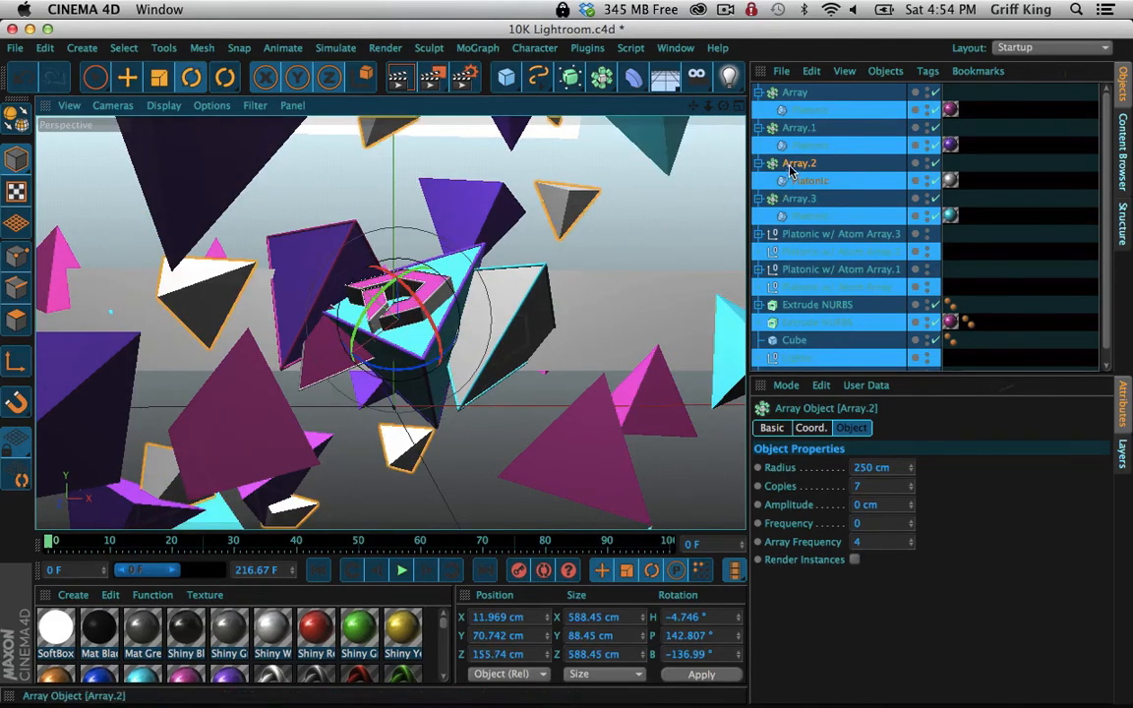
pyautogui.click(759, 163)
pyautogui.press('super+c')
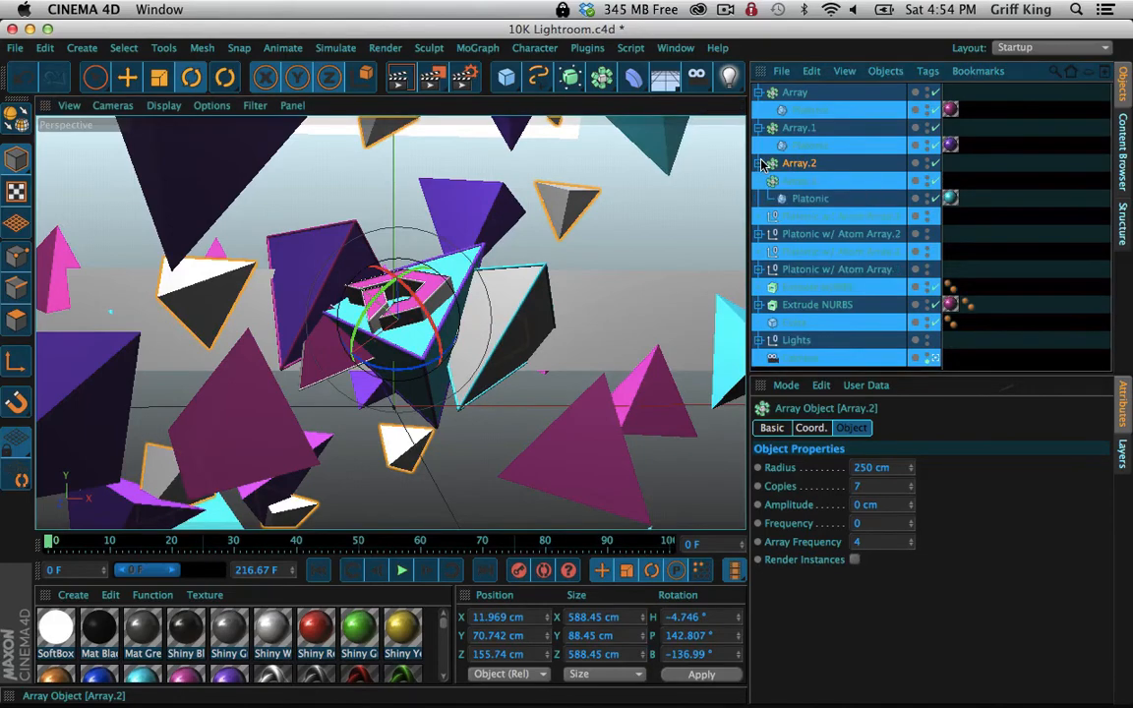
pyautogui.press('super+v')
pyautogui.click(96, 78)
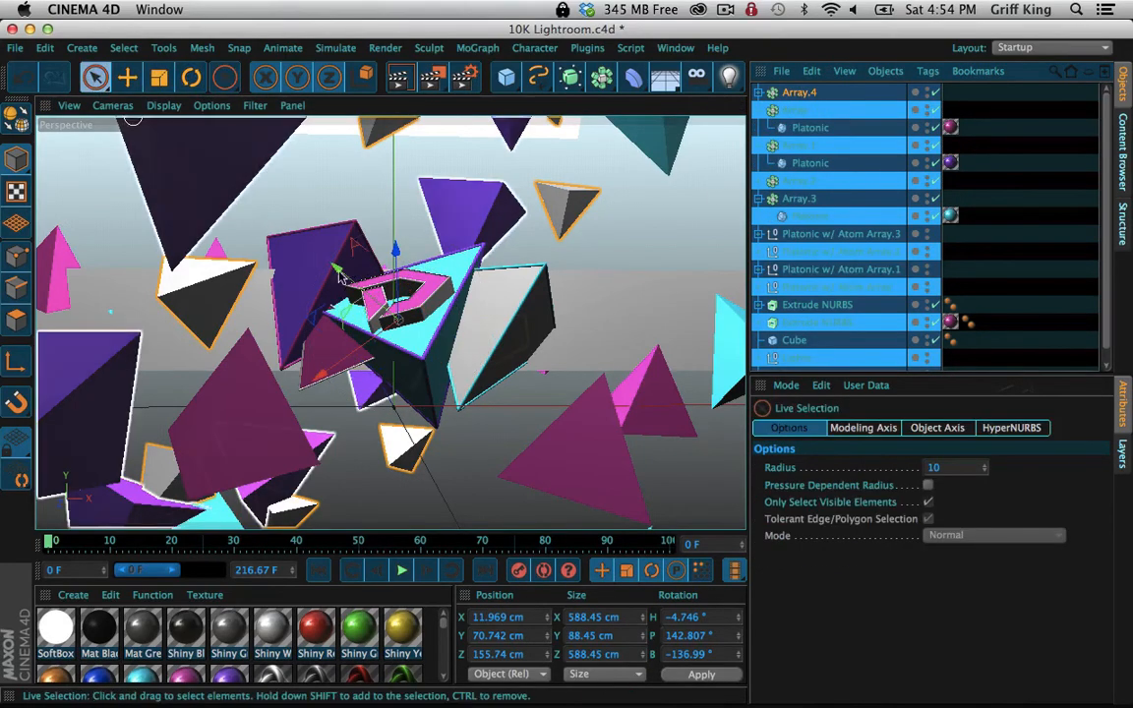
pyautogui.moveTo(394, 300); pyautogui.dragTo(573, 395)
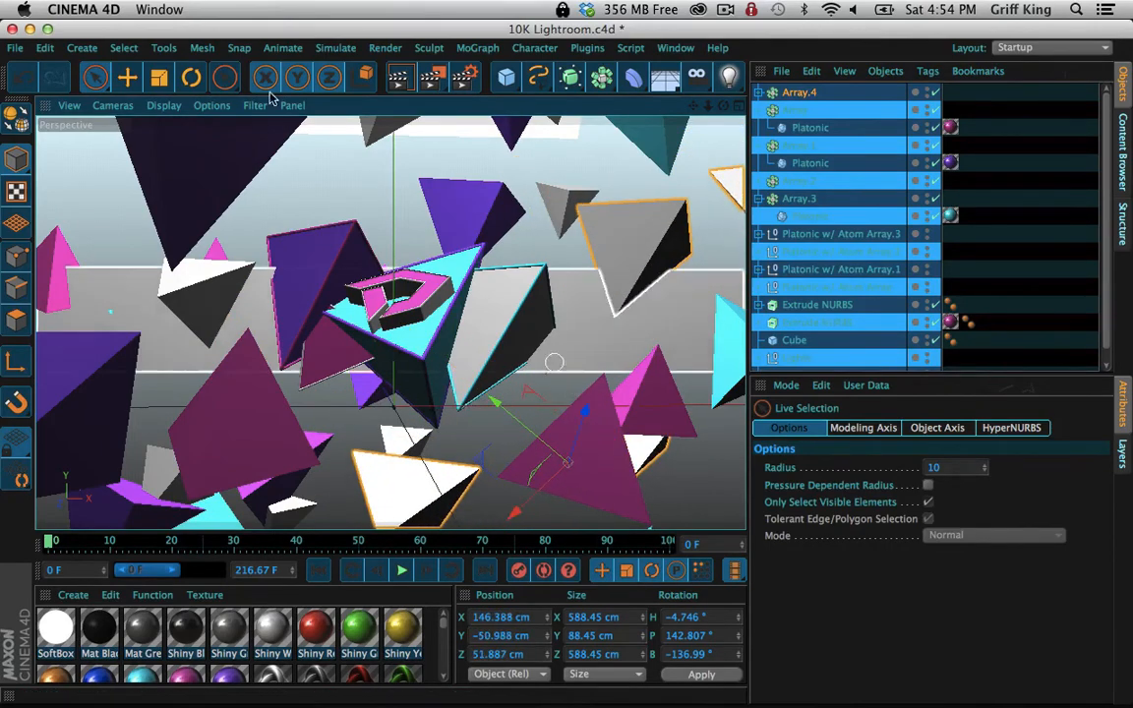
# Rotate the copied white array to about H -4.5°, P 123.2°, B -145.4° and shift it to about X 149.5, Y -111.1, Z 91.1 cm
pyautogui.press('r')
pyautogui.moveTo(540, 444); pyautogui.dragTo(577, 455)
pyautogui.click(95, 77)
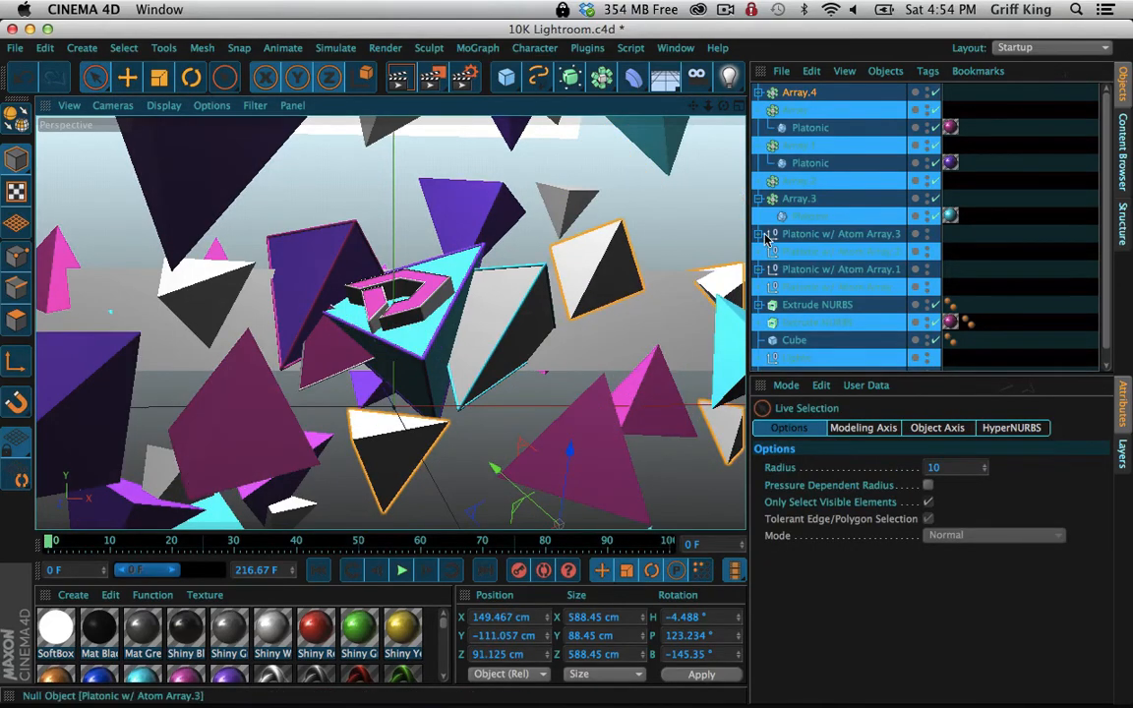
# Collapse the expanded arrays and duplicate Array, Array.1, Array.2 and Array.3 together, leaving Array.4 out of the selection
pyautogui.click(768, 110)
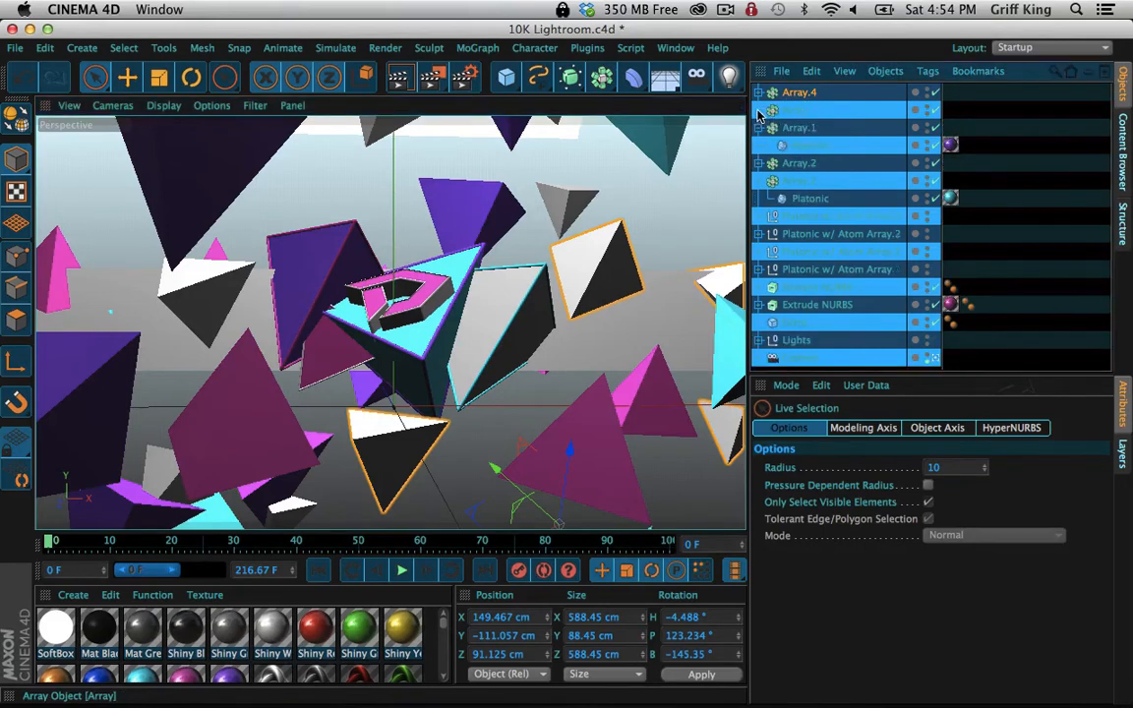
pyautogui.click(766, 130)
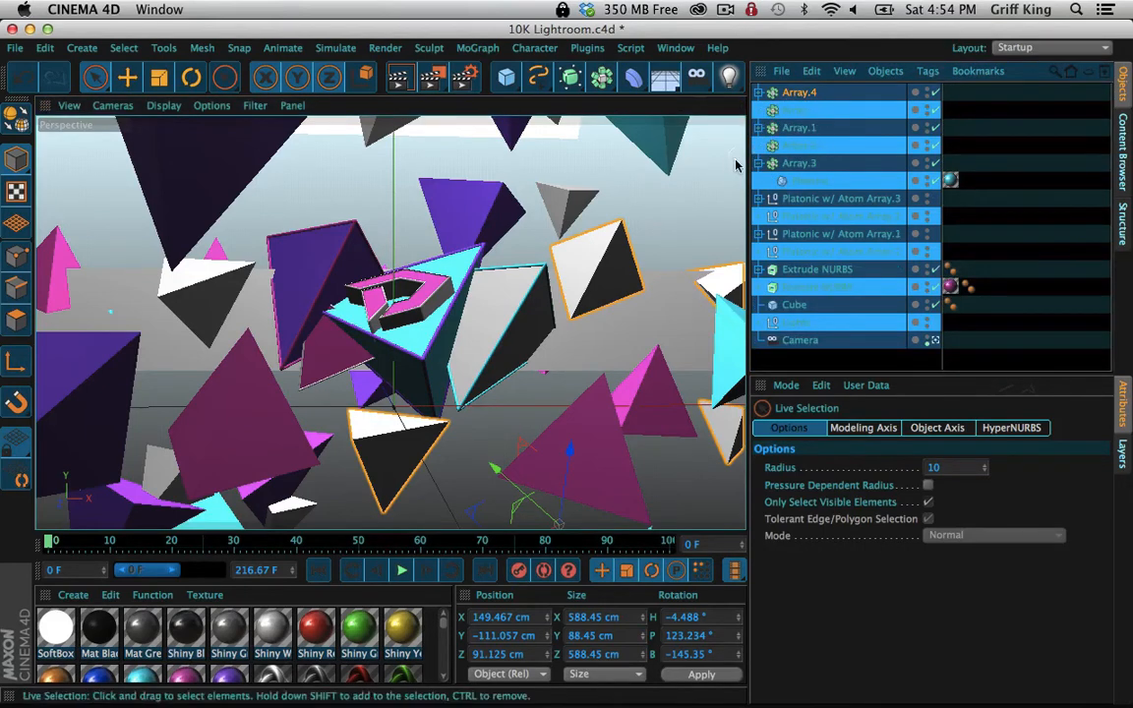
pyautogui.click(766, 181)
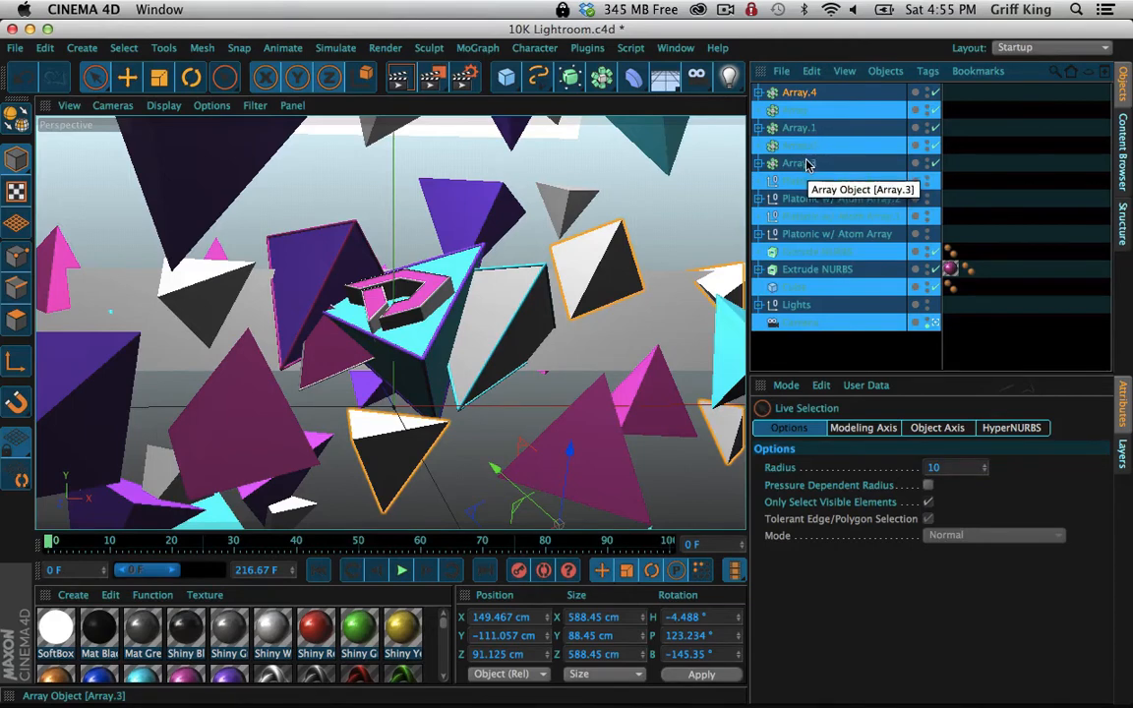
pyautogui.keyDown('shift'); pyautogui.click(802, 164); pyautogui.keyUp('shift')
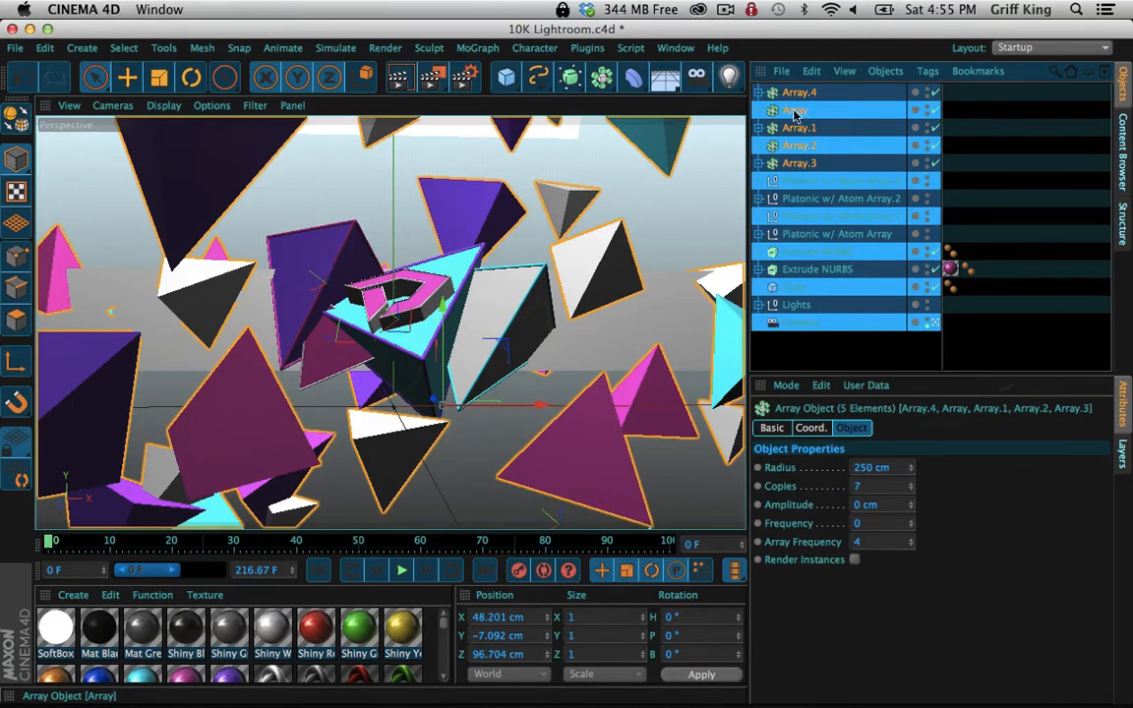
pyautogui.keyDown('shift'); pyautogui.click(793, 111); pyautogui.keyUp('shift')
pyautogui.click(794, 90)
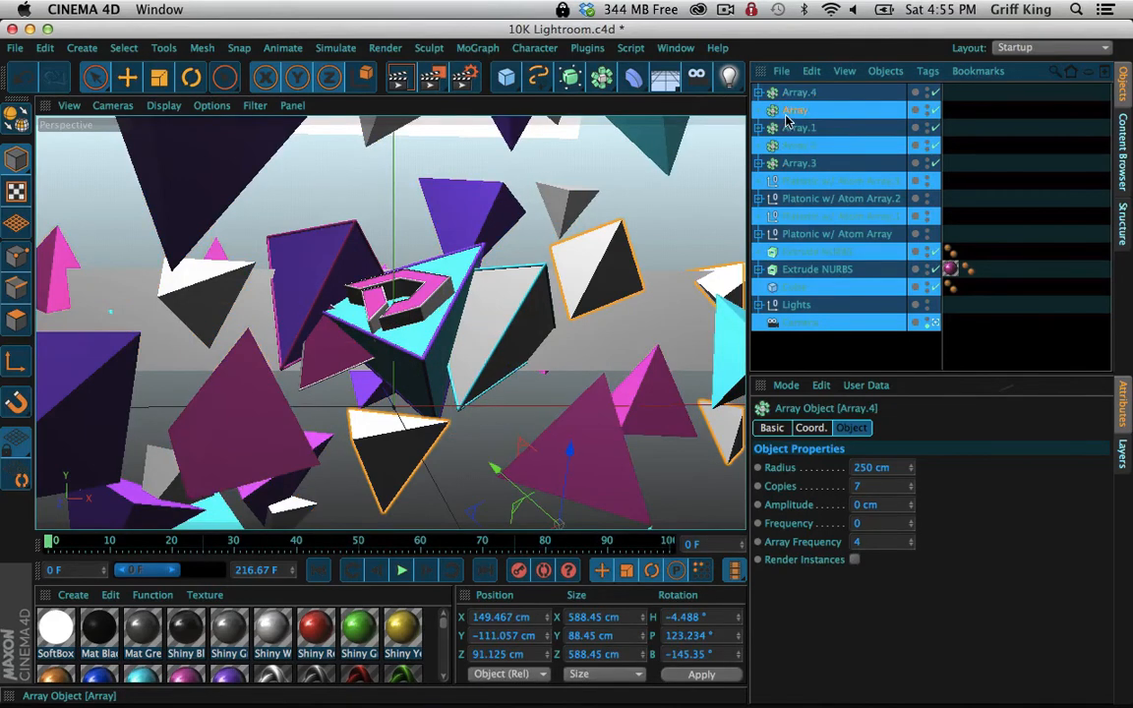
pyautogui.click(794, 147)
pyautogui.keyDown('shift'); pyautogui.click(797, 165); pyautogui.keyUp('shift')
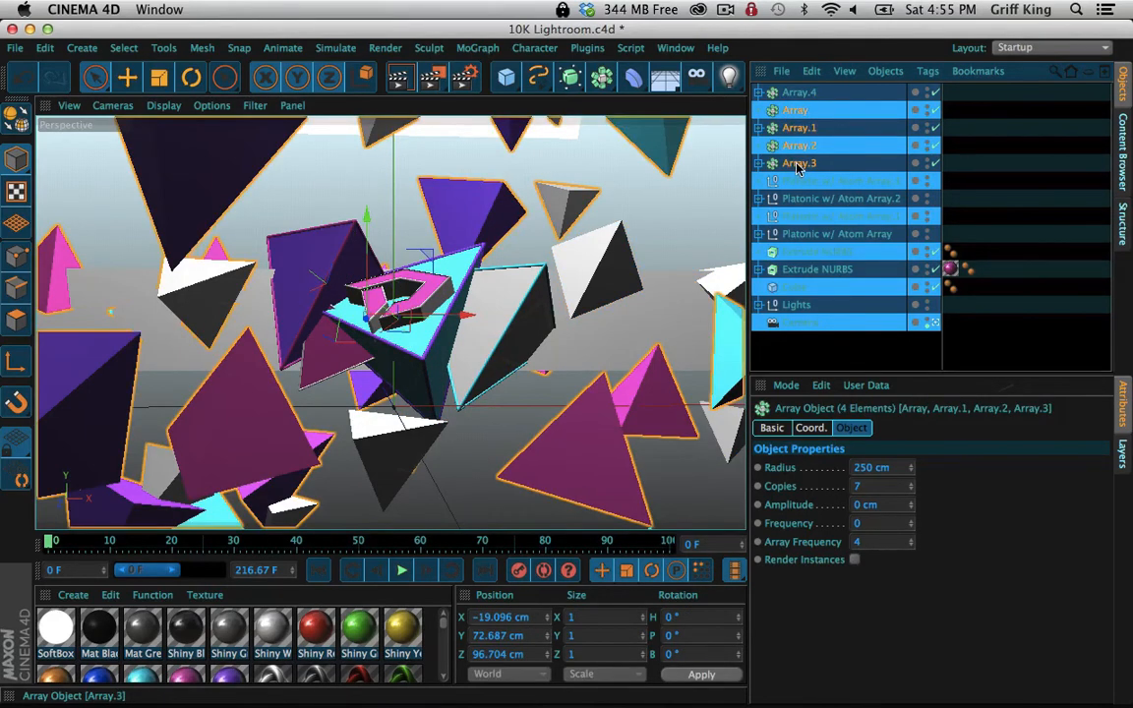
pyautogui.press('super+c')
pyautogui.press('super+v')
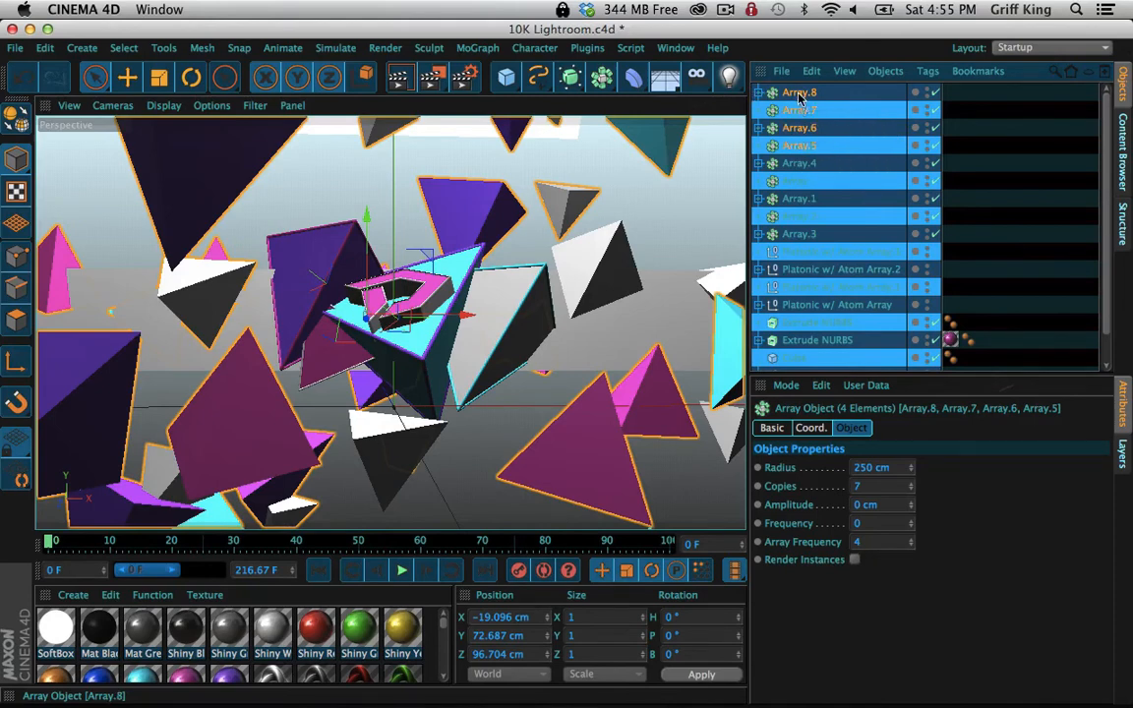
# Expand the four duplicated arrays and wrap the cyan Platonic in Array.5 in an Atom Array
pyautogui.click(758, 92)
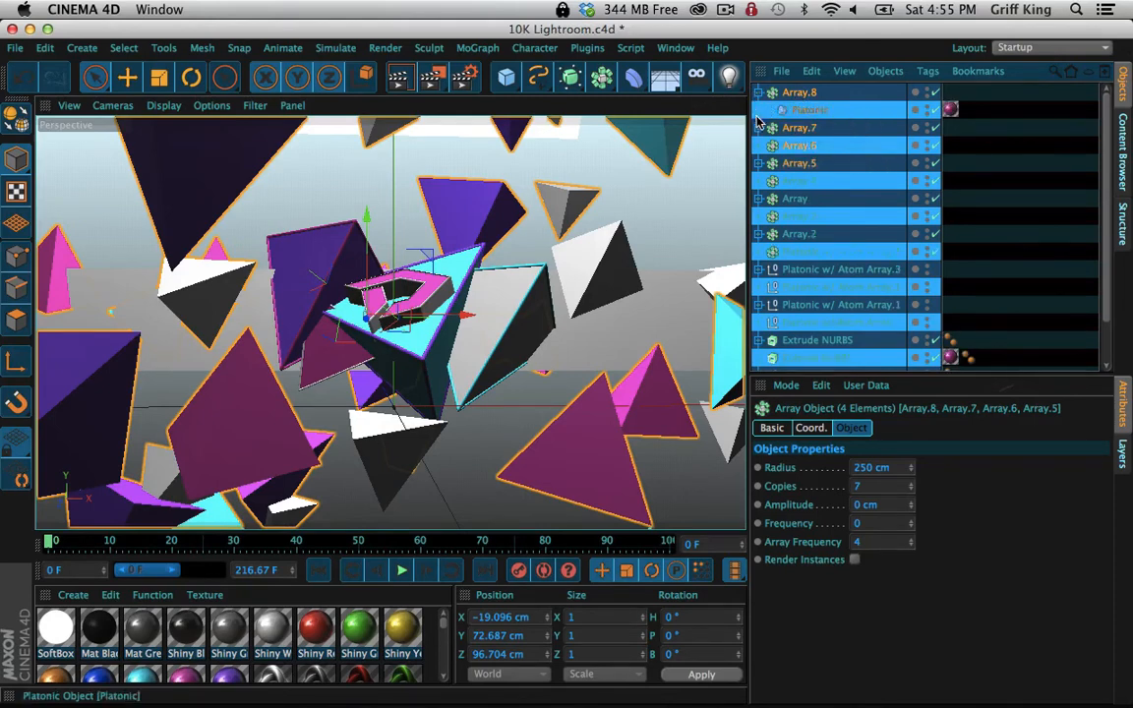
pyautogui.click(758, 128)
pyautogui.click(759, 163)
pyautogui.click(758, 199)
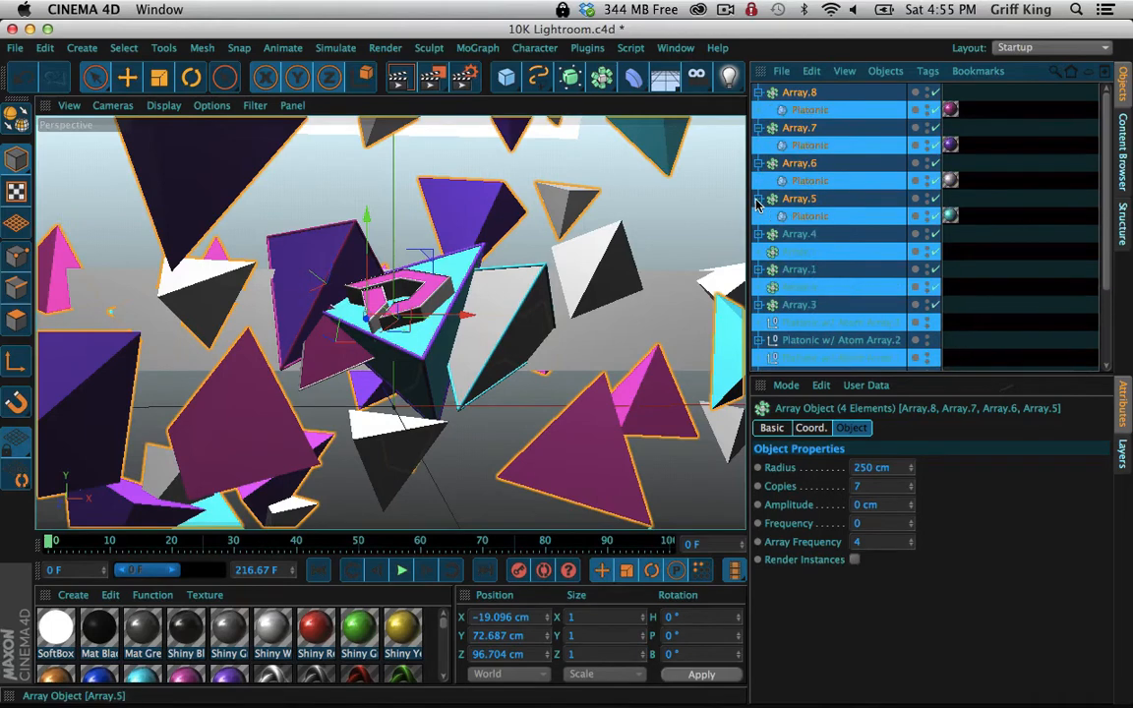
pyautogui.click(809, 217)
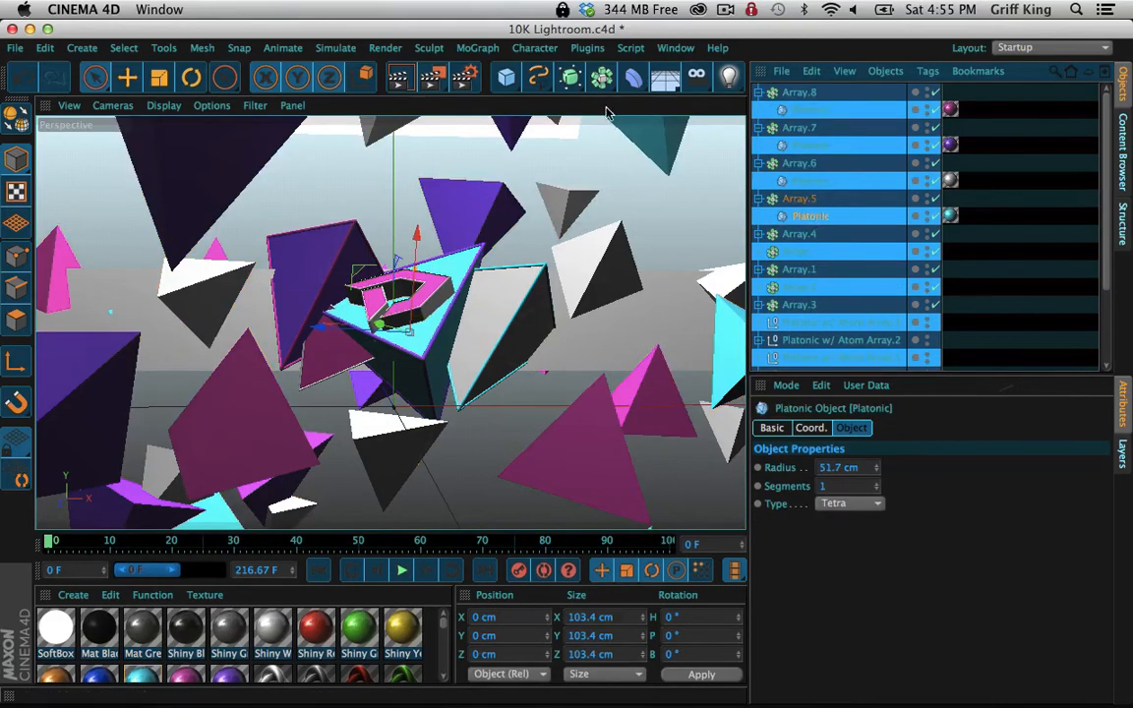
pyautogui.keyDown('alt'); pyautogui.moveTo(600, 84); pyautogui.dragTo(777, 107); pyautogui.keyUp('alt')
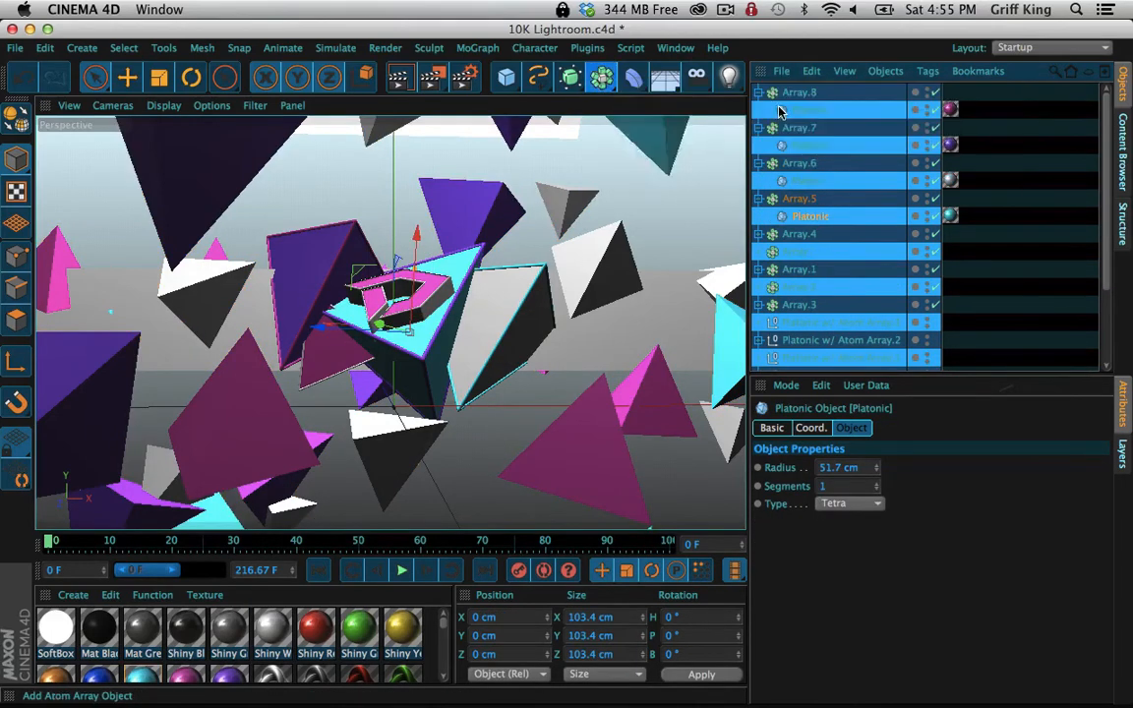
# Wrap the Platonics in Array.7, Array.6 and Array.8 each in their own Atom Array
pyautogui.click(795, 144)
pyautogui.keyDown('alt'); pyautogui.moveTo(601, 77); pyautogui.dragTo(787, 102); pyautogui.keyUp('alt')
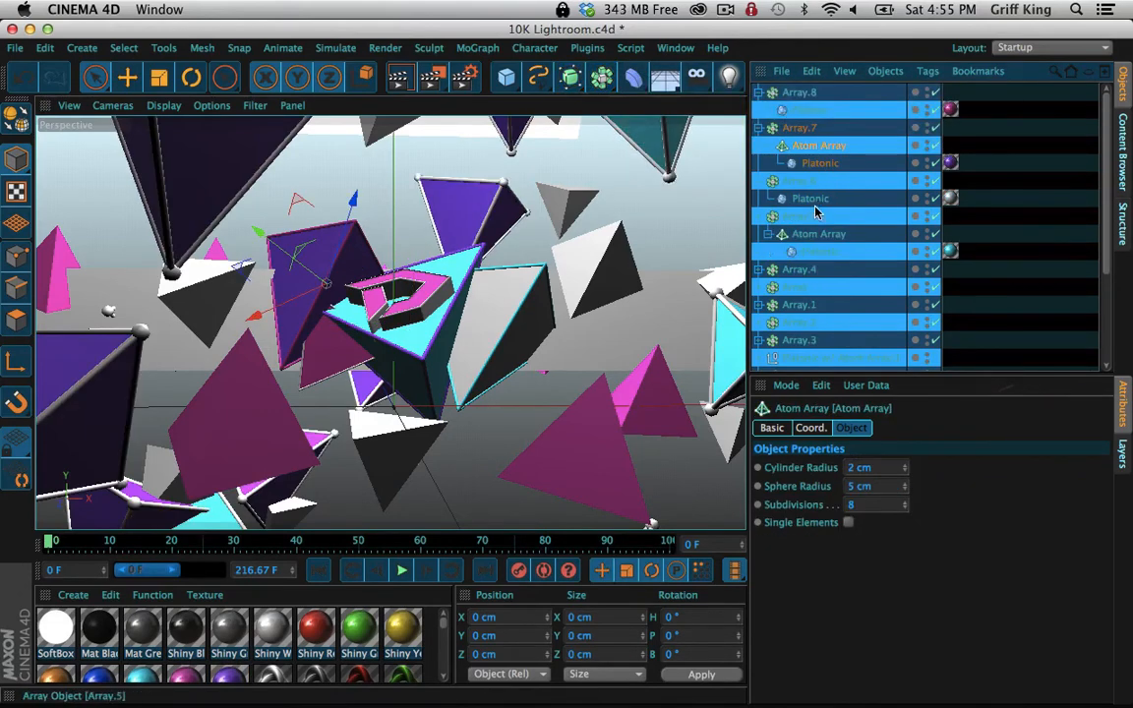
pyautogui.click(831, 196)
pyautogui.keyDown('alt'); pyautogui.moveTo(602, 79); pyautogui.dragTo(786, 102); pyautogui.keyUp('alt')
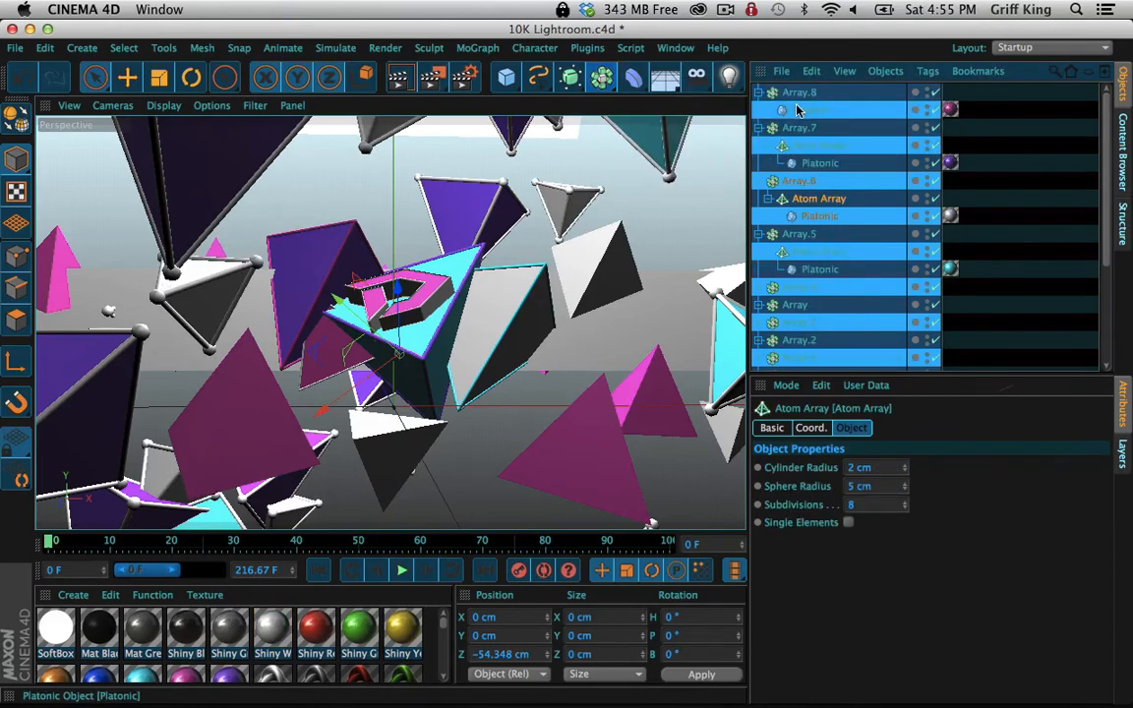
pyautogui.click(801, 109)
pyautogui.keyDown('alt'); pyautogui.moveTo(601, 78); pyautogui.dragTo(718, 85); pyautogui.keyUp('alt')
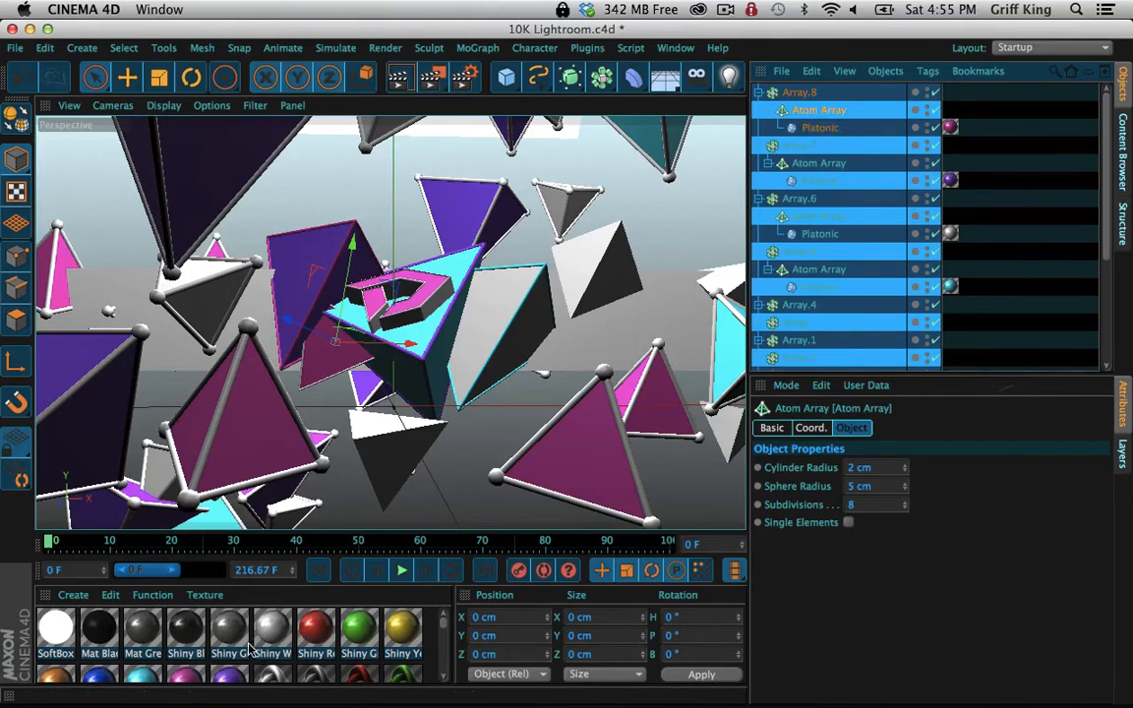
# Transfer the pink, purple, white and light blue materials from the Platonics to their parent Atom Arrays, then collapse the four arrays
pyautogui.moveTo(951, 127); pyautogui.dragTo(865, 111)
pyautogui.moveTo(950, 180); pyautogui.dragTo(852, 173)
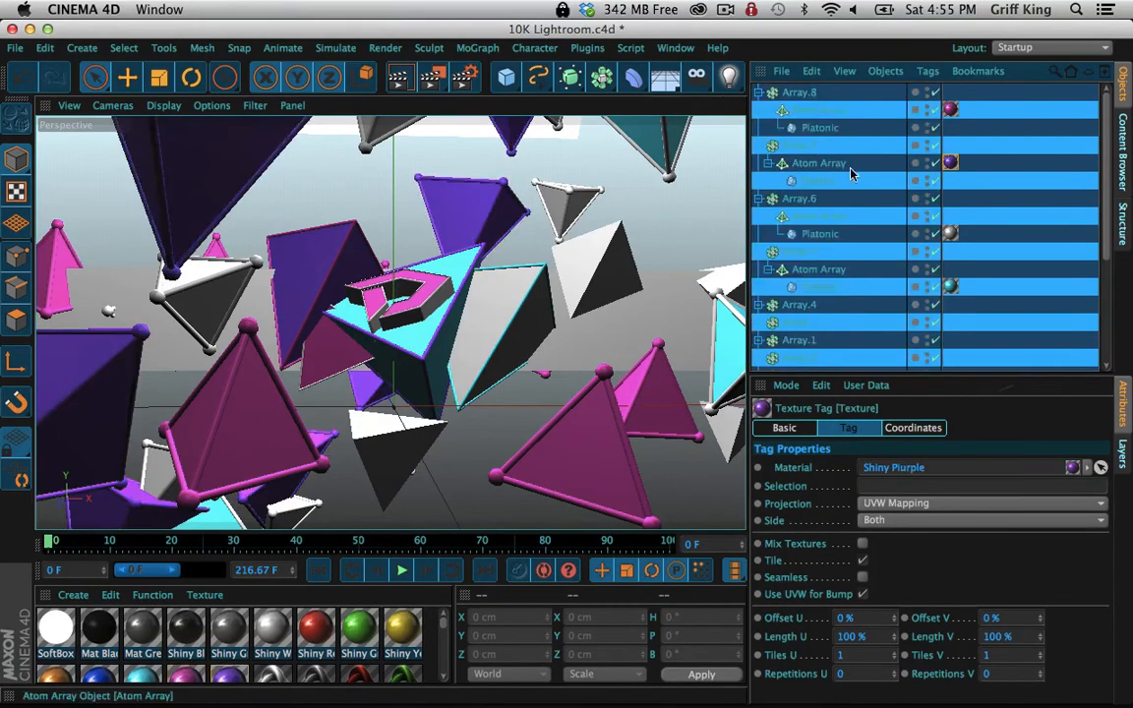
pyautogui.moveTo(950, 234); pyautogui.dragTo(852, 218)
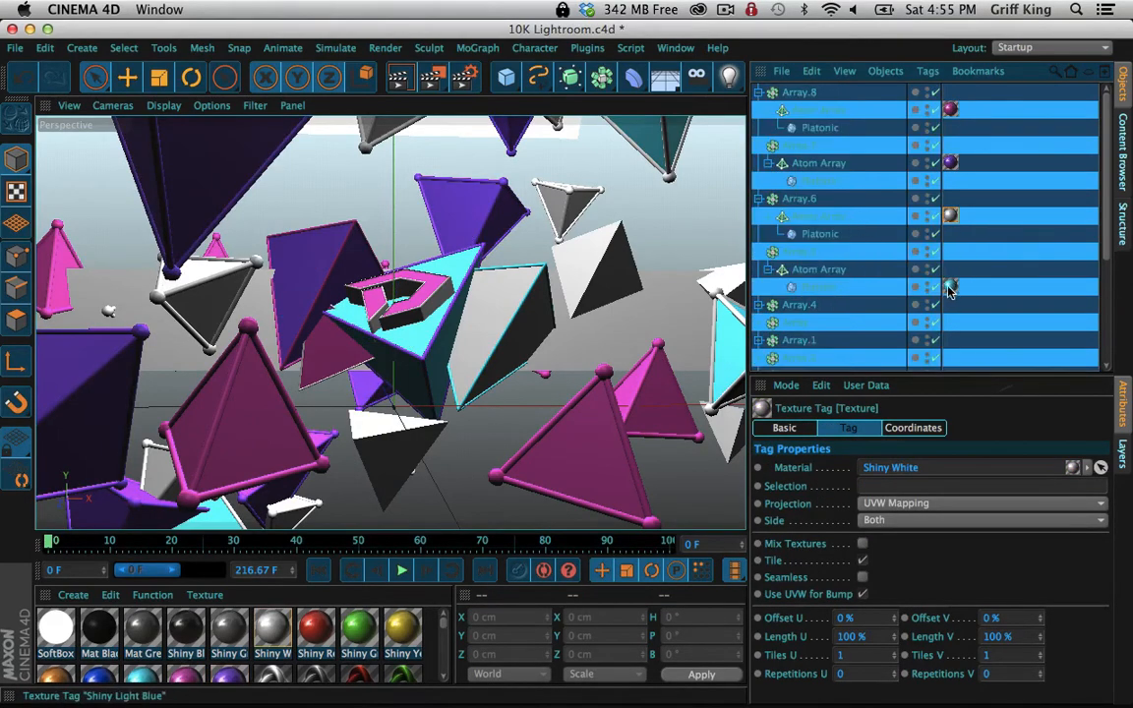
pyautogui.moveTo(949, 287); pyautogui.dragTo(852, 271)
pyautogui.click(759, 251)
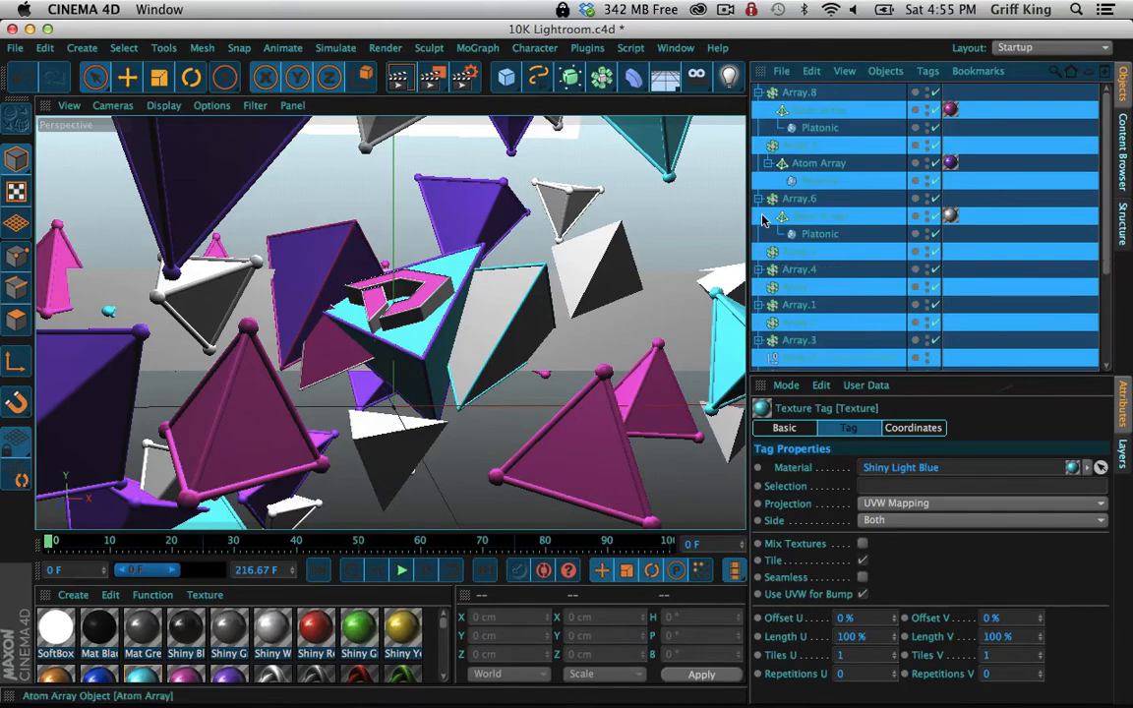
pyautogui.click(760, 199)
pyautogui.click(759, 146)
pyautogui.click(759, 92)
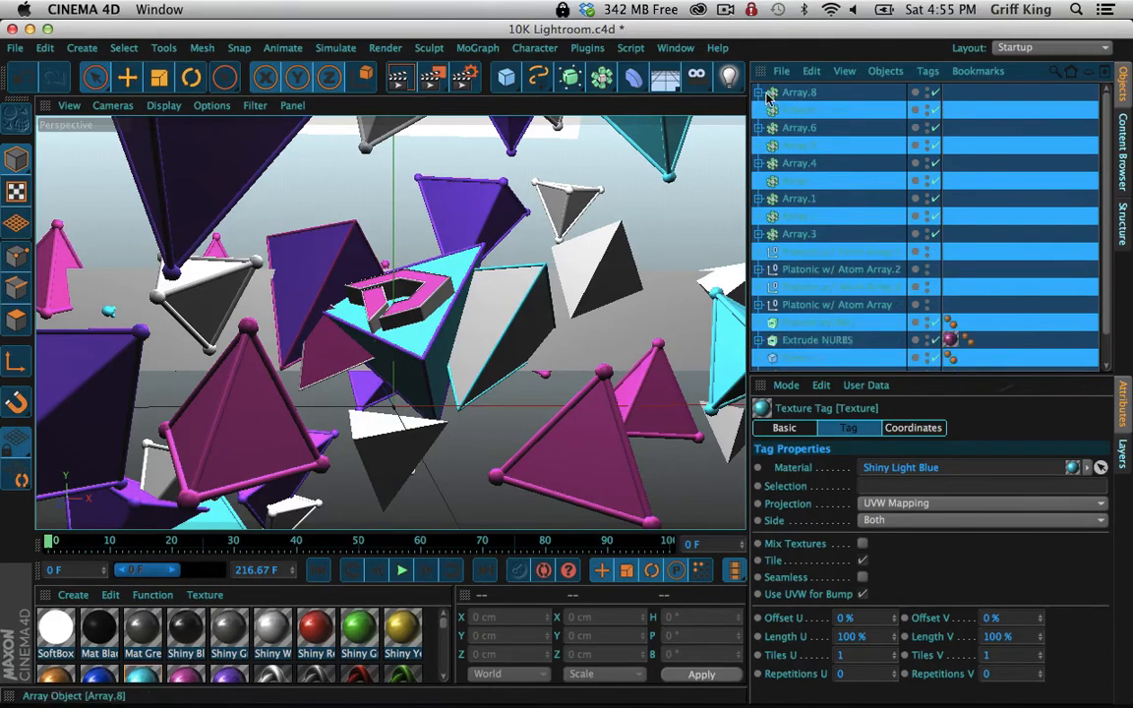
# Rotate the pink outline array, Array.8, to about H 36.1°, P -7.7°, B 17.6°
pyautogui.click(785, 94)
pyautogui.click(803, 144)
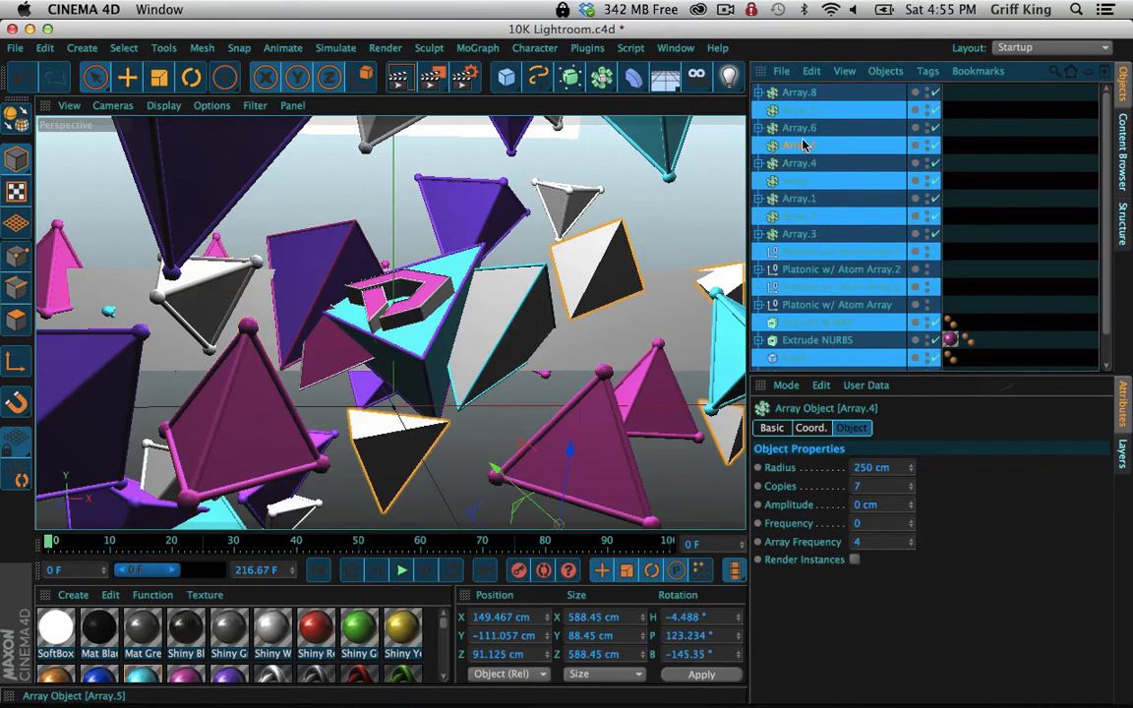
pyautogui.click(803, 114)
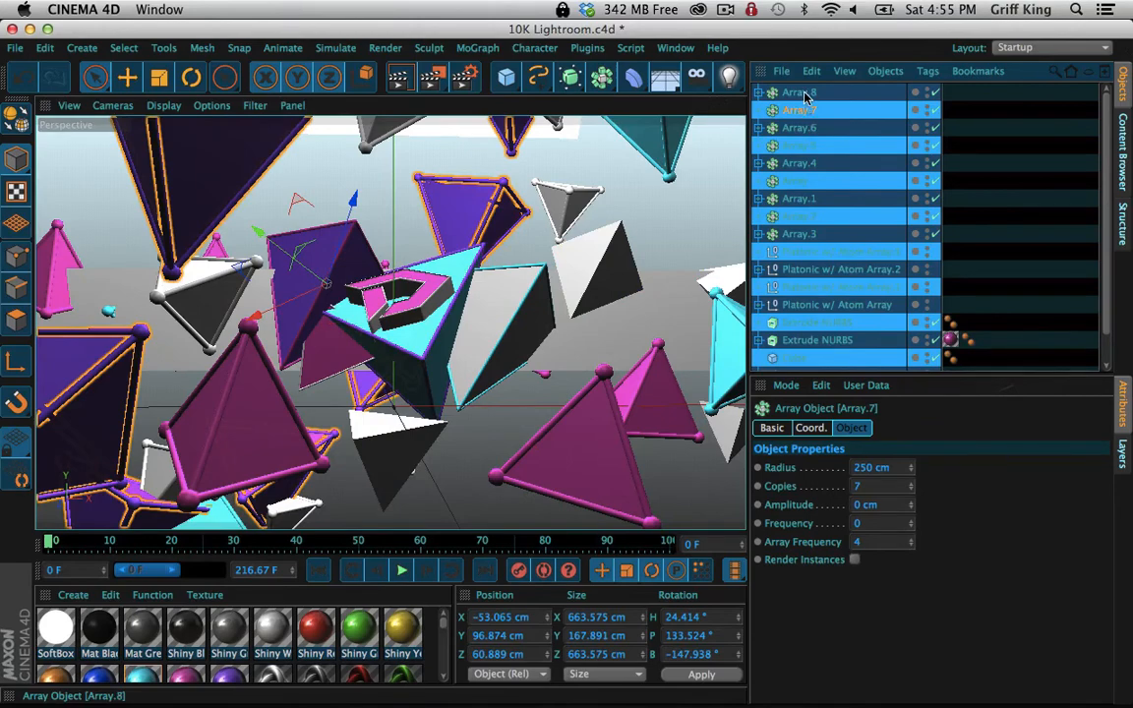
pyautogui.click(802, 93)
pyautogui.click(191, 77)
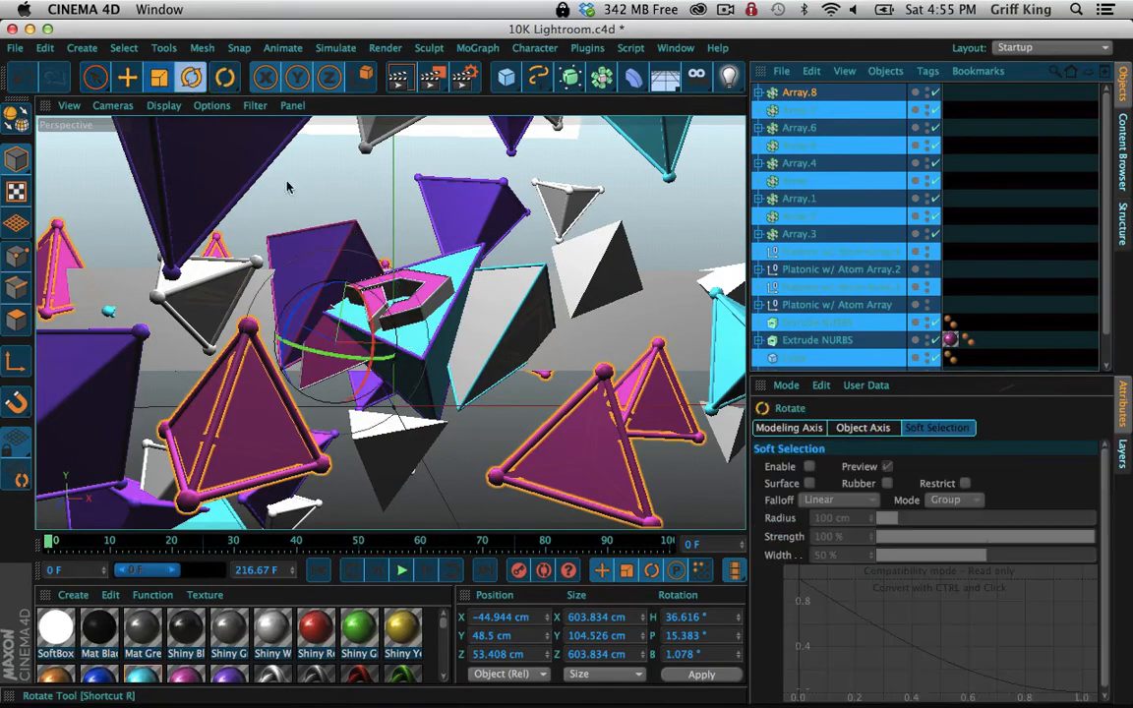
pyautogui.moveTo(334, 295); pyautogui.dragTo(349, 282)
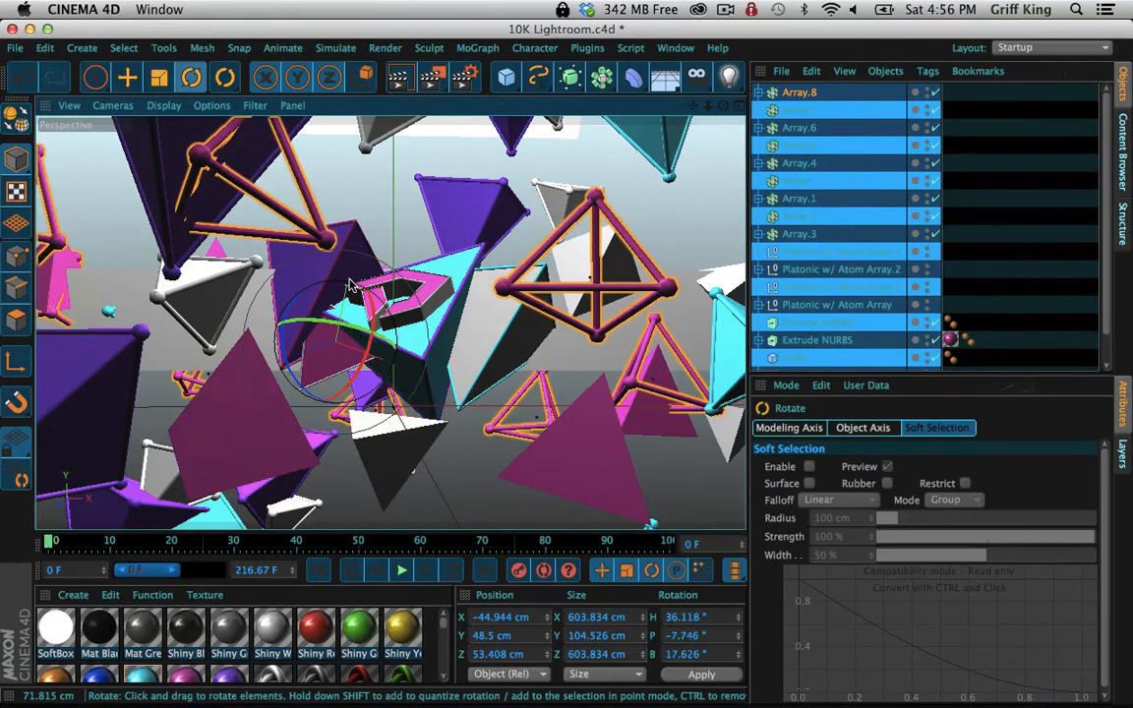
# Rotate the white outline array, Array.6, and turn the cyan Array.5 to about H 50.8°, P -1.1°, B -84.4°
pyautogui.click(794, 129)
pyautogui.moveTo(356, 345); pyautogui.dragTo(366, 353)
pyautogui.click(802, 146)
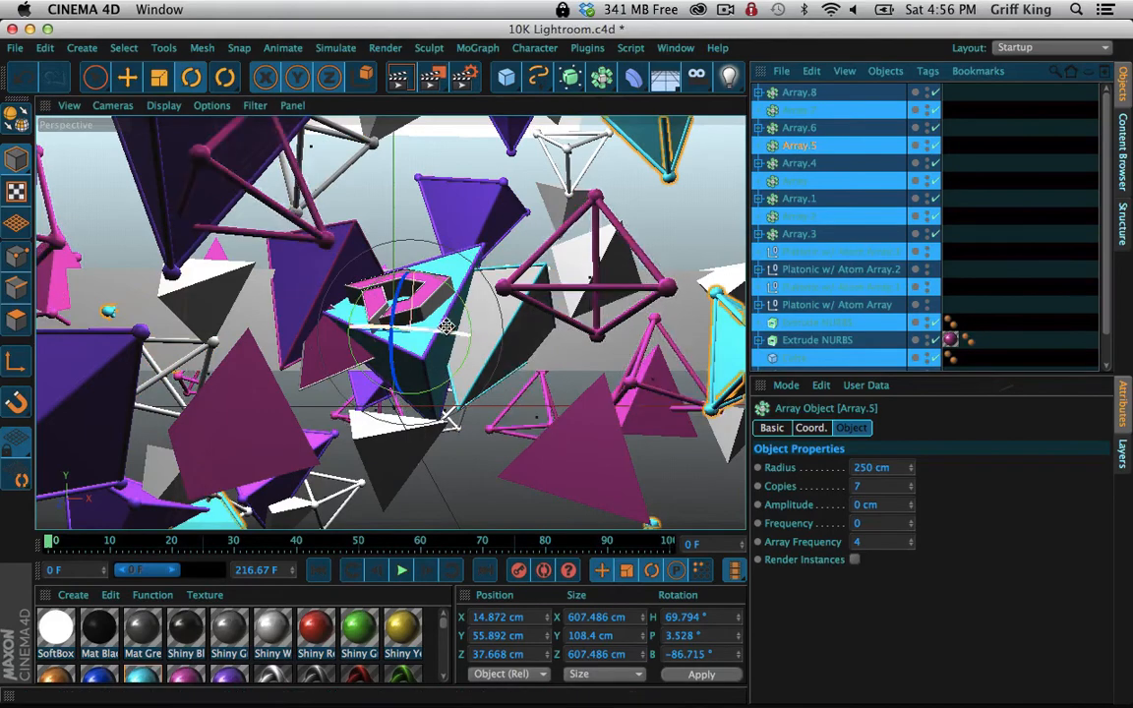
pyautogui.moveTo(448, 326); pyautogui.dragTo(489, 285)
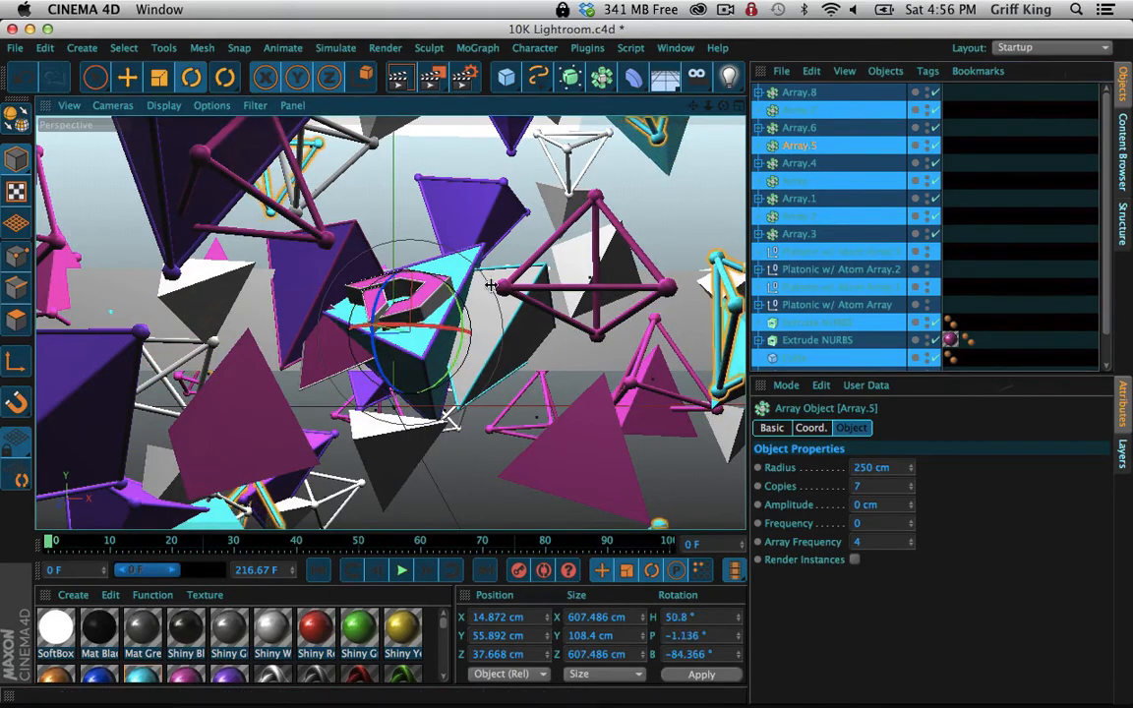
# Rotate the purple outline array, Array.7, to about H 83.5°, P 114.6°, B -199.0°
pyautogui.click(799, 164)
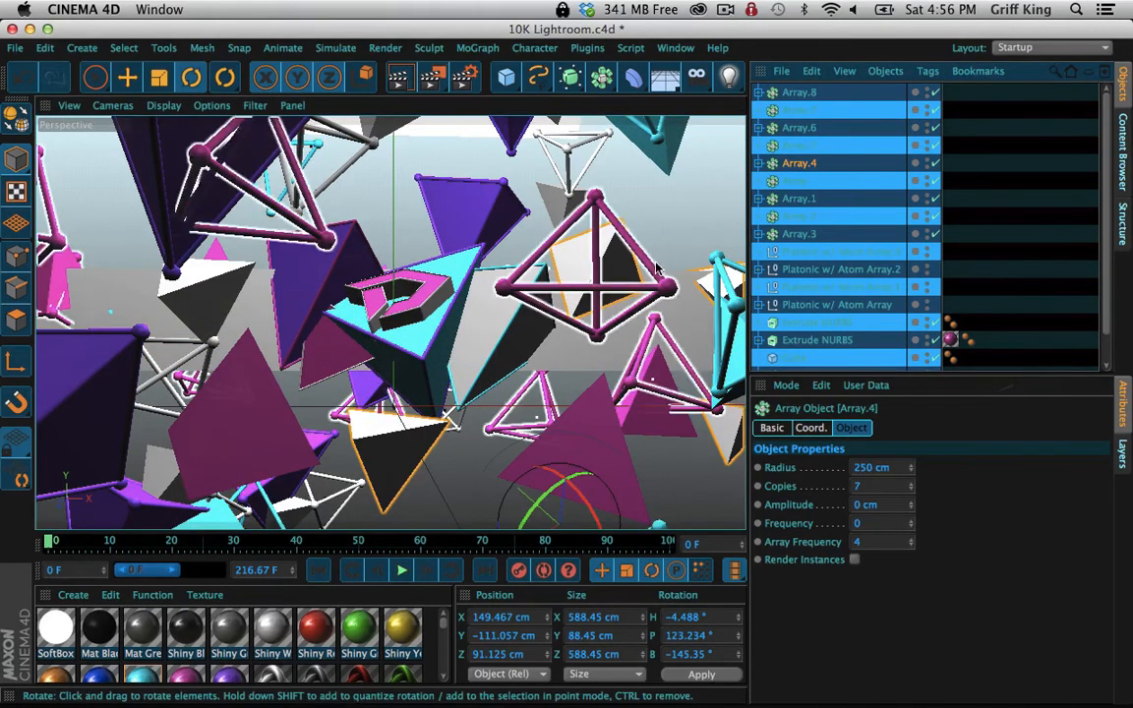
pyautogui.click(798, 93)
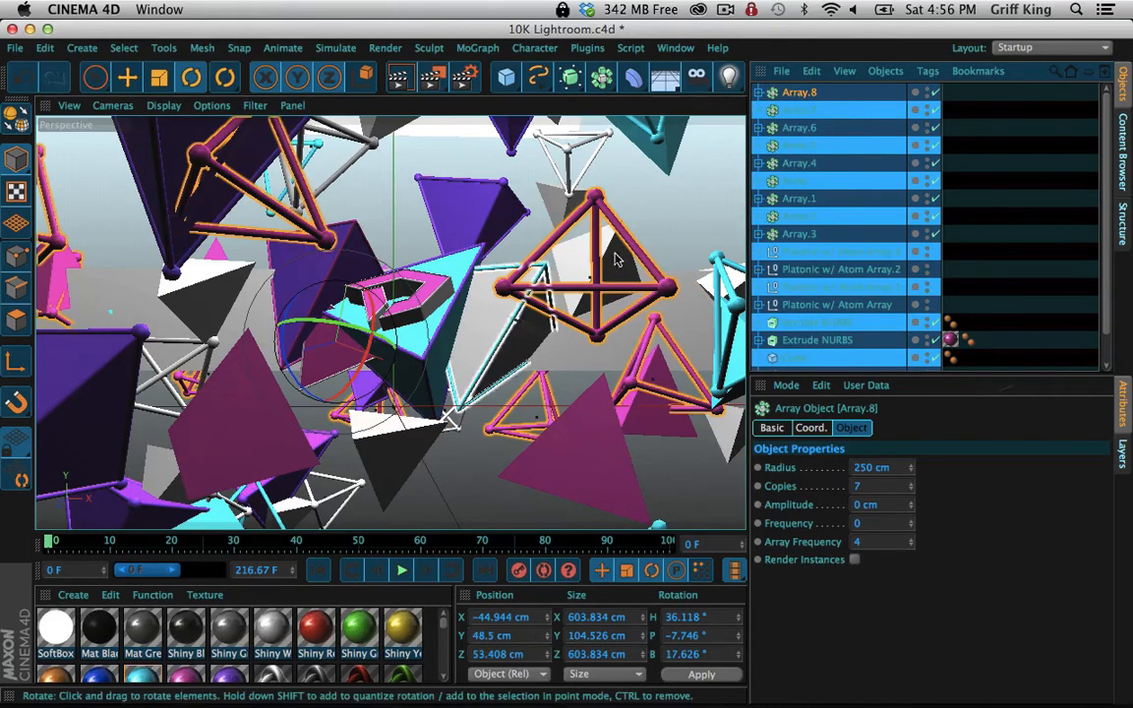
pyautogui.click(806, 112)
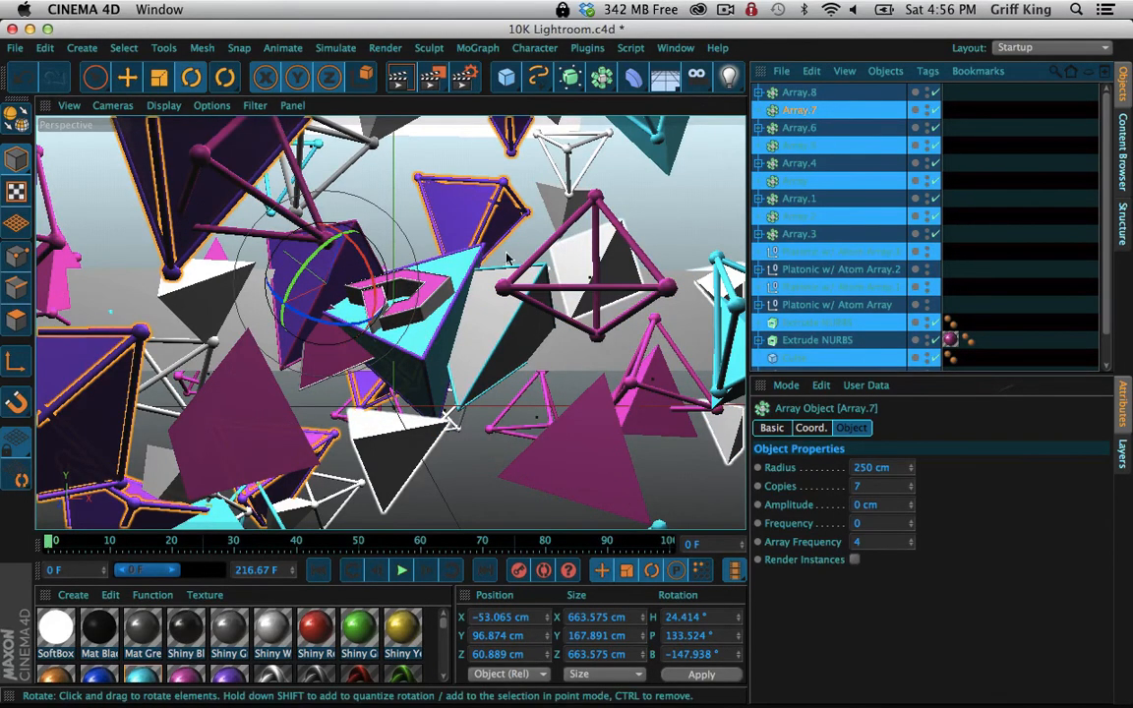
pyautogui.moveTo(324, 258); pyautogui.dragTo(356, 235)
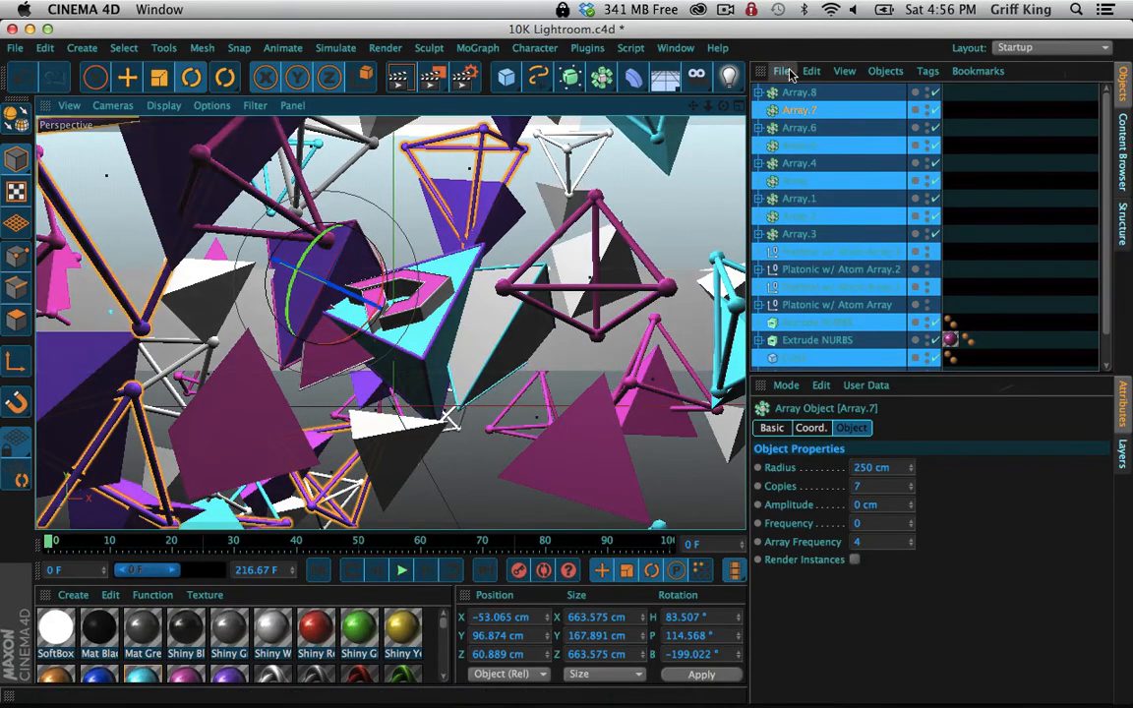
# Scale all nine Atom Array tetrahedron arrays, from Array.8 down to Array.3 in the object list, slightly smaller together
pyautogui.click(792, 92)
pyautogui.keyDown('shift'); pyautogui.click(817, 236); pyautogui.keyUp('shift')
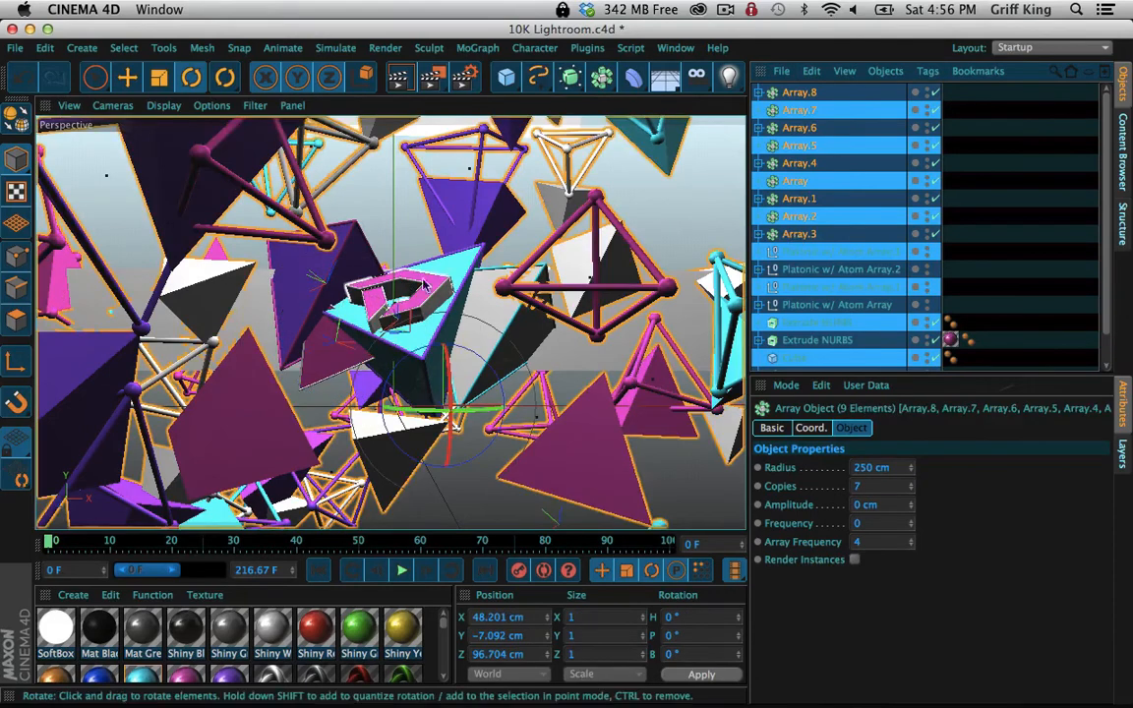
pyautogui.click(224, 78)
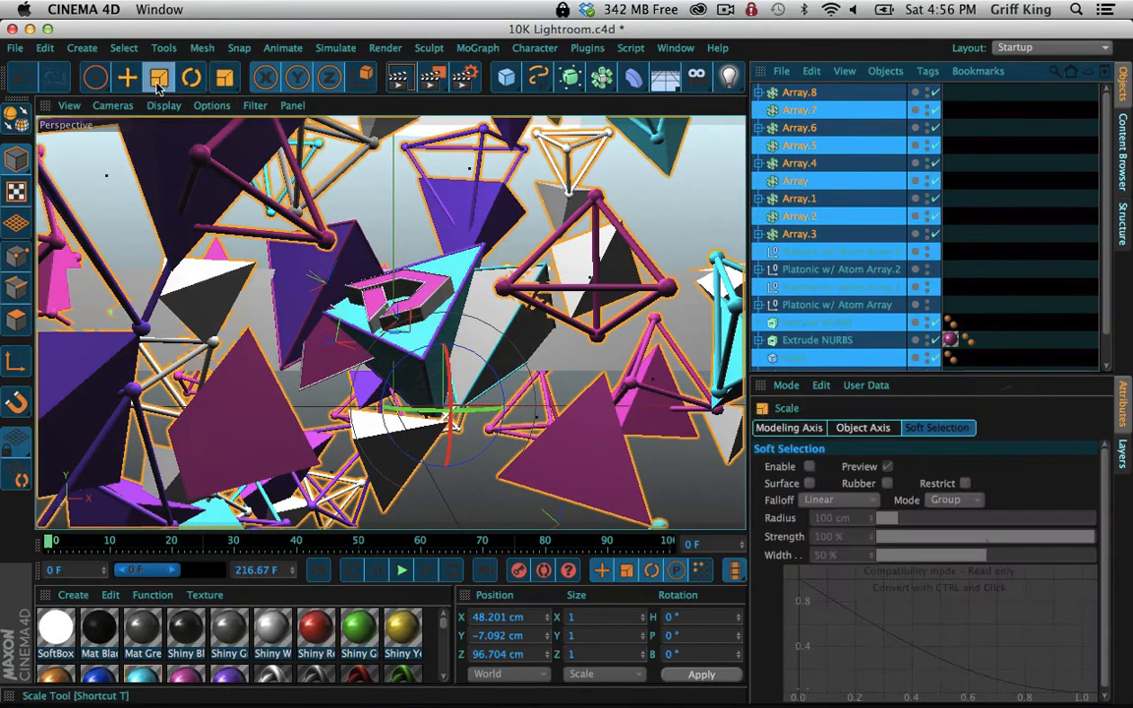
pyautogui.moveTo(555, 258); pyautogui.dragTo(524, 264)
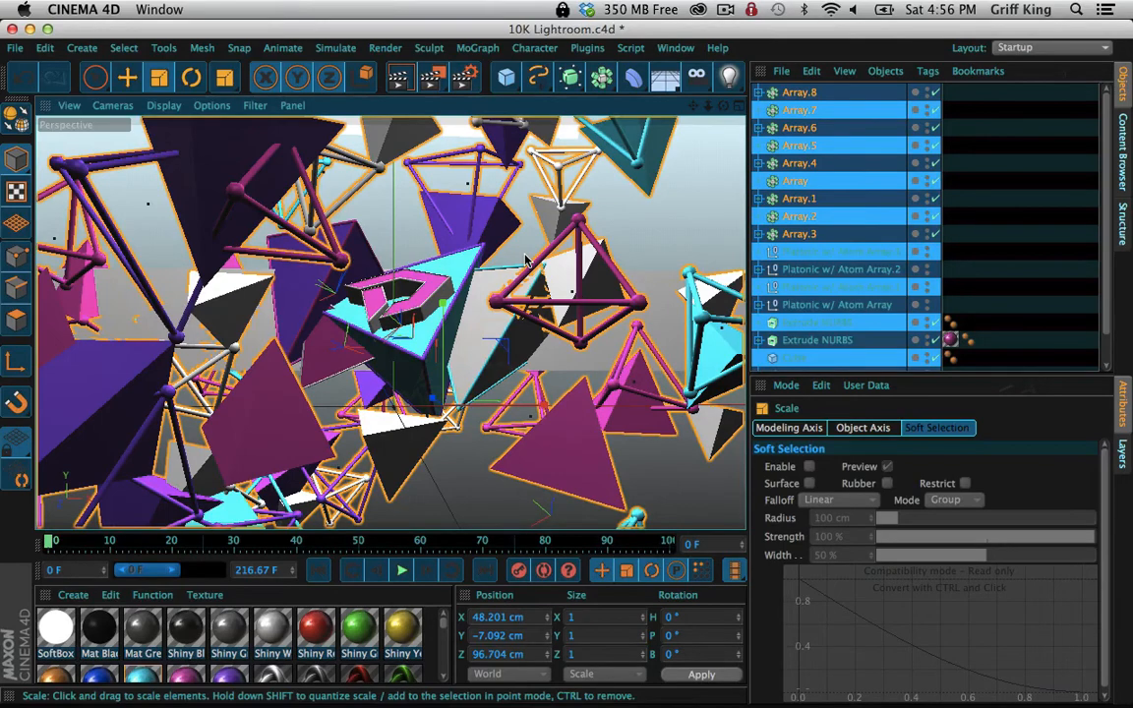
pyautogui.click(719, 5)
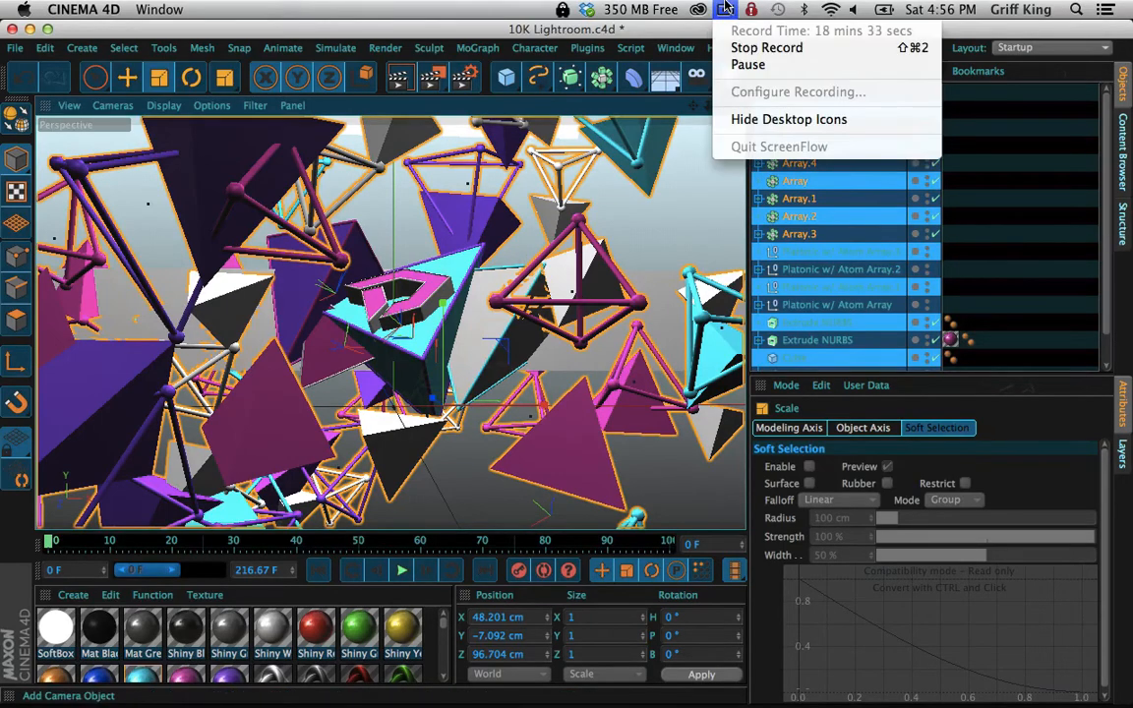
pyautogui.click(722, 6)
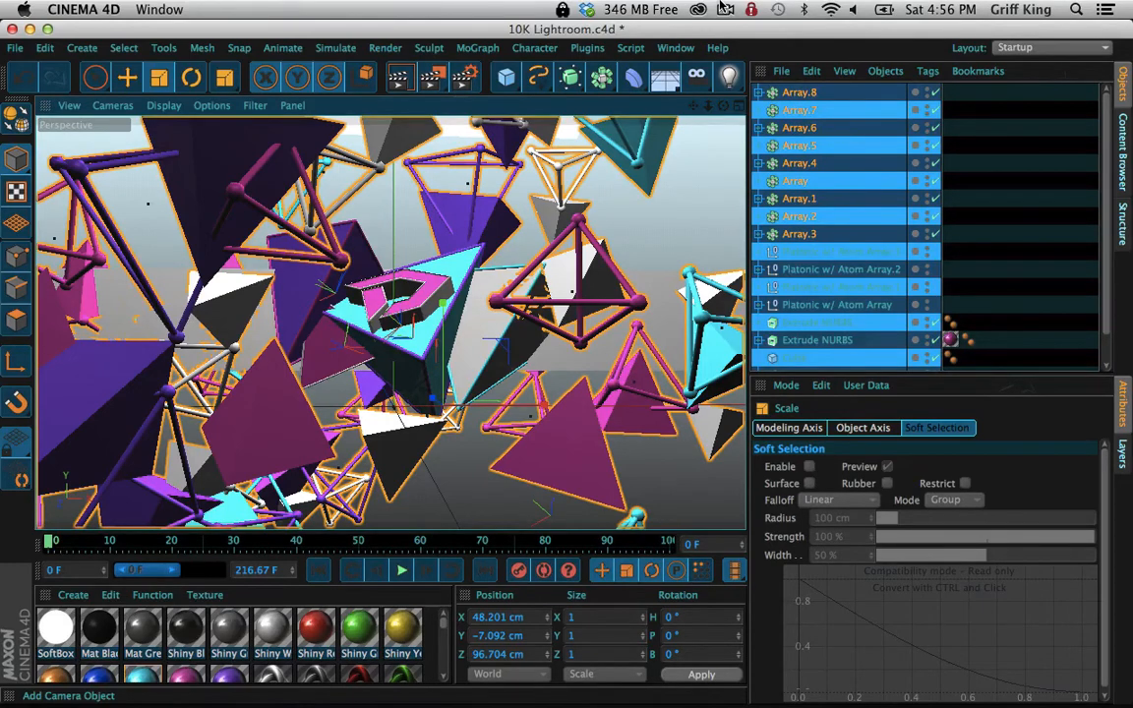
# Stretch the Cube behind the logo vertically to a Y size of about 121.8 cm
pyautogui.scroll(-2, 816, 297)
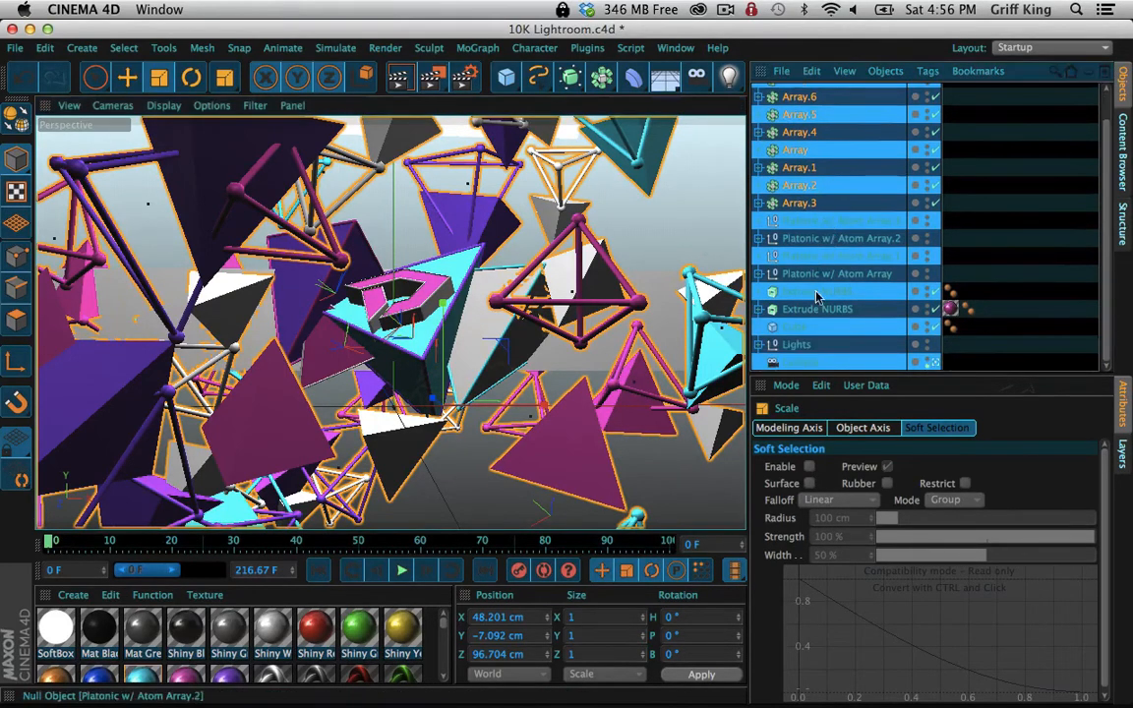
pyautogui.click(793, 327)
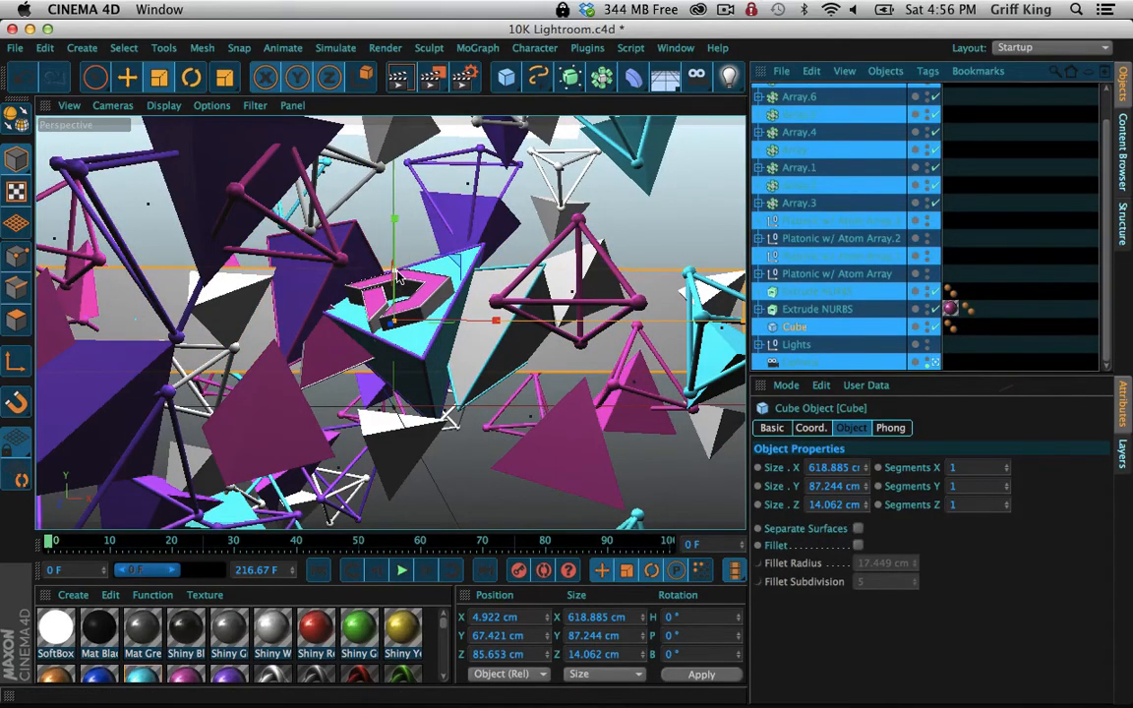
pyautogui.moveTo(398, 278); pyautogui.dragTo(399, 252)
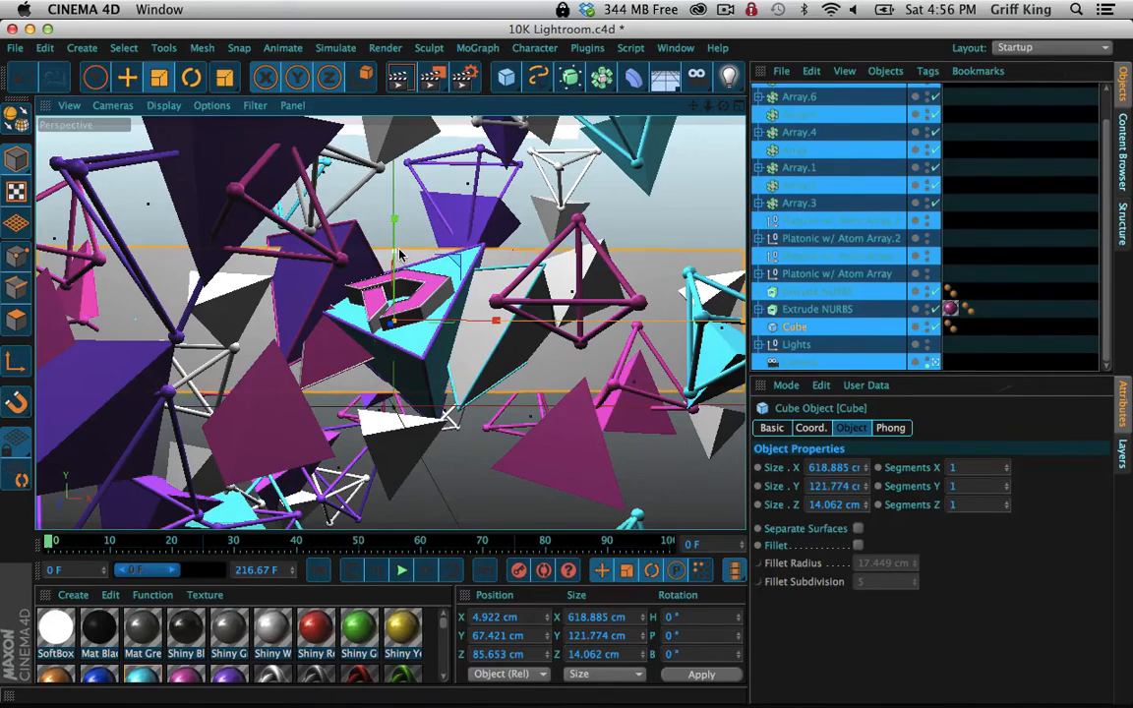
# Render the scene to the Picture Viewer
pyautogui.click(431, 78)
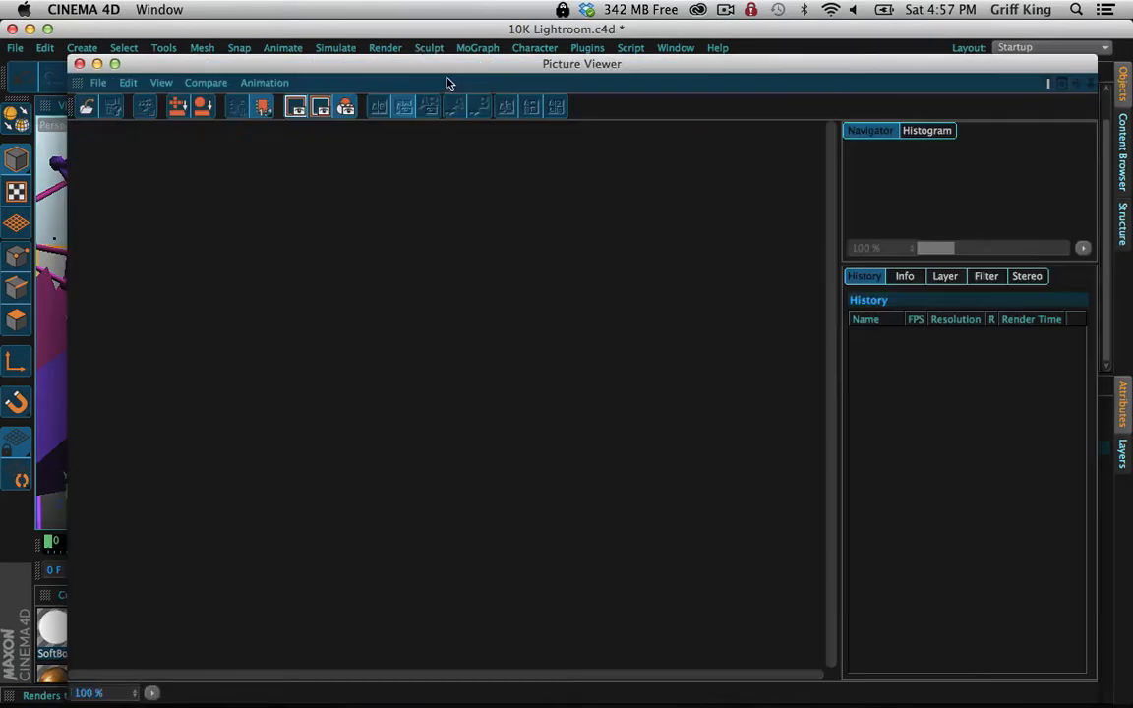